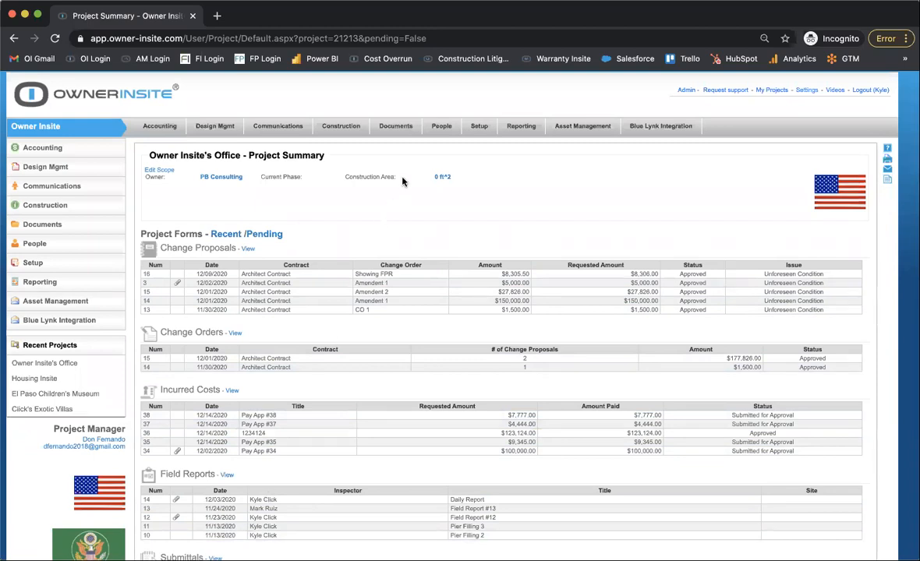
View the project's Construction field reports and the Owner Insite's Office project summary, returning to the My Projects list.
click(343, 134)
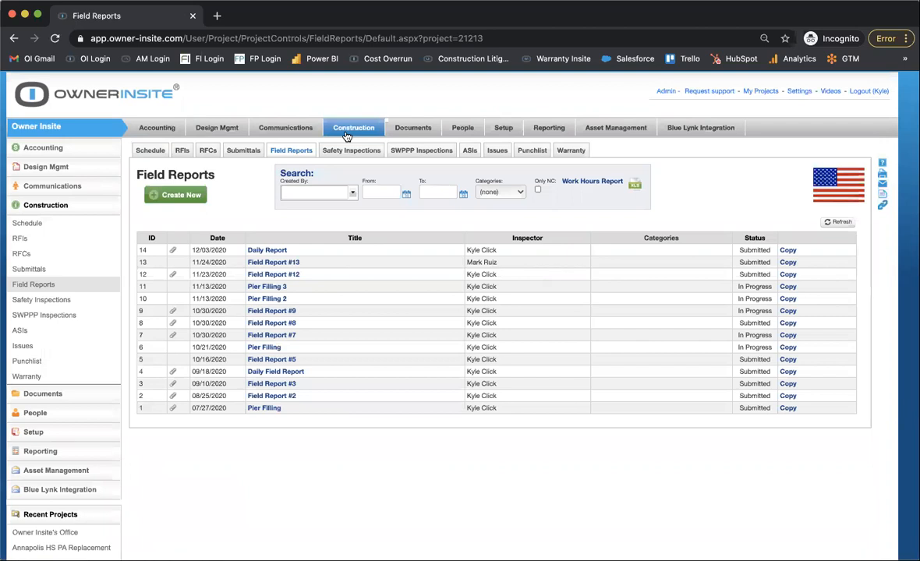
click(151, 94)
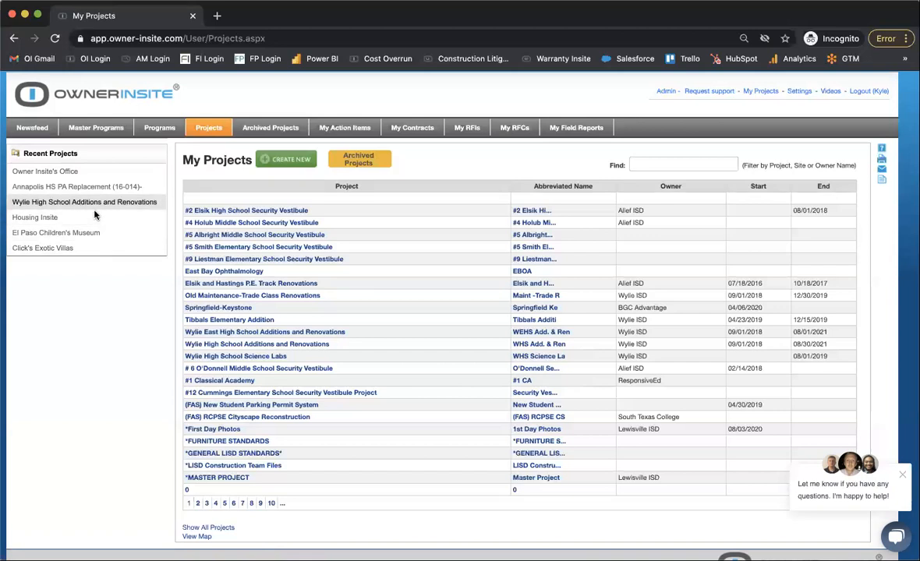
click(88, 173)
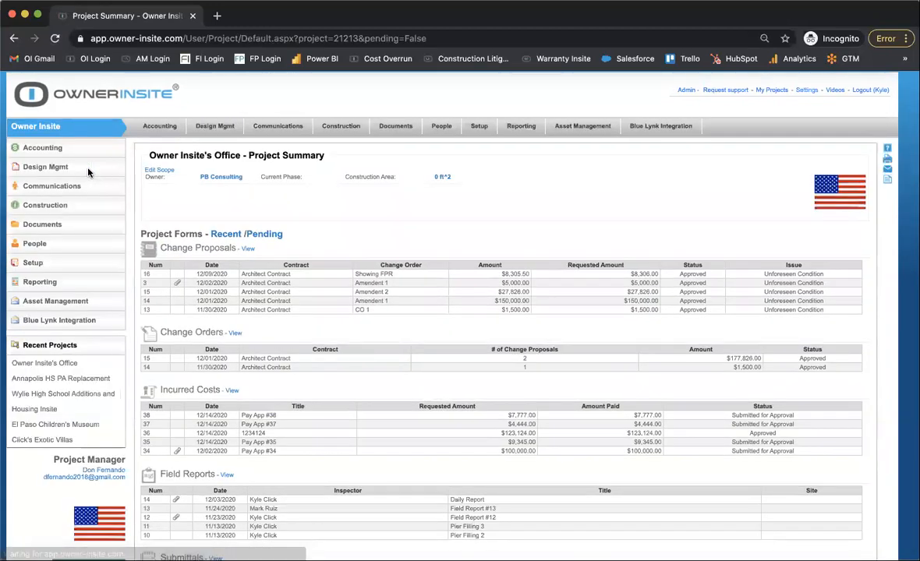
click(141, 102)
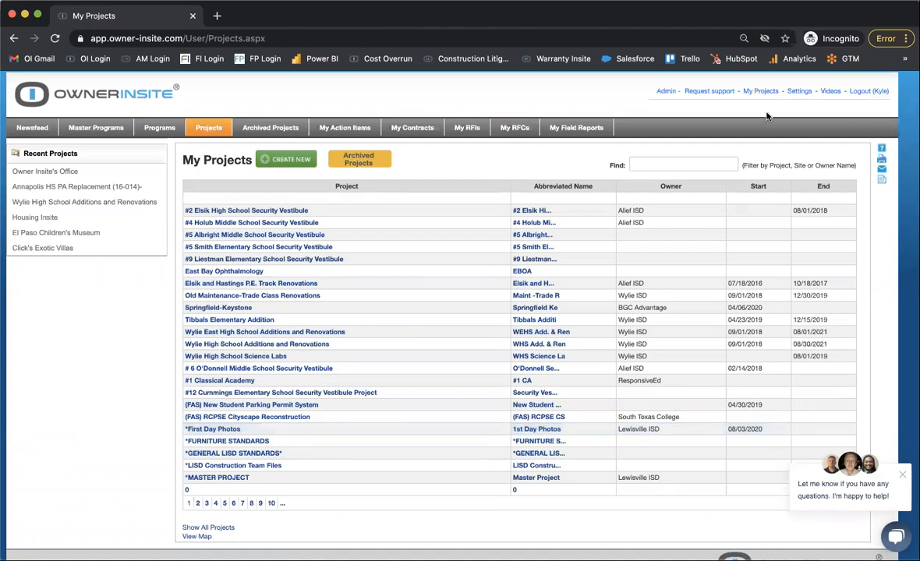
Open the Support Request form, review its instructions about contacting the support team, and close it without sending a request.
click(709, 91)
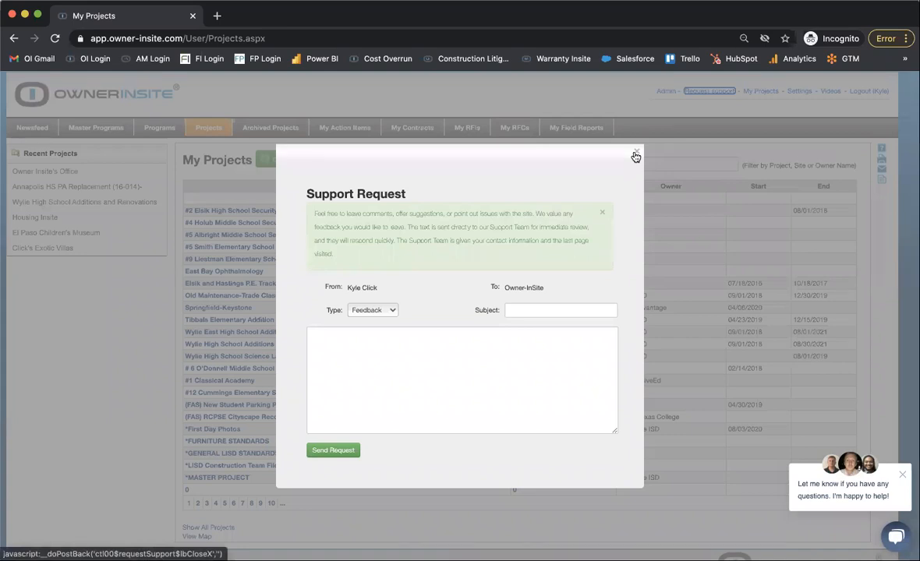
click(635, 155)
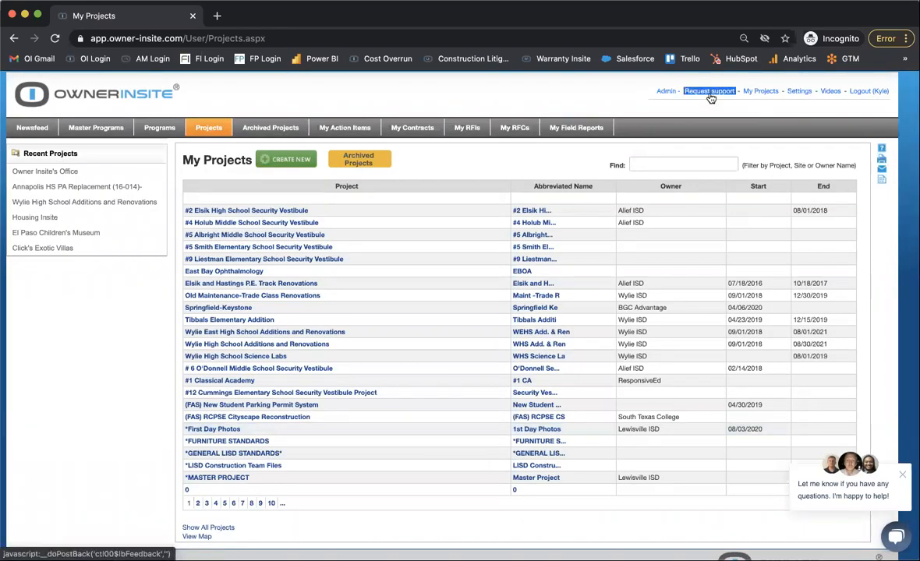
scroll(711, 99, up, 5)
click(679, 148)
scroll(680, 149, right, 2)
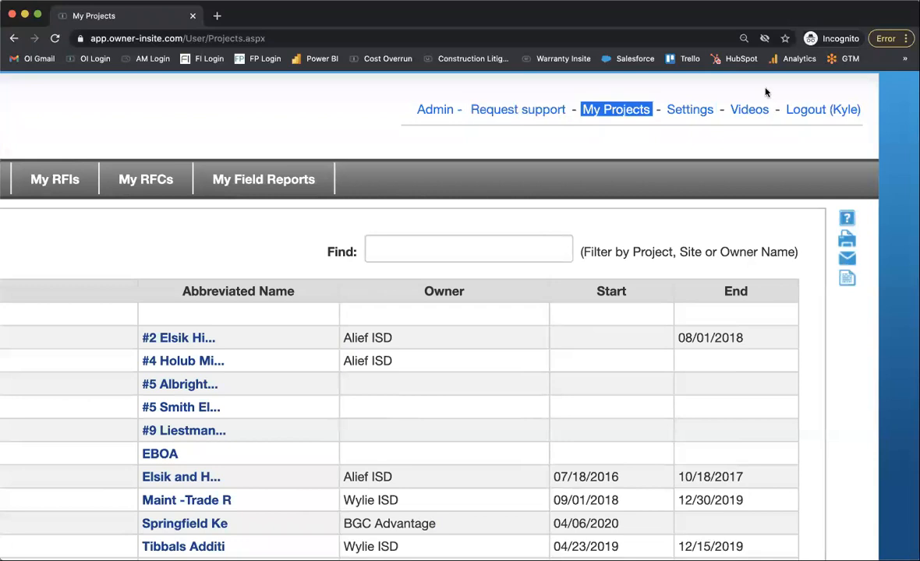
click(516, 110)
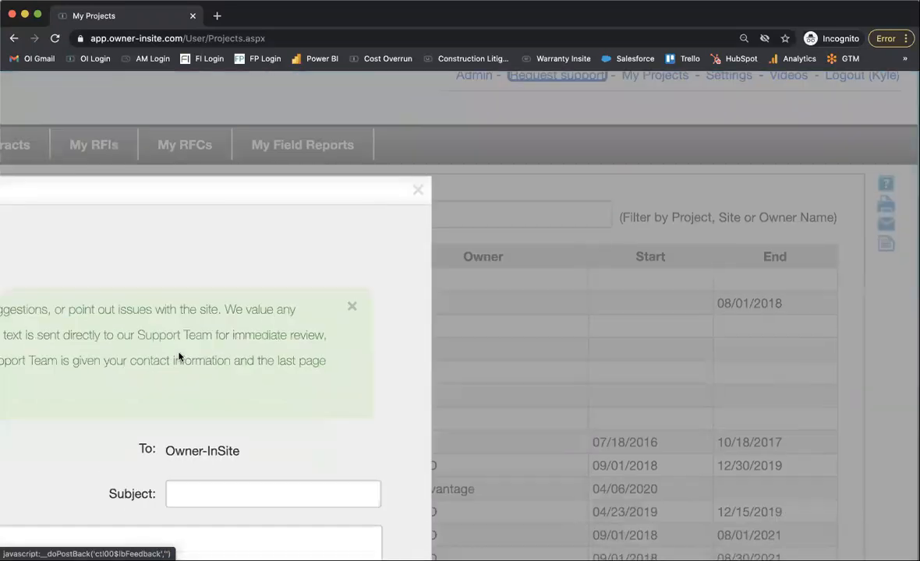
drag(374, 300, 276, 299)
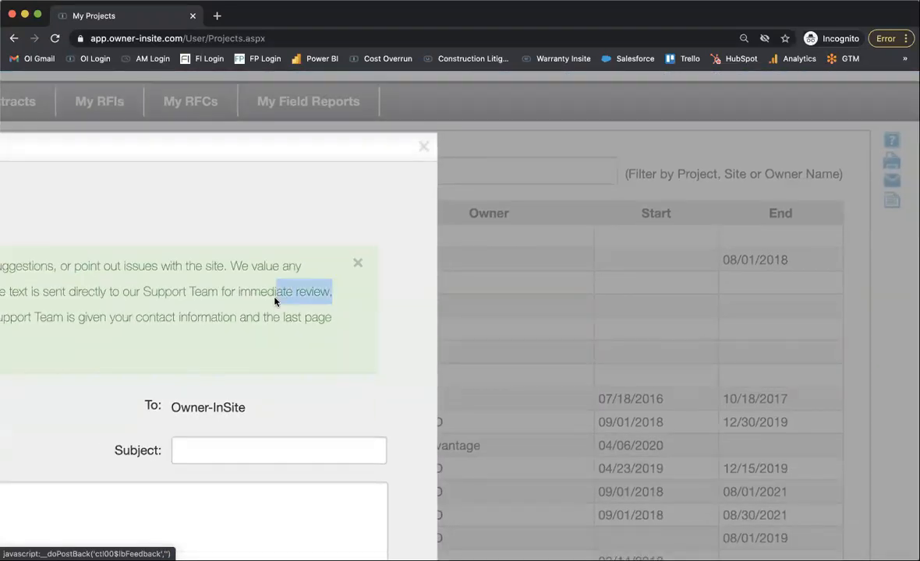
click(582, 200)
scroll(580, 201, down, 5)
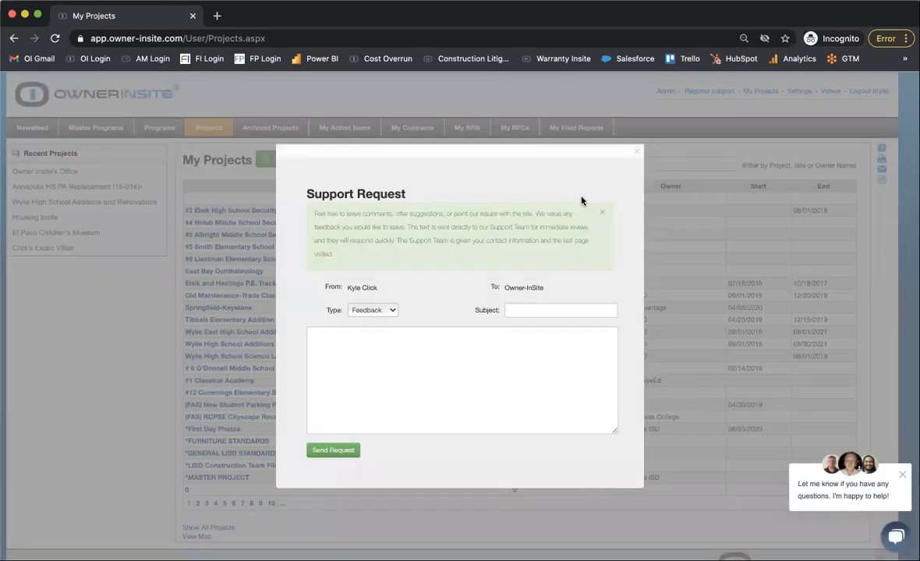
click(634, 153)
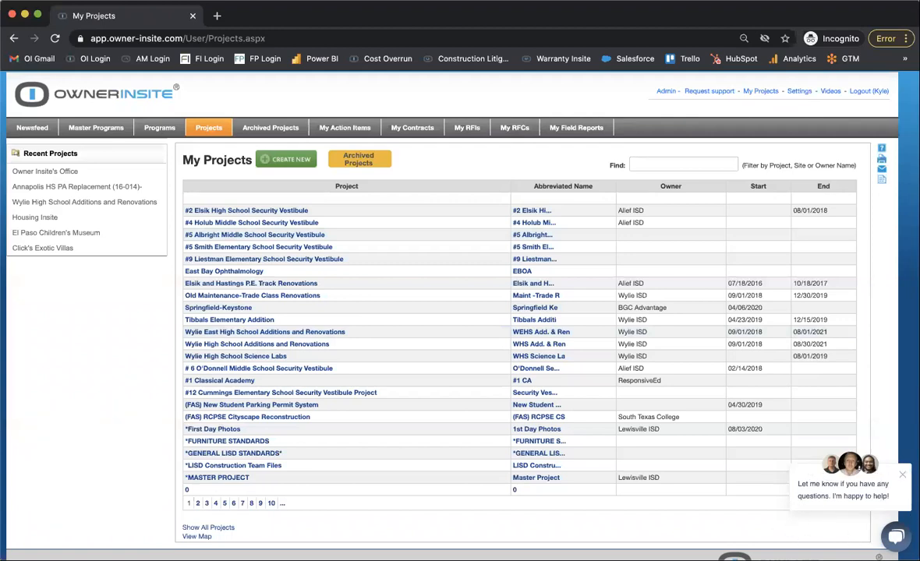
Open the live support chat, go to its message field, and close the chat without sending anything.
click(896, 536)
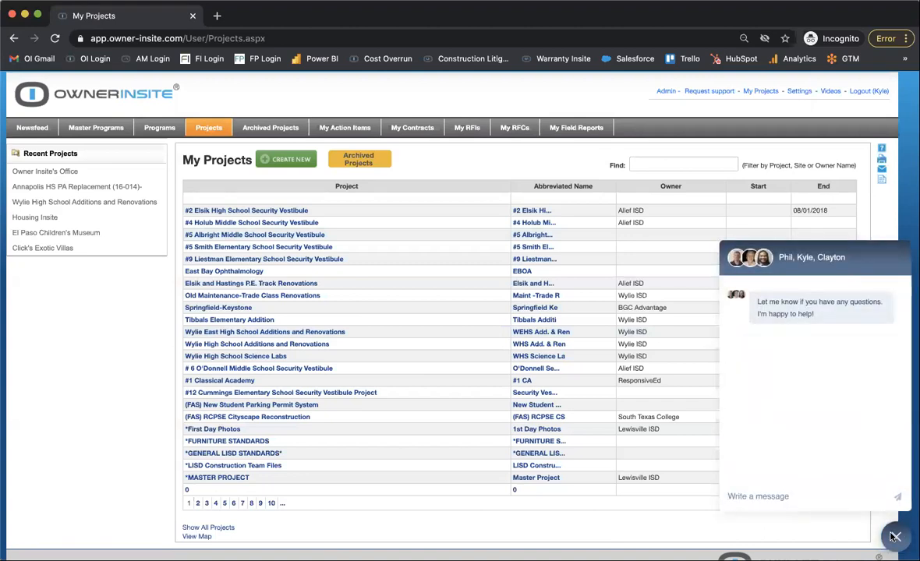
click(840, 497)
click(895, 536)
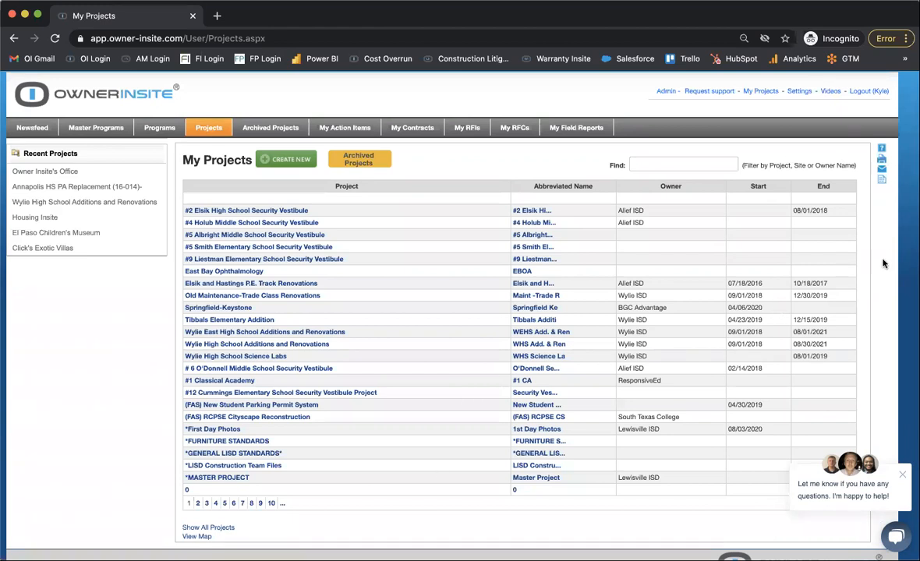
View the User Training Channel video playlist and the Help documentation, closing each to return to My Projects.
click(829, 90)
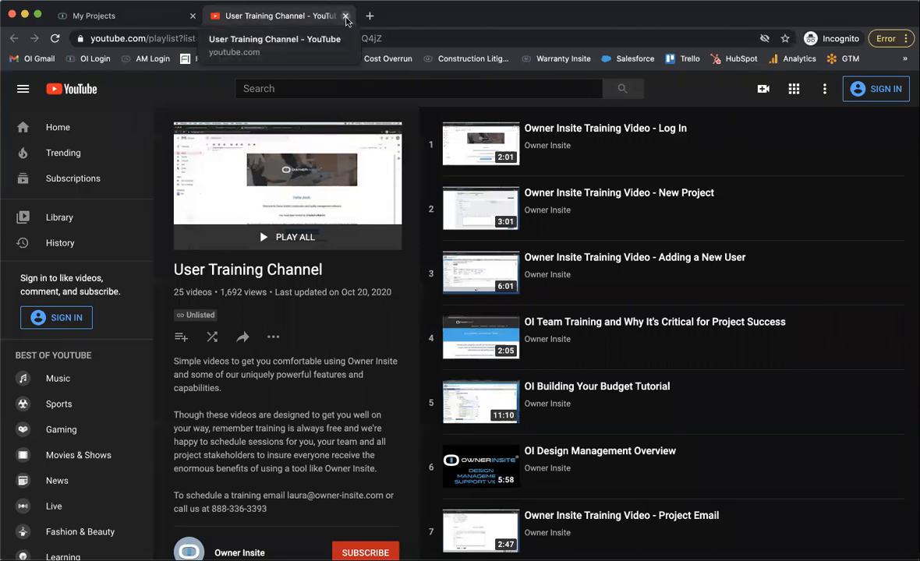
click(345, 15)
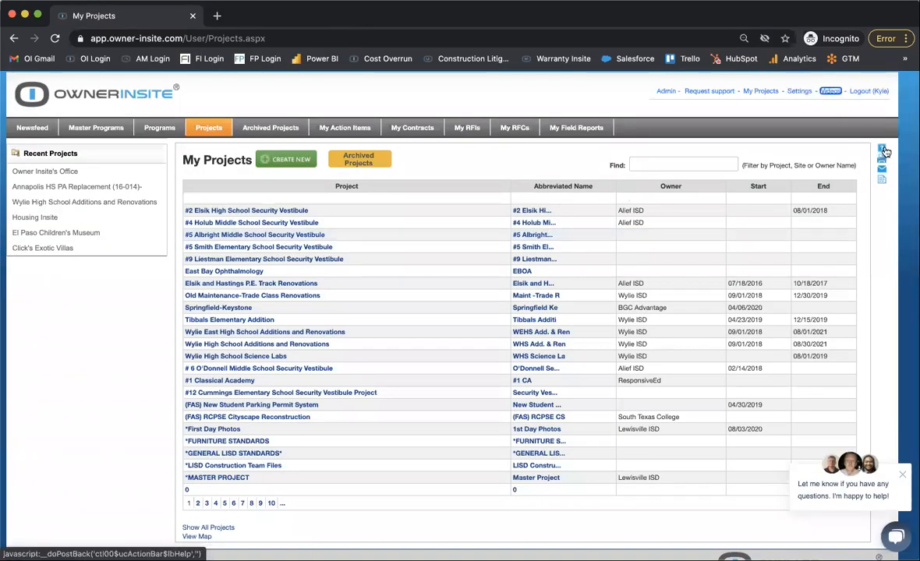
scroll(885, 151, up, 5)
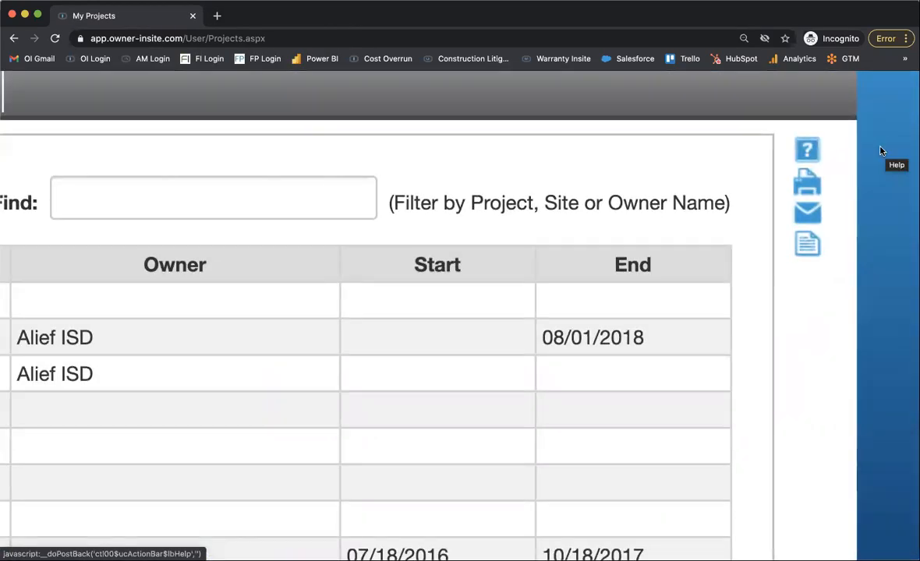
click(809, 149)
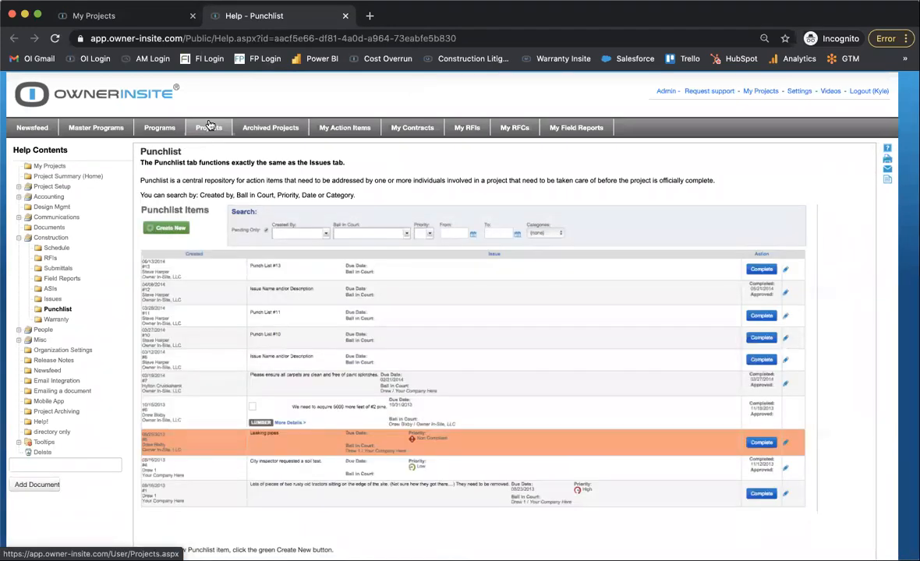
click(344, 16)
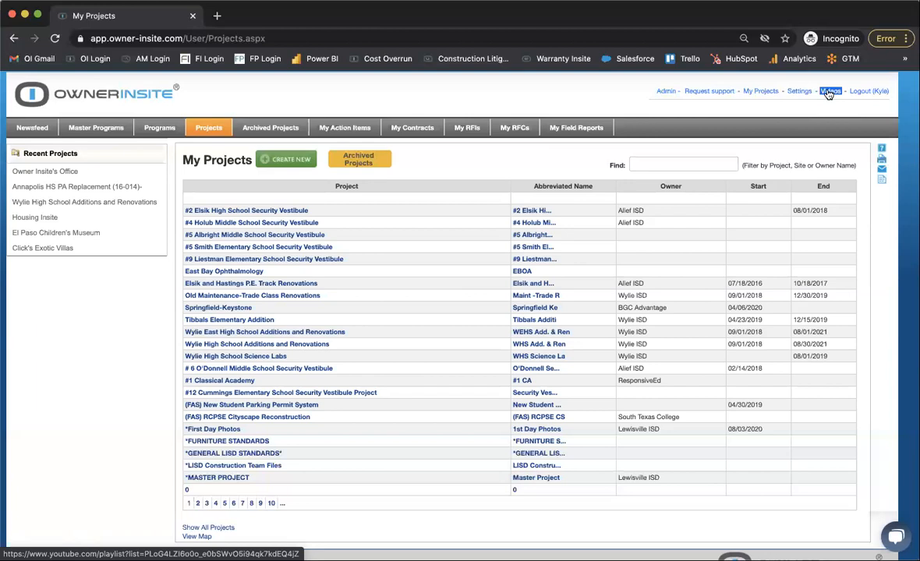
Open the Owner Insite's Office project and go to the RFIs log in its Construction section.
click(94, 172)
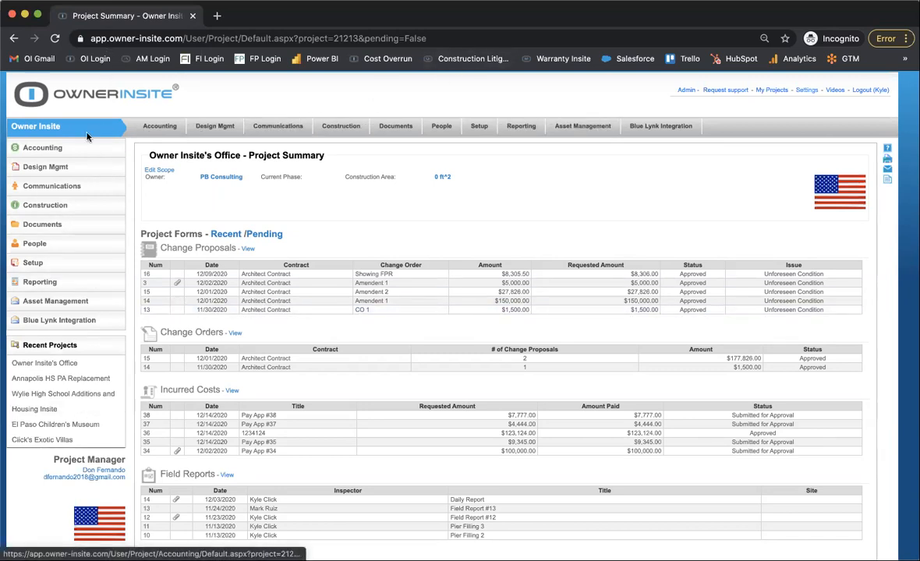
click(65, 203)
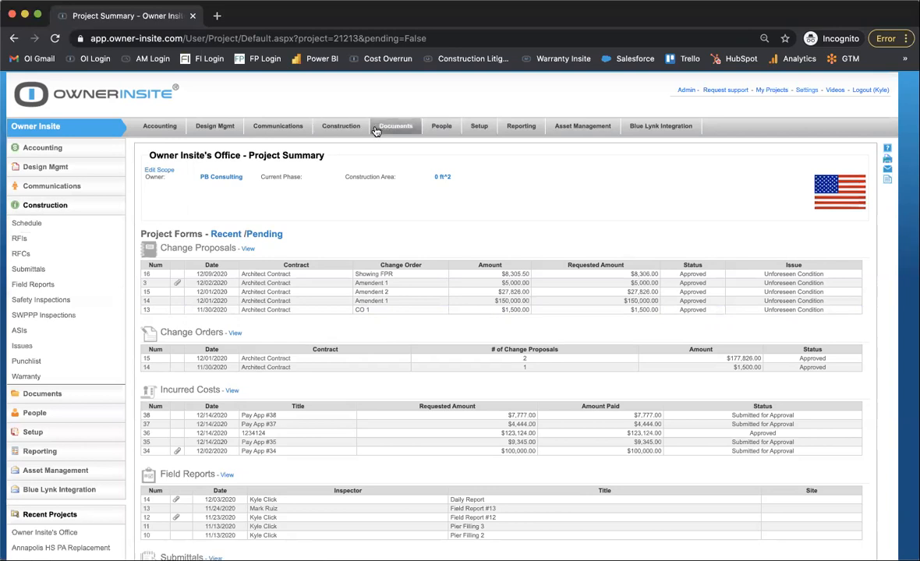
click(341, 130)
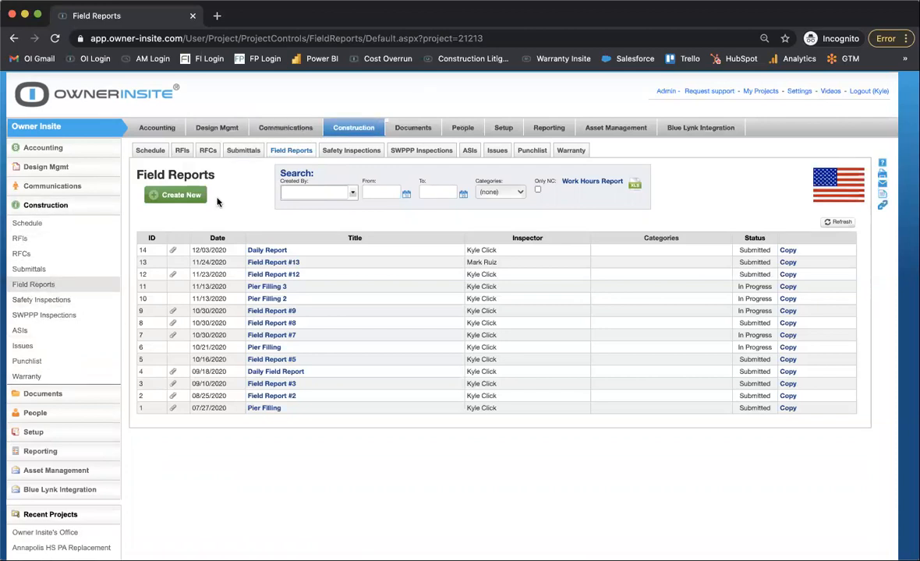
click(185, 155)
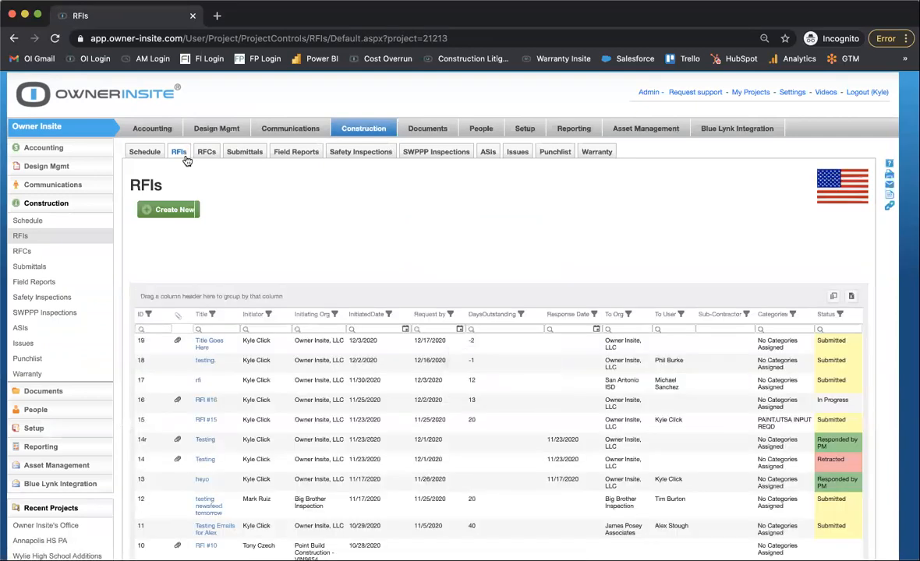
Look through the project's RFI log, open RFI #16 to view its request form, and close it.
scroll(195, 257, down, 5)
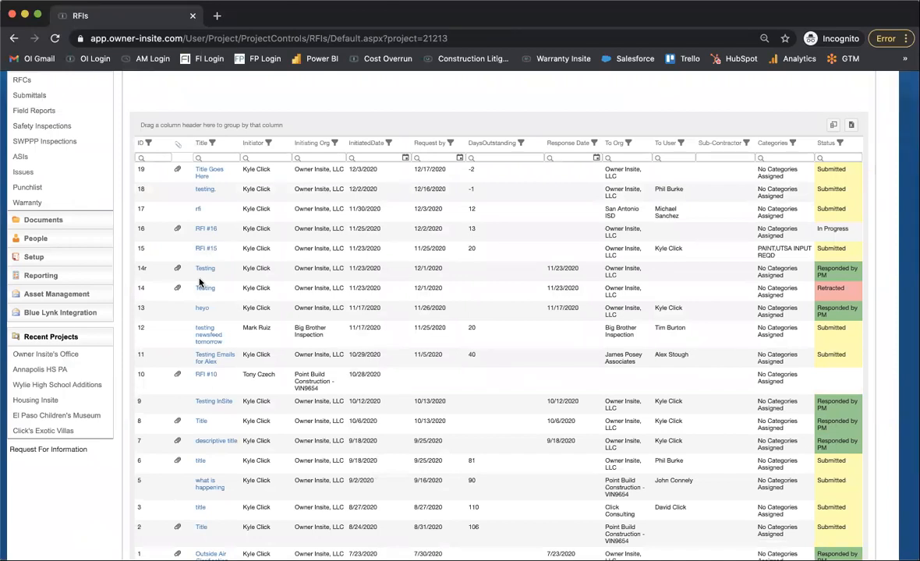
scroll(199, 277, down, 2)
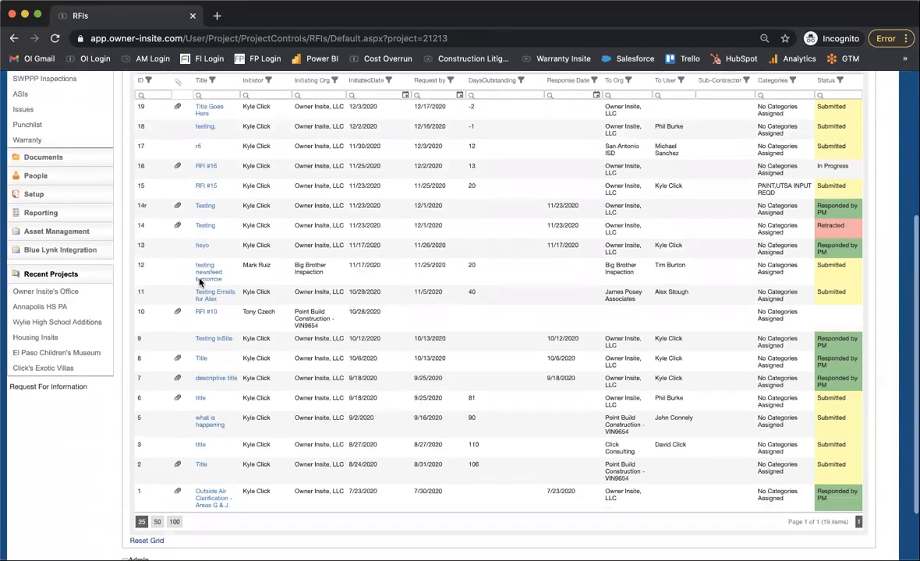
scroll(199, 273, down, 1)
scroll(505, 170, up, 2)
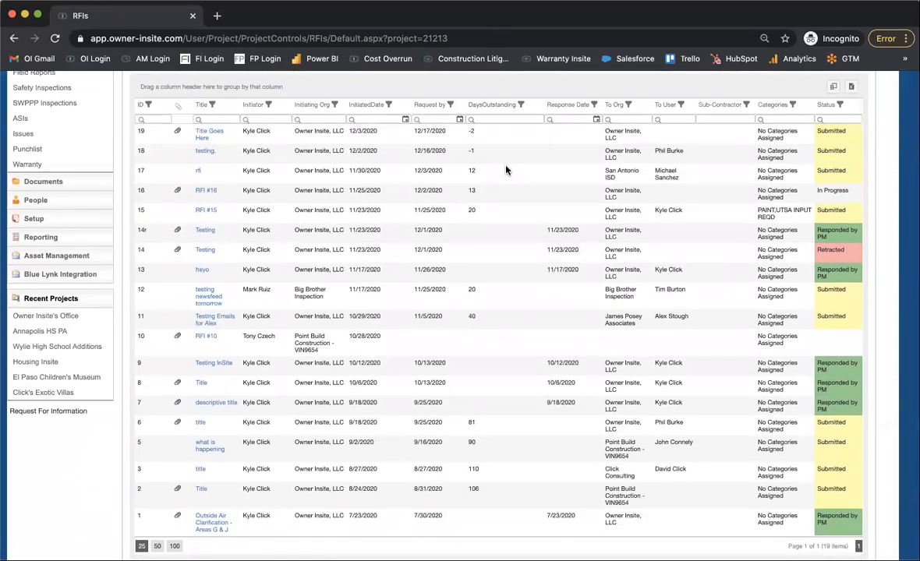
scroll(505, 170, down, 1)
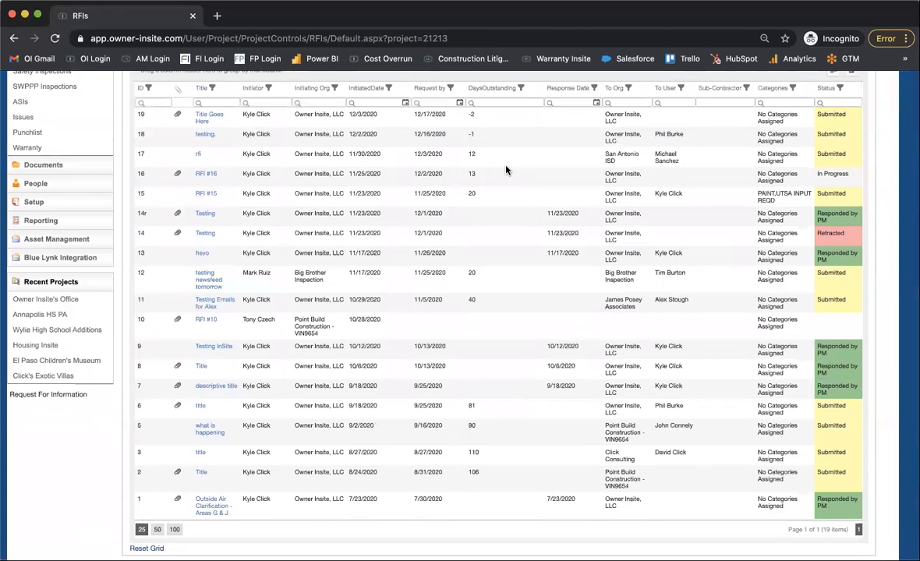
scroll(506, 169, down, 1)
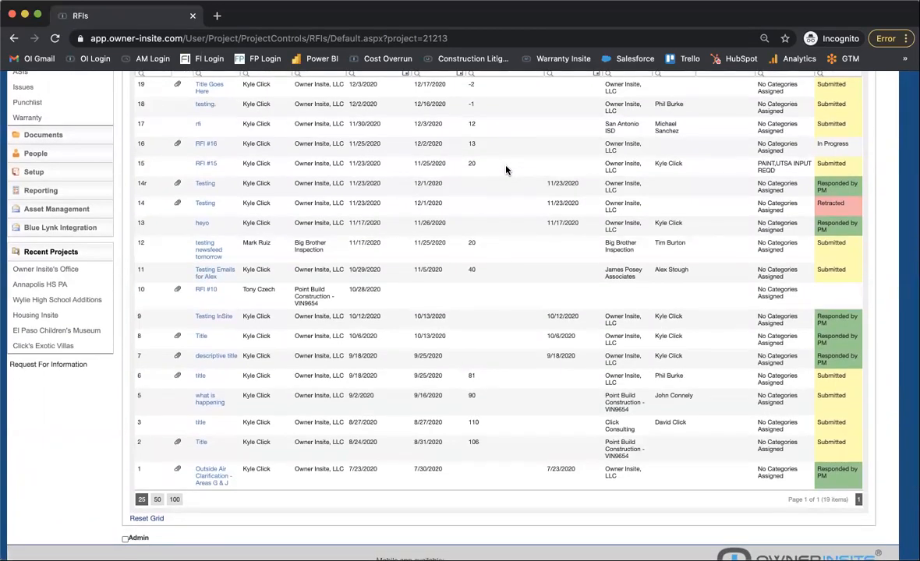
scroll(505, 170, up, 4)
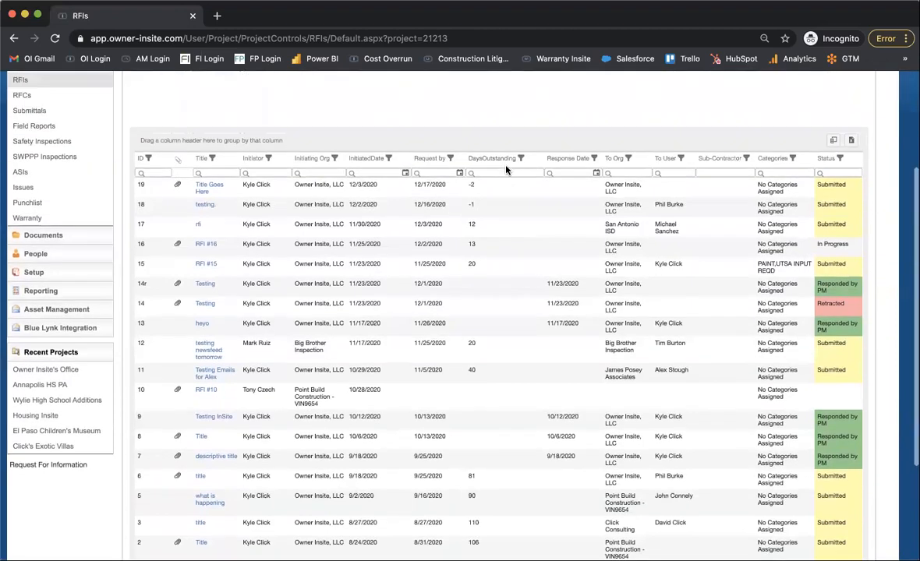
click(204, 245)
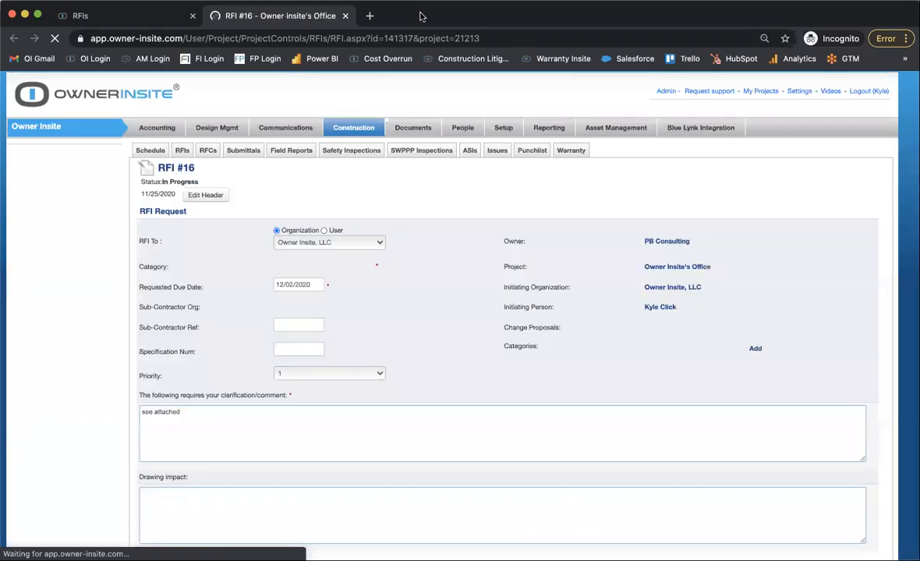
click(345, 15)
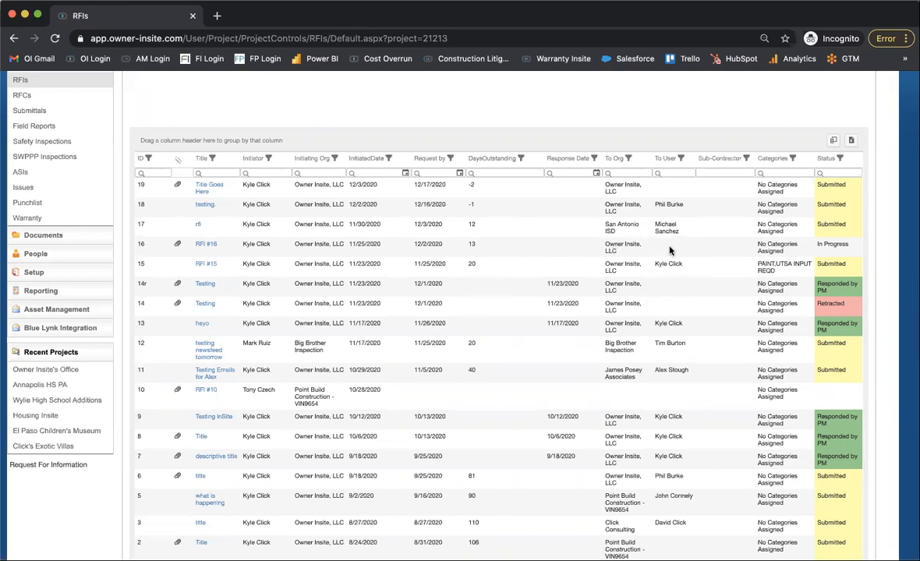
Examine the RFI log's request dates, days outstanding, response dates, recipients and colour-coded statuses.
scroll(669, 250, up, 5)
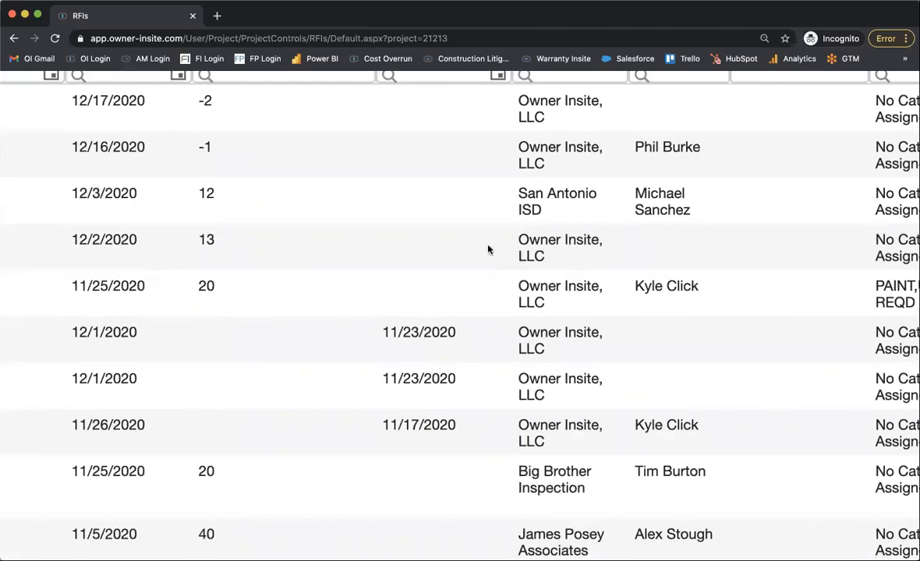
scroll(501, 238, down, 5)
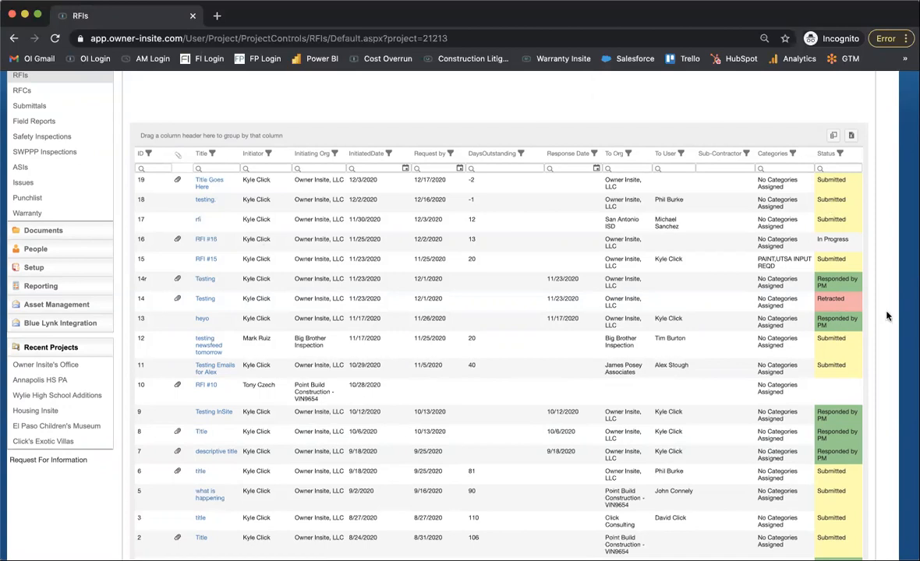
scroll(885, 285, up, 5)
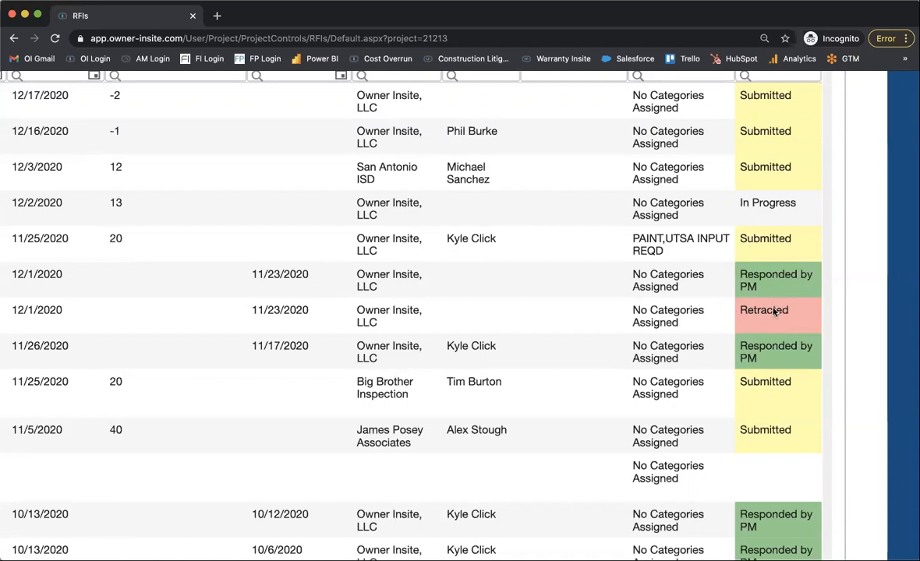
scroll(766, 305, down, 5)
scroll(383, 387, up, 1)
scroll(383, 387, down, 3)
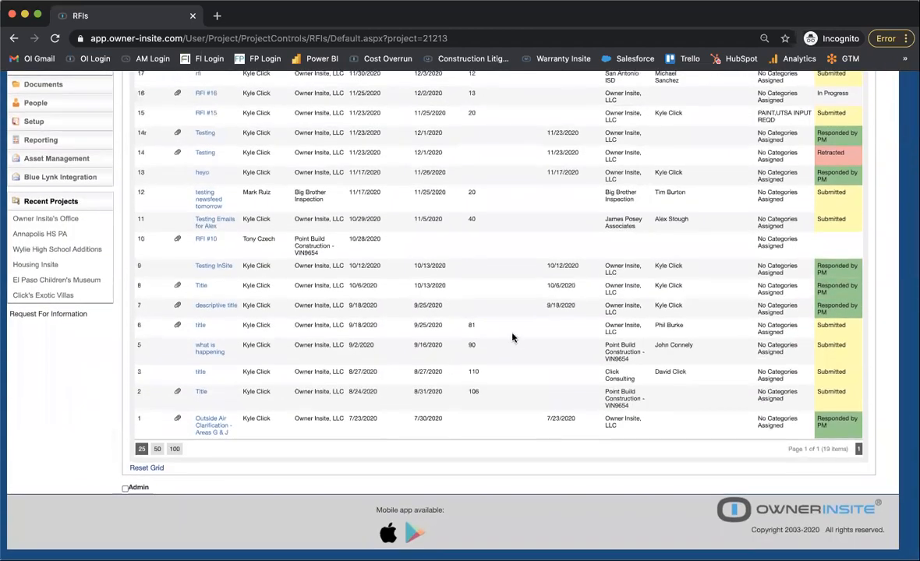
scroll(513, 334, up, 6)
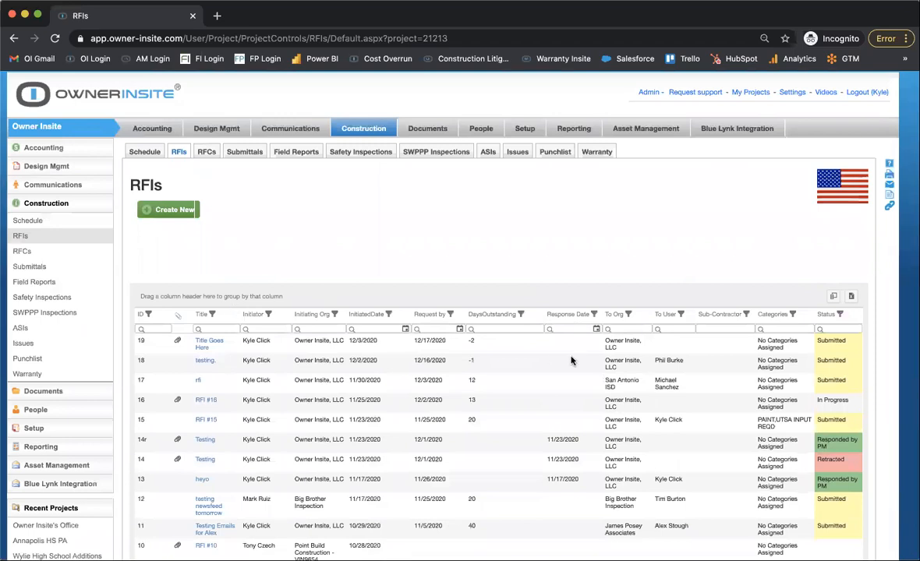
Filter the RFI log by status to show only Submitted RFIs, reopening the filter to check the choice and confirming it.
click(840, 314)
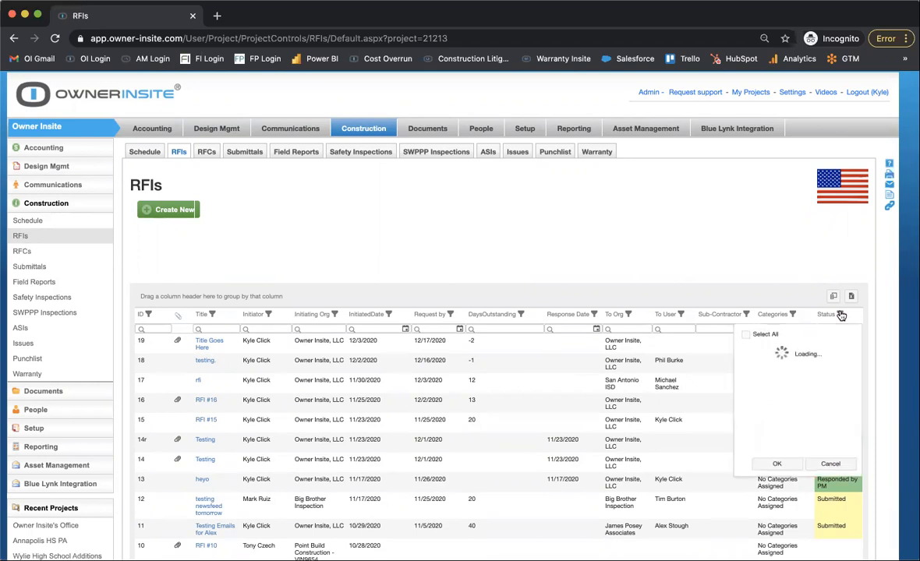
click(765, 394)
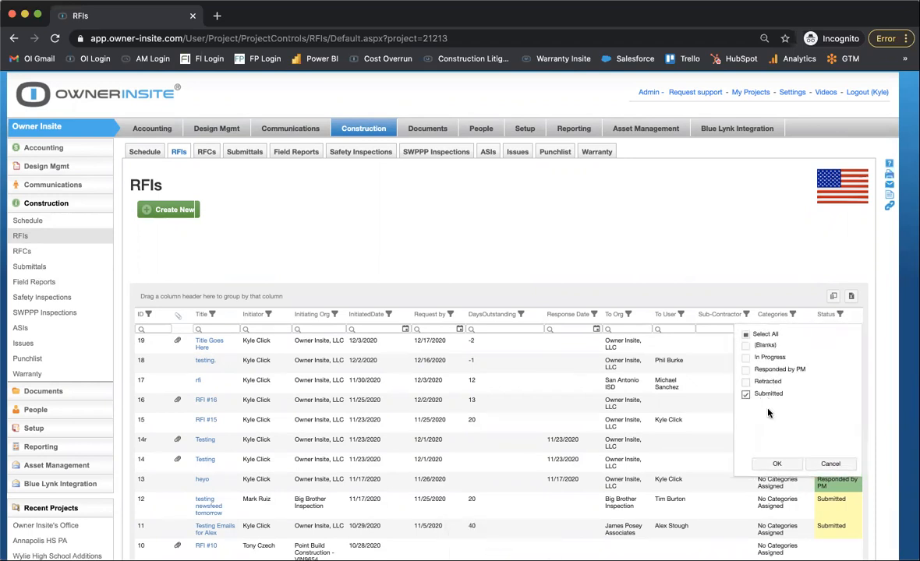
click(775, 463)
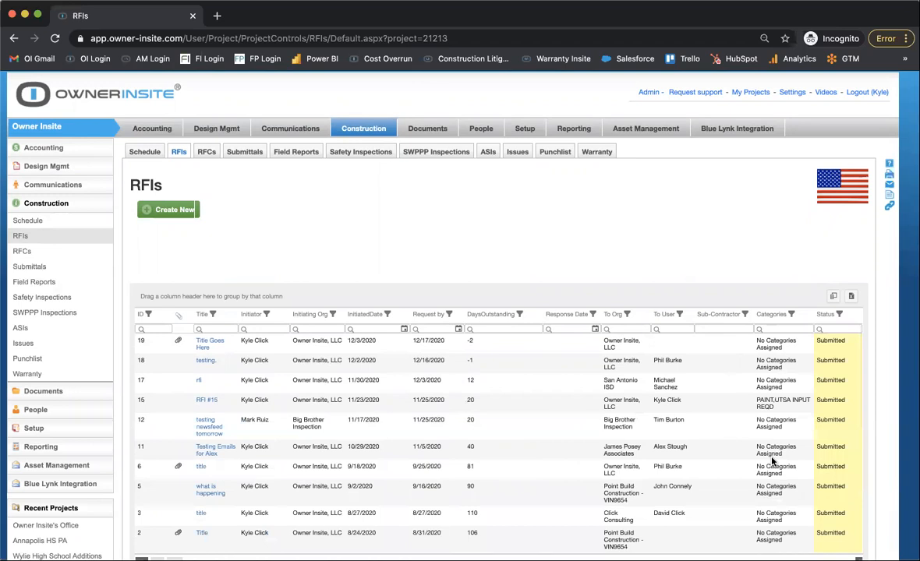
scroll(827, 326, up, 5)
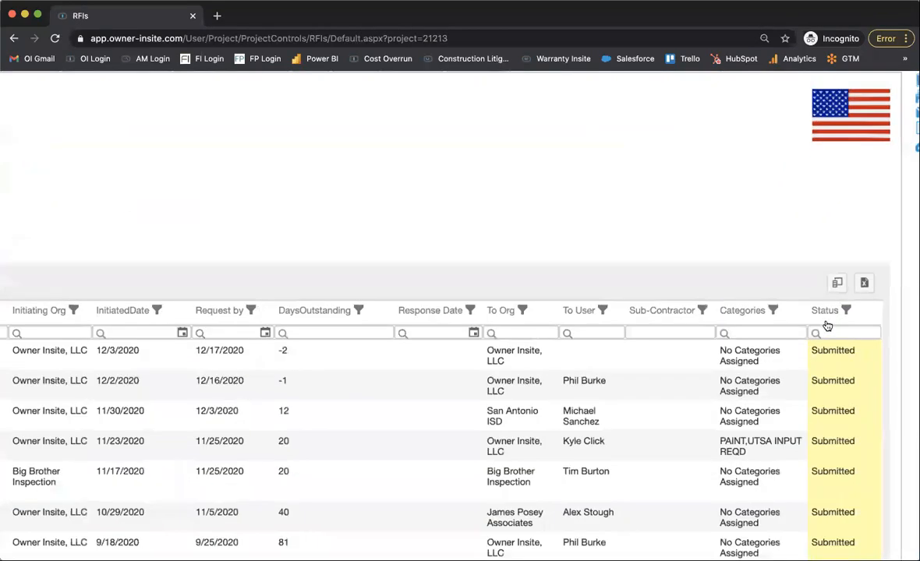
click(849, 310)
scroll(828, 294, down, 1)
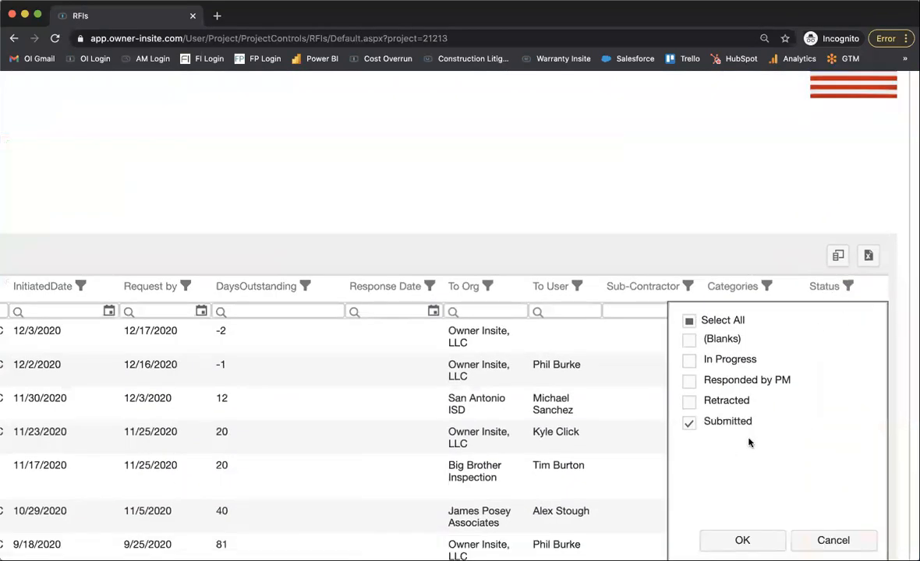
click(742, 540)
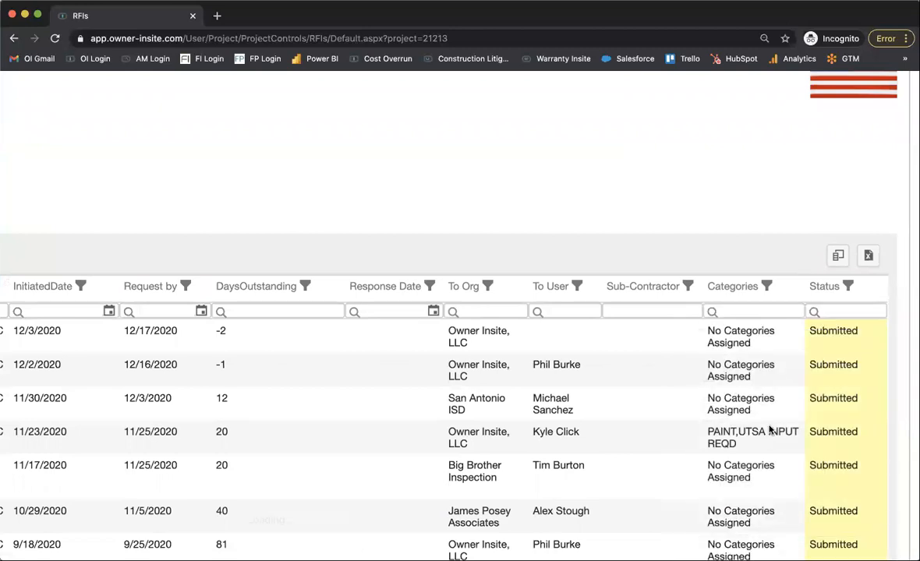
Look over the filtered RFIs, group the log by the To User column and review the resulting groups.
scroll(767, 429, down, 10)
scroll(769, 430, up, 8)
scroll(769, 430, down, 1)
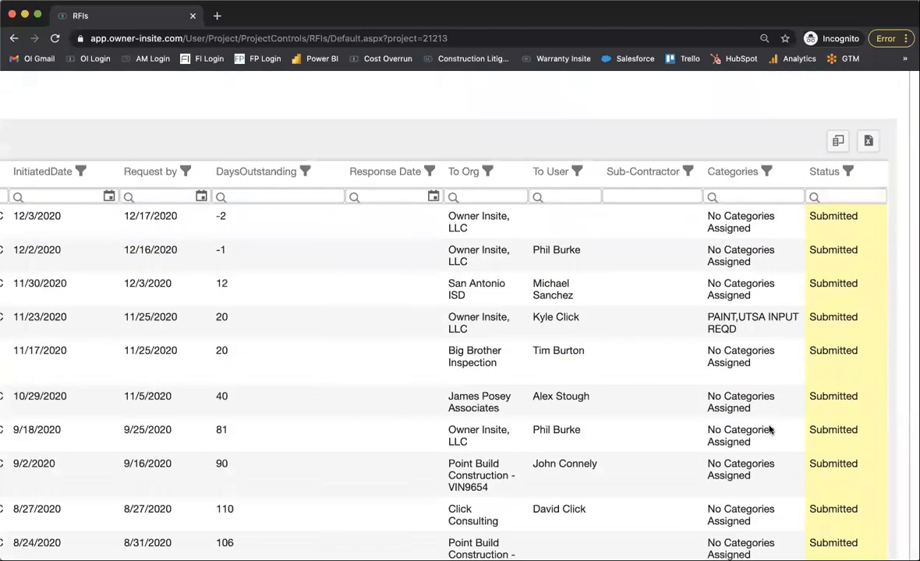
scroll(769, 429, left, 7)
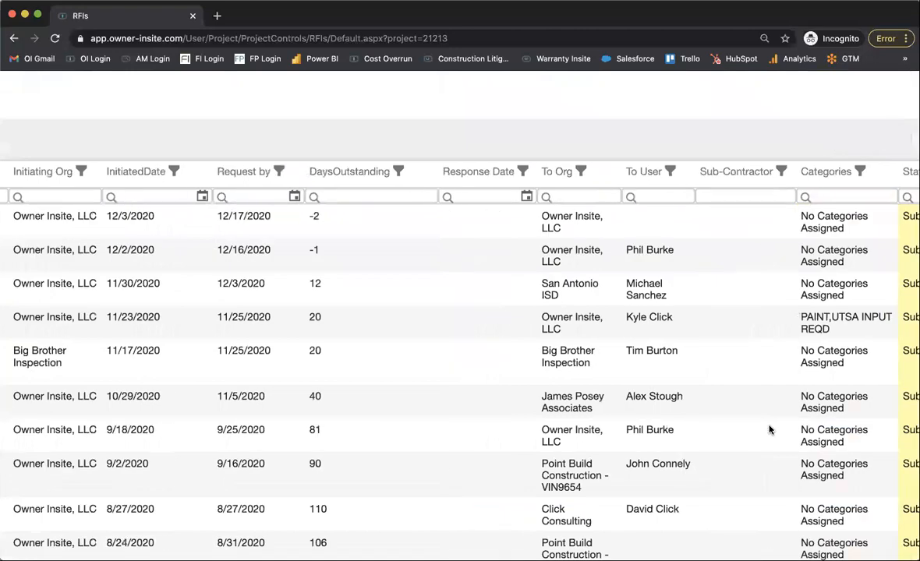
scroll(770, 428, right, 8)
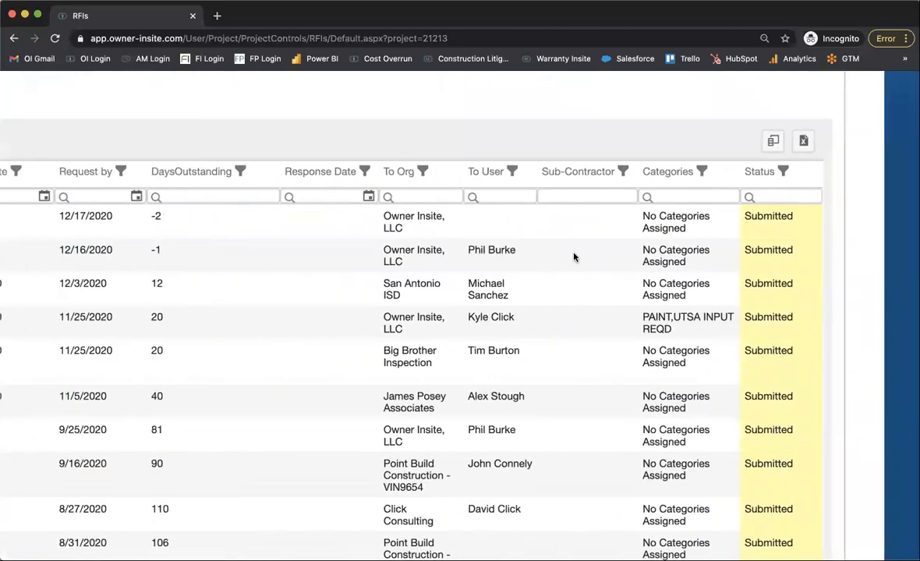
scroll(574, 257, down, 5)
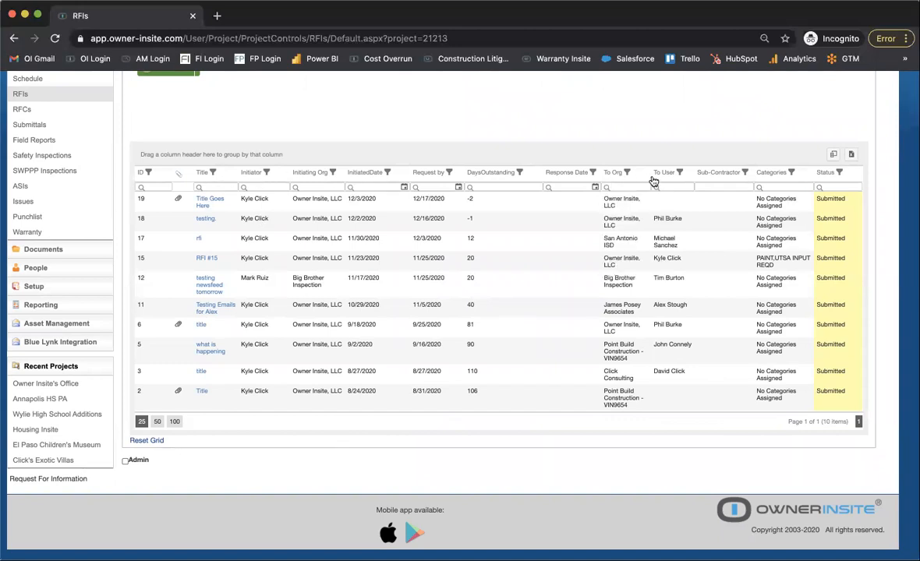
drag(659, 173, 536, 158)
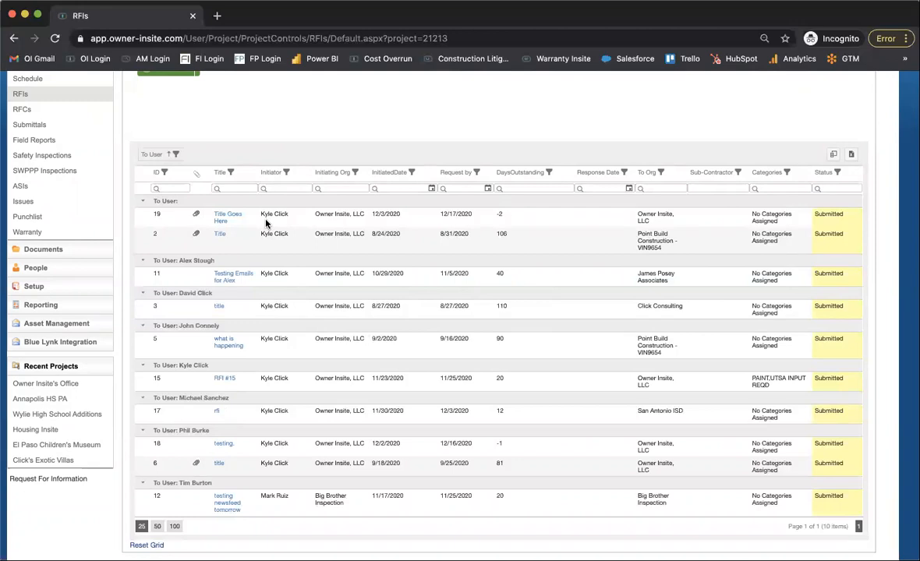
scroll(265, 224, down, 3)
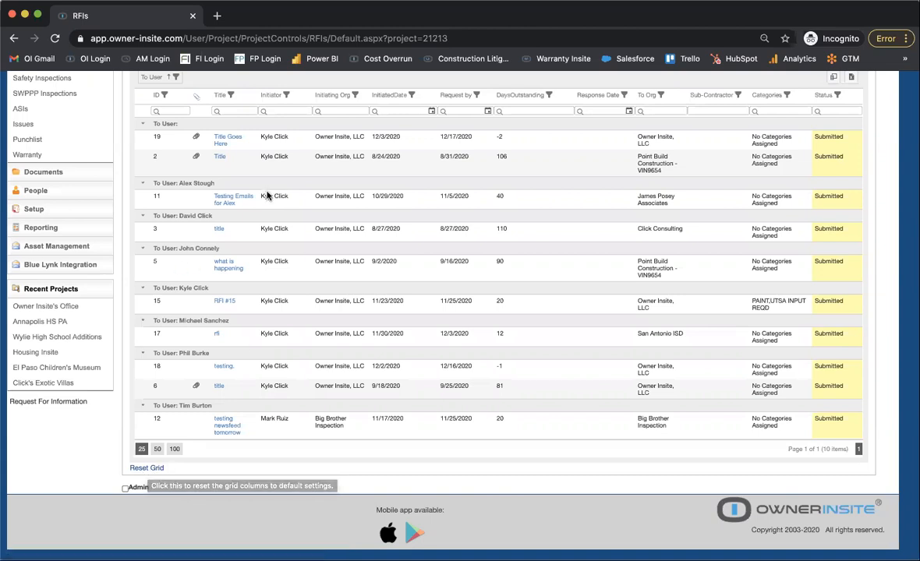
scroll(132, 243, up, 3)
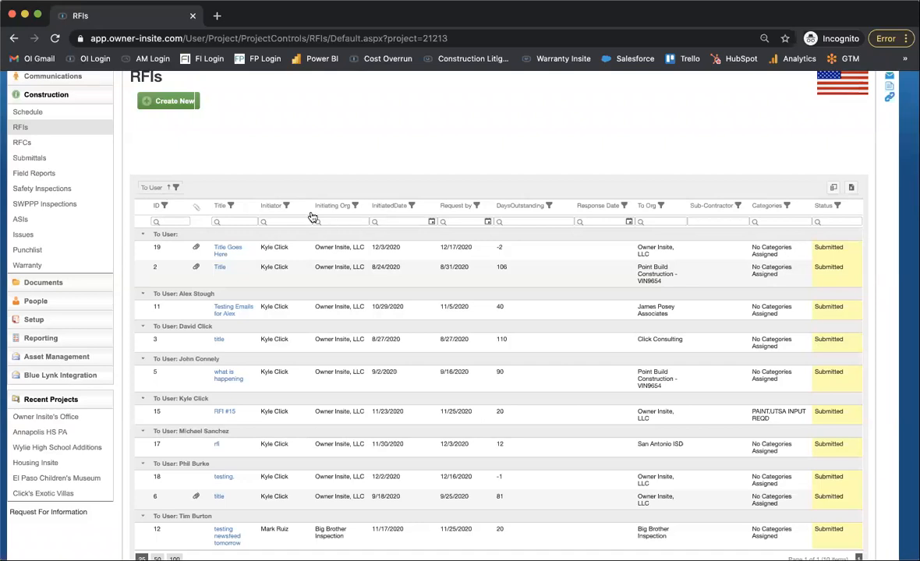
Reset the RFI grid to its default settings to clear the To User grouping and the Submitted filter.
click(337, 222)
scroll(338, 221, down, 3)
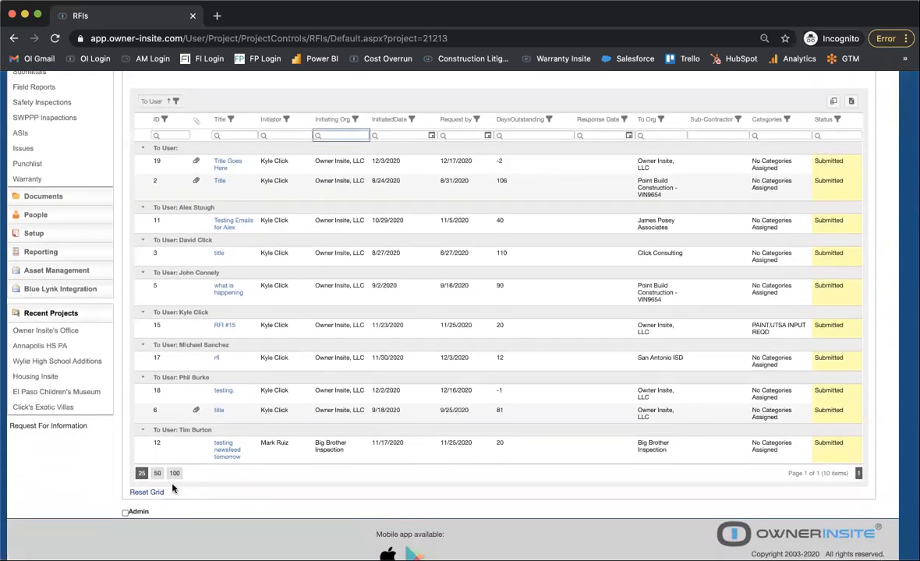
scroll(150, 496, up, 5)
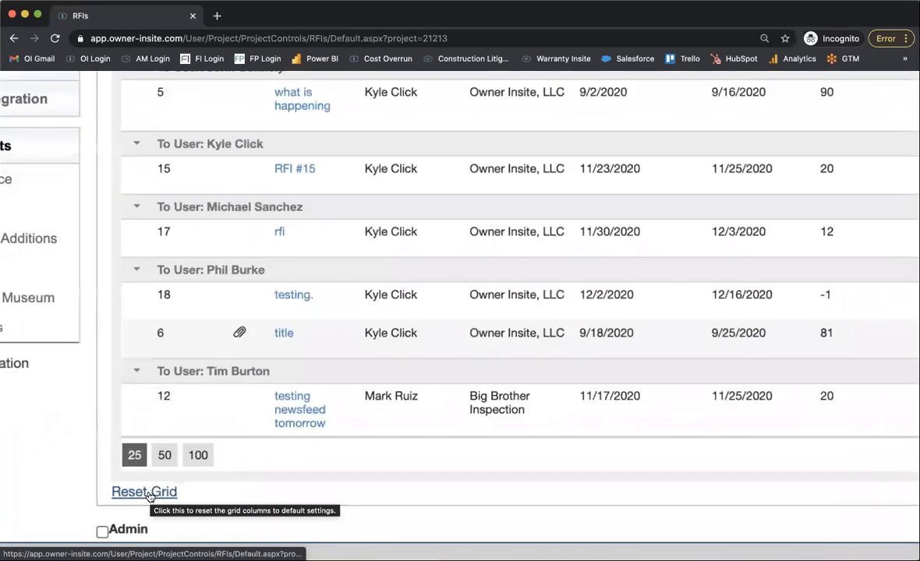
scroll(149, 496, up, 3)
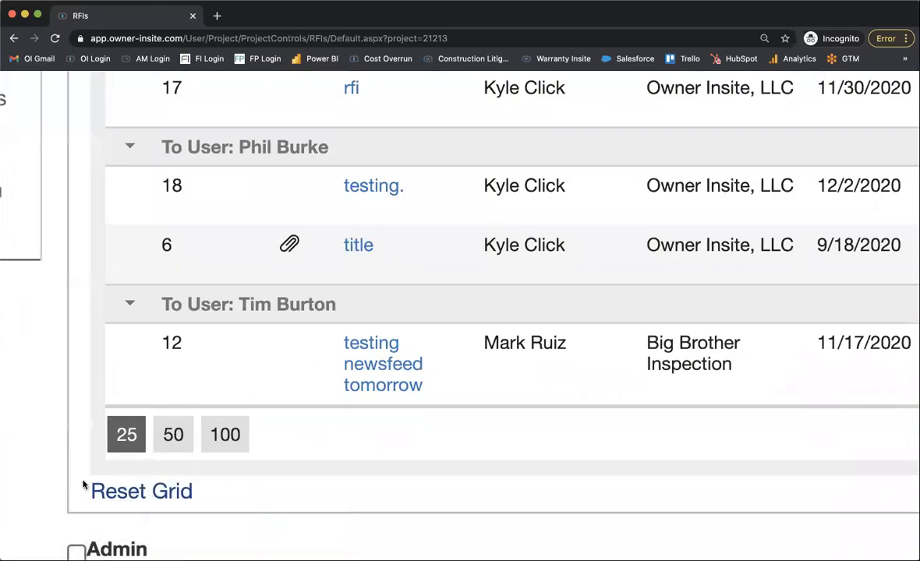
click(168, 491)
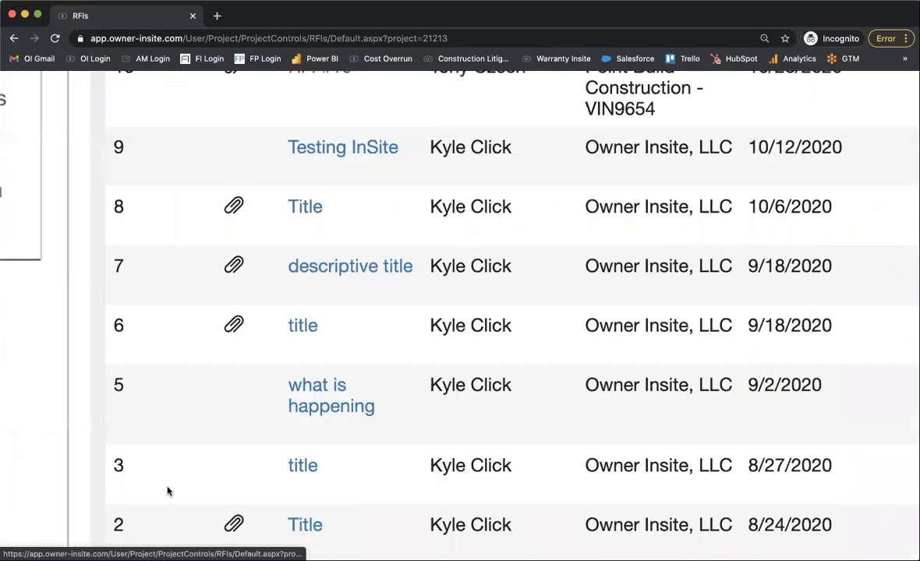
scroll(348, 333, down, 2)
scroll(348, 334, down, 3)
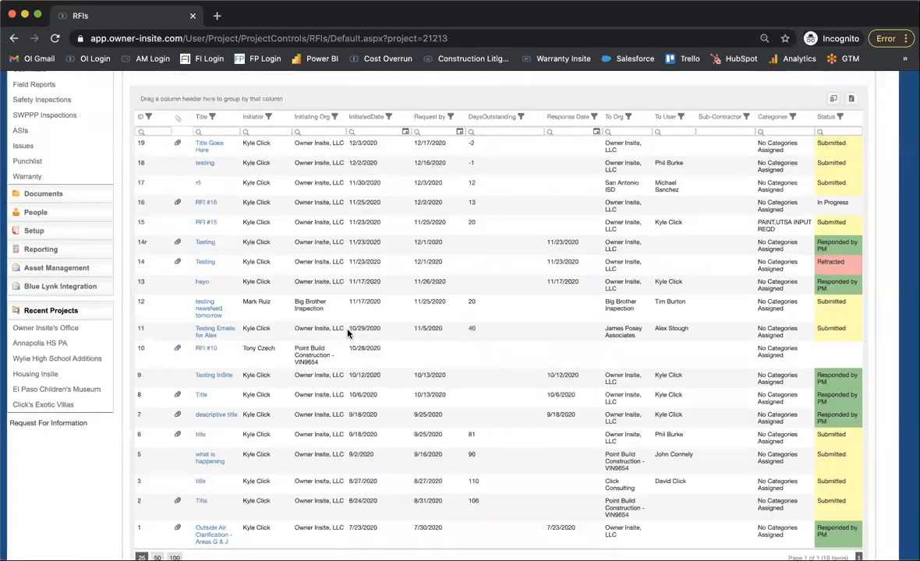
Open the new RFI form, return to the RFI log and look through its entries.
scroll(347, 333, up, 2)
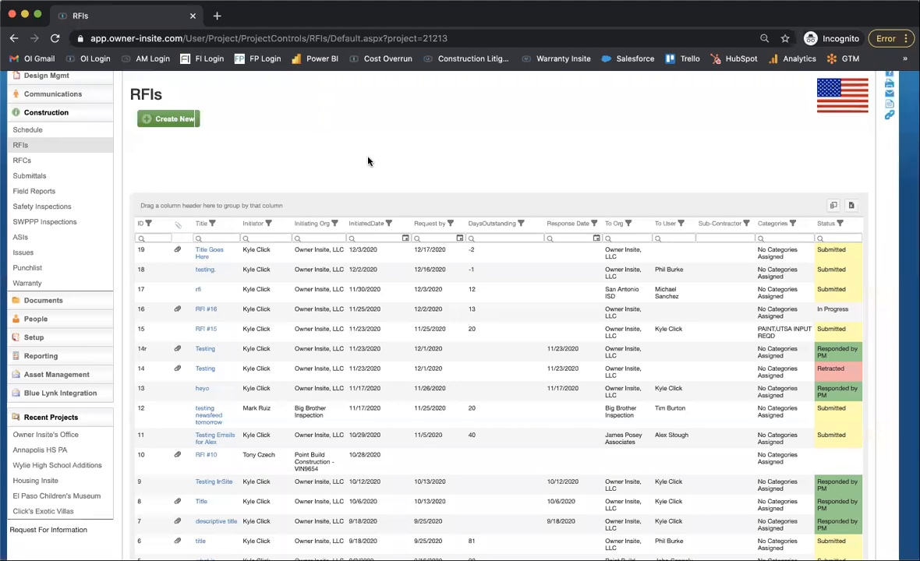
click(182, 119)
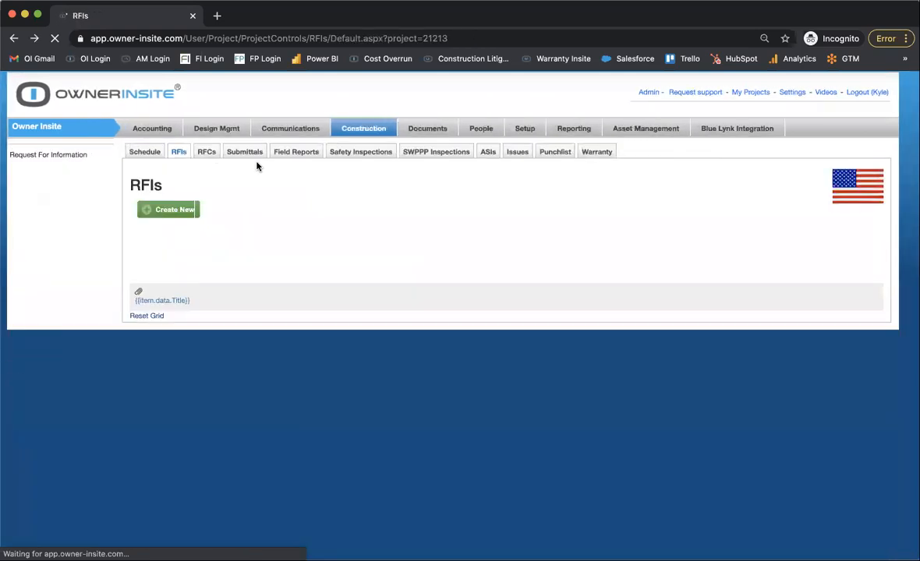
scroll(324, 319, down, 2)
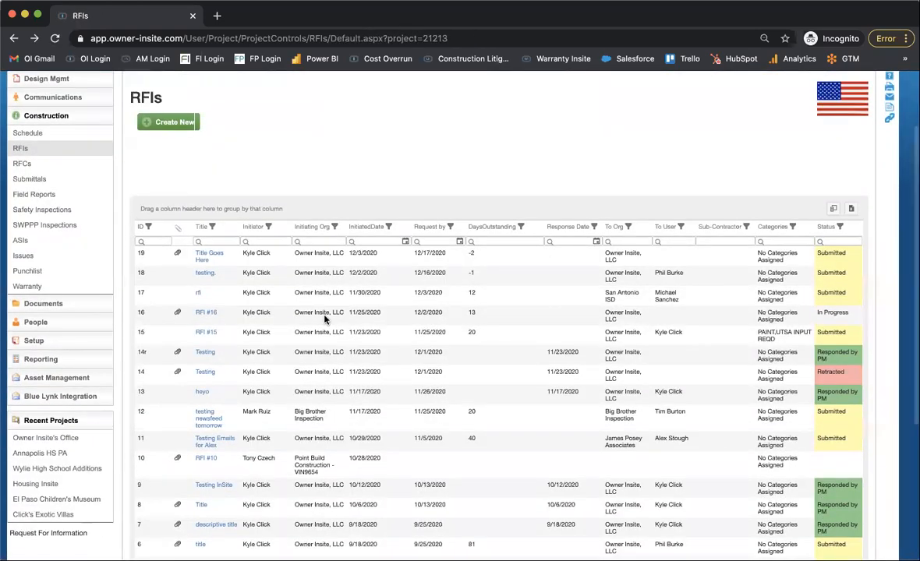
scroll(324, 319, down, 1)
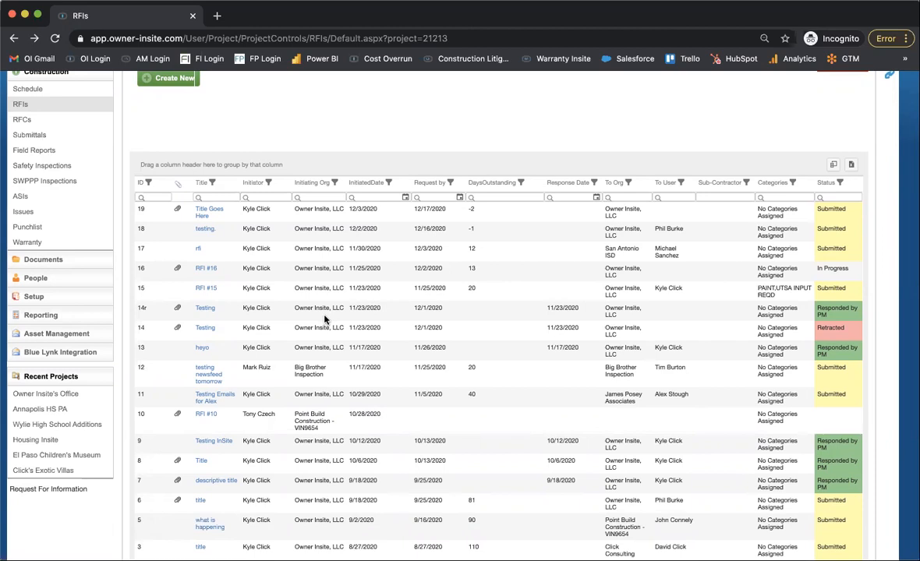
scroll(325, 320, down, 3)
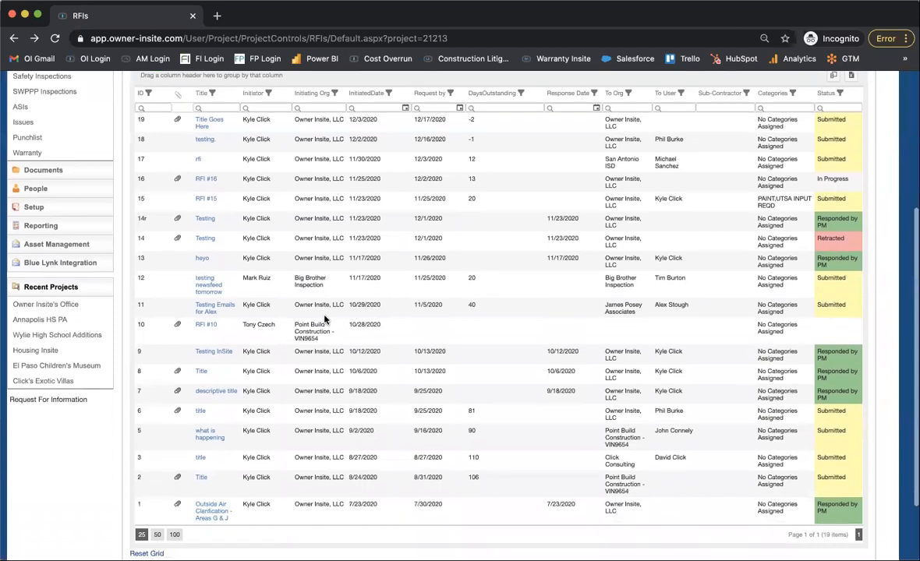
scroll(325, 320, up, 5)
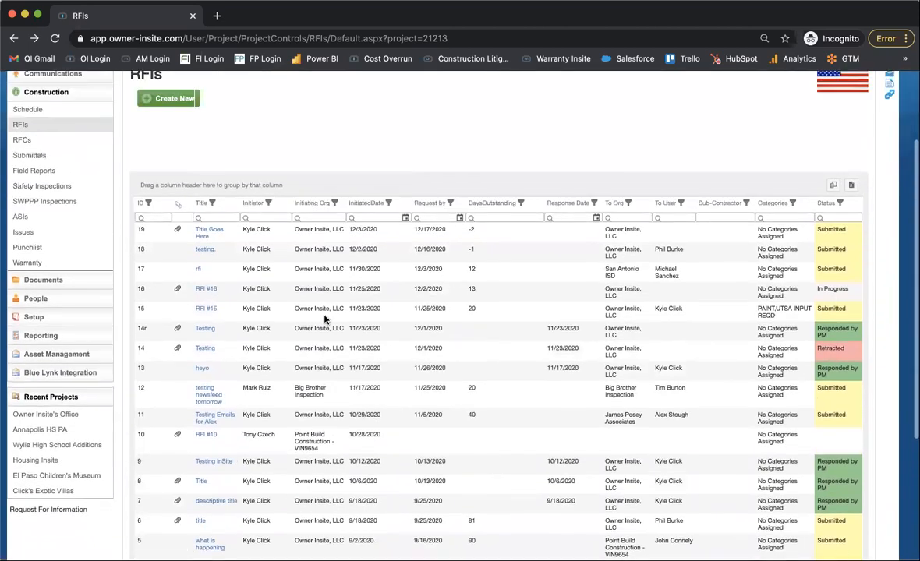
Create a new RFI and enter "We would like to know when the doors will be put on." as the clarification request.
click(164, 113)
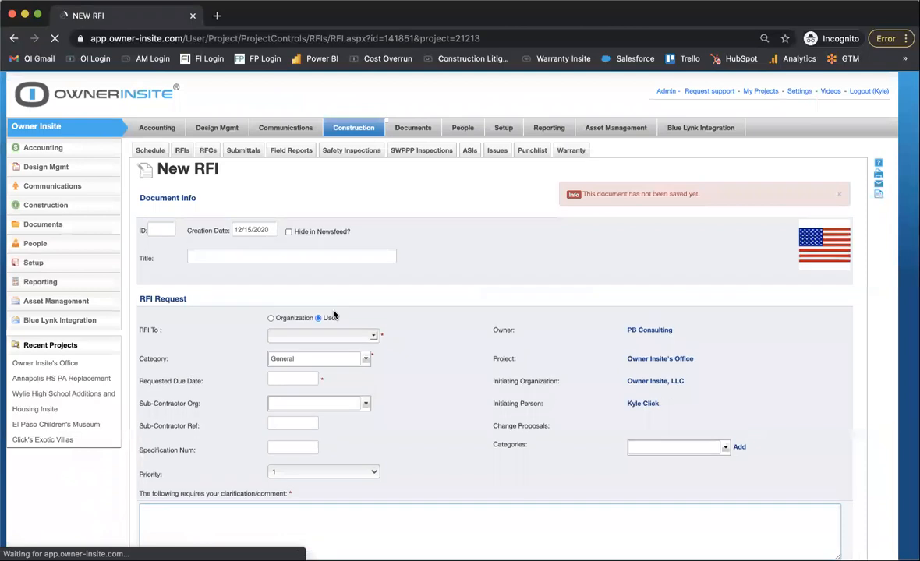
scroll(311, 366, down, 3)
click(276, 437)
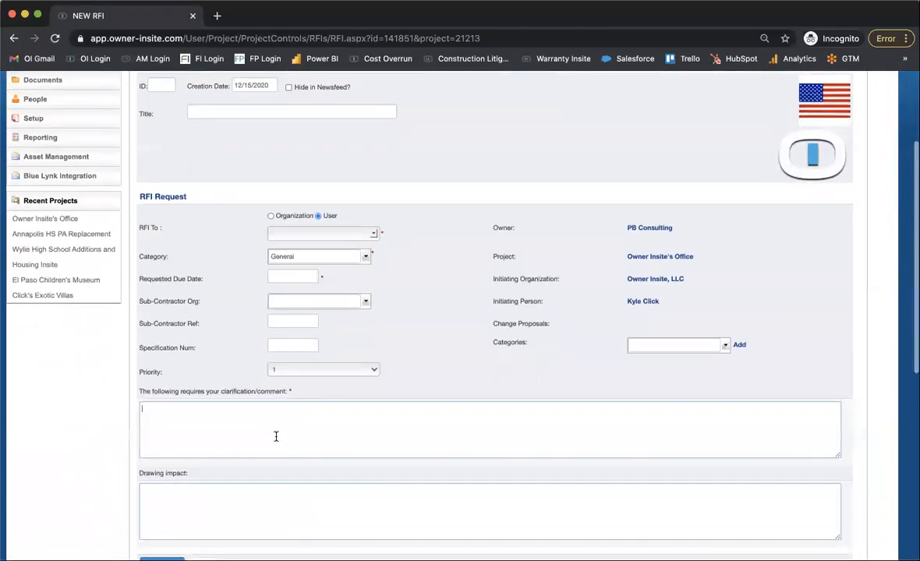
text(We would like to know when the doors will be put on.)
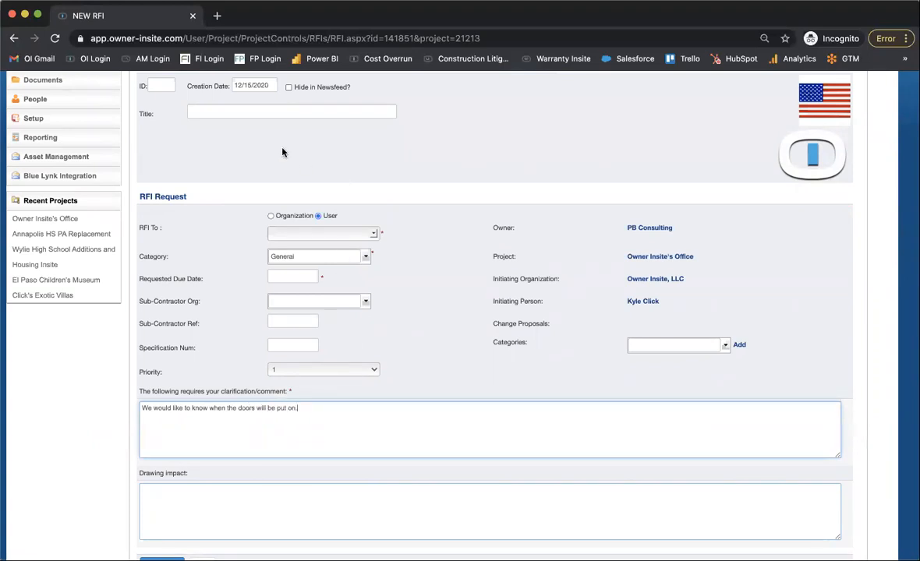
Title the RFI "Door Attachment" and set its requested due date to 12/22/2020.
click(233, 114)
text(Door )
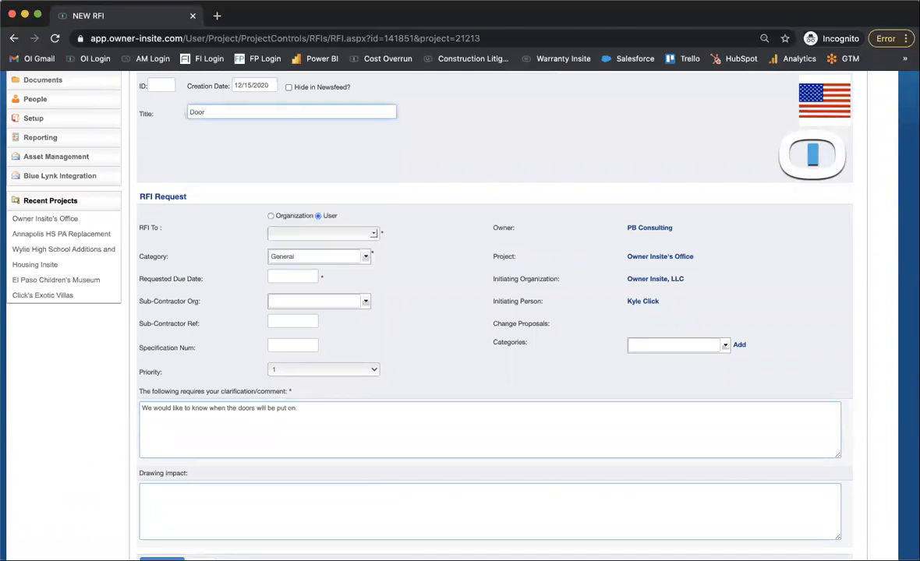
text(Attachment)
click(293, 276)
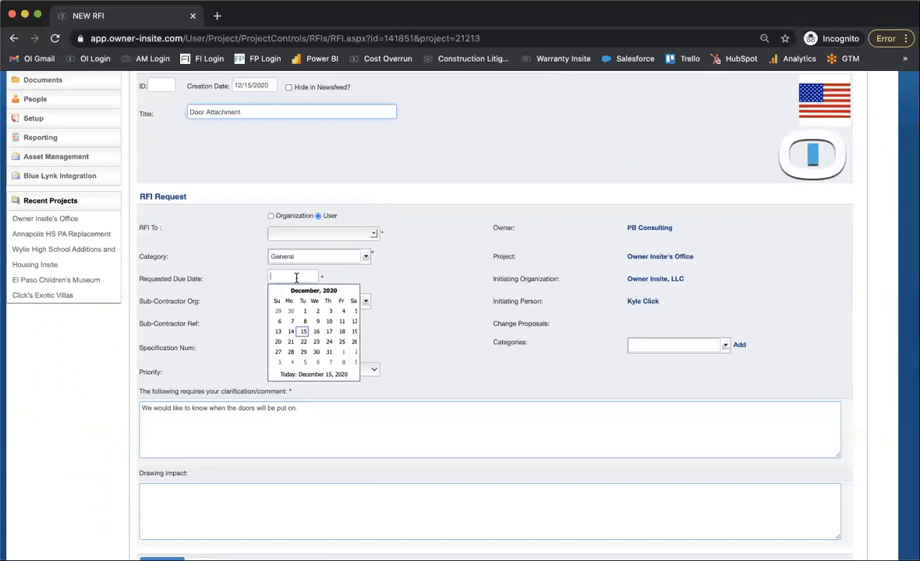
click(302, 346)
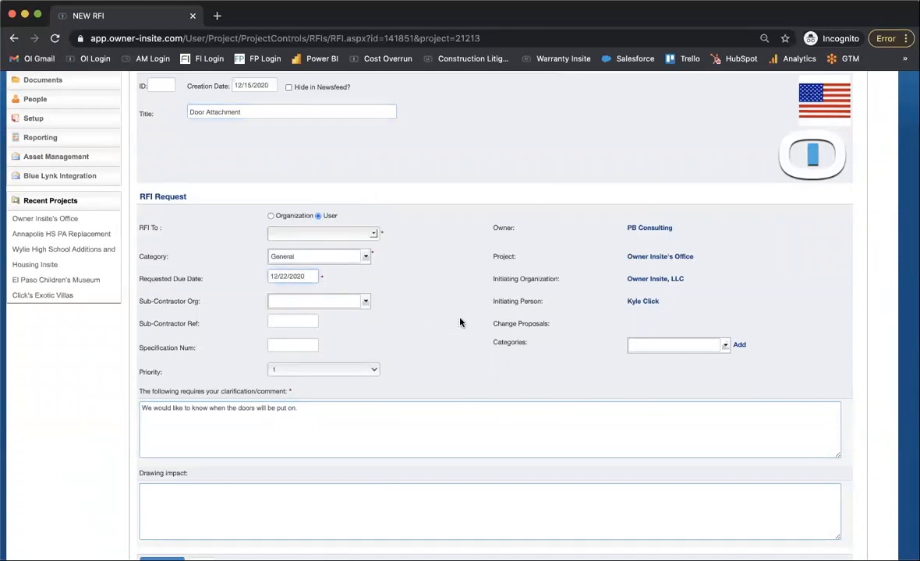
Address the RFI to an individual user chosen from the recipient list.
scroll(460, 322, down, 3)
scroll(460, 322, down, 5)
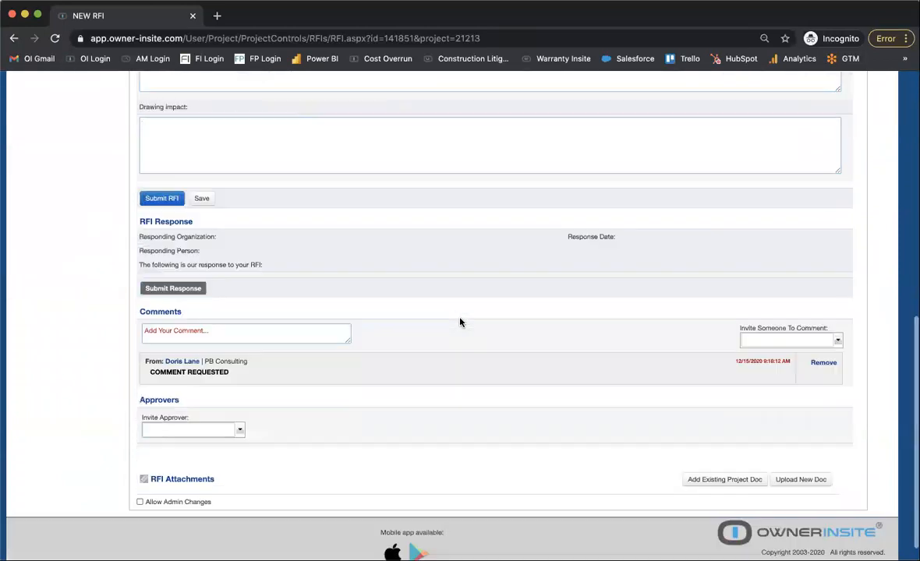
scroll(460, 322, up, 3)
scroll(460, 322, up, 5)
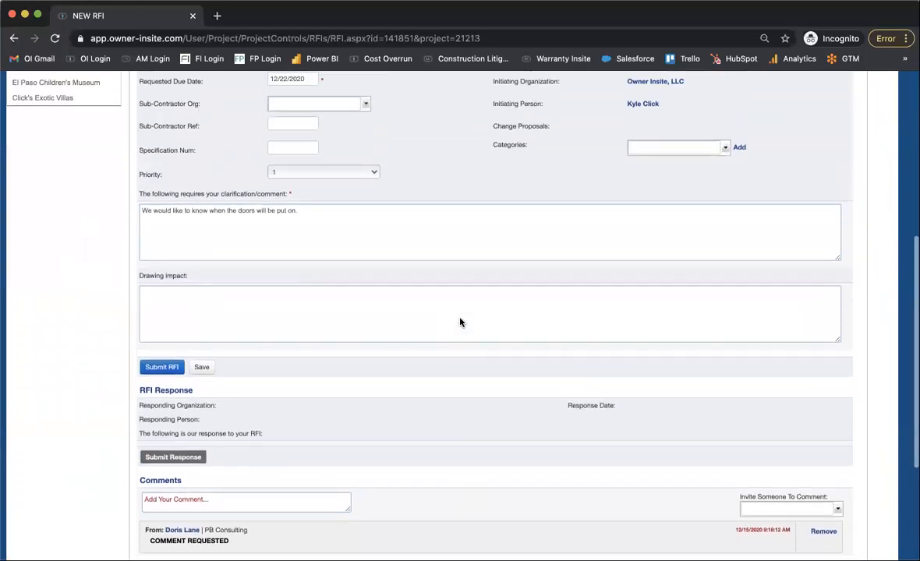
scroll(460, 322, up, 5)
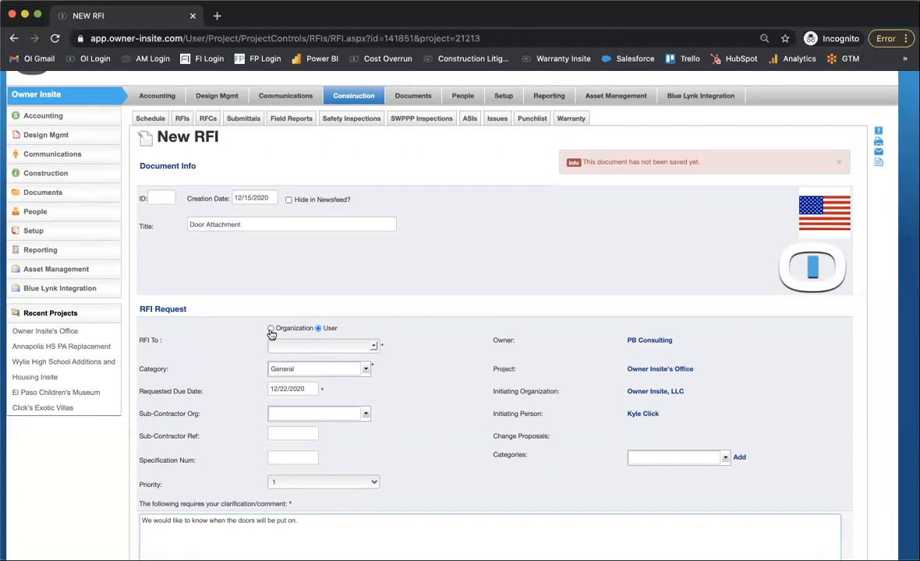
scroll(271, 333, down, 2)
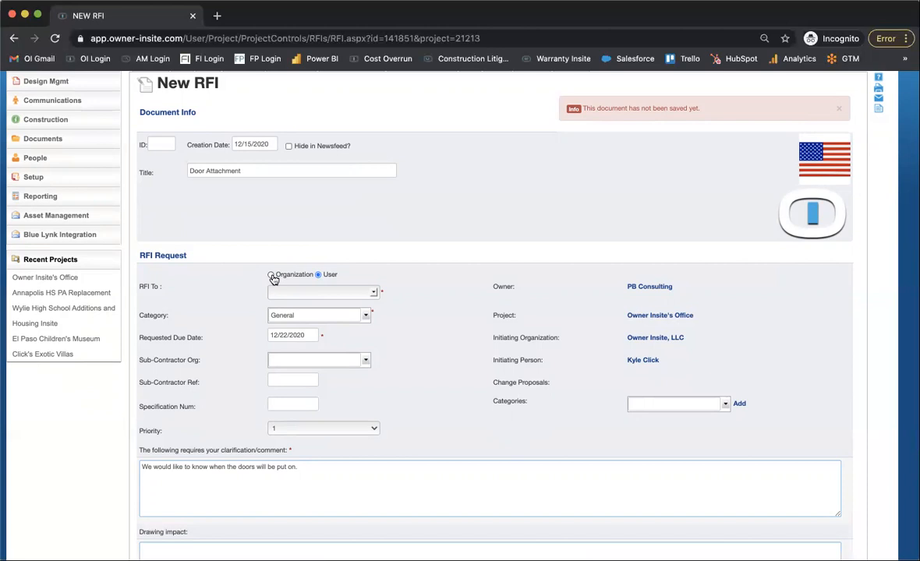
click(374, 294)
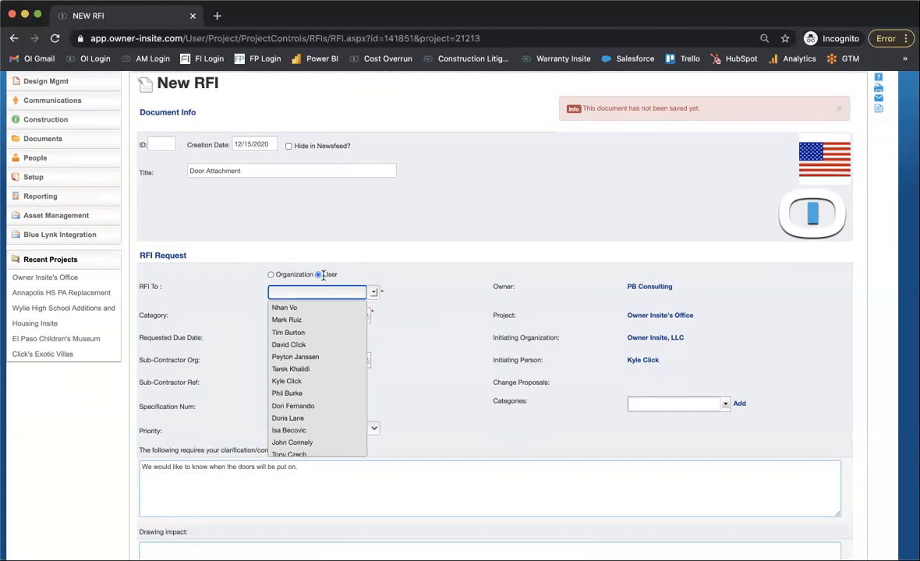
click(297, 381)
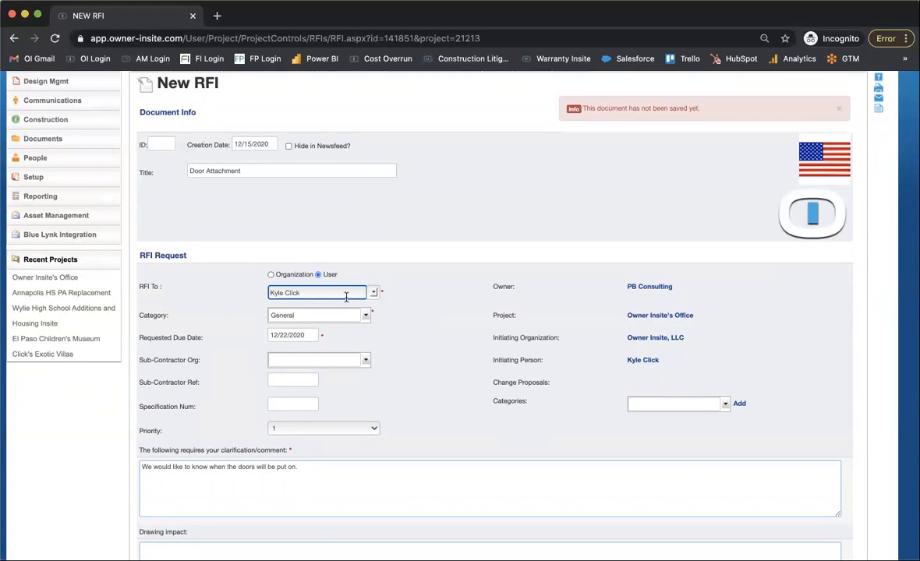
Switch the RFI recipient type to Organization and choose A Plus Designs as the recipient.
click(271, 276)
click(373, 292)
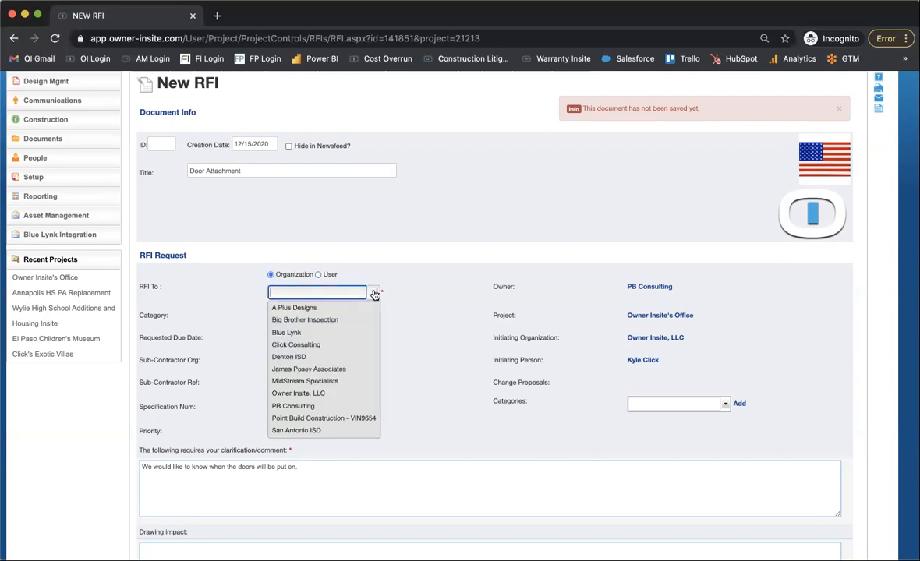
click(351, 306)
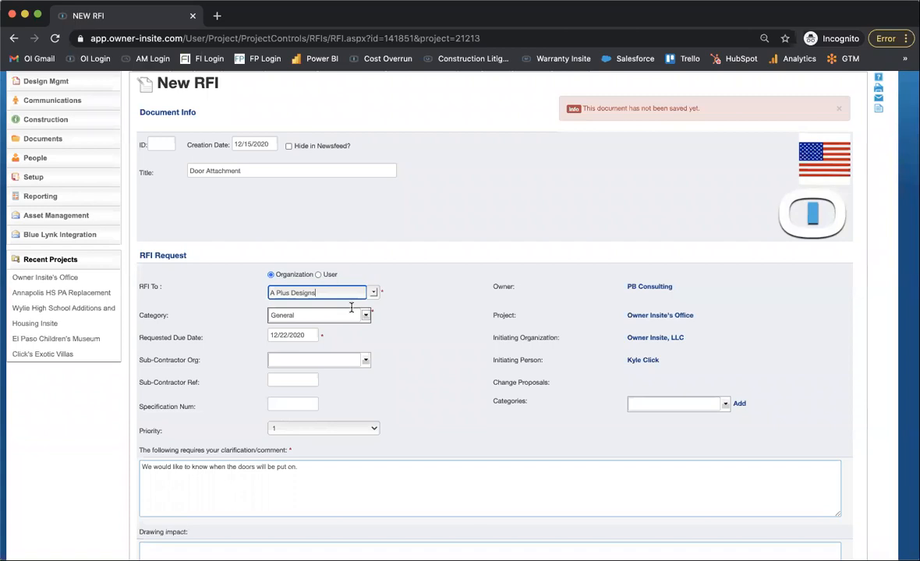
scroll(351, 306, down, 10)
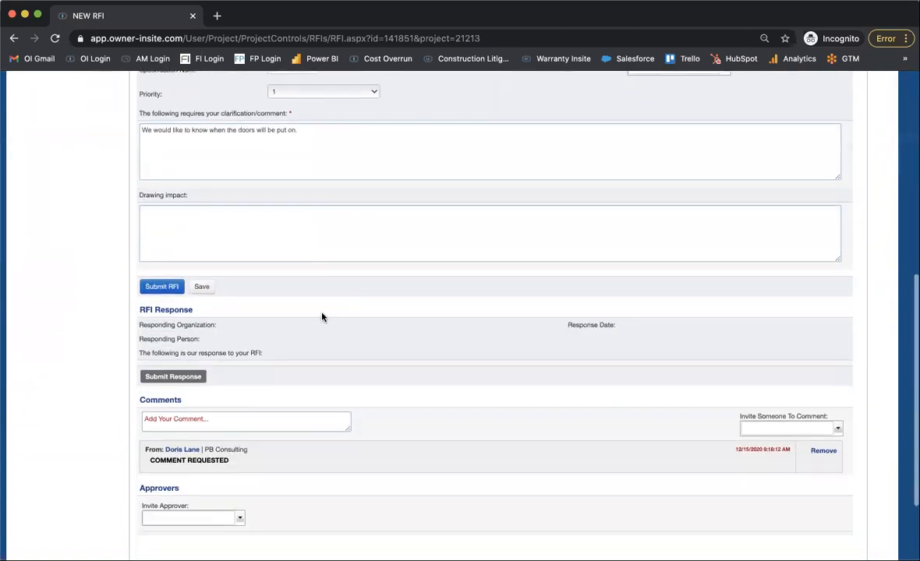
scroll(216, 339, up, 4)
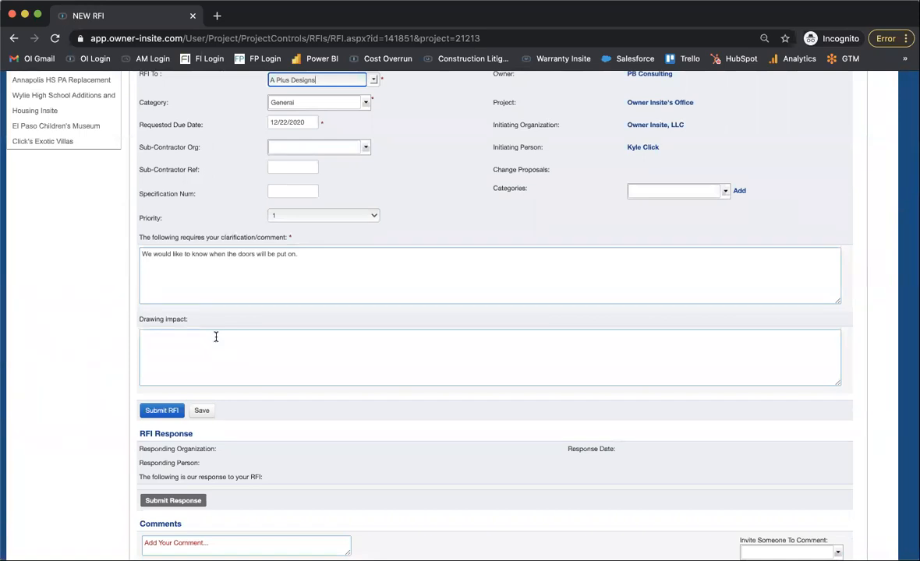
scroll(216, 337, up, 2)
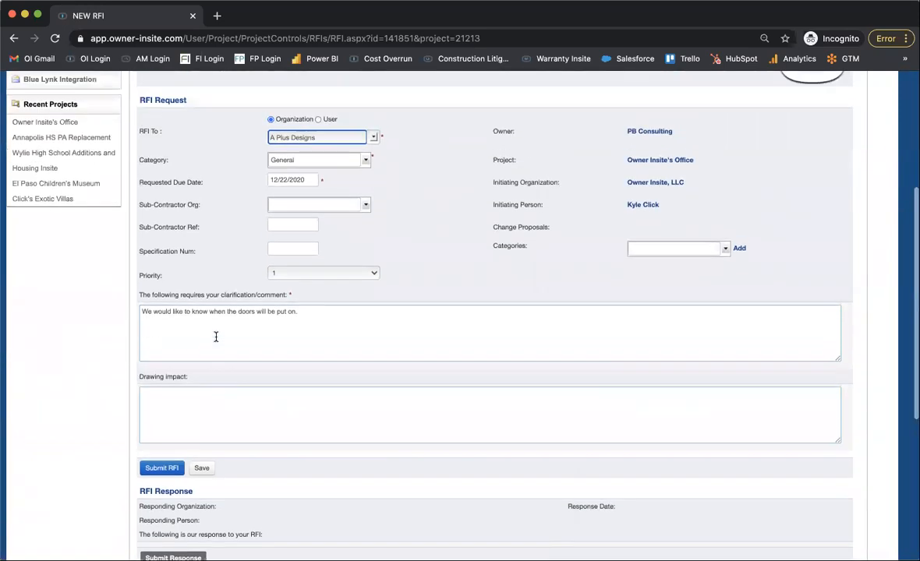
Change the organization receiving the RFI to Owner Insite, LLC.
click(373, 137)
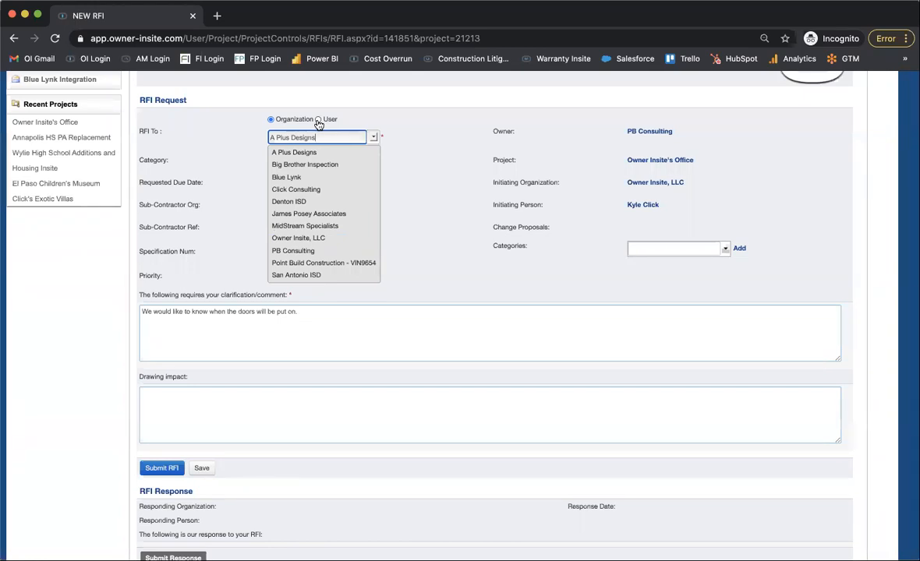
click(310, 239)
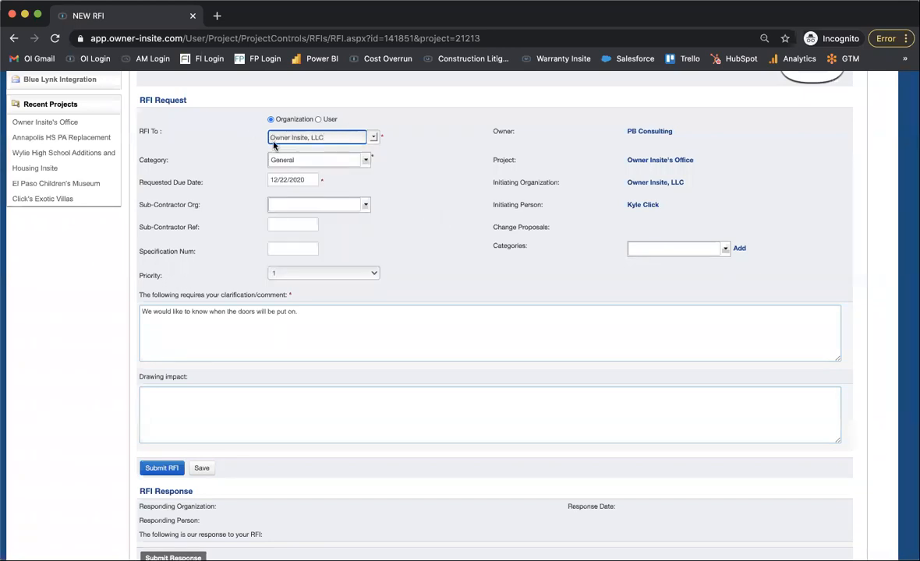
scroll(349, 131, up, 2)
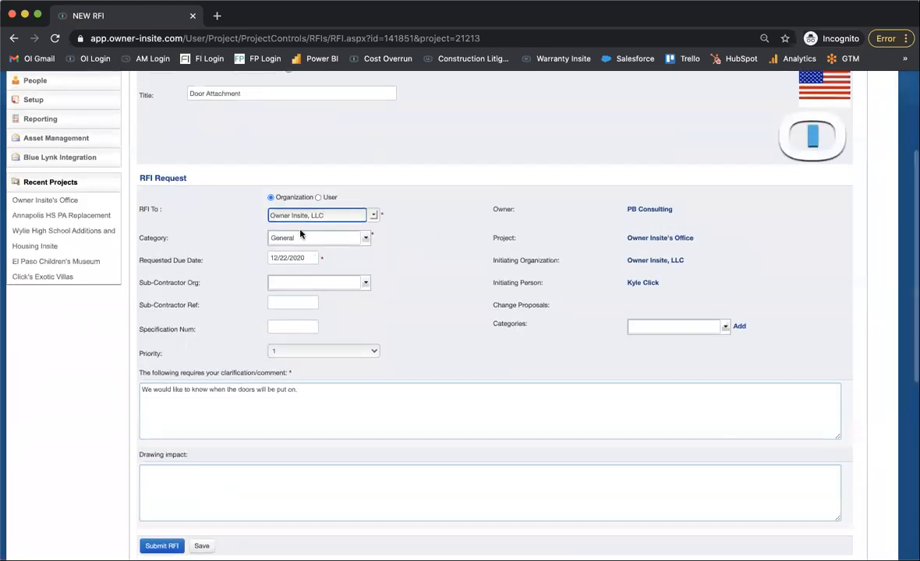
scroll(312, 148, up, 1)
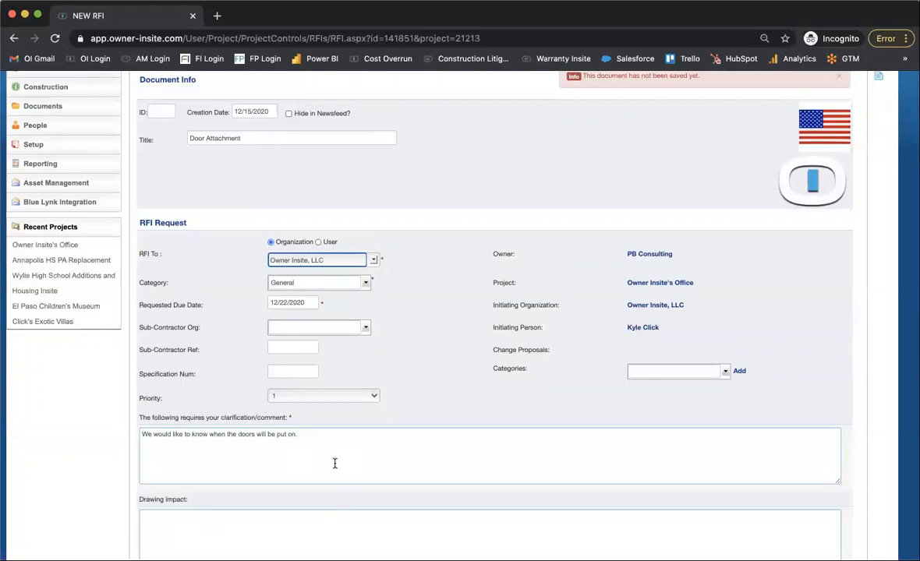
Replace the clarification request text with "See attached" and save the RFI.
scroll(344, 451, down, 2)
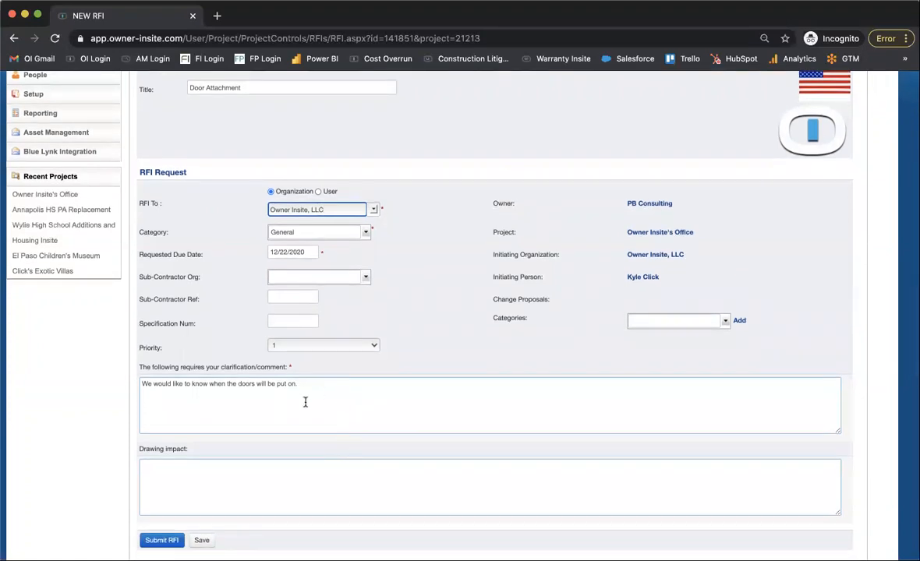
click(328, 384)
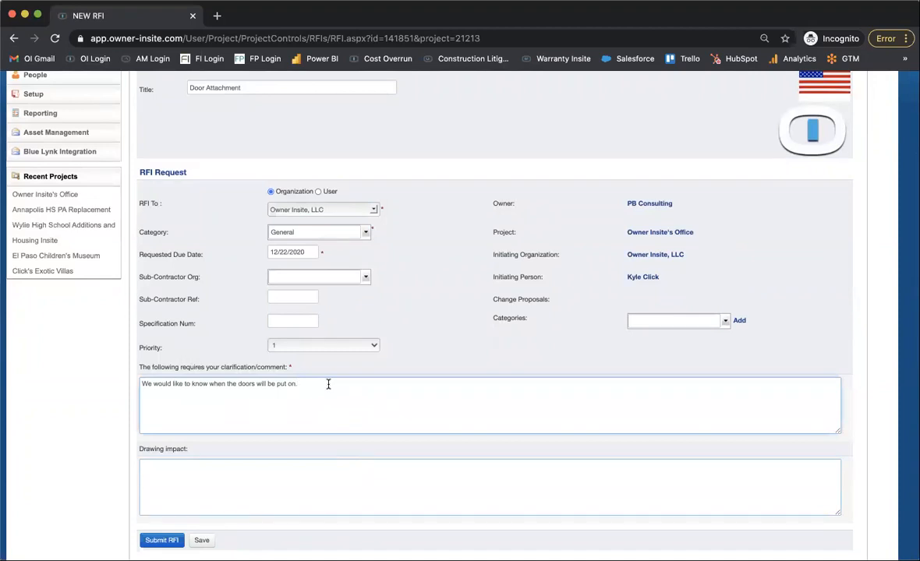
scroll(328, 384, down, 2)
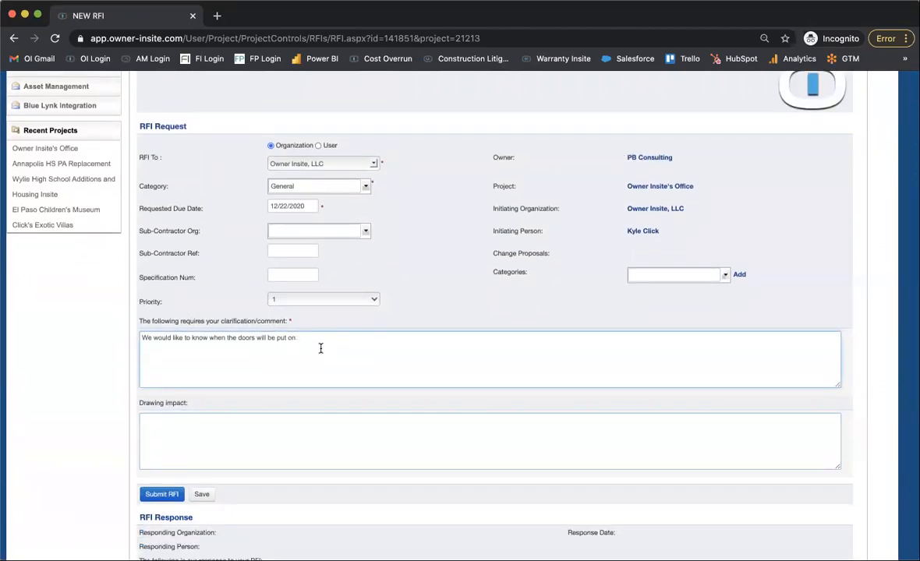
key(super+a)
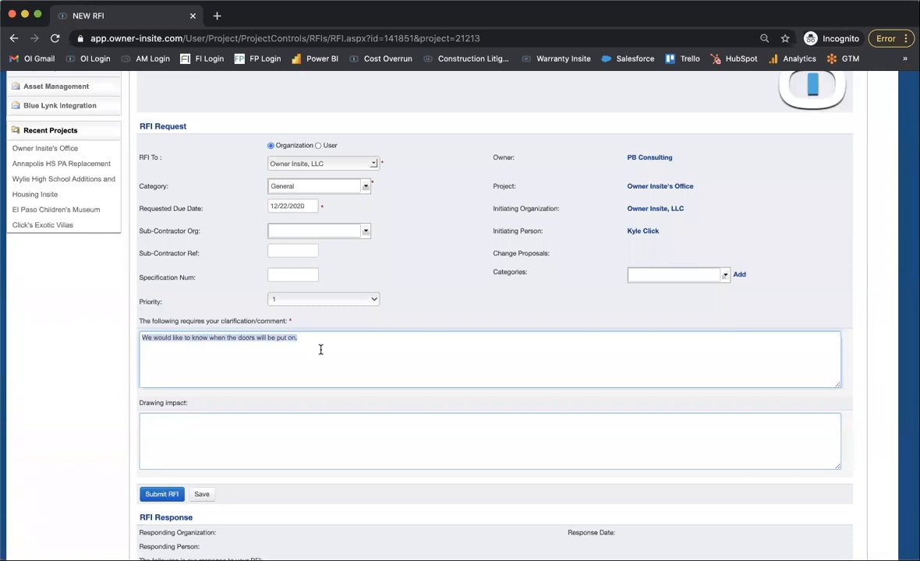
text(See attached)
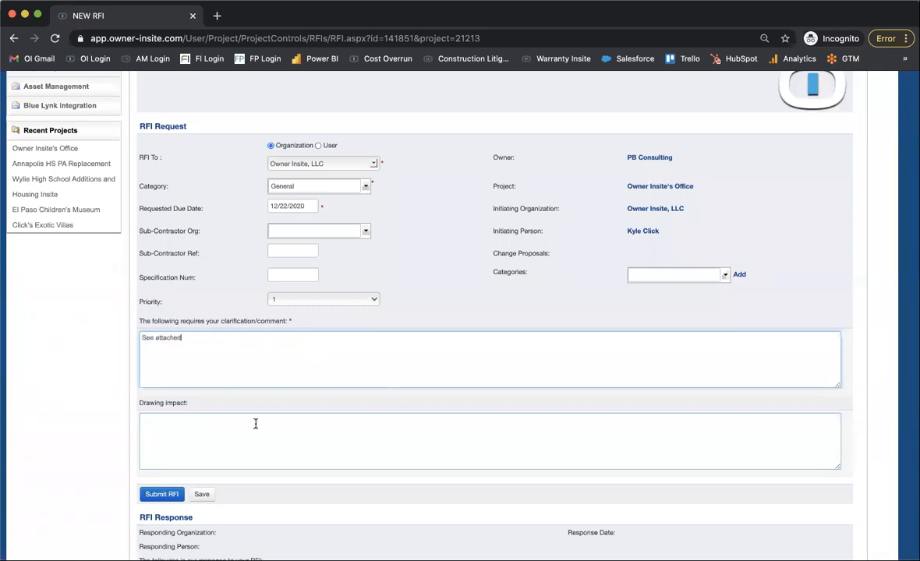
click(203, 494)
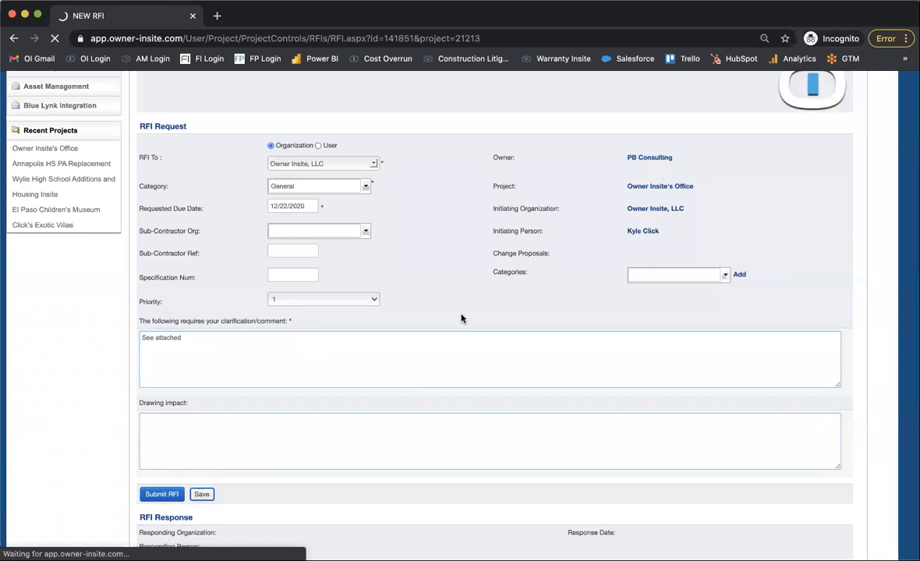
Upload the document "Module 5 - Service Project.doc" as a new attachment to the RFI.
scroll(461, 318, down, 5)
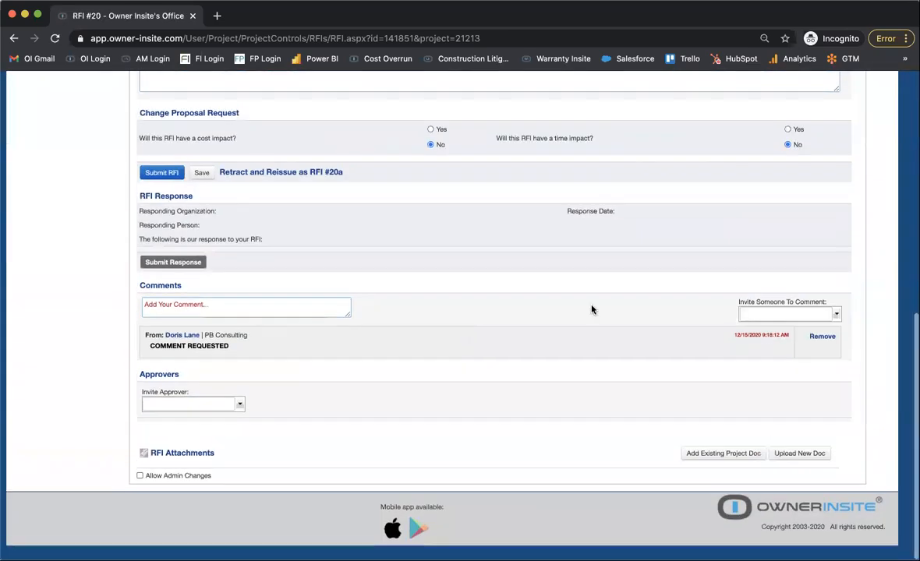
click(799, 458)
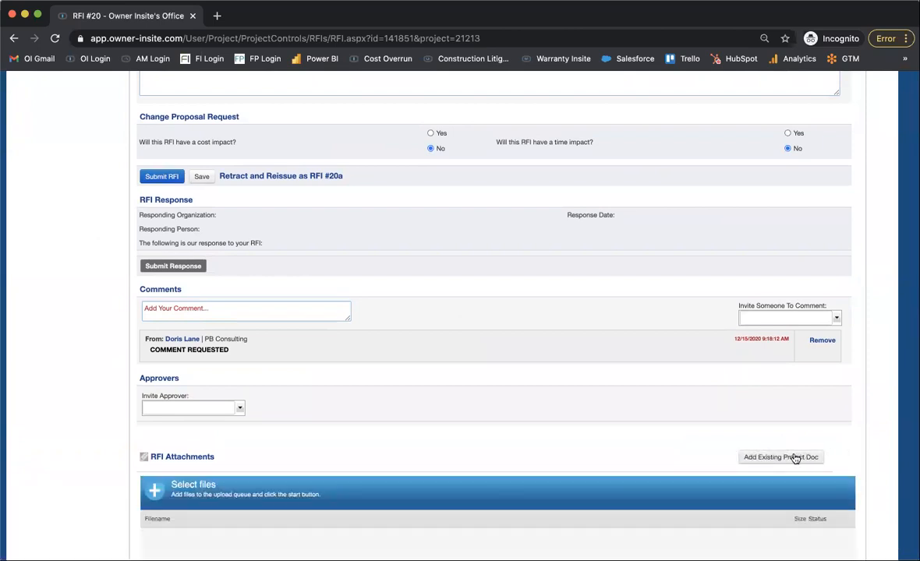
scroll(567, 463, down, 3)
click(168, 463)
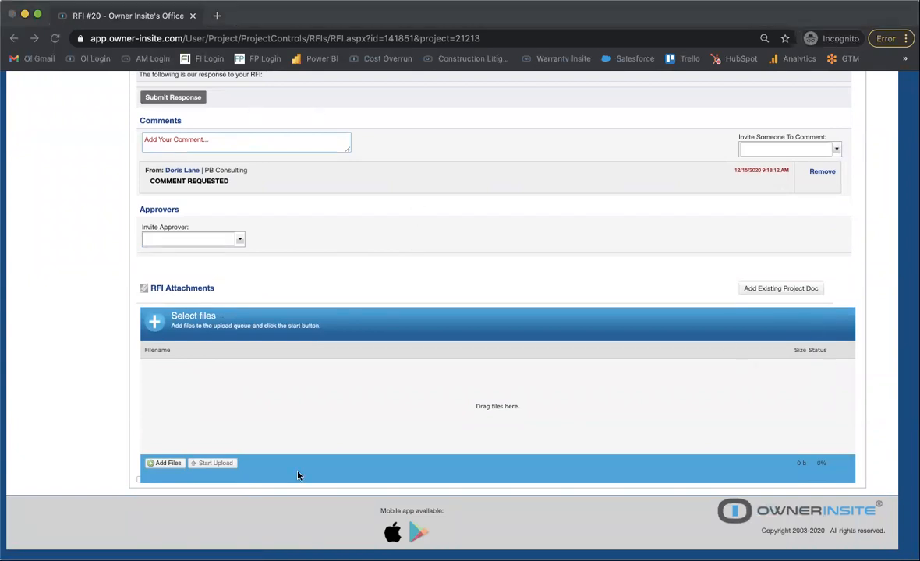
click(214, 389)
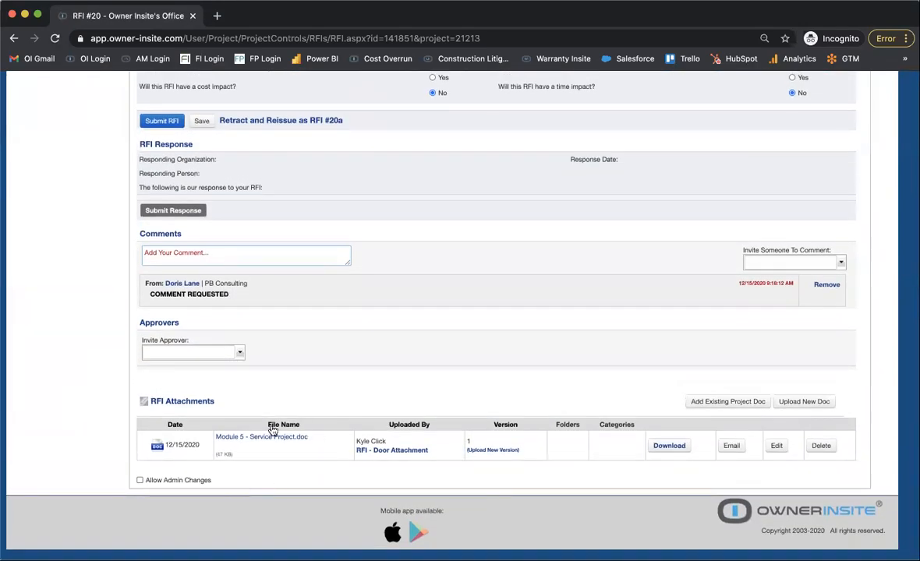
Submit the Door Attachment RFI to the selected organization.
scroll(271, 432, up, 5)
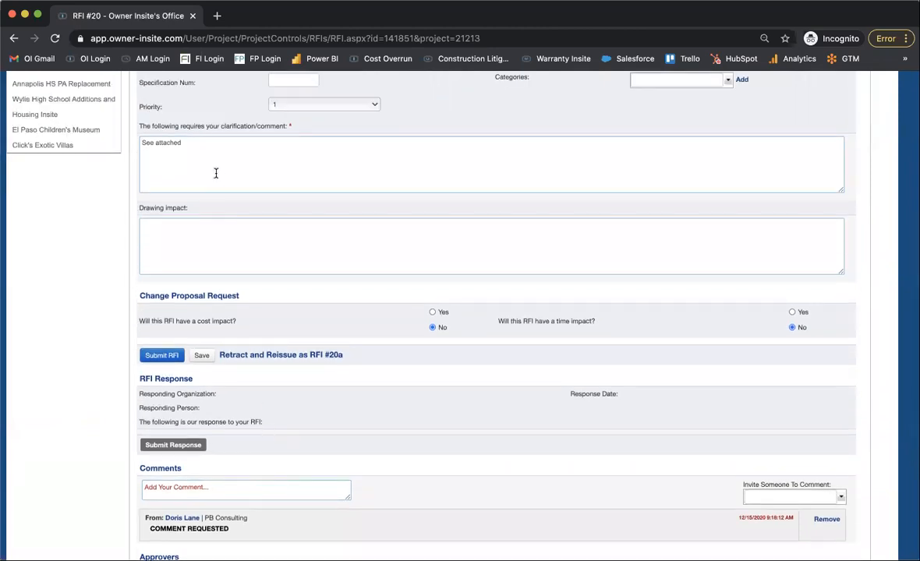
scroll(214, 172, up, 5)
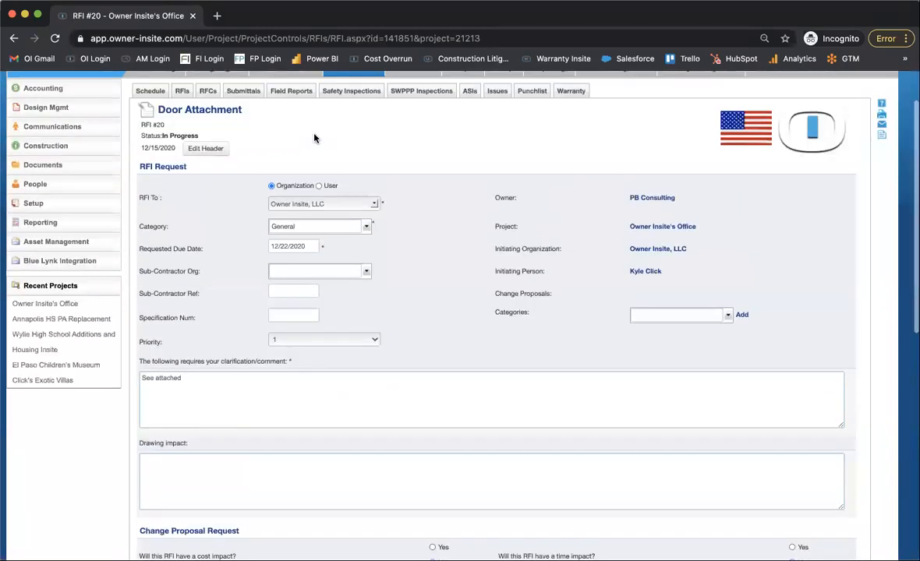
scroll(293, 146, up, 2)
scroll(168, 456, down, 3)
click(155, 476)
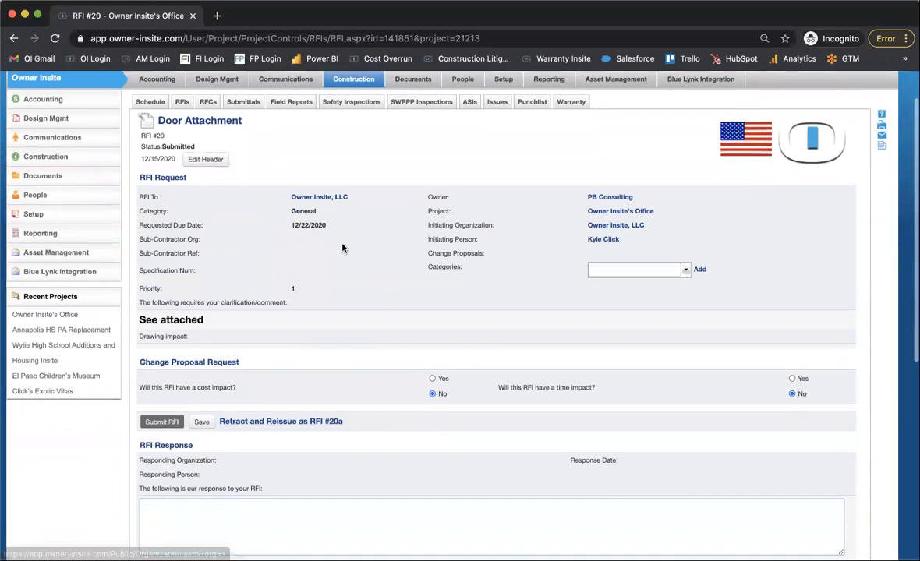
Enter "12/20" as the response to the RFI and submit the response.
scroll(320, 296, down, 5)
click(281, 380)
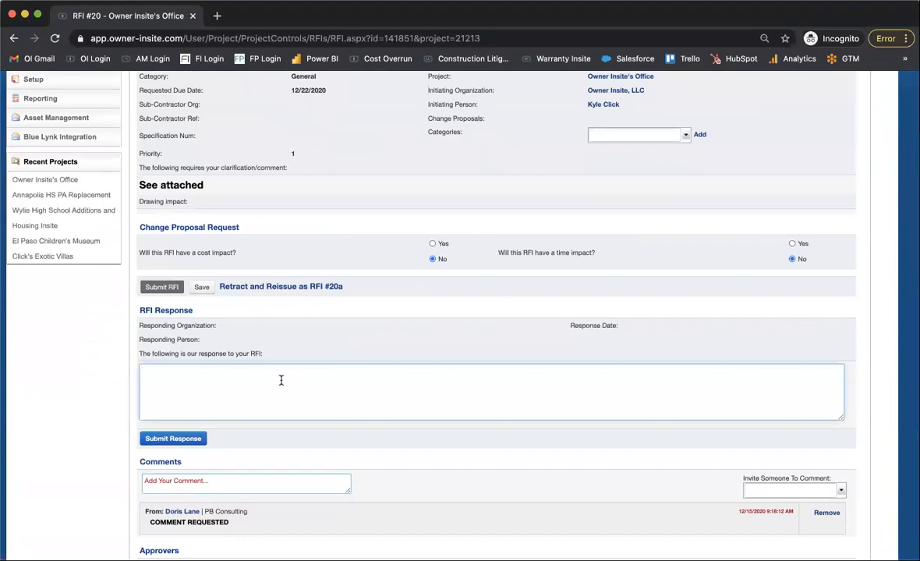
text(12/20)
click(177, 441)
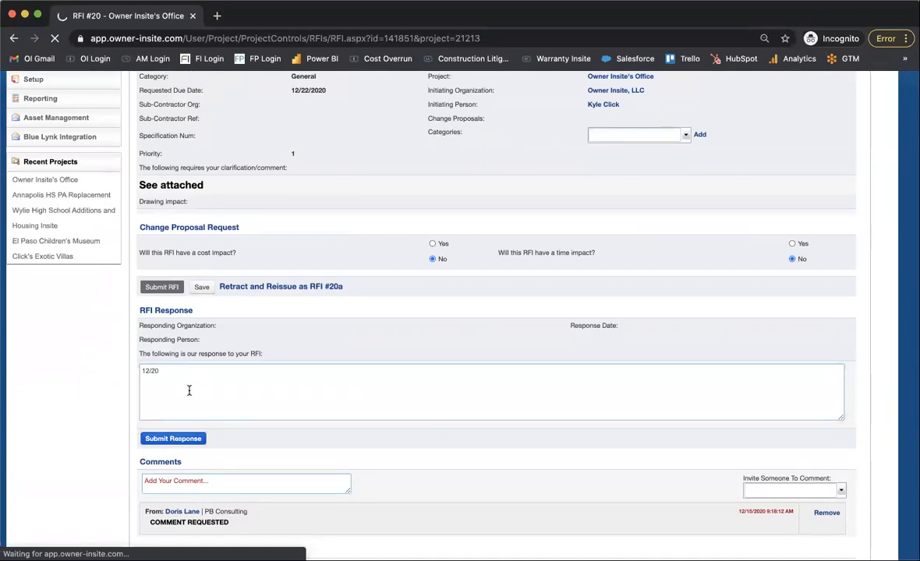
Examine the answered RFI's status, request details, response, comments, approvers and attachments.
scroll(189, 392, down, 2)
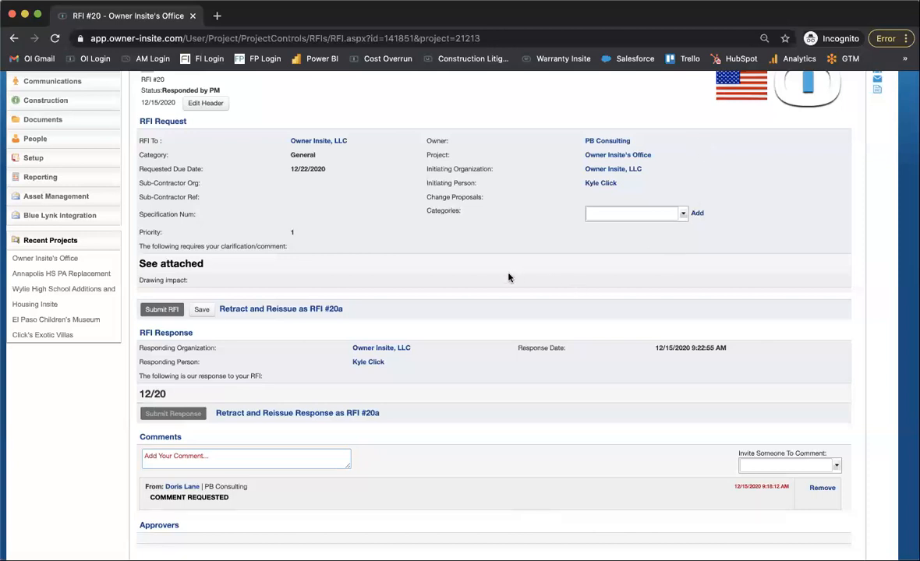
scroll(508, 277, up, 3)
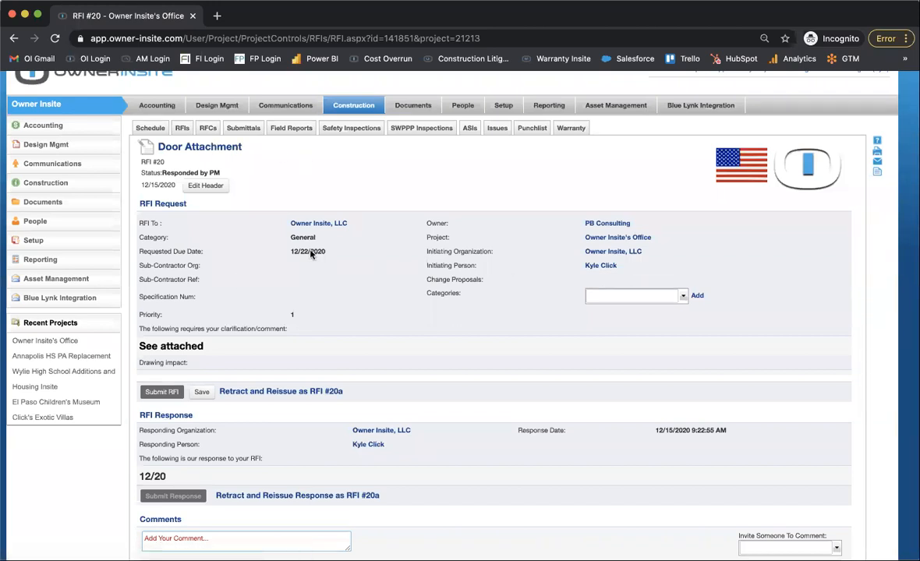
scroll(352, 342, down, 5)
scroll(352, 342, down, 1)
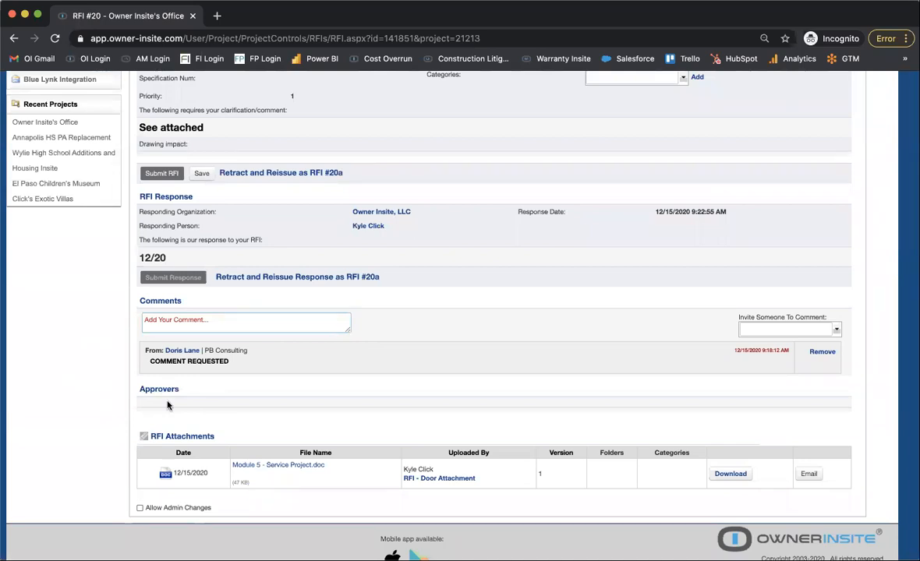
scroll(167, 405, up, 1)
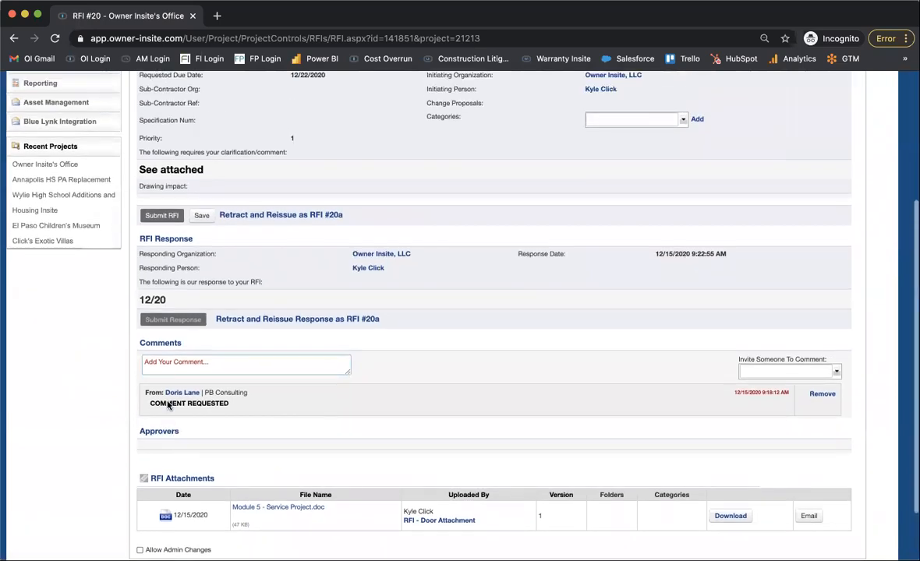
scroll(167, 405, up, 1)
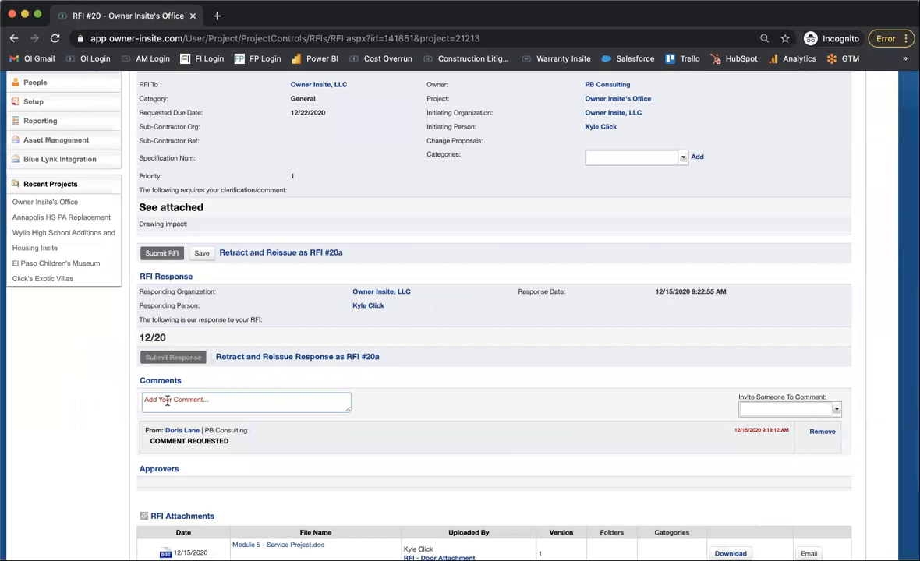
scroll(167, 402, up, 3)
scroll(166, 404, down, 1)
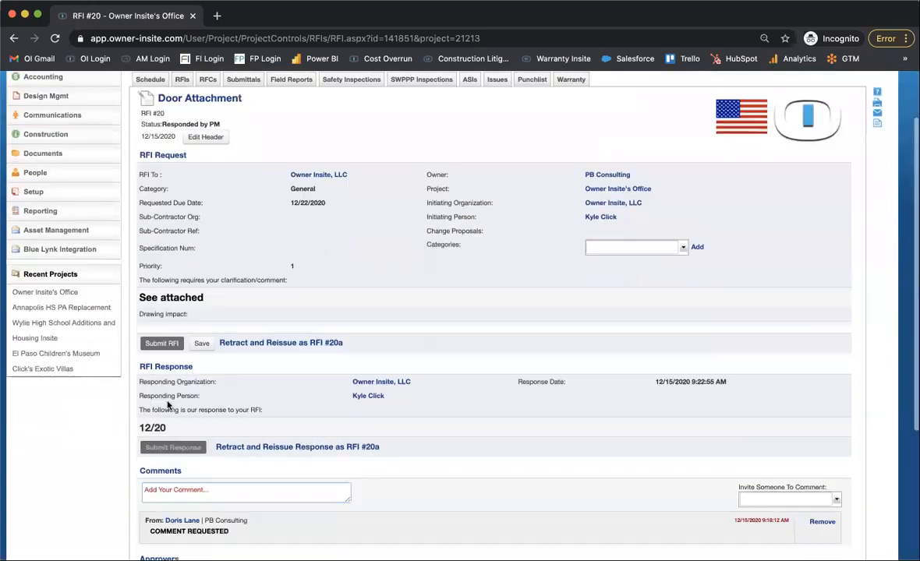
Review the whole Door Attachment RFI record again, including its comment box, attached file and the retract and reissue options.
scroll(167, 405, down, 5)
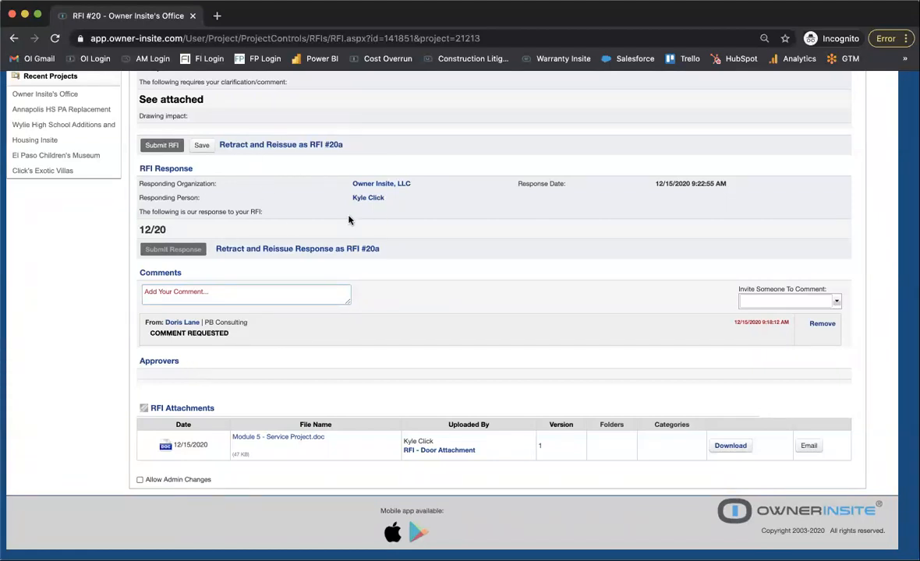
scroll(348, 220, up, 5)
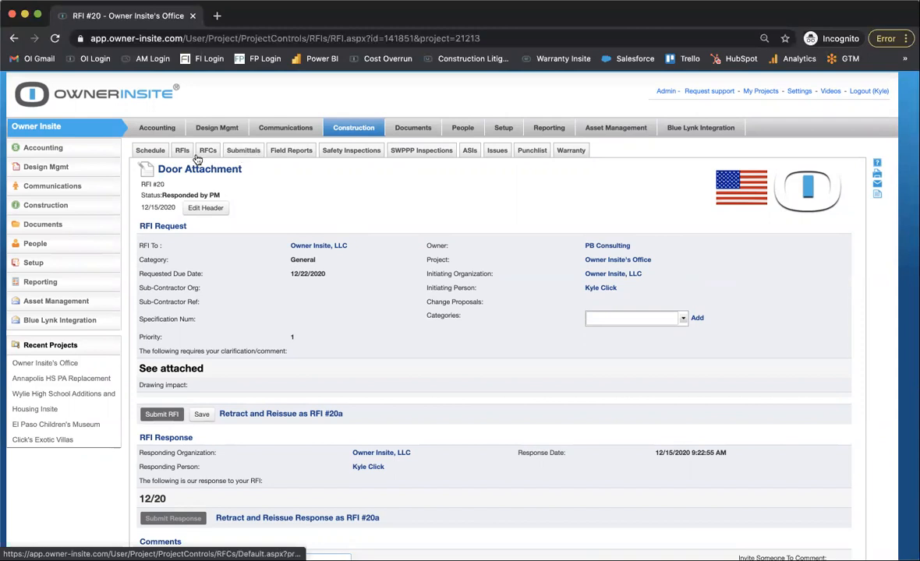
scroll(370, 443, down, 5)
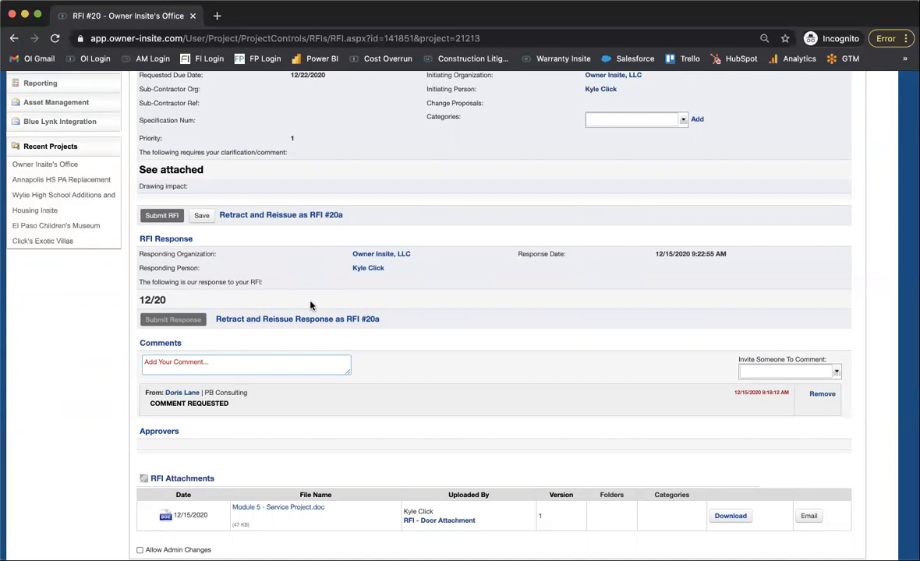
scroll(310, 305, up, 2)
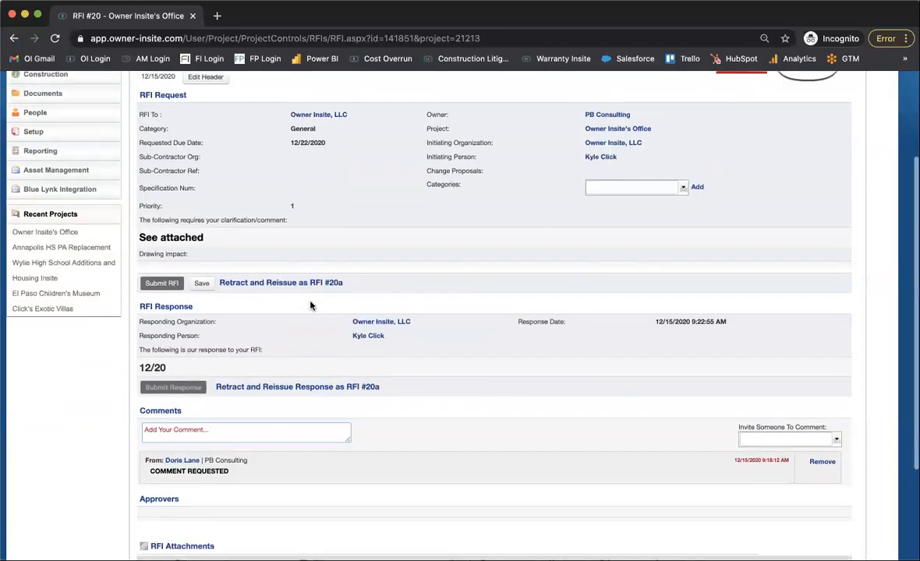
scroll(310, 305, up, 2)
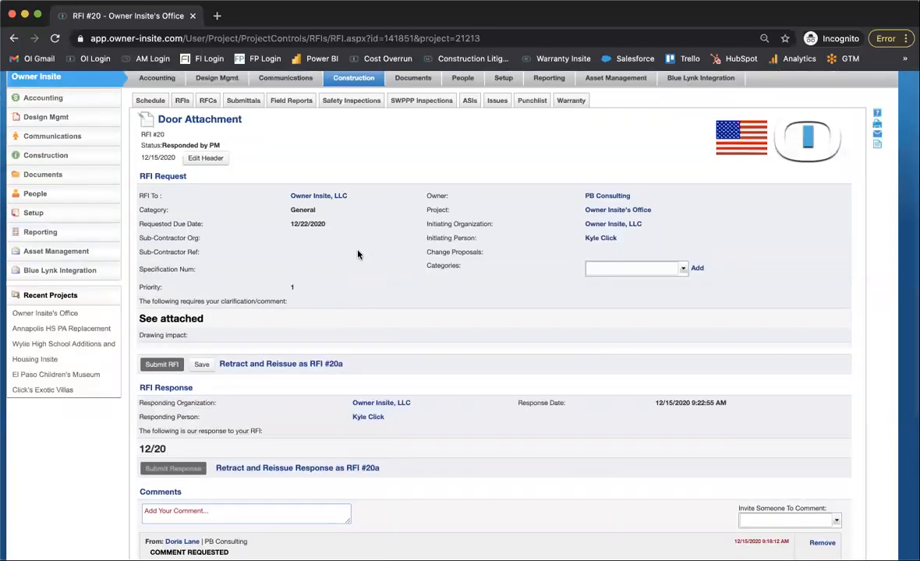
scroll(301, 322, down, 2)
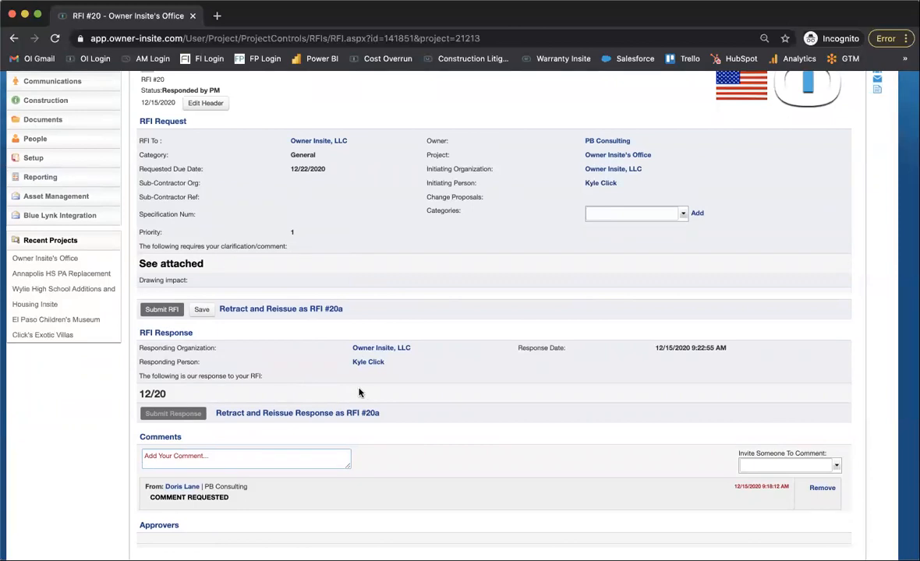
click(242, 462)
scroll(222, 364, up, 3)
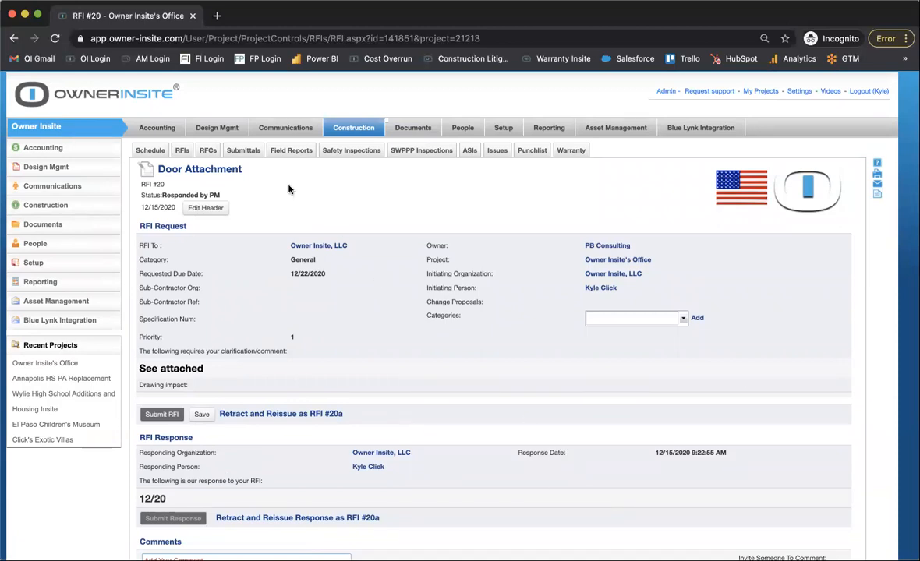
Open the project's Submittals log and look through the listed submittals and their statuses.
click(240, 150)
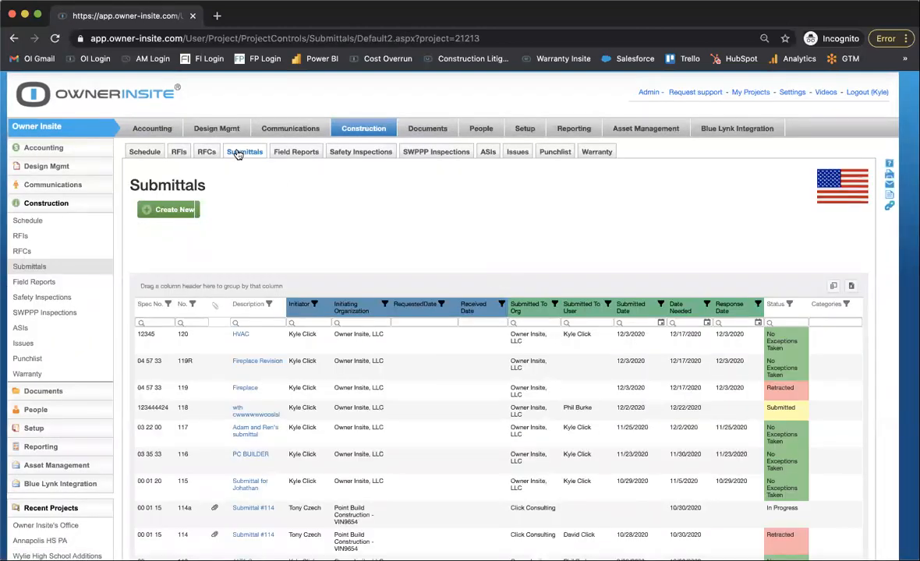
scroll(438, 336, down, 3)
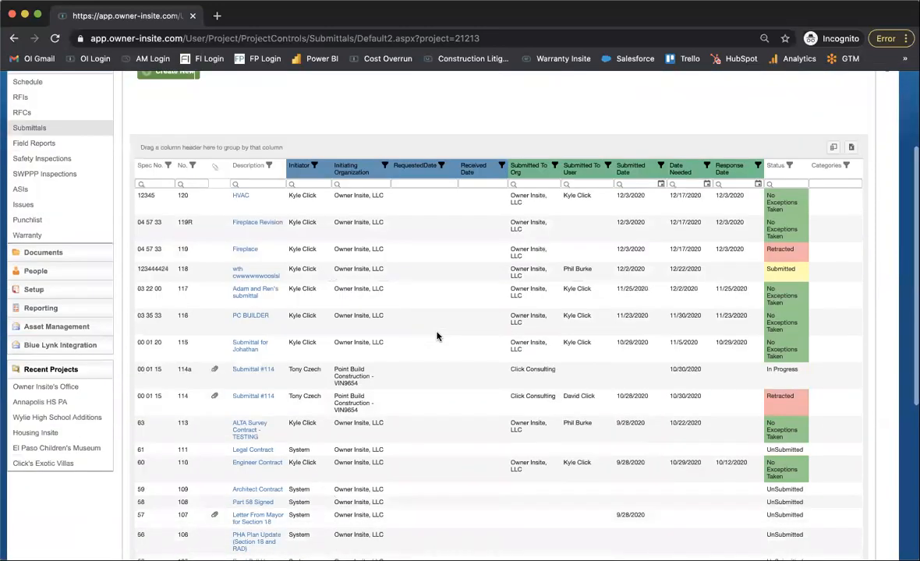
scroll(437, 335, up, 5)
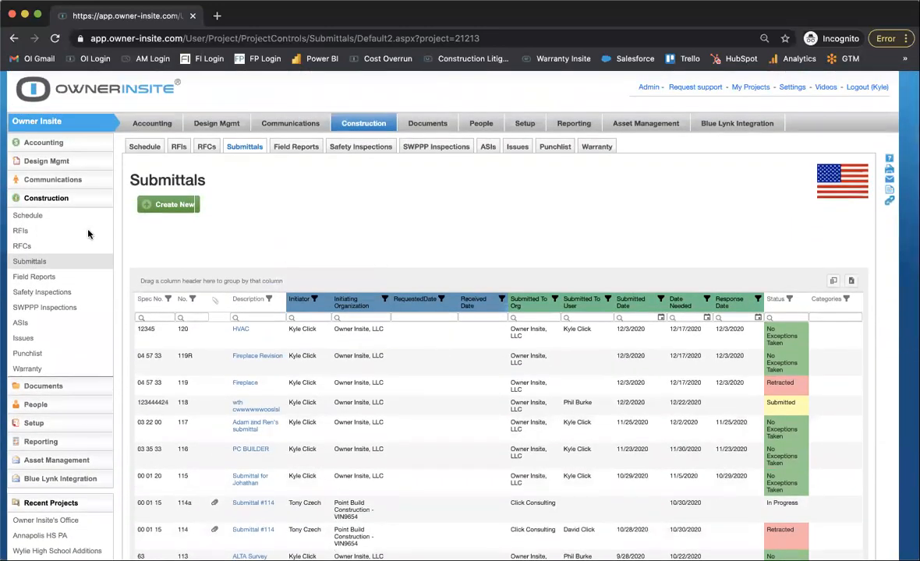
Create a new submittal titled "BGC Windows" with a response needed by 12/29/2020.
click(175, 206)
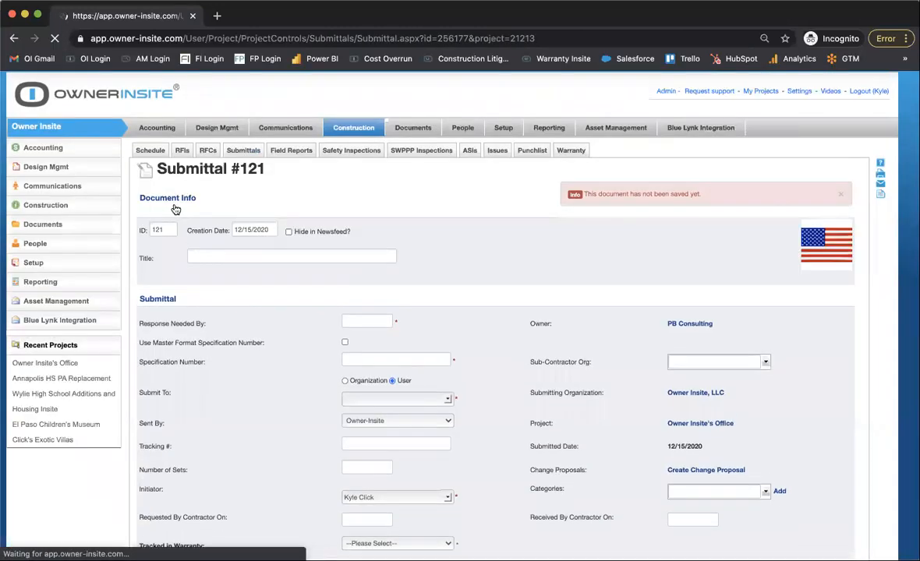
click(225, 254)
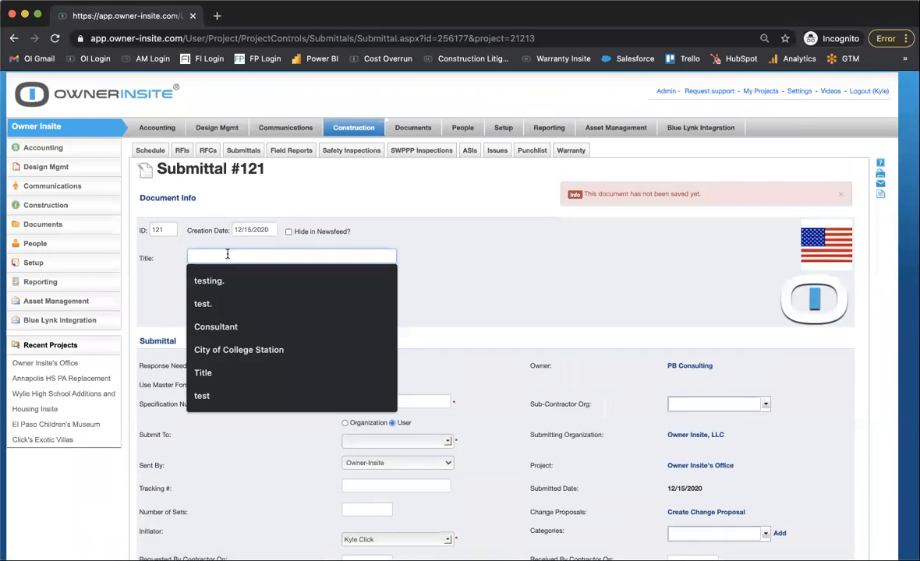
text(BGC WIN)
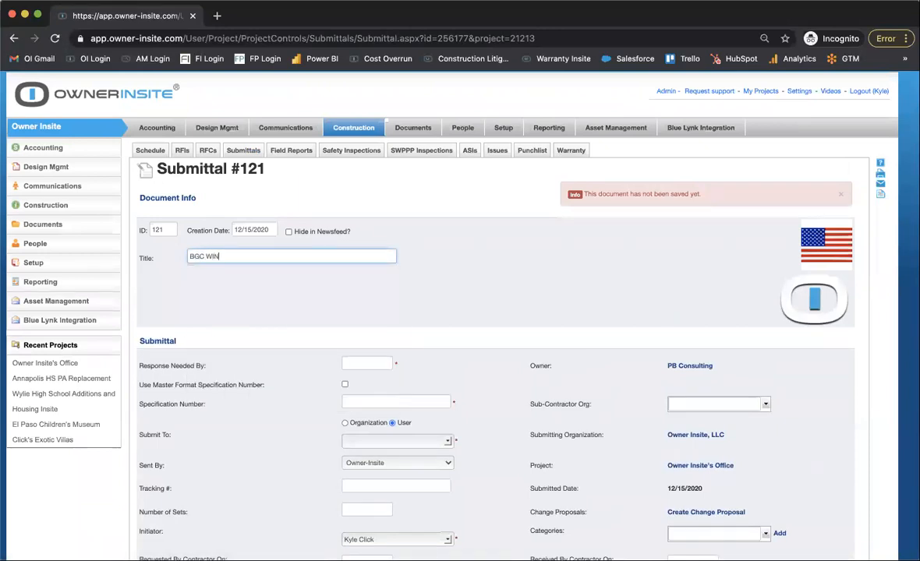
key(BackSpace)
text(indows)
click(373, 364)
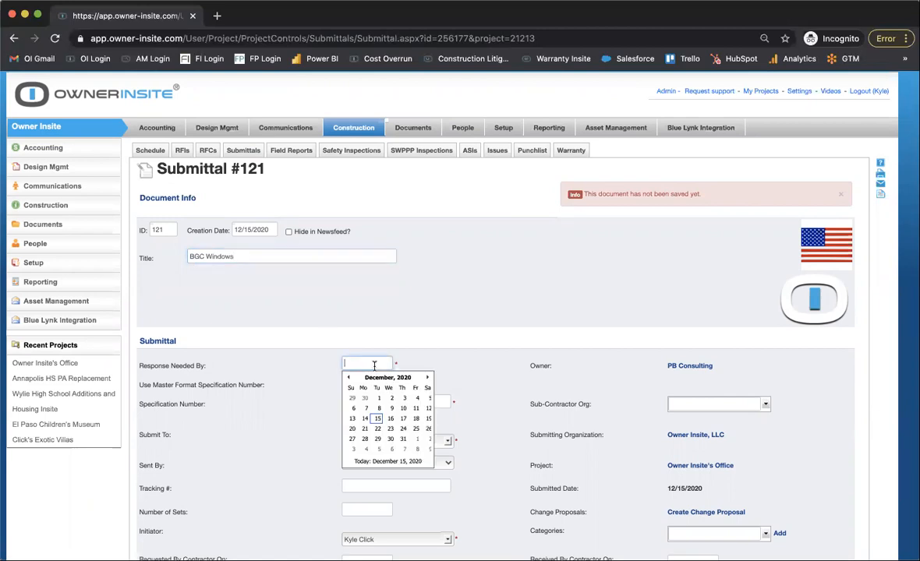
click(377, 439)
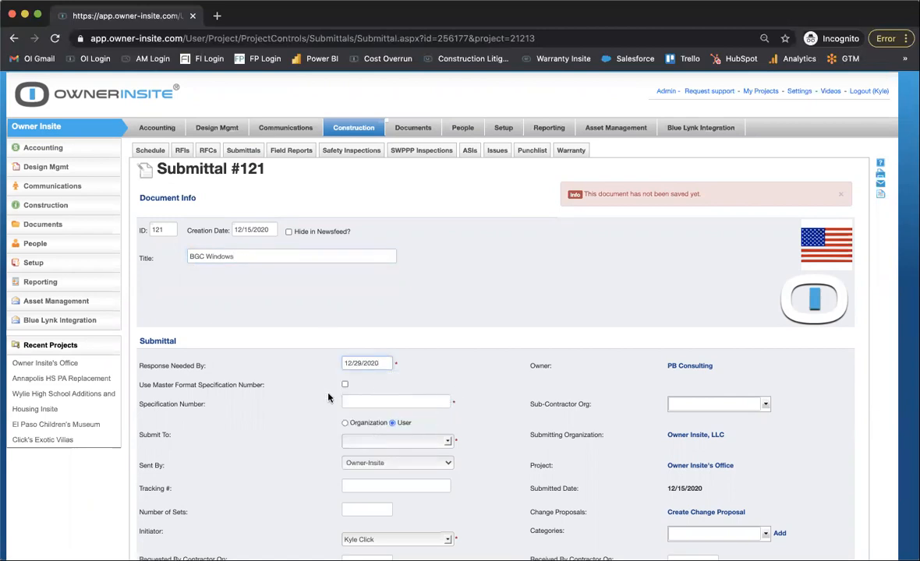
Enter 12 04 14 as the submittal's specification number.
click(369, 400)
text(12 04 )
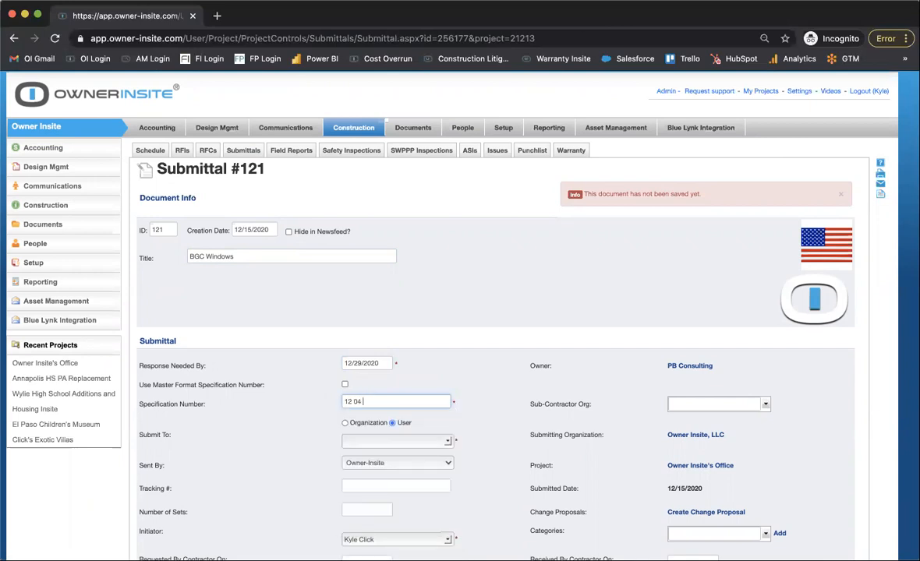
text(14)
Enable the Master Format specification number and choose "04 42 43-Stone Panels for Curtain Walls" for the submittal.
click(345, 385)
click(392, 406)
scroll(406, 491, down, 5)
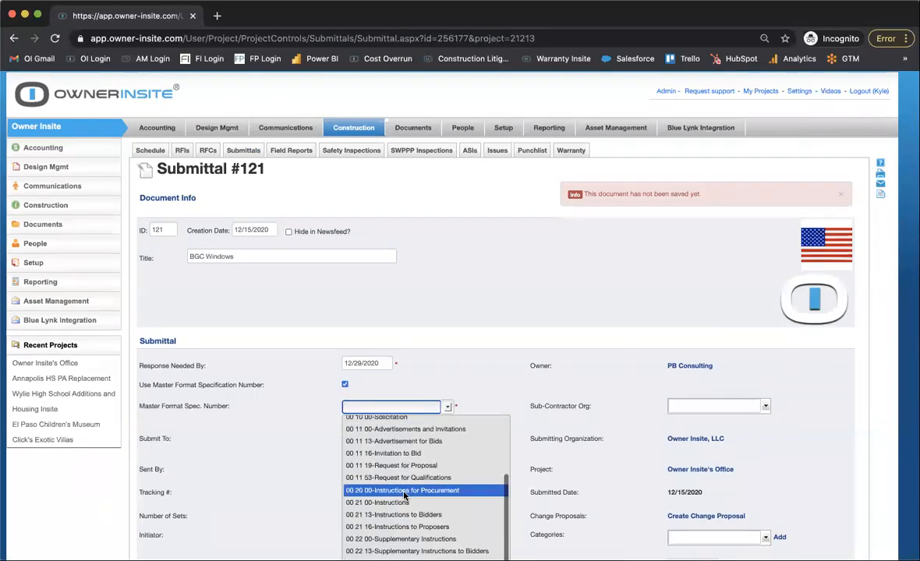
scroll(404, 496, down, 1)
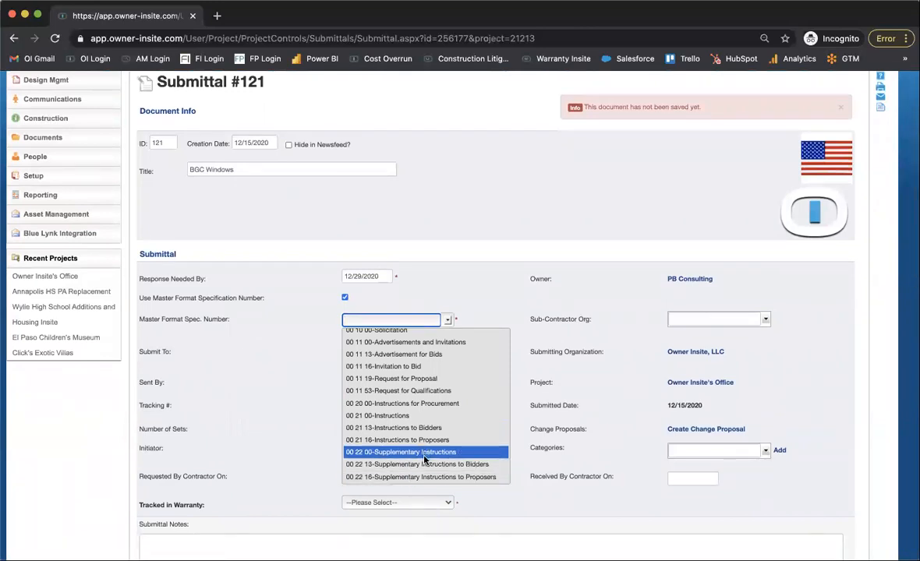
scroll(421, 459, down, 1)
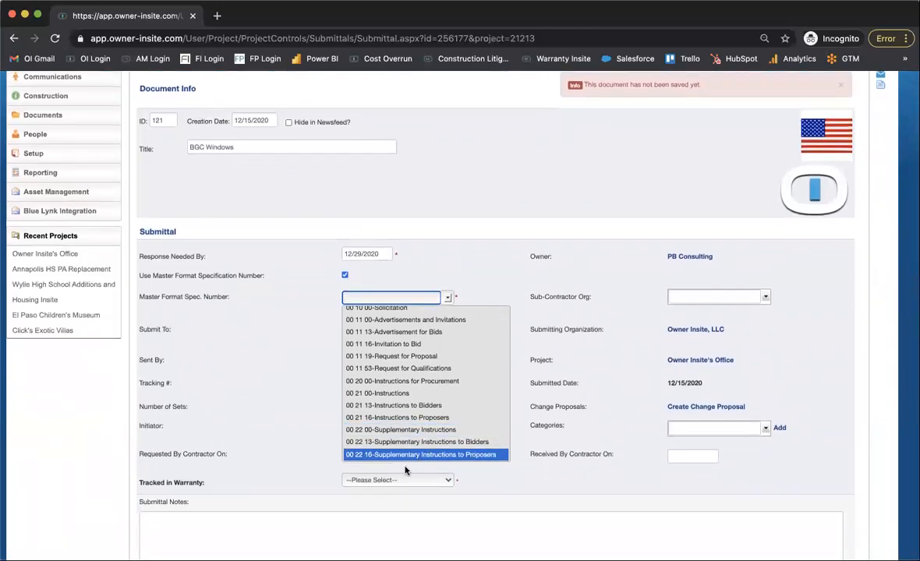
click(407, 300)
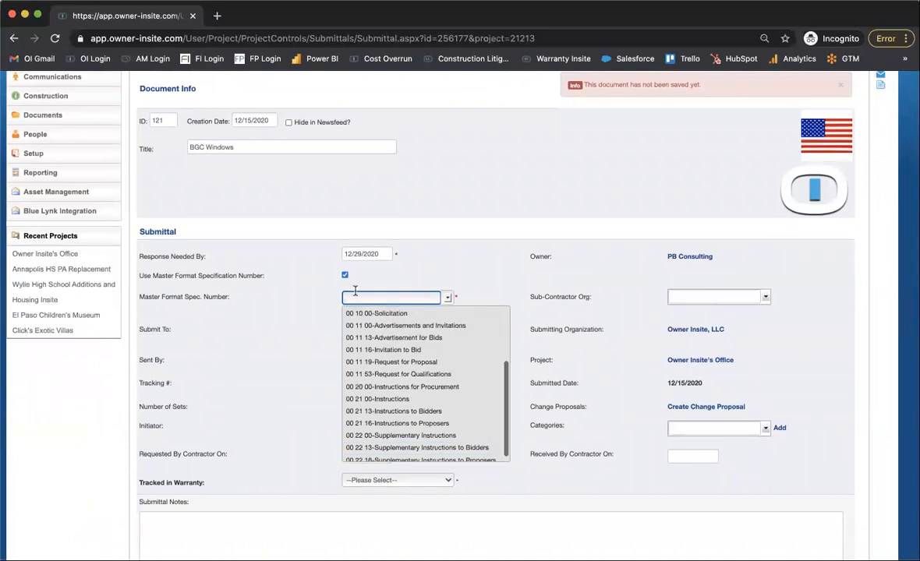
text(04)
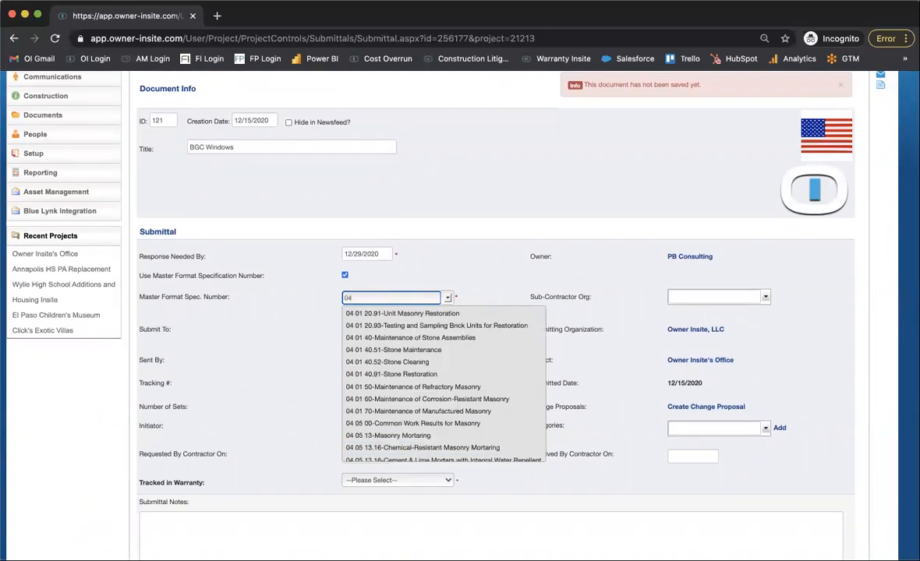
scroll(363, 401, down, 10)
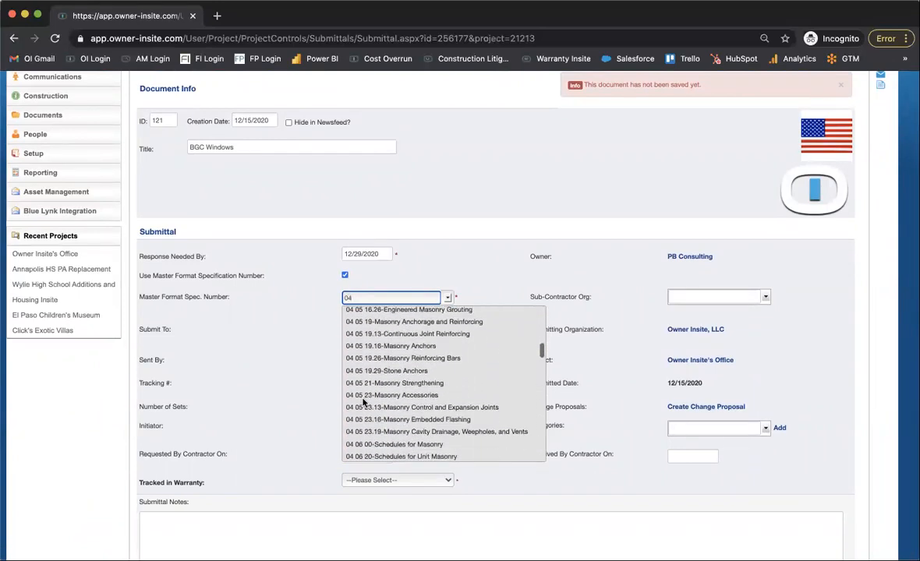
scroll(363, 401, down, 10)
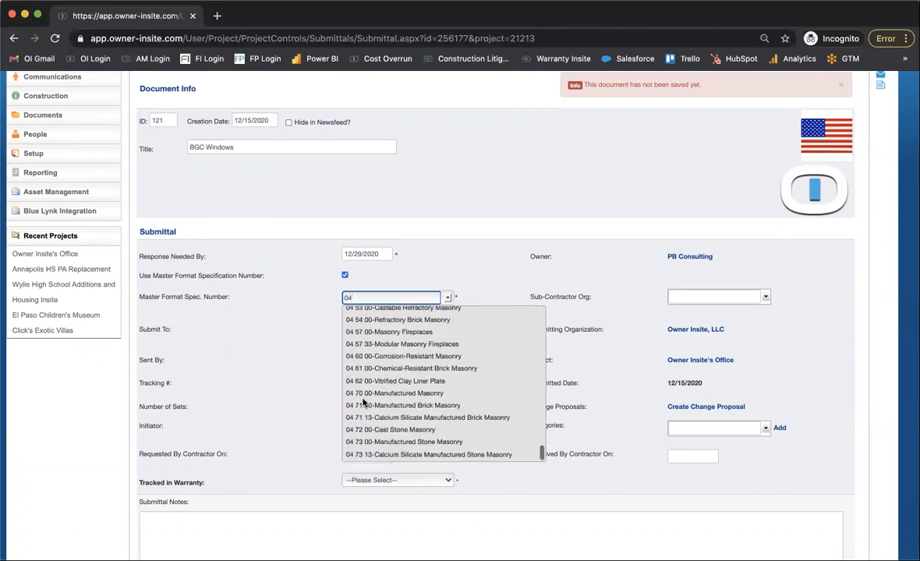
scroll(382, 320, up, 3)
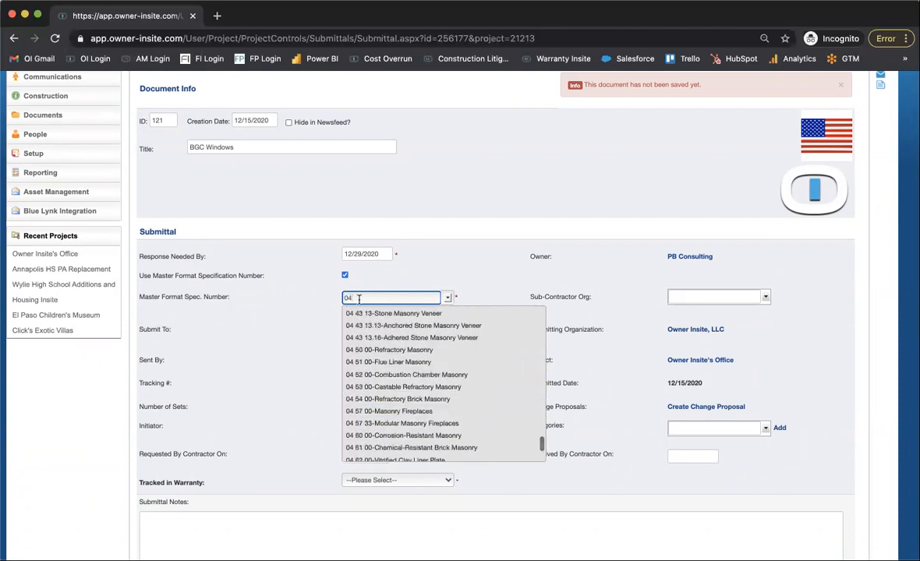
scroll(389, 328, up, 2)
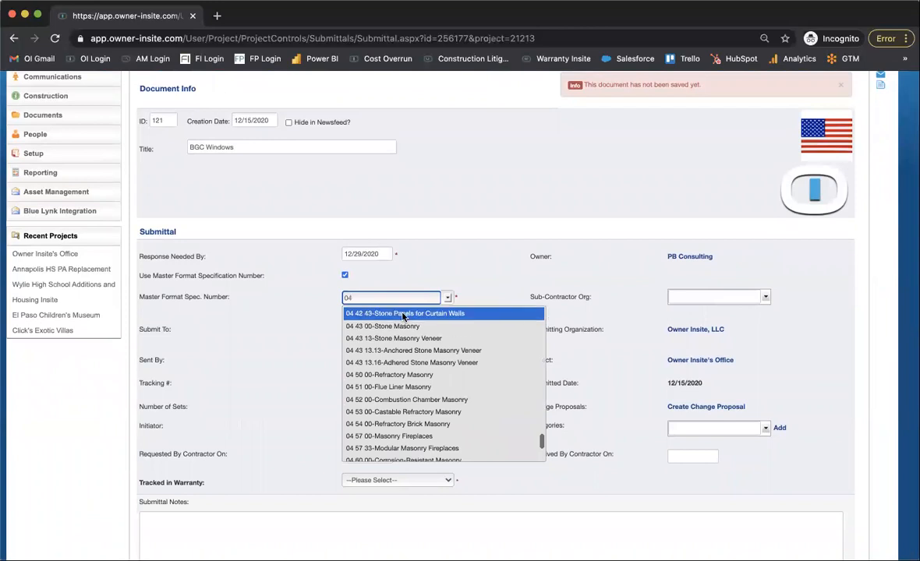
click(404, 313)
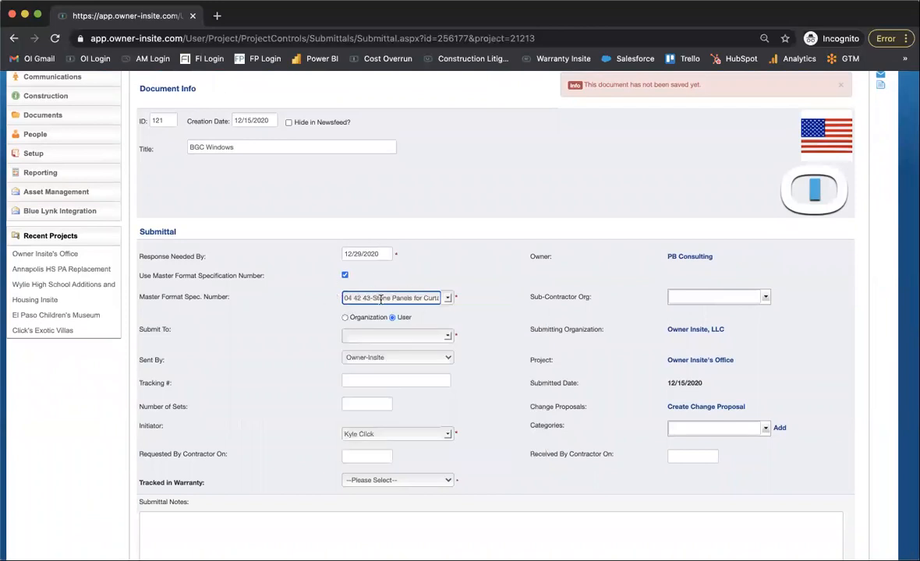
Submit the BGC Windows submittal to a chosen project user with Tracked in Warranty set to Yes.
click(450, 336)
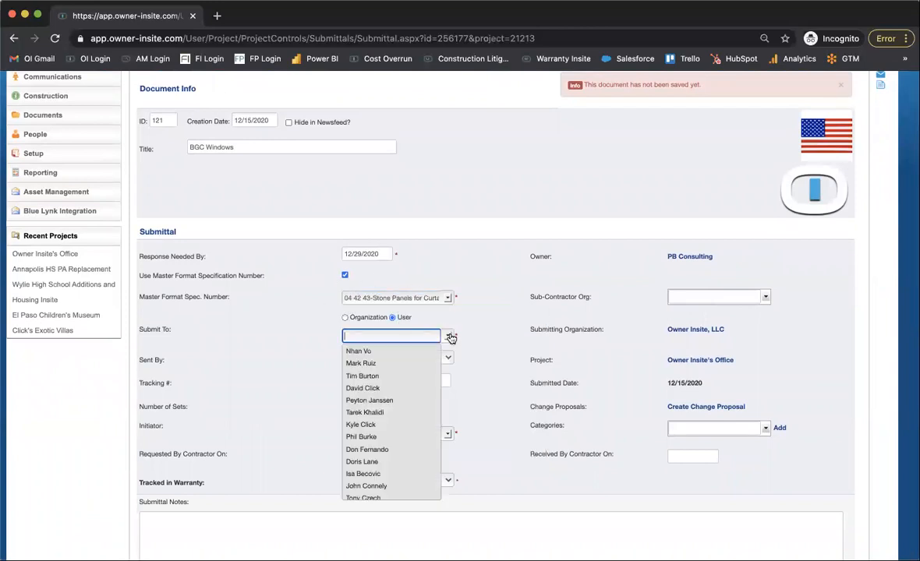
click(412, 424)
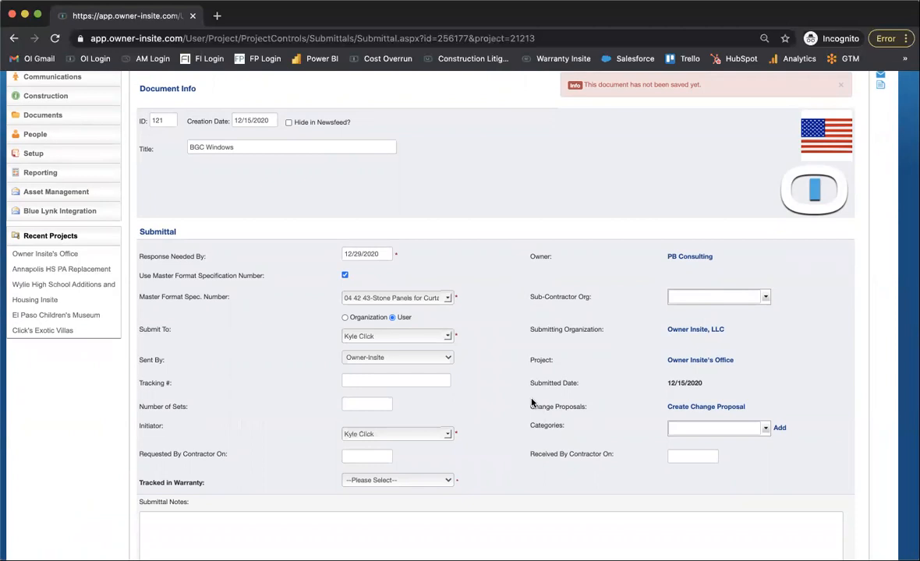
scroll(532, 402, down, 3)
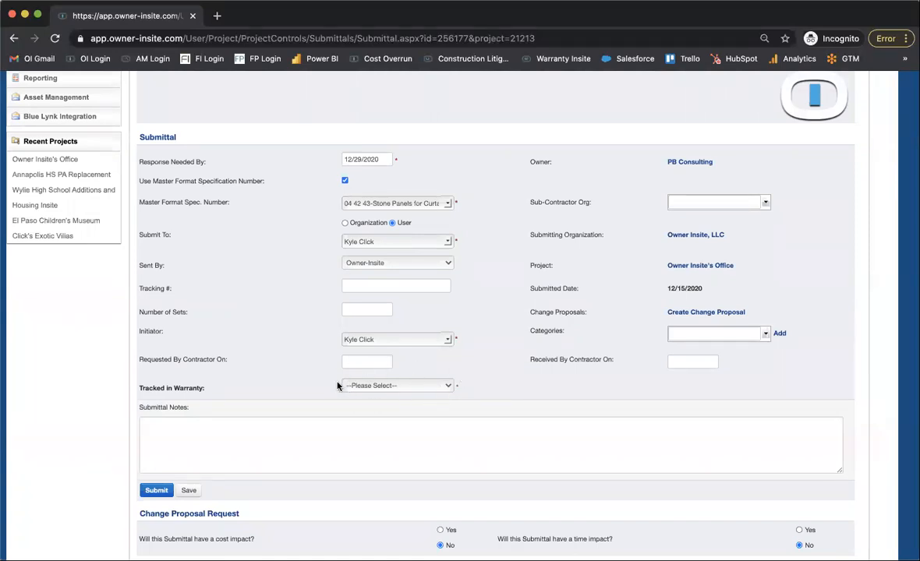
click(428, 385)
click(427, 394)
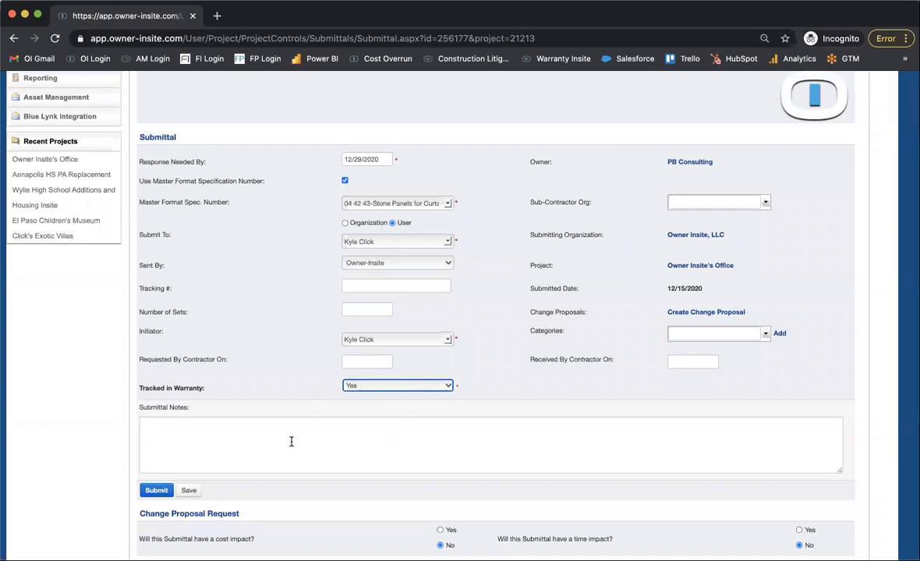
scroll(292, 439, down, 2)
click(161, 433)
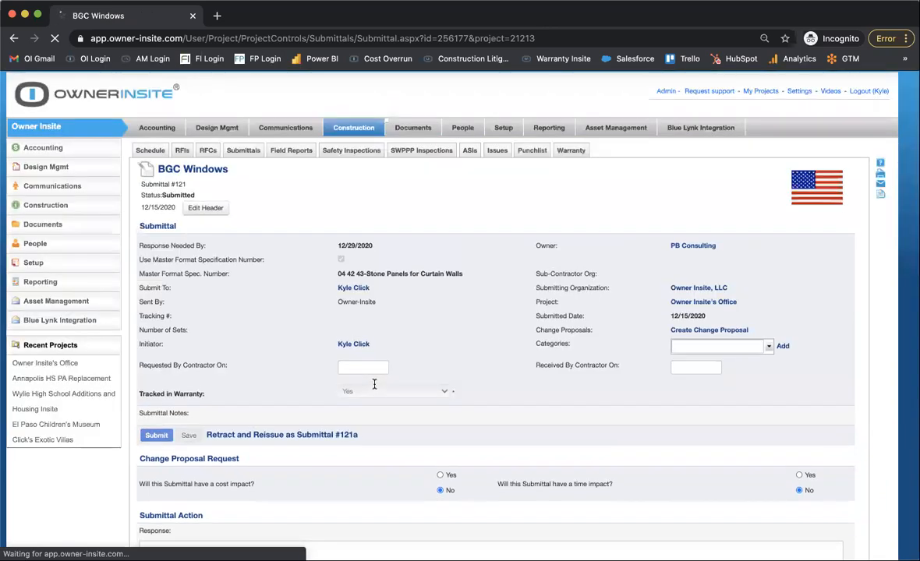
Respond to the submittal with "approved." and submit the action as No Exceptions Taken.
scroll(375, 383, down, 5)
click(311, 380)
text(approved.)
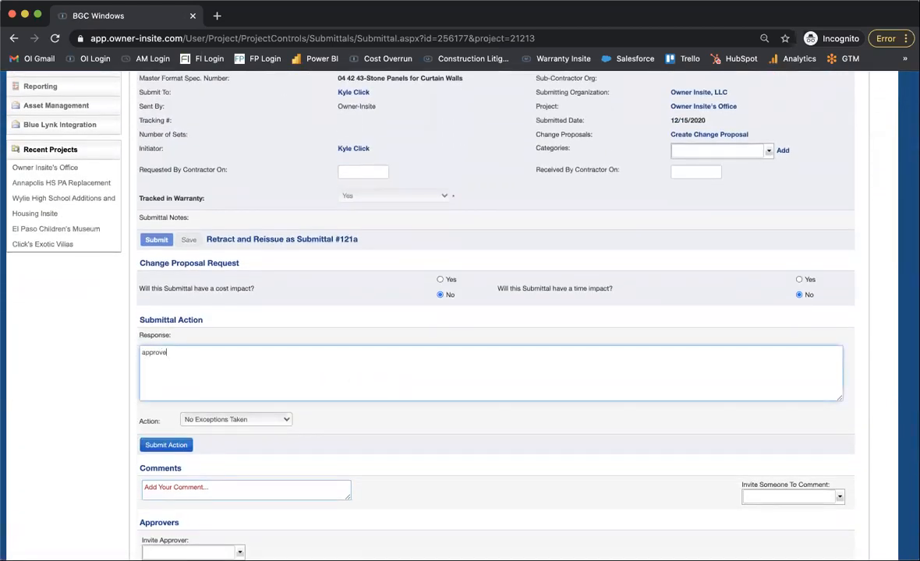
click(168, 446)
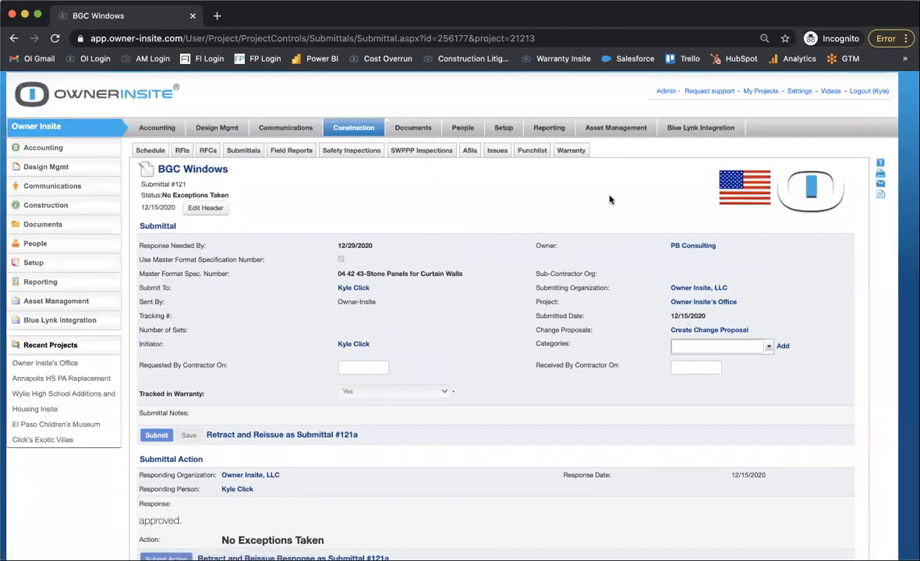
Open the project's Warranty log and check it for the BGC Windows submittal.
click(571, 151)
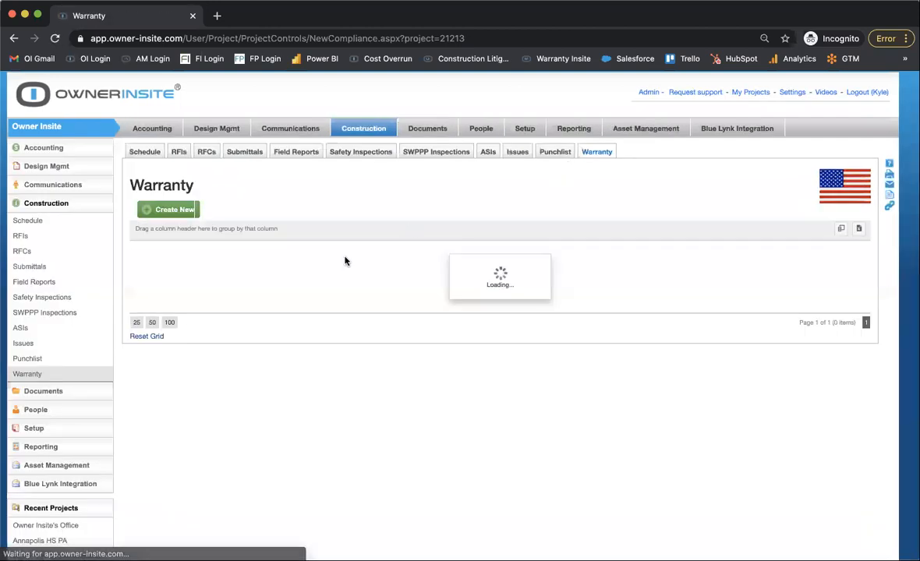
scroll(191, 468, up, 5)
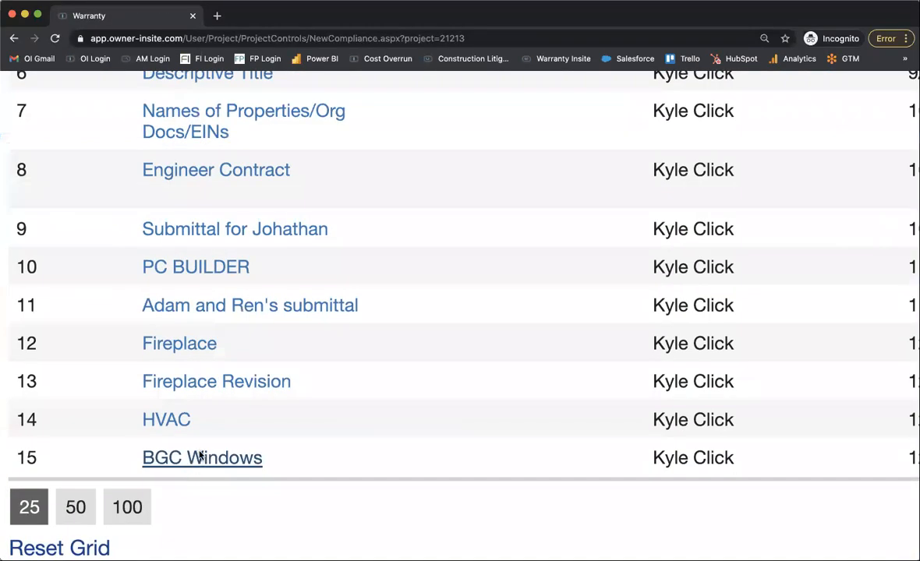
Open the BGC Windows warranty record and examine its summary, equipment description and detailed description fields.
click(199, 457)
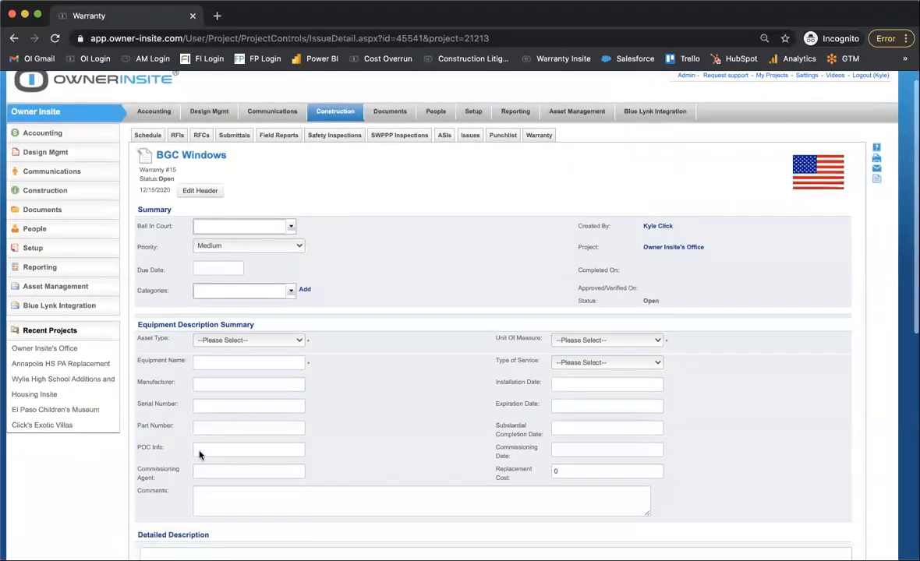
scroll(199, 455, down, 3)
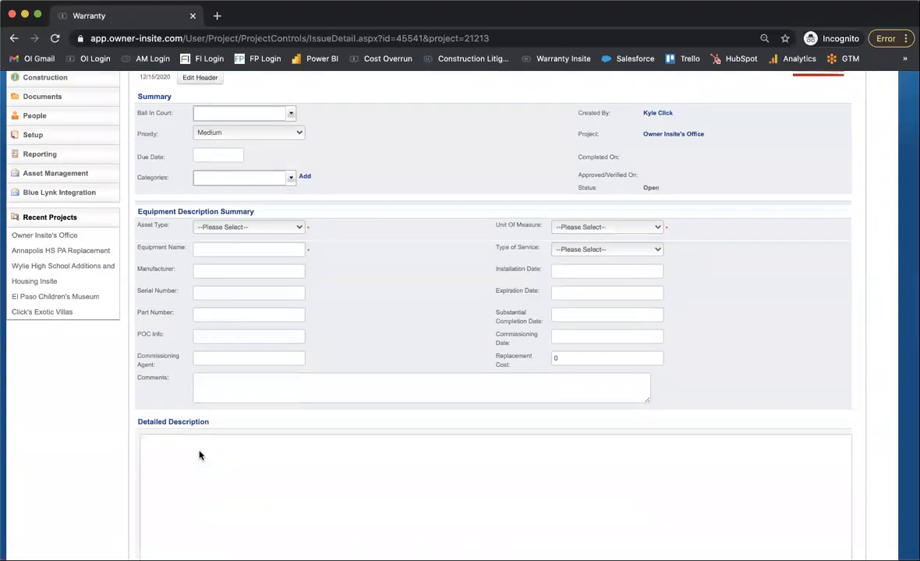
scroll(198, 455, up, 3)
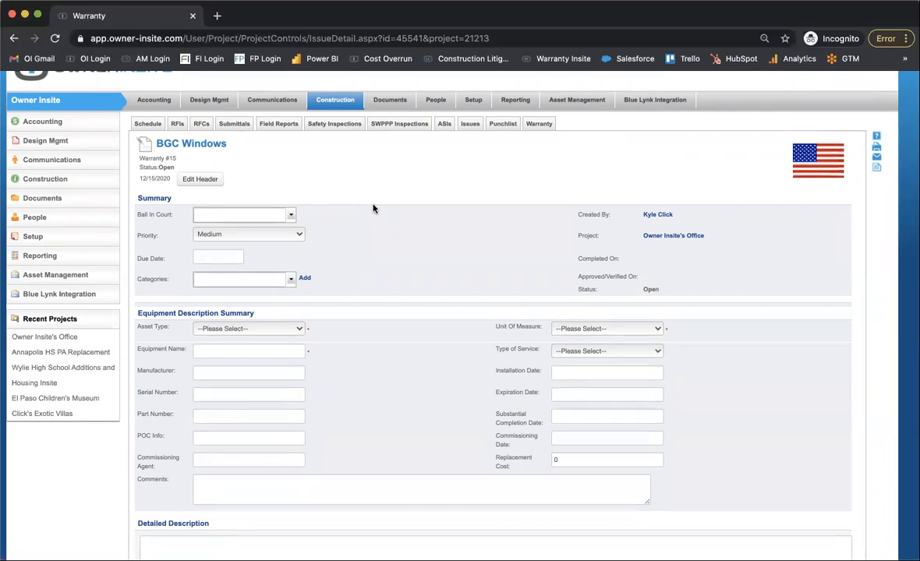
Open the BGC Windows submittal from the Submittals log and review its details, response, comments and attachments sections.
click(234, 123)
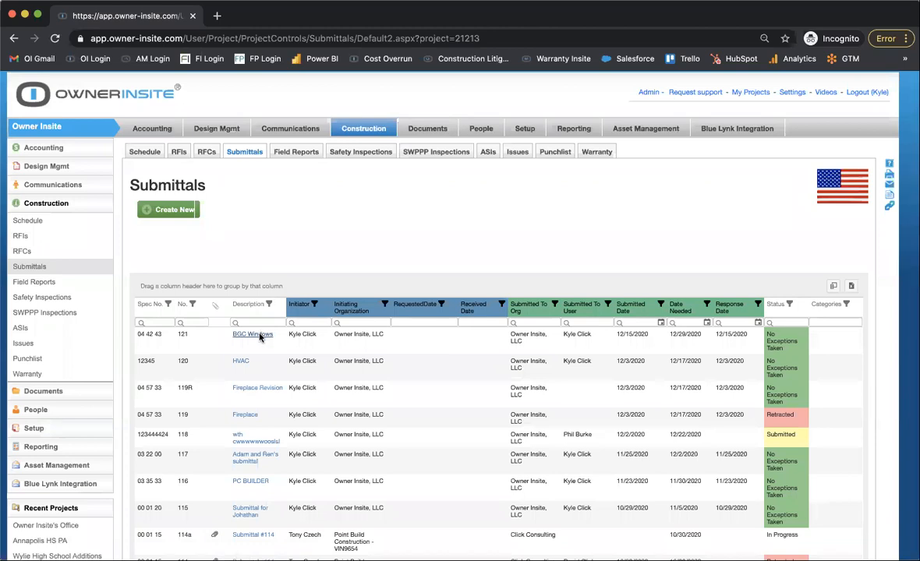
click(258, 336)
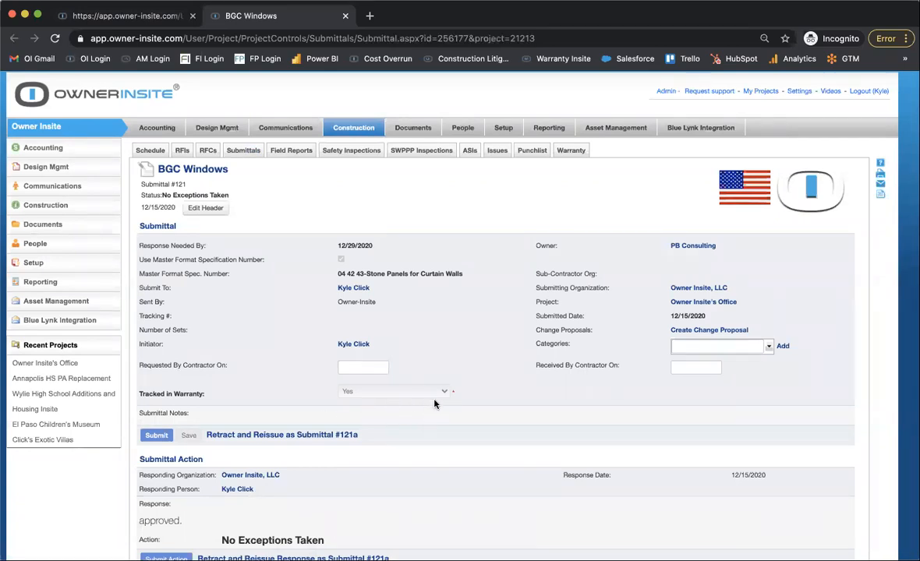
scroll(402, 398, down, 3)
scroll(402, 397, down, 2)
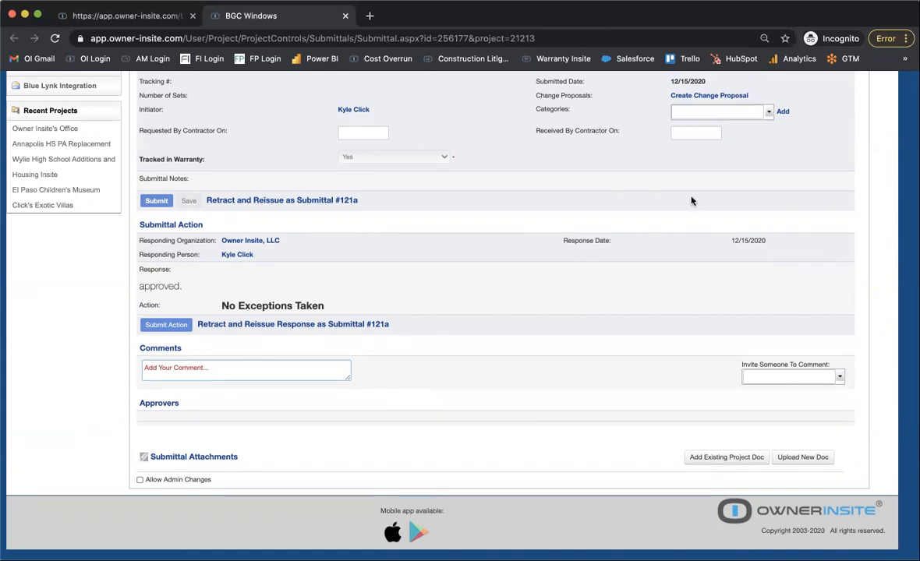
scroll(336, 312, up, 1)
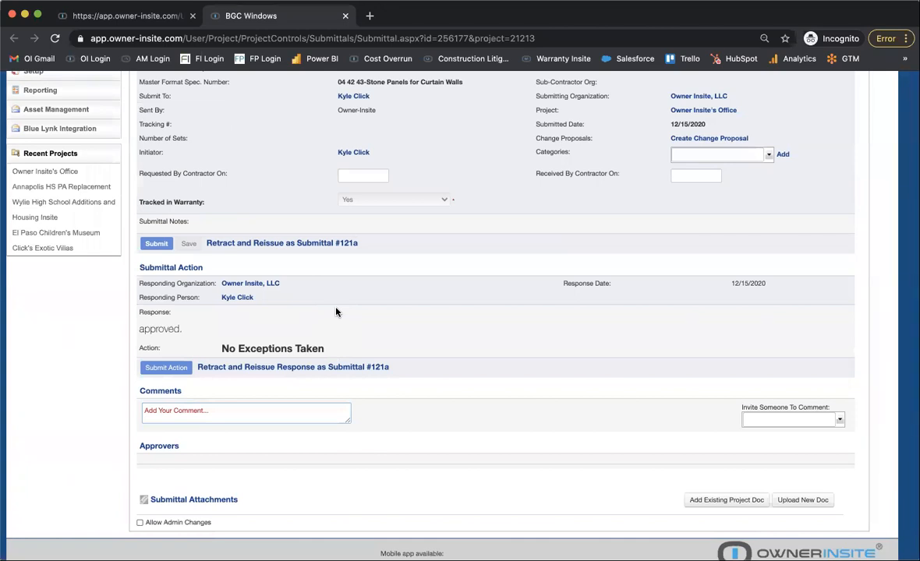
scroll(336, 311, up, 2)
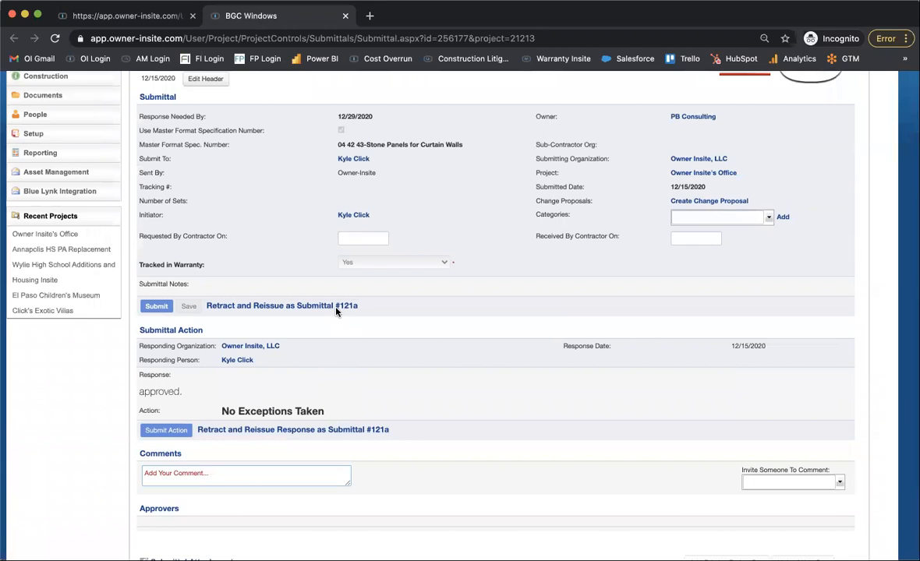
scroll(336, 310, up, 3)
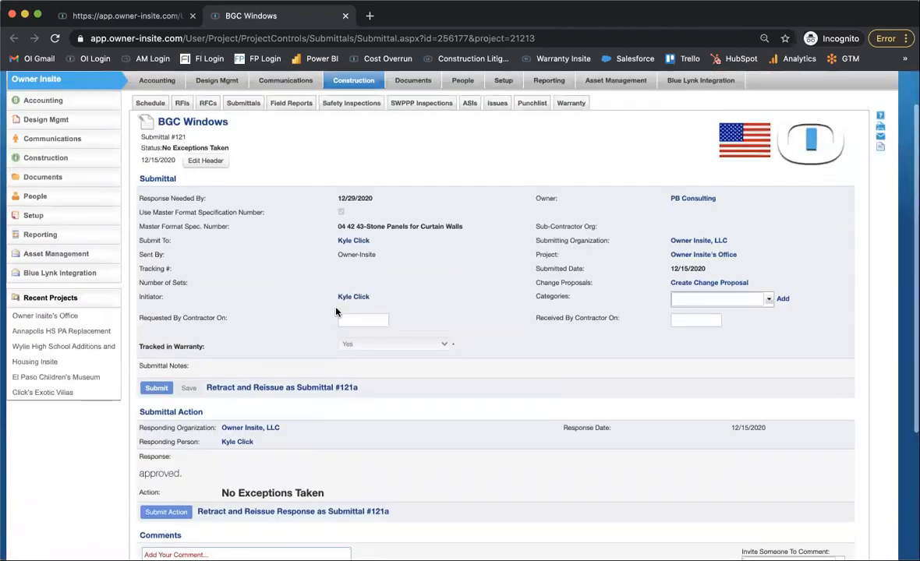
View the blank form for a new warranty record from the Warranty log and return to the Submittals log unsaved.
click(238, 111)
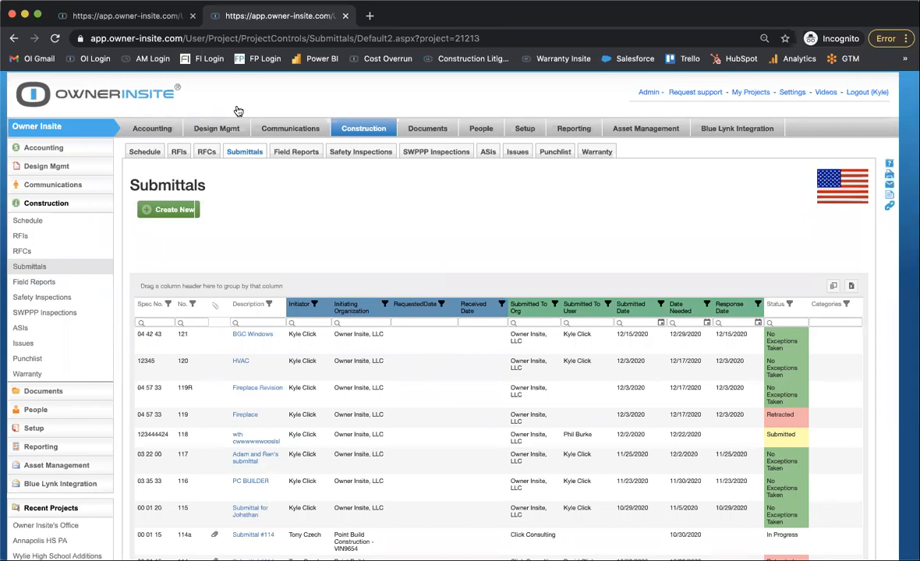
click(606, 153)
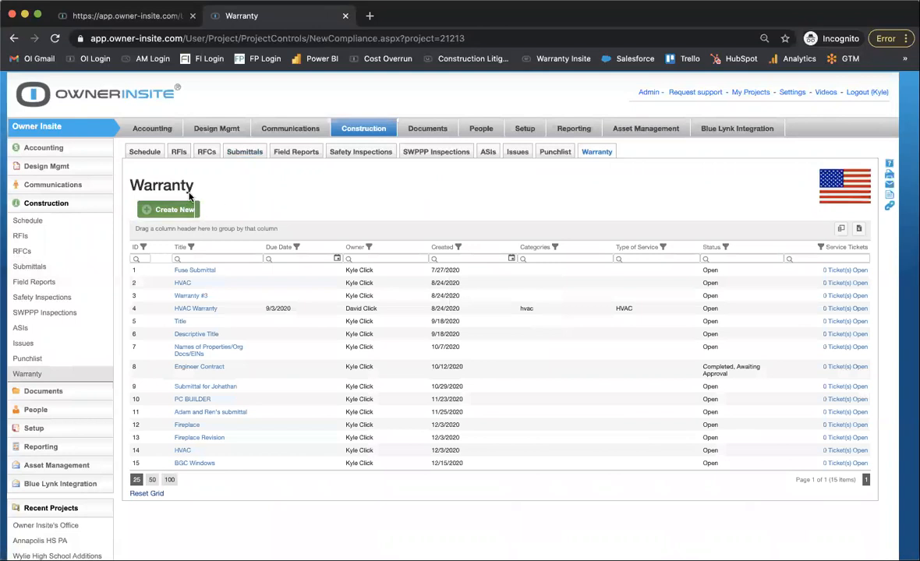
click(177, 208)
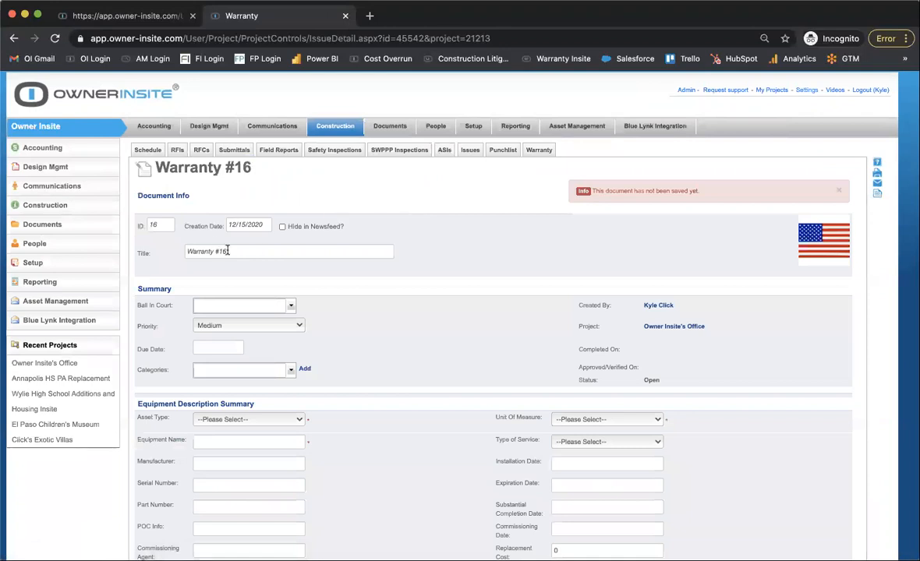
click(236, 152)
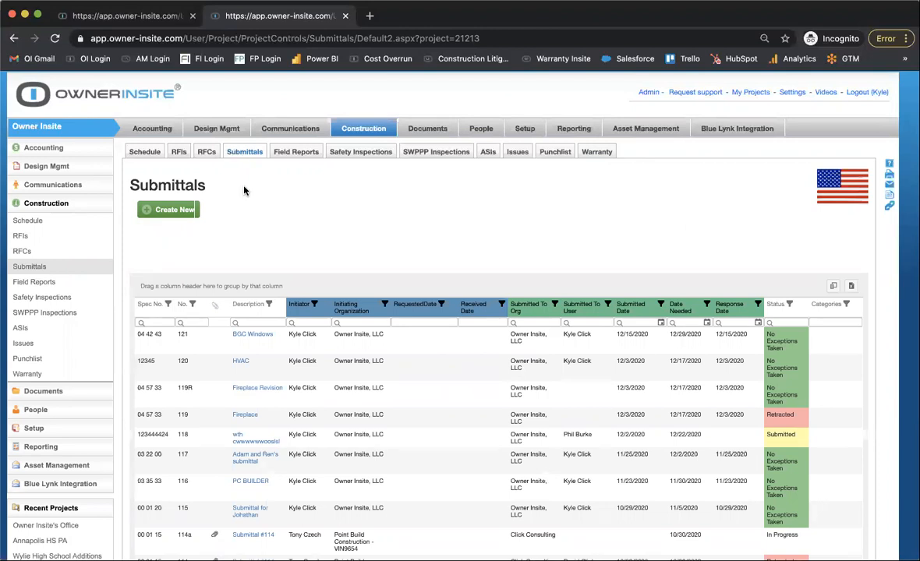
Look over the project's Field Reports log and the Communications area, including its photos.
click(295, 154)
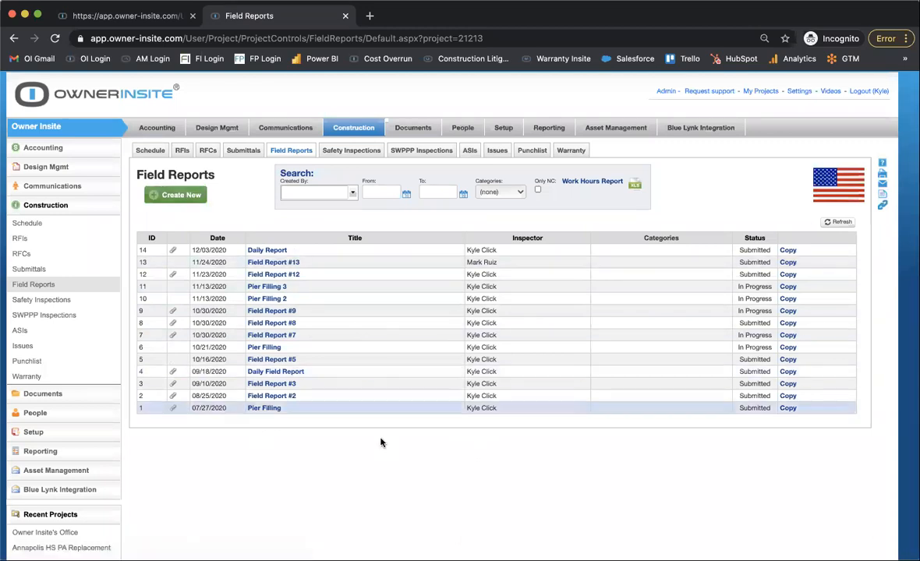
click(180, 195)
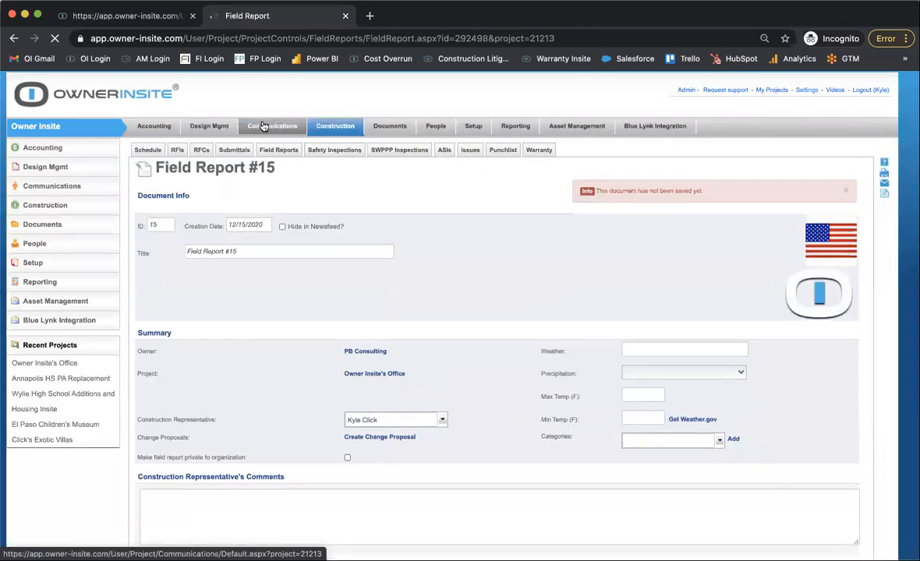
click(269, 127)
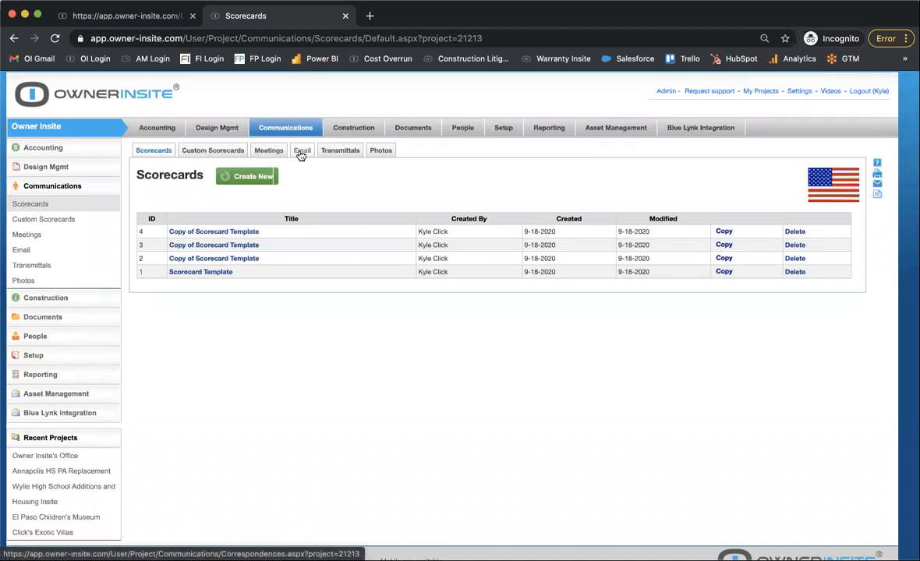
click(381, 150)
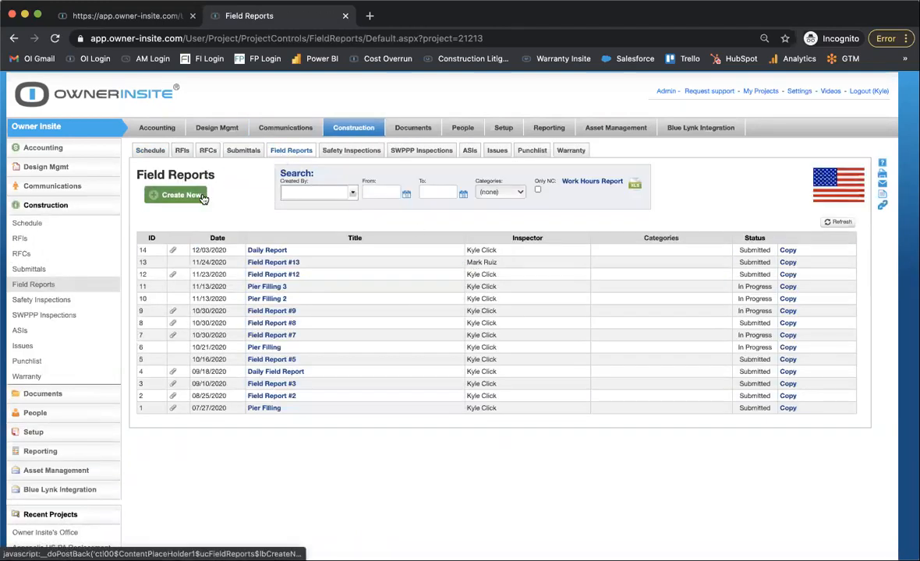
Create a new field report from the Field Reports log and fill in its weather data from Weather.gov.
click(200, 198)
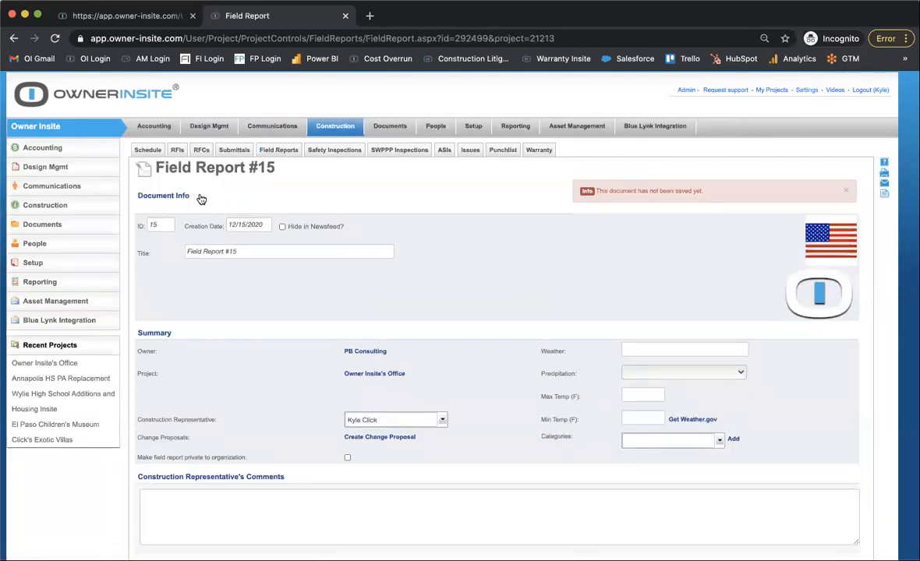
scroll(350, 256, down, 3)
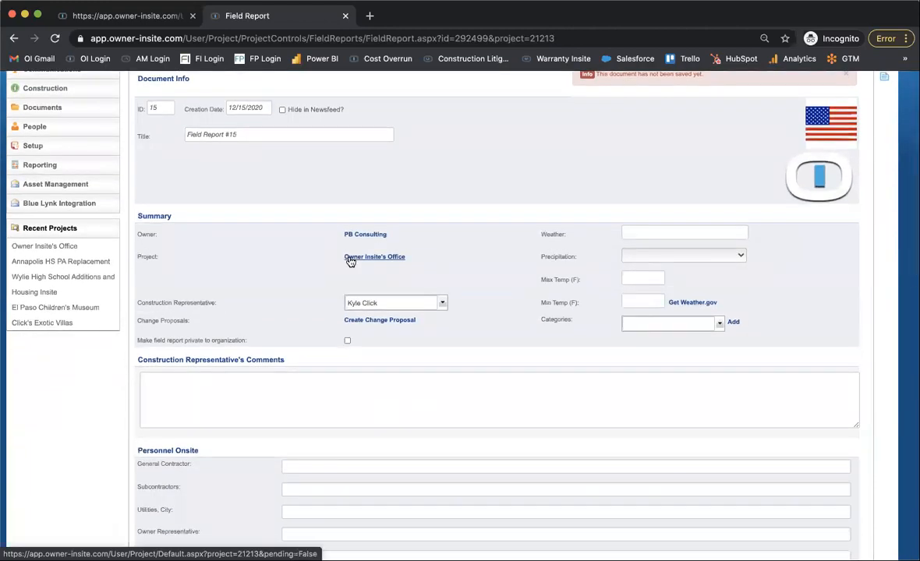
scroll(350, 262, down, 1)
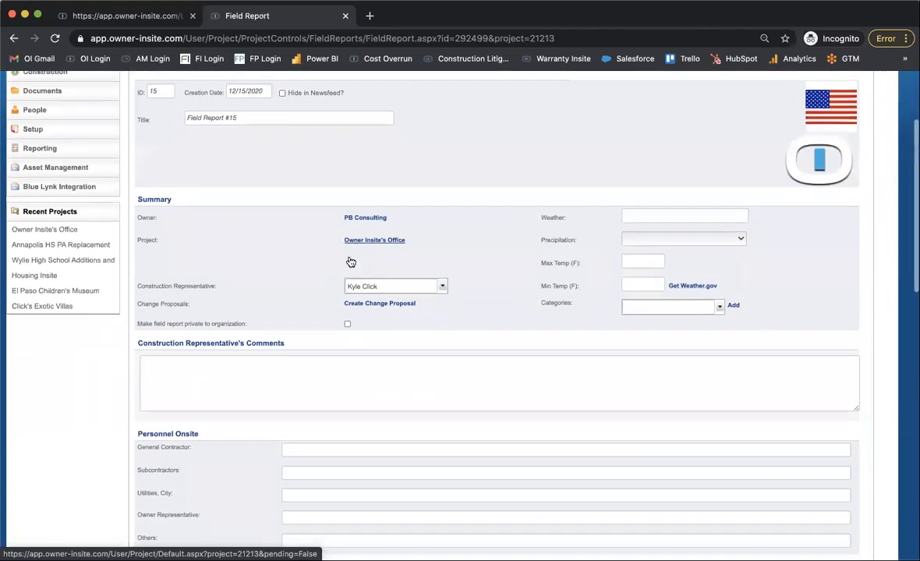
scroll(351, 262, up, 1)
click(274, 121)
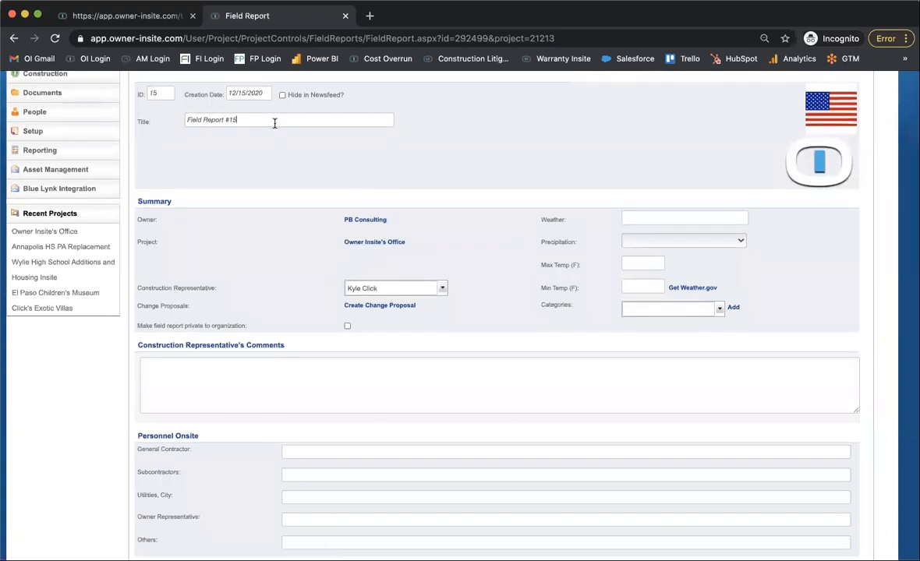
click(702, 289)
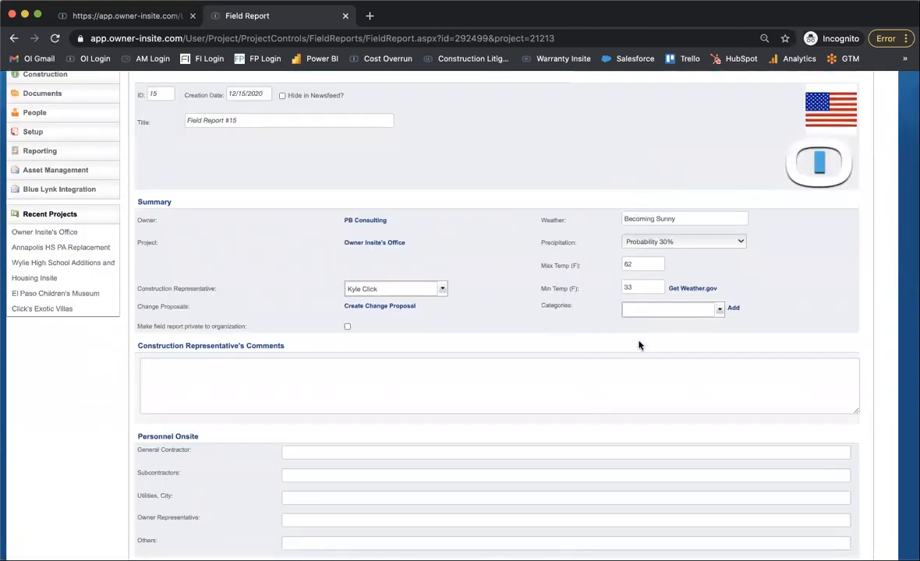
Examine the field report's Construction Representative's Comments, Personnel Onsite and Work Hours fields, including the suggested personnel types.
scroll(624, 349, down, 1)
scroll(623, 350, down, 2)
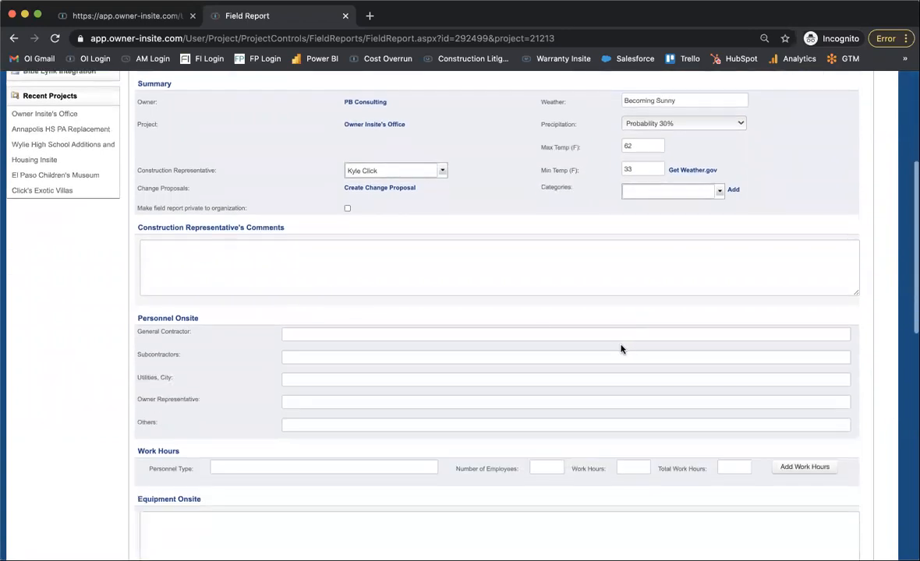
scroll(347, 280, up, 5)
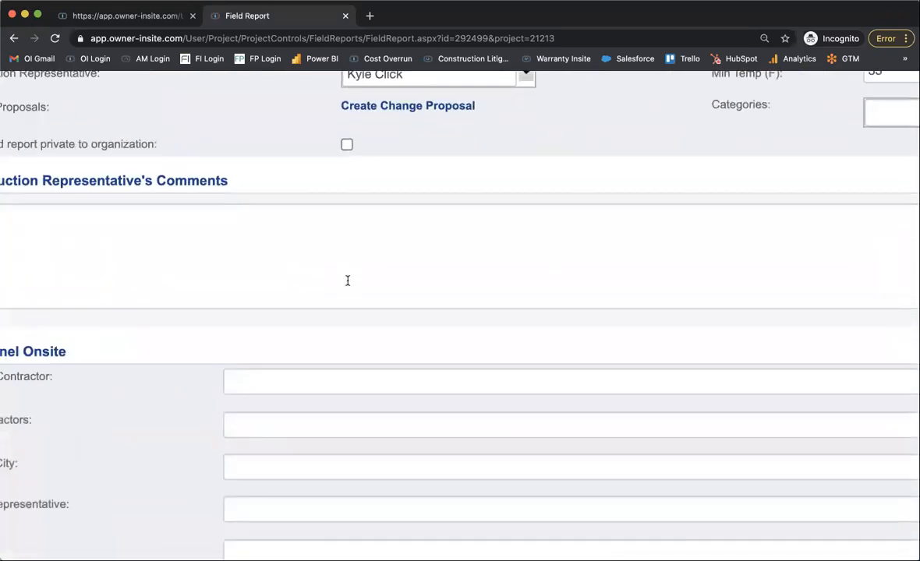
scroll(348, 281, down, 5)
click(348, 281)
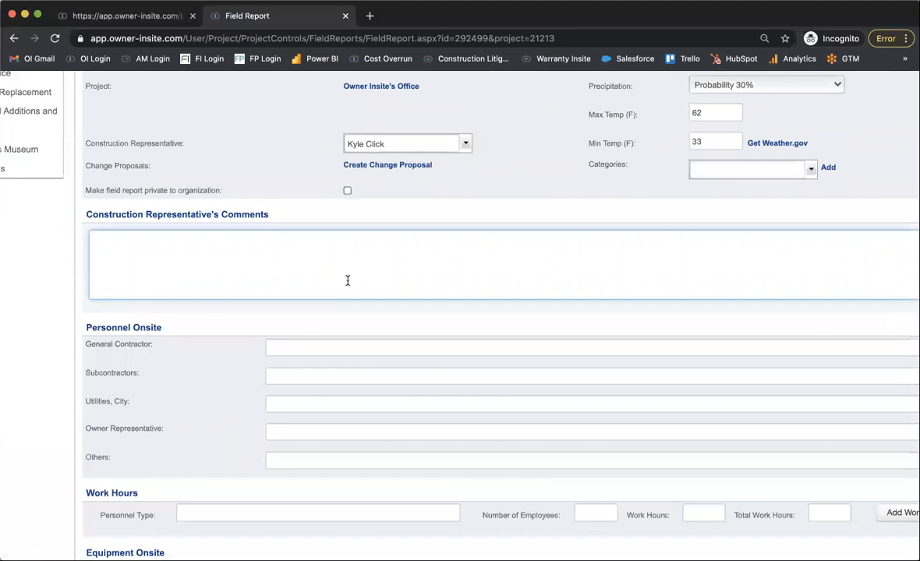
click(337, 348)
scroll(337, 348, down, 5)
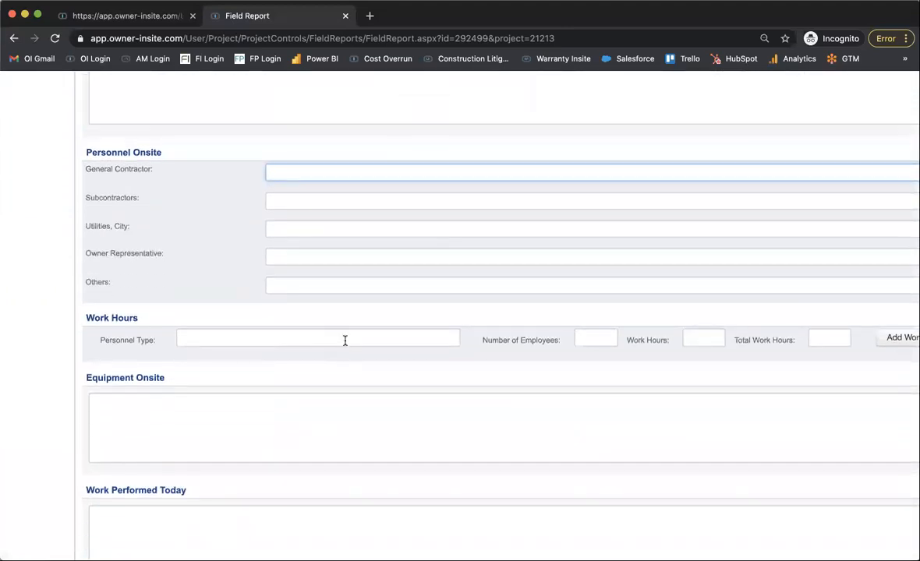
click(400, 340)
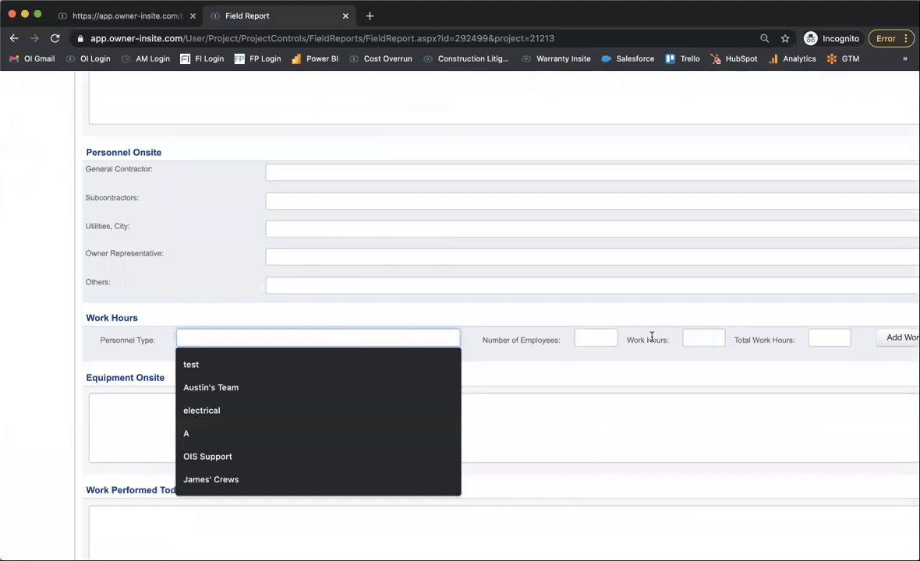
Examine the field report's Equipment Onsite, Work Performed Today, Materials Received Today and Quality Verification / Subcontractor Work Checked sections.
click(587, 409)
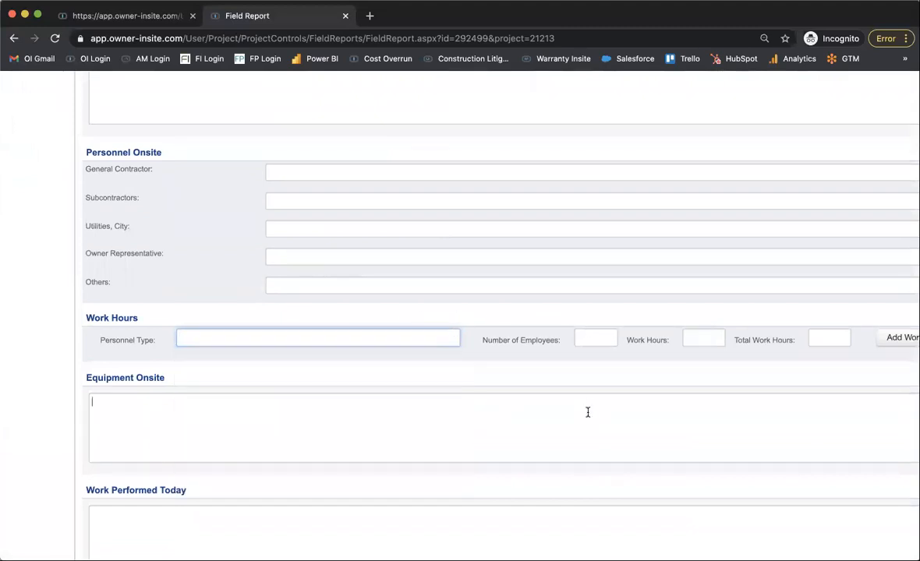
scroll(587, 410, down, 1)
scroll(588, 412, down, 2)
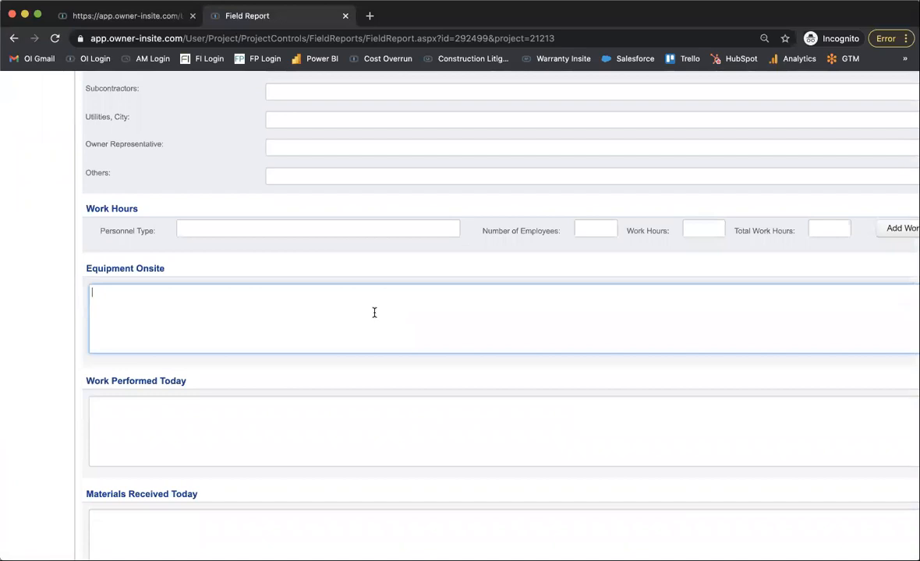
scroll(374, 313, down, 3)
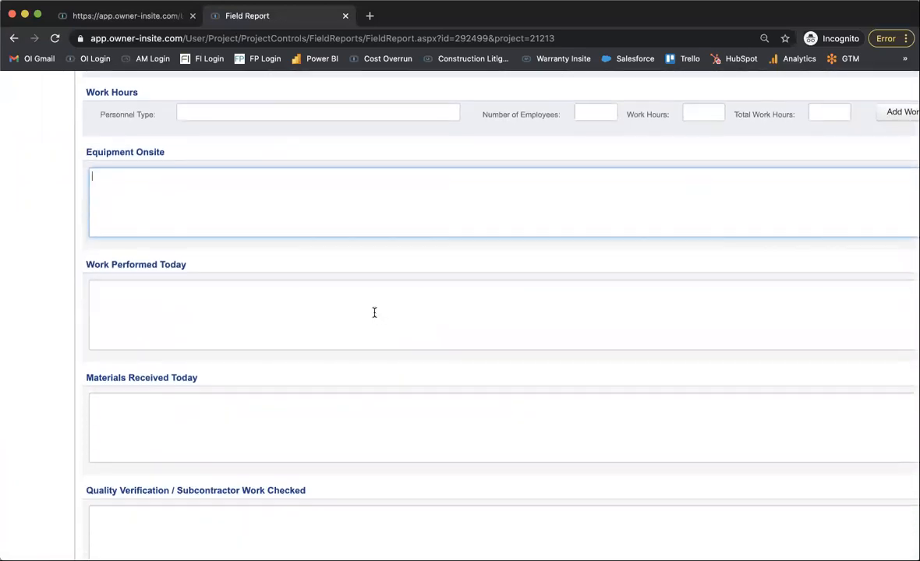
click(373, 325)
click(314, 395)
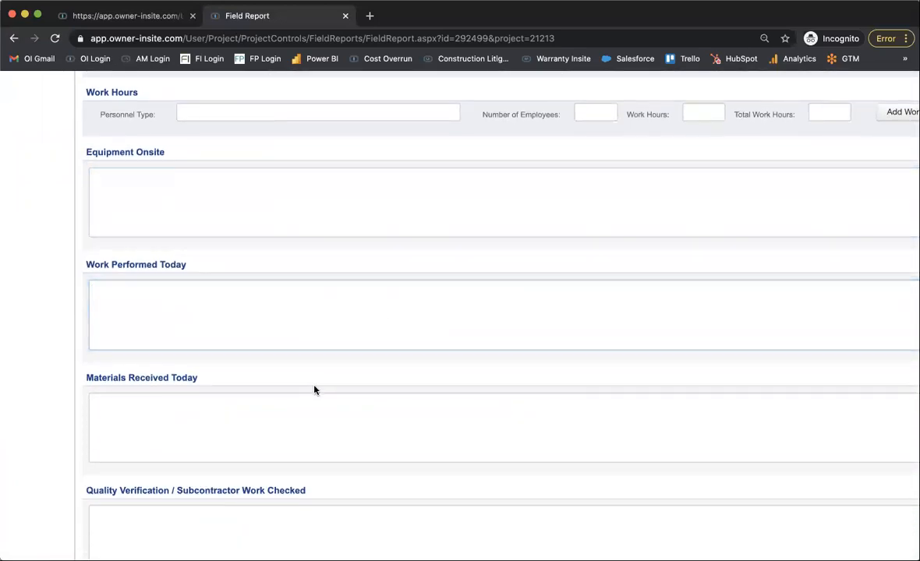
scroll(340, 434, down, 3)
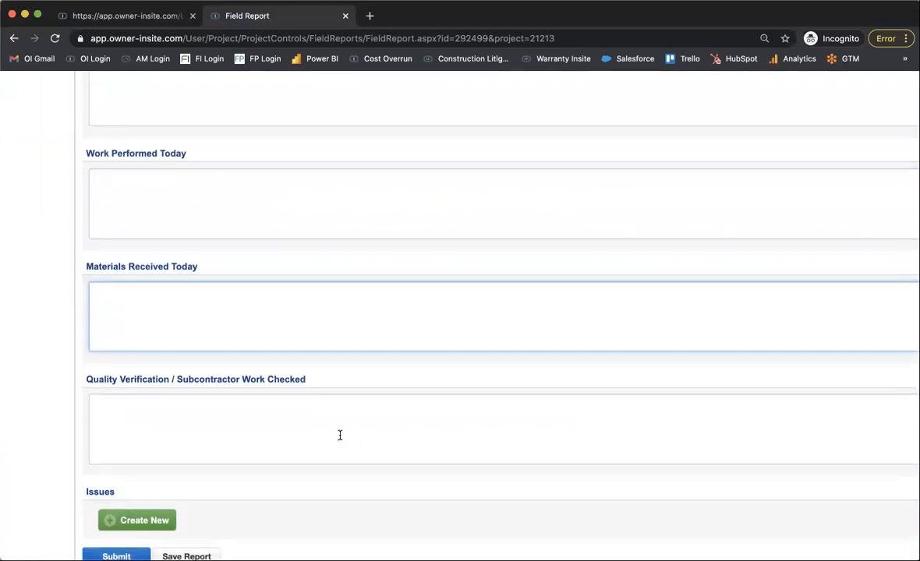
click(339, 435)
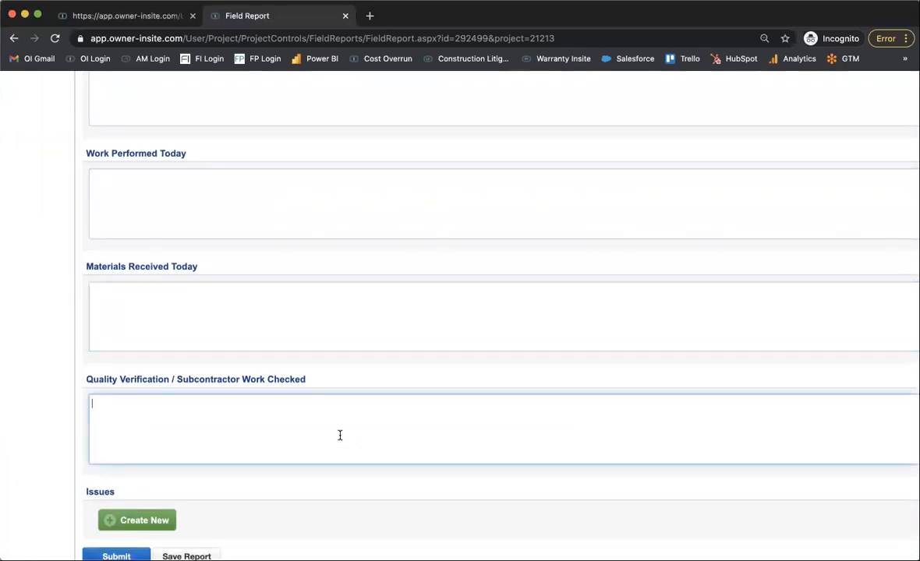
Open a blank new issue entry in the field report's Issues section.
scroll(340, 434, down, 3)
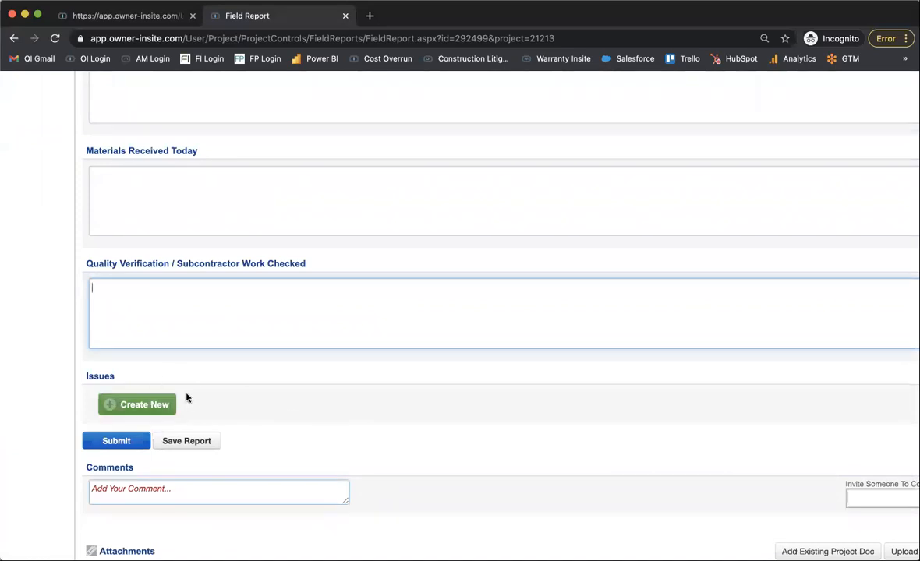
click(128, 407)
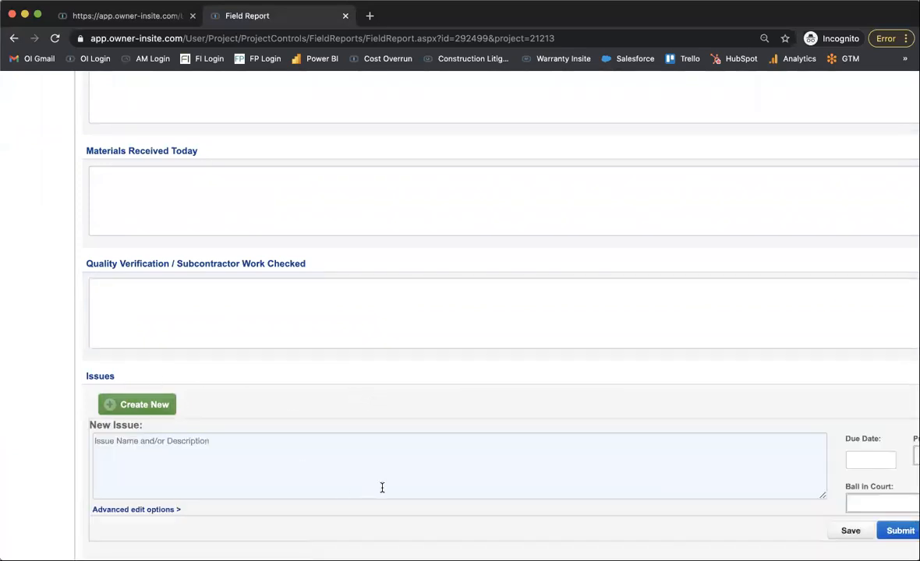
scroll(382, 486, down, 4)
scroll(381, 491, down, 3)
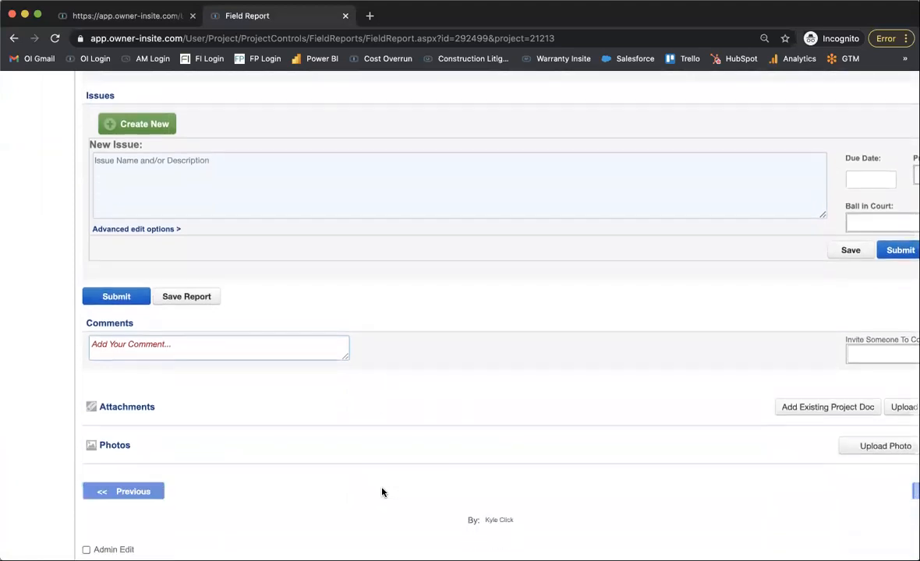
Open the photo upload area in the field report's Photos section.
scroll(451, 410, right, 3)
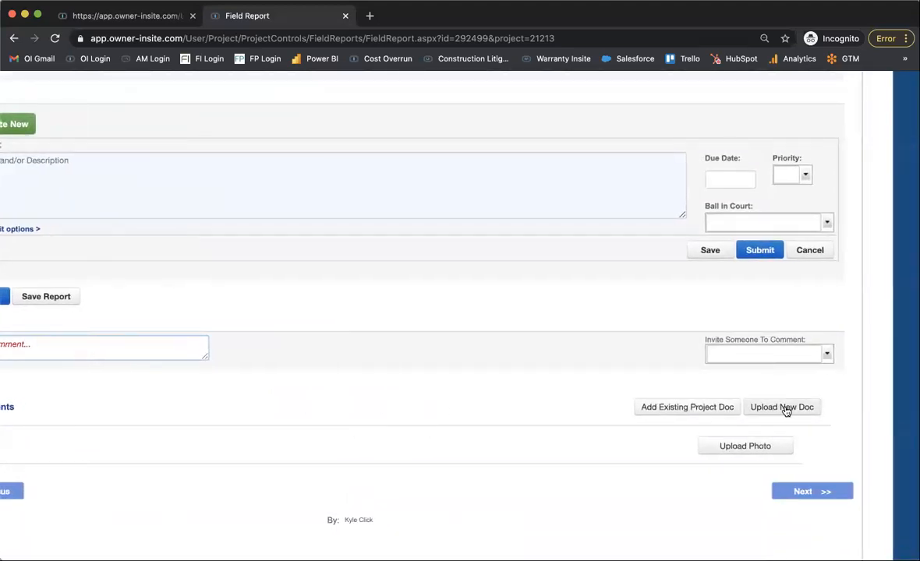
click(733, 449)
scroll(472, 447, down, 3)
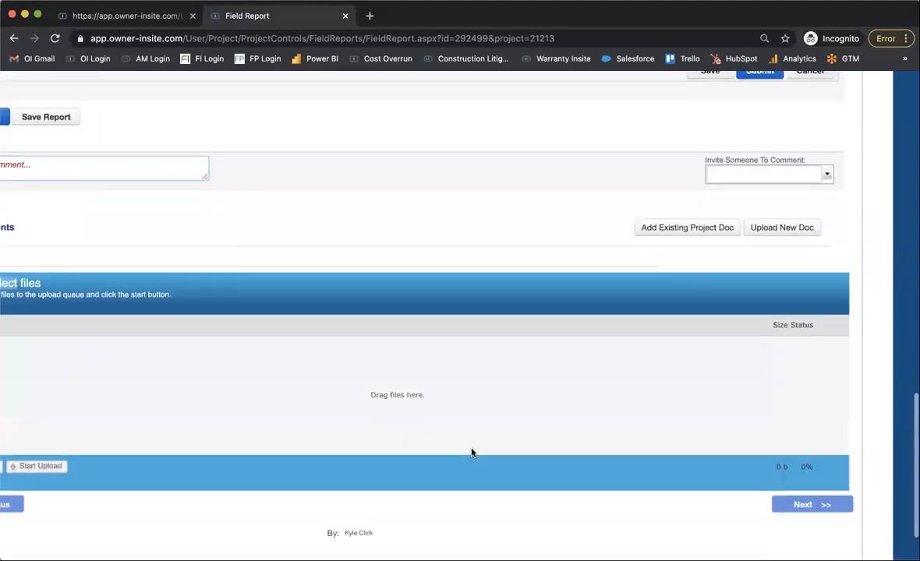
scroll(473, 448, left, 3)
scroll(471, 452, right, 2)
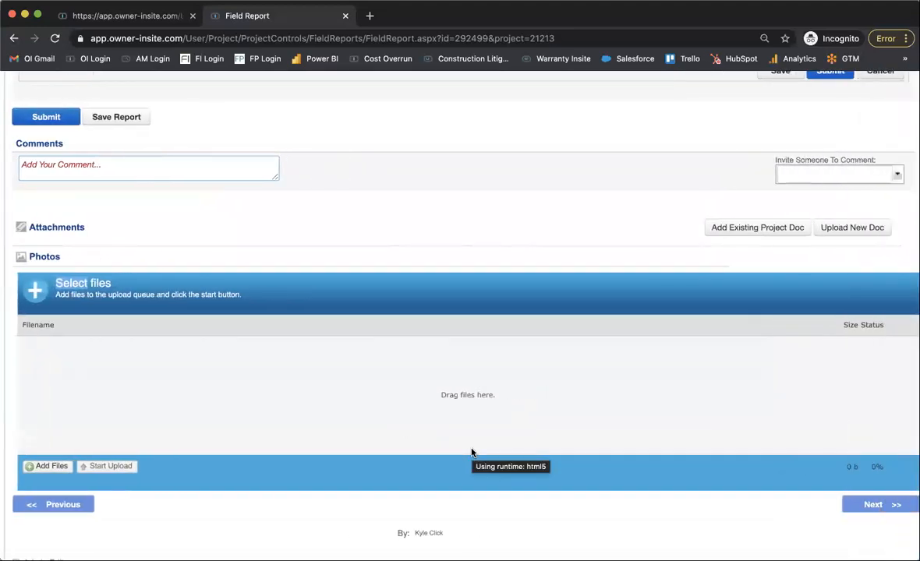
scroll(471, 452, up, 1)
scroll(470, 453, down, 2)
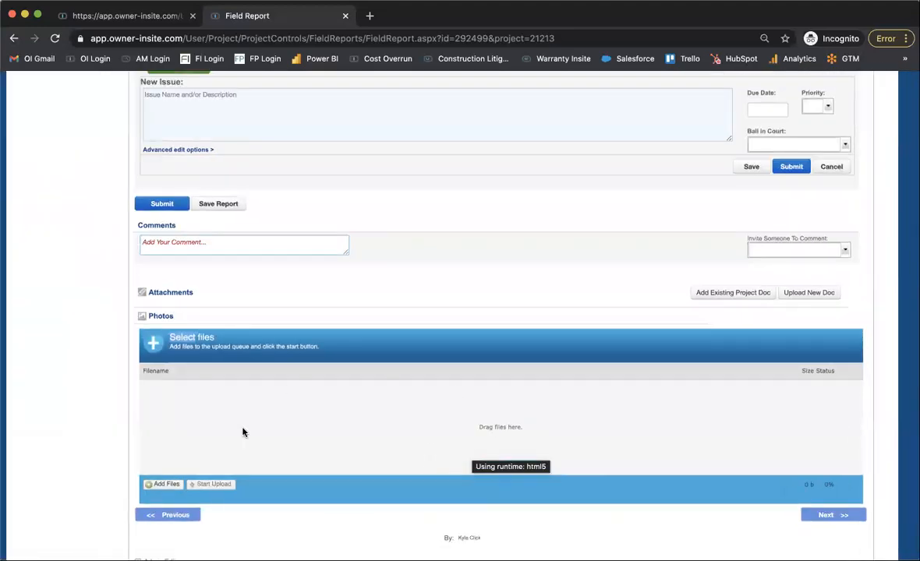
Examine the field report's lower sections: the new issue fields, Submit and Save Report options, Comments, Attachments and Photos.
scroll(297, 485, up, 5)
scroll(296, 476, up, 1)
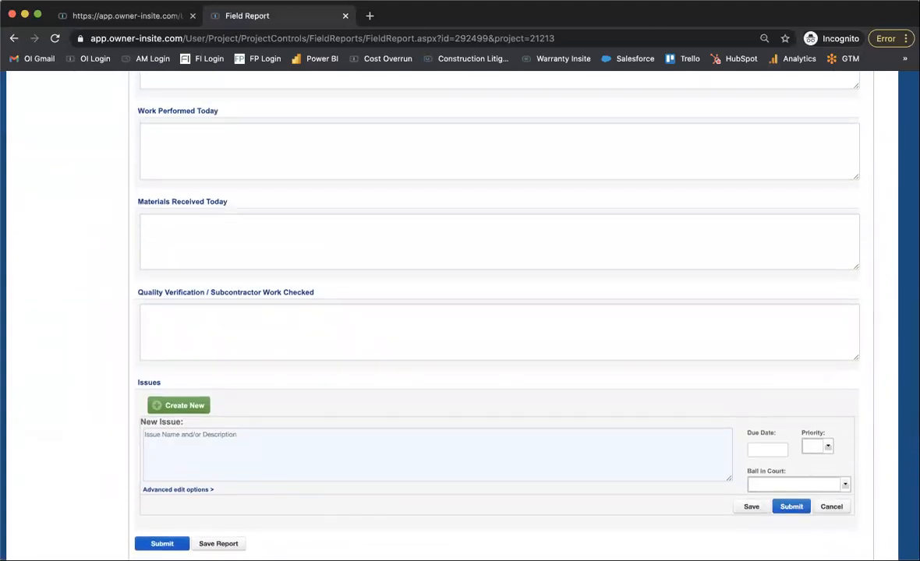
scroll(162, 540, down, 1)
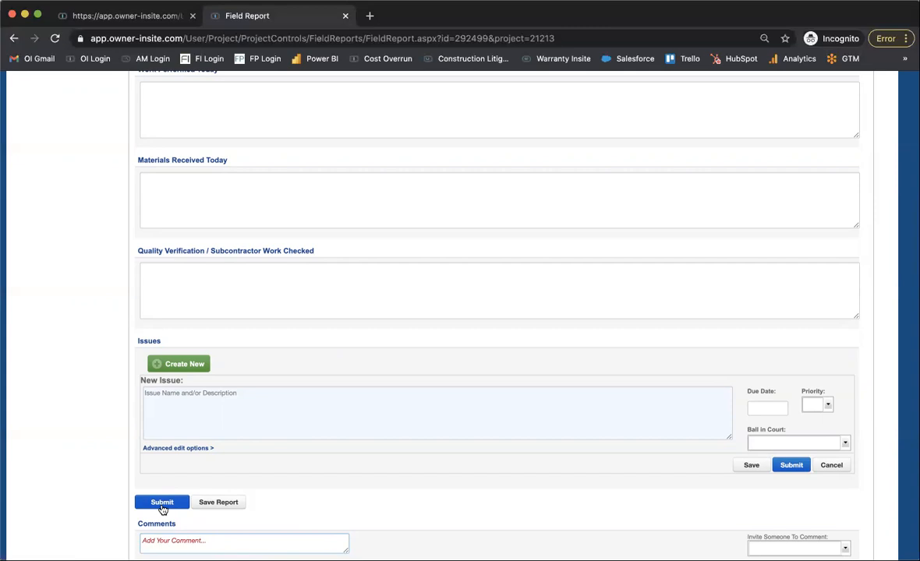
scroll(273, 347, up, 5)
scroll(273, 346, down, 10)
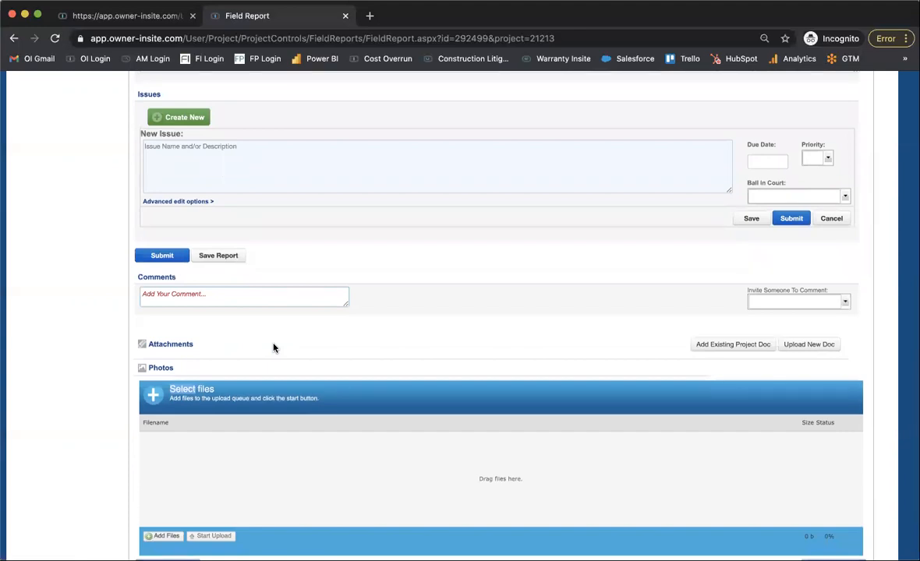
scroll(272, 347, down, 2)
scroll(272, 347, down, 2)
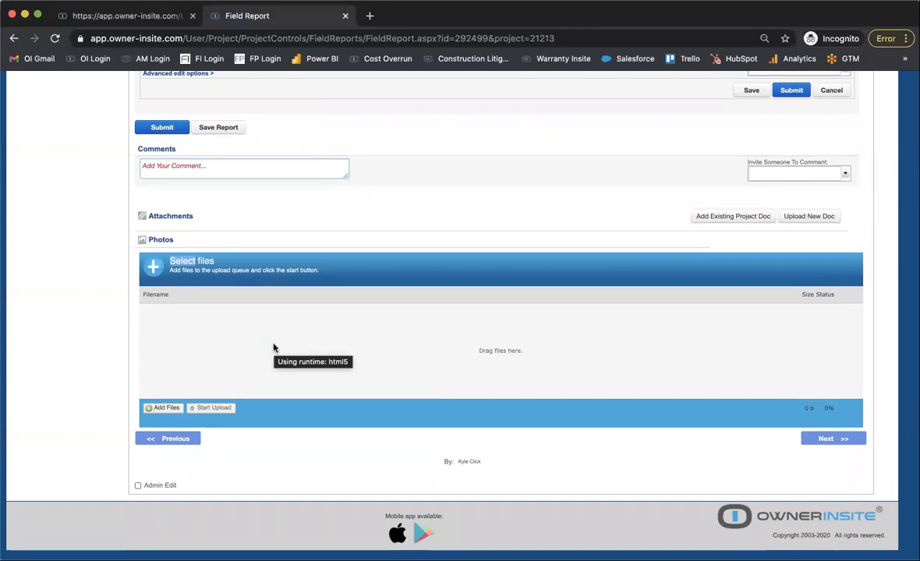
scroll(273, 347, up, 2)
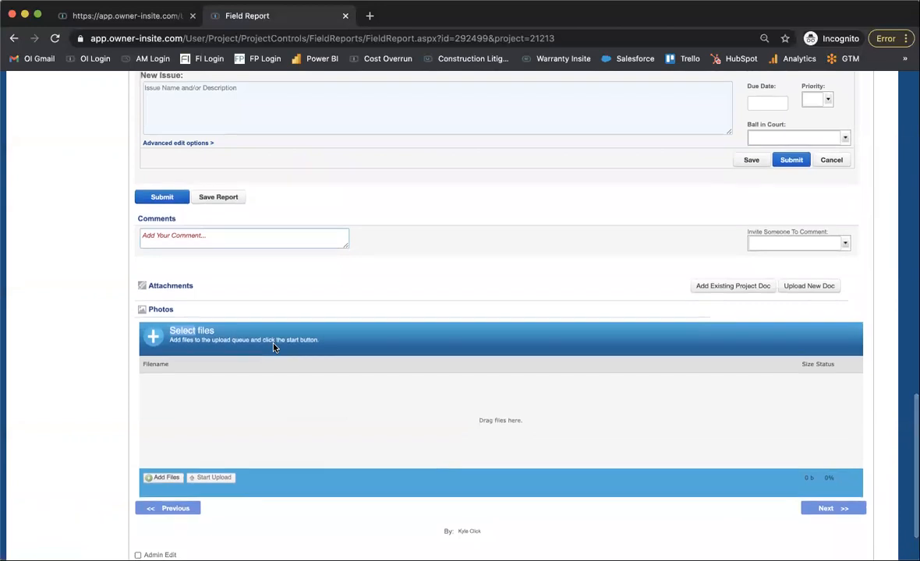
scroll(273, 347, up, 1)
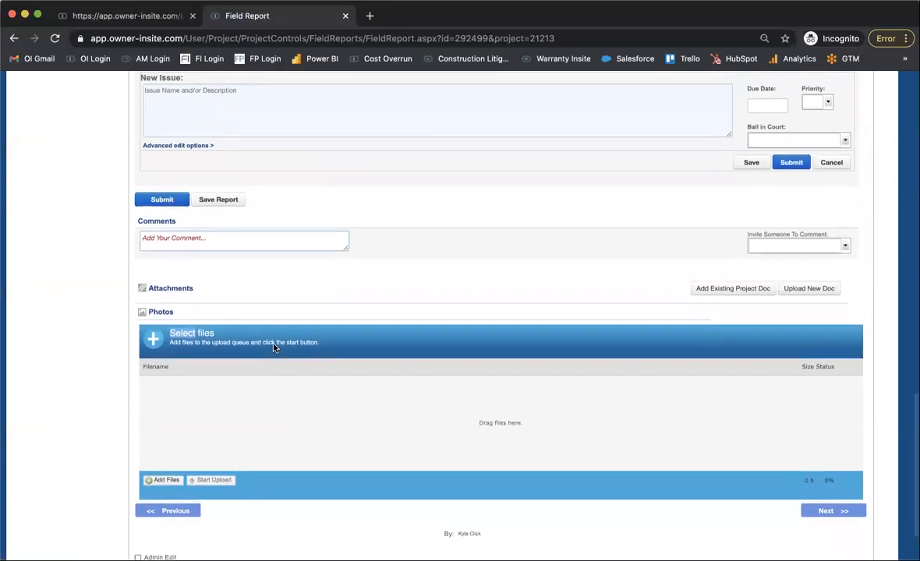
scroll(273, 348, up, 6)
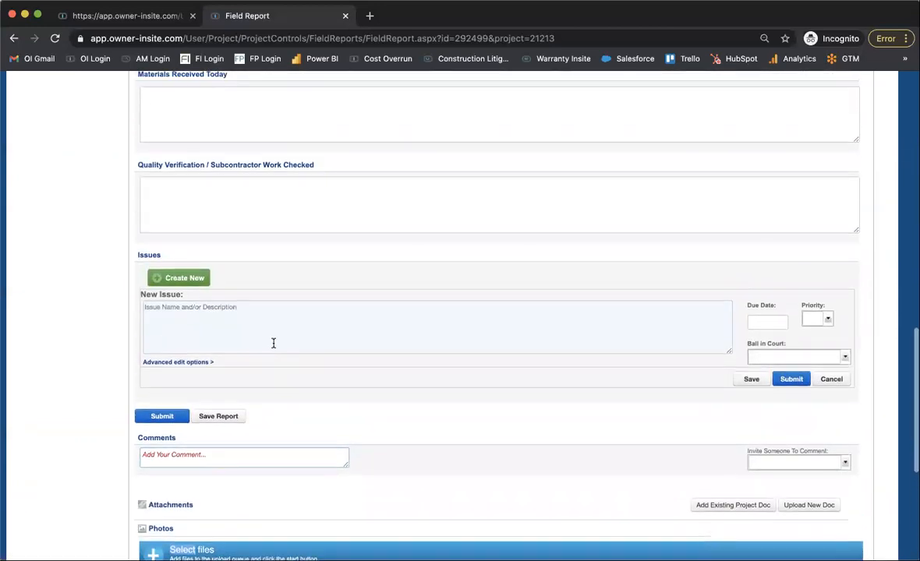
scroll(274, 343, up, 1)
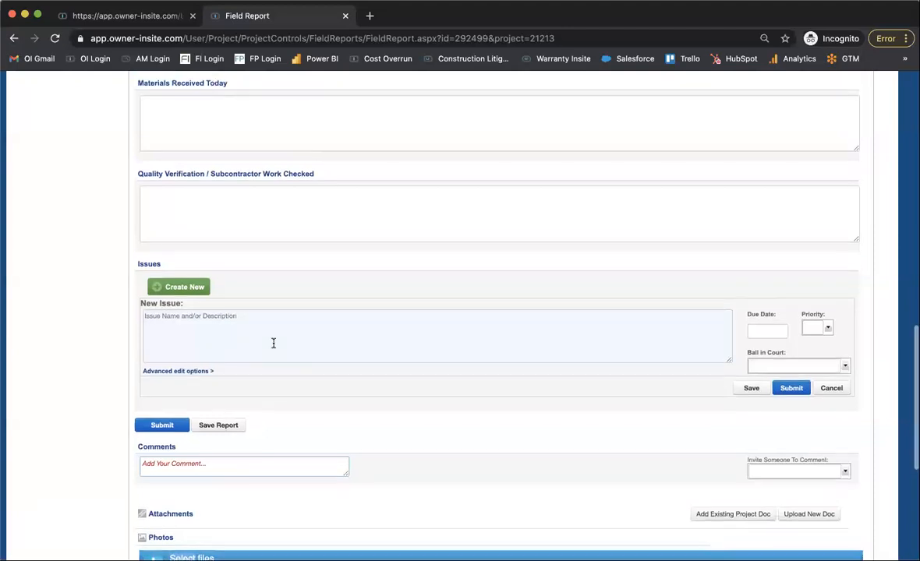
scroll(272, 343, up, 20)
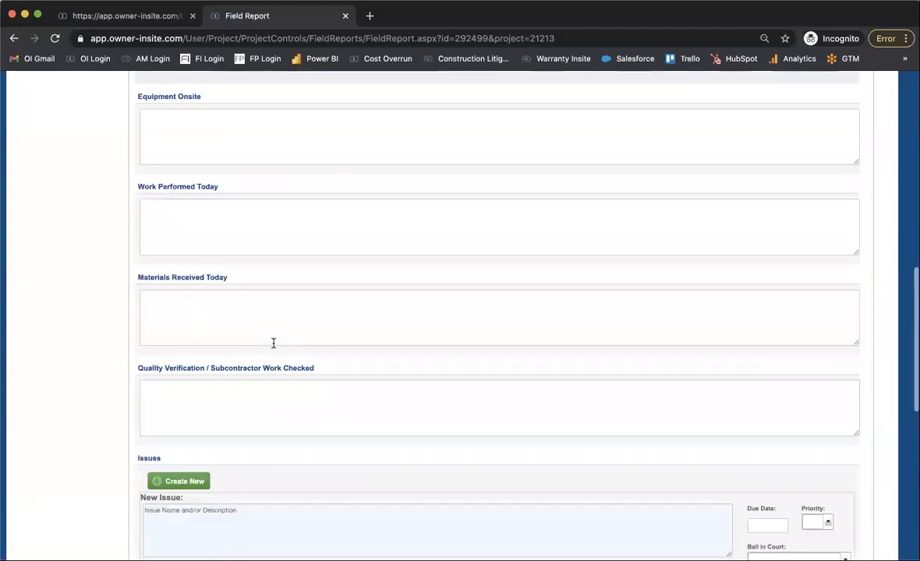
scroll(273, 343, down, 1)
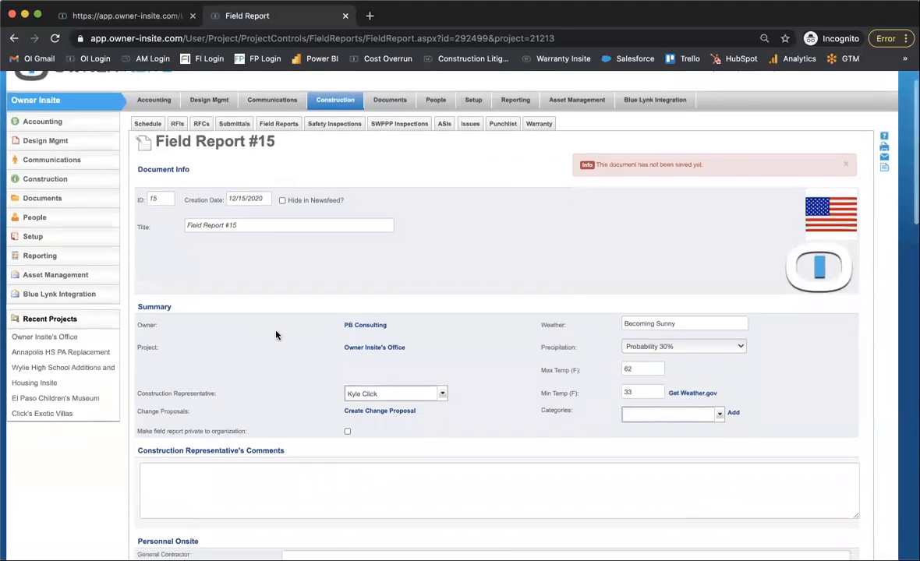
Change the field report's title to "Units".
triple_click(272, 226)
text(Unit )
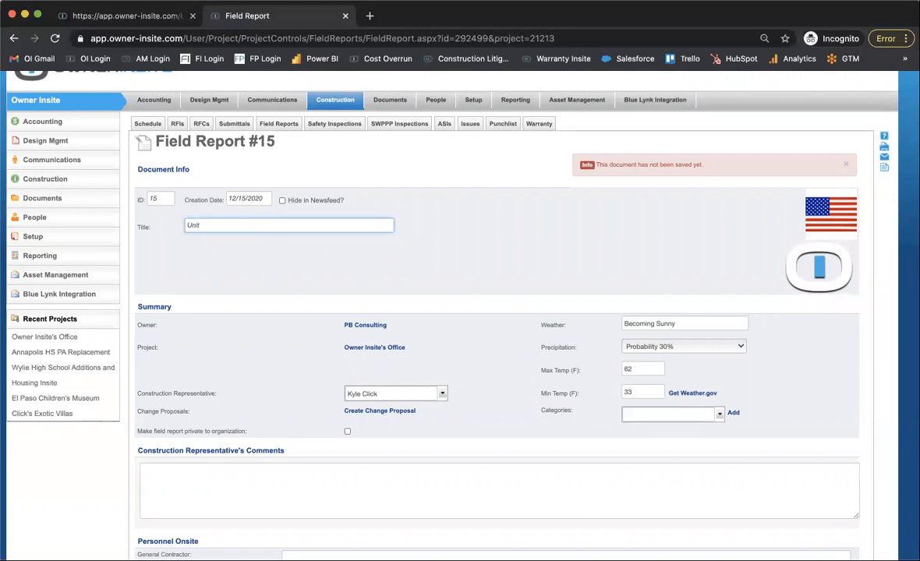
text(s)
scroll(254, 354, down, 5)
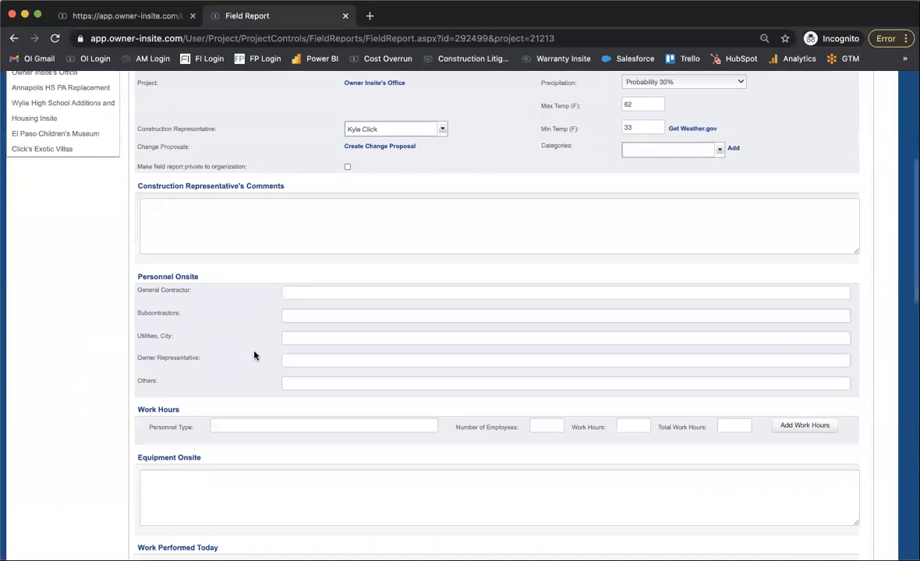
scroll(255, 355, up, 3)
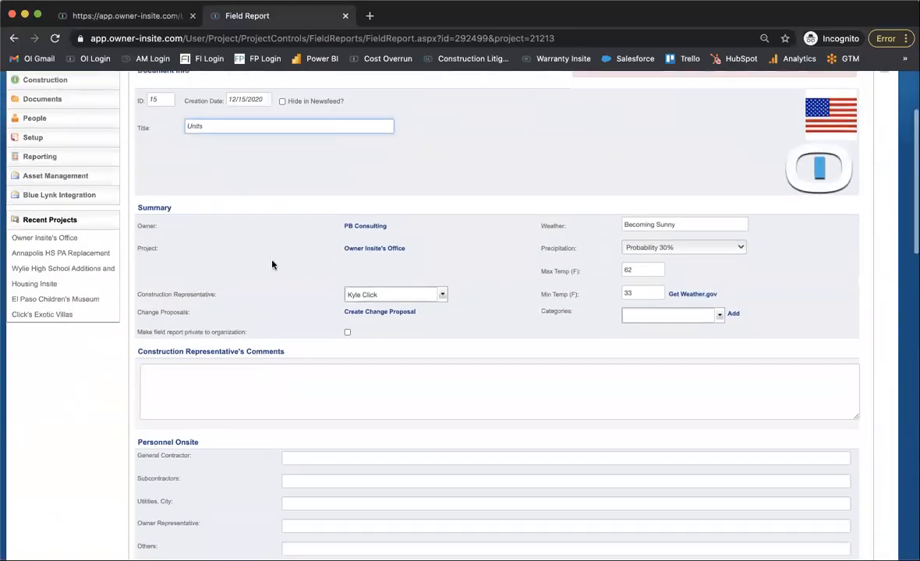
Clear the field report's title and move to the Construction Representative's Comments field.
triple_click(274, 124)
key(BackSpace)
click(308, 400)
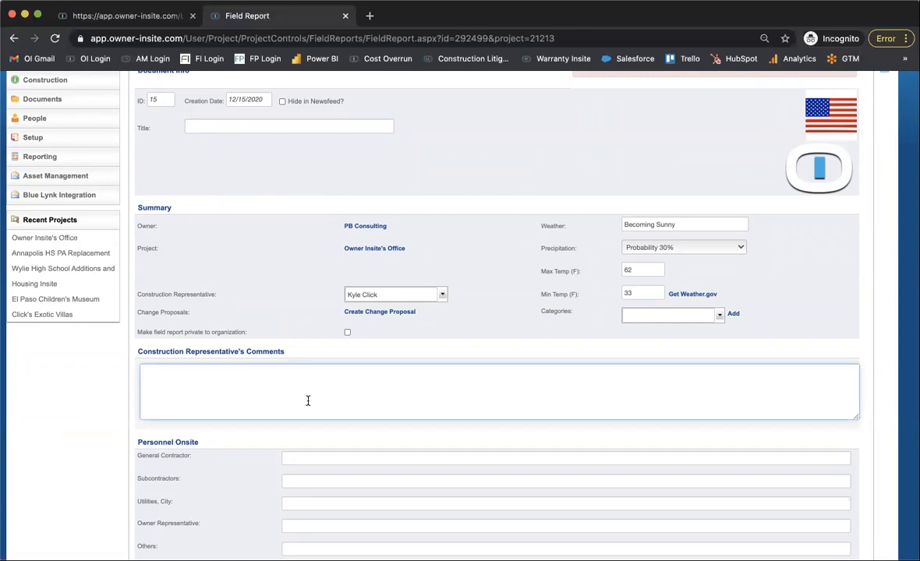
Open the upload area for new documents in the field report's Attachments section.
scroll(308, 401, down, 10)
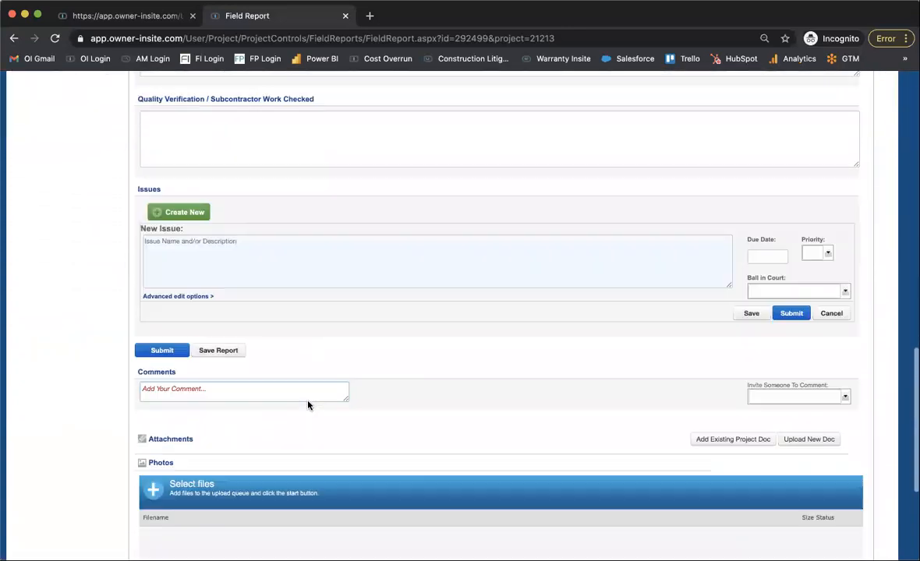
scroll(308, 405, down, 3)
scroll(308, 405, up, 1)
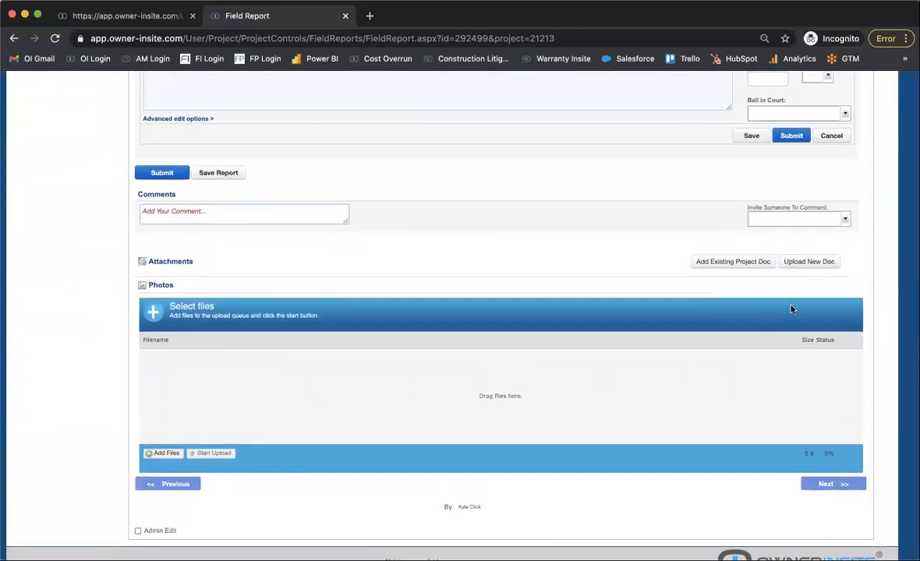
scroll(666, 273, up, 15)
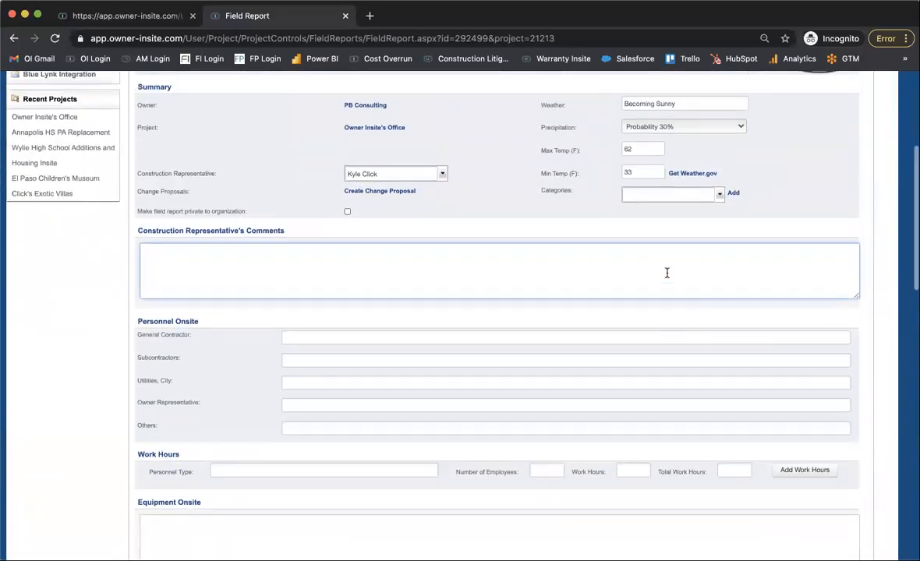
scroll(667, 273, up, 3)
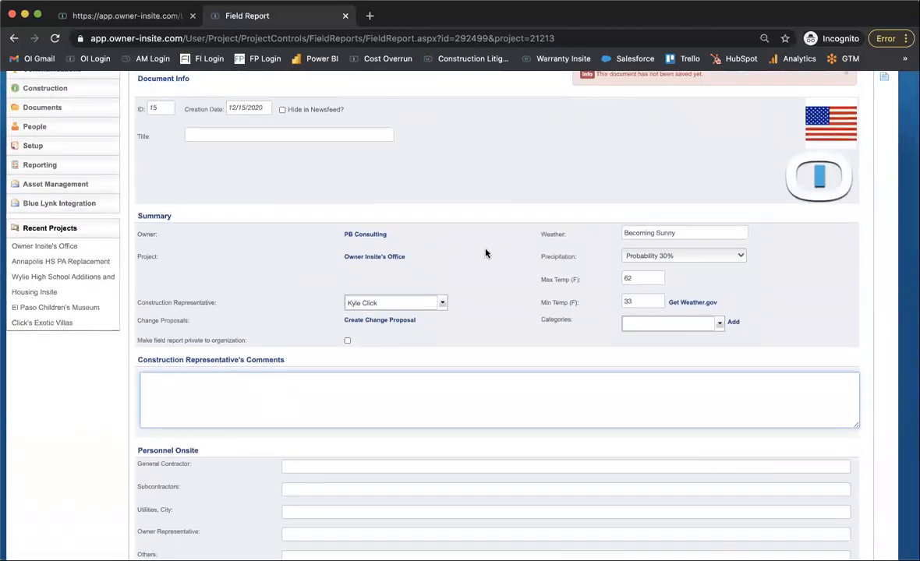
scroll(480, 335, down, 2)
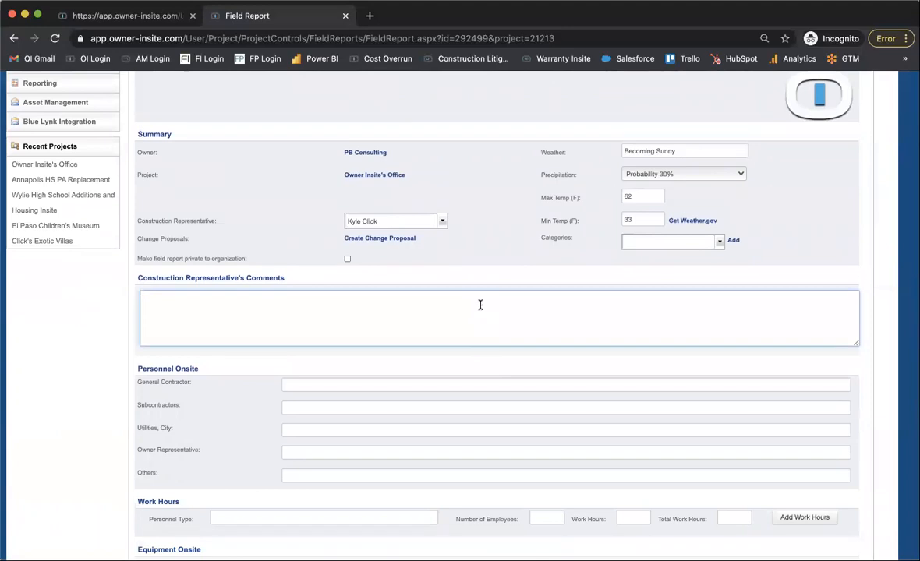
scroll(480, 305, down, 15)
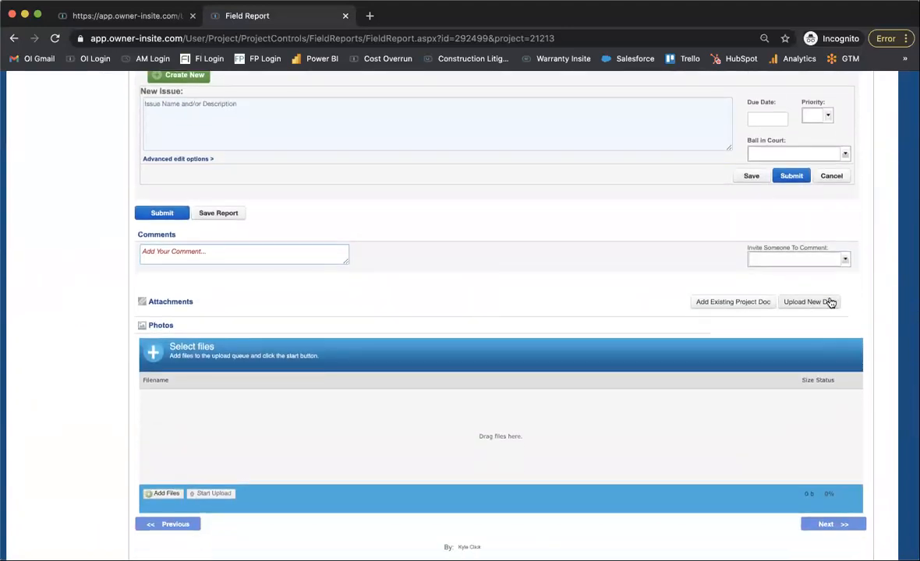
click(831, 303)
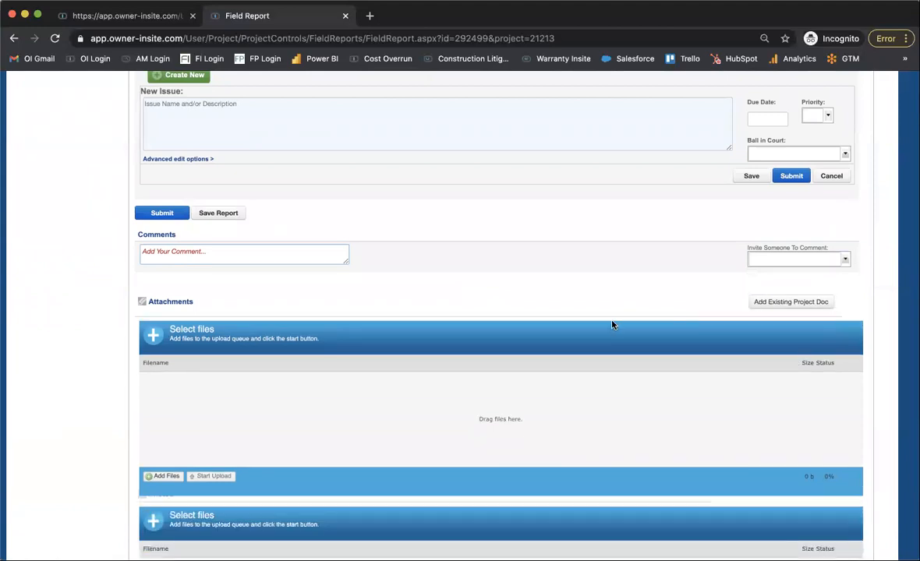
scroll(612, 321, down, 2)
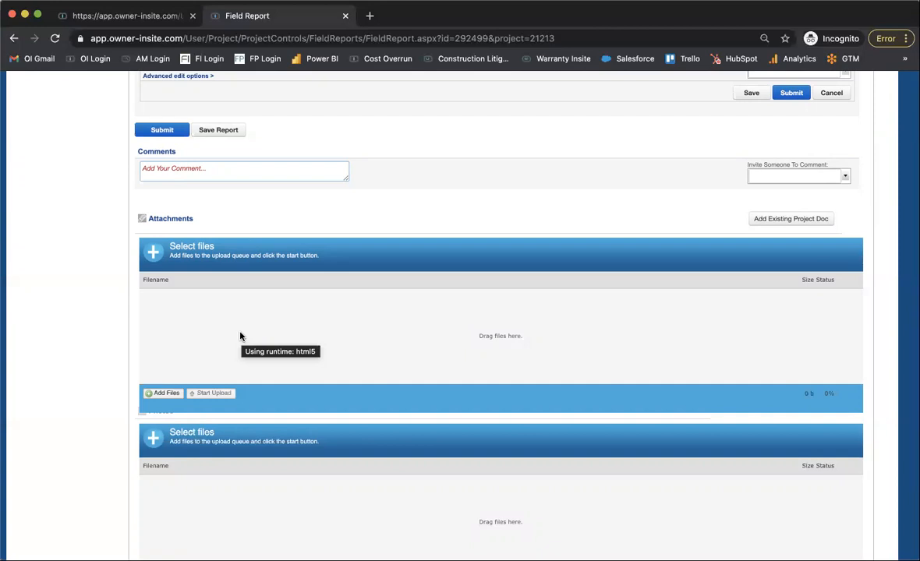
Look over the field report's Work Hours, Personnel Onsite, Summary and Document Info sections, and return to the Field Reports log.
scroll(240, 336, up, 10)
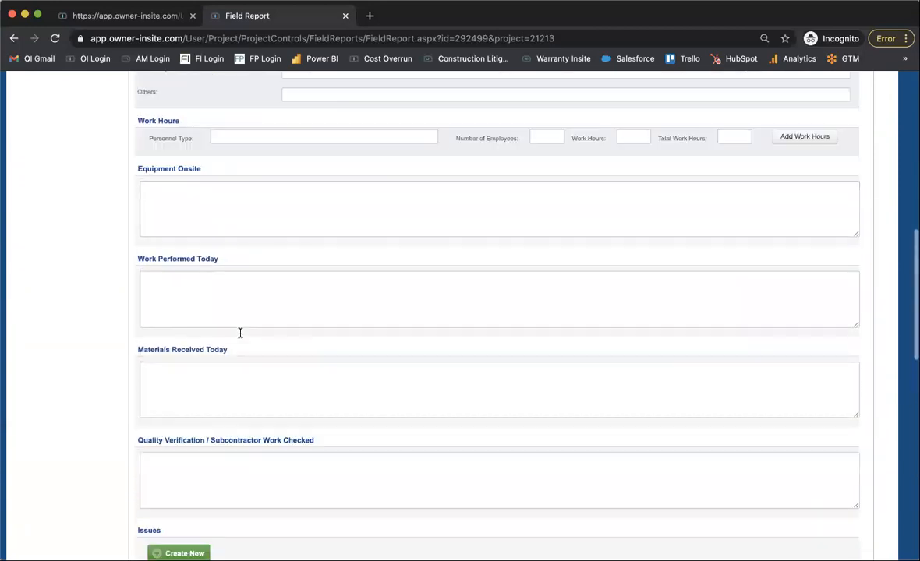
scroll(240, 335, up, 5)
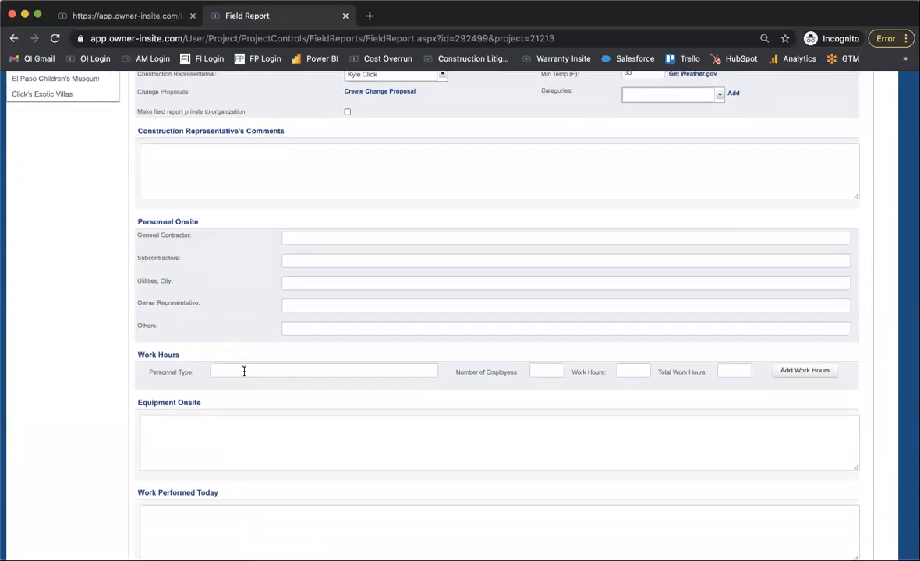
scroll(243, 371, up, 8)
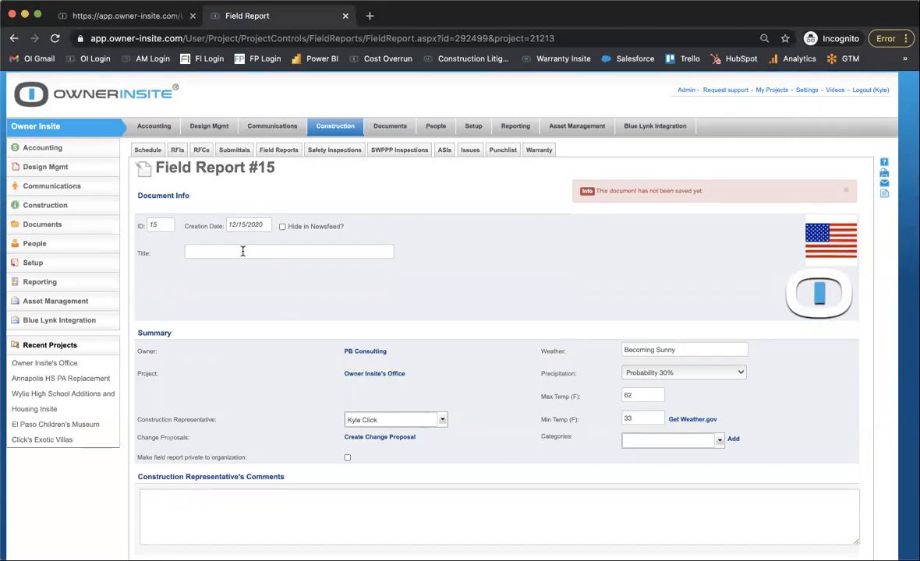
scroll(242, 253, down, 5)
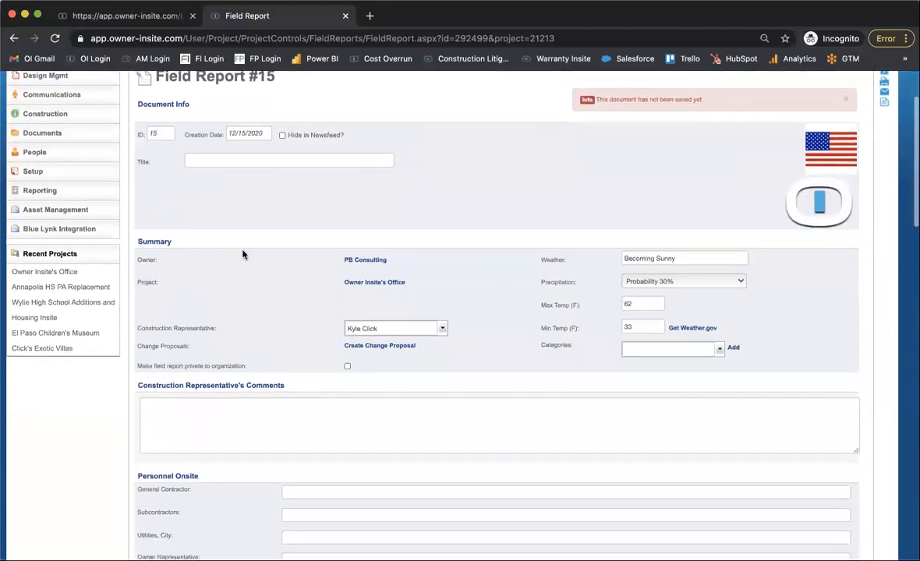
scroll(242, 252, down, 2)
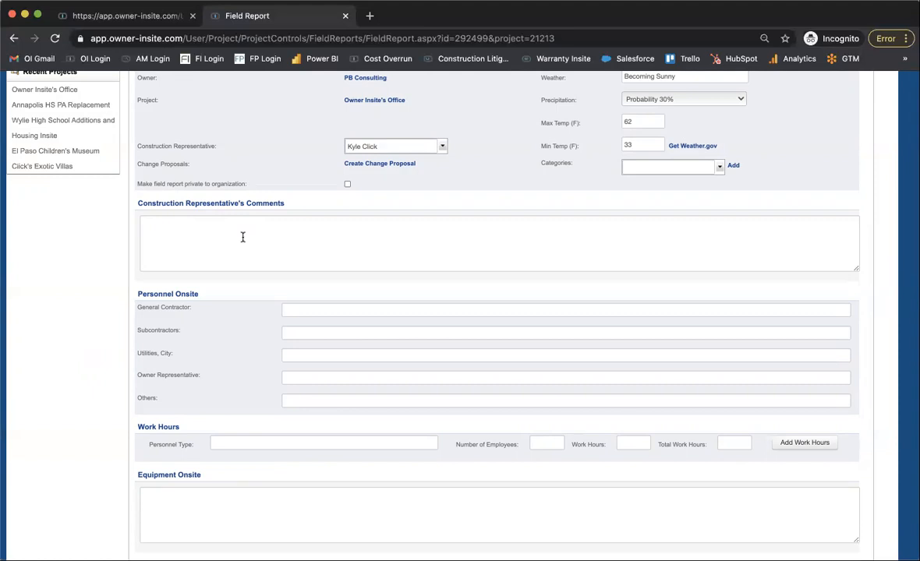
scroll(242, 269, up, 5)
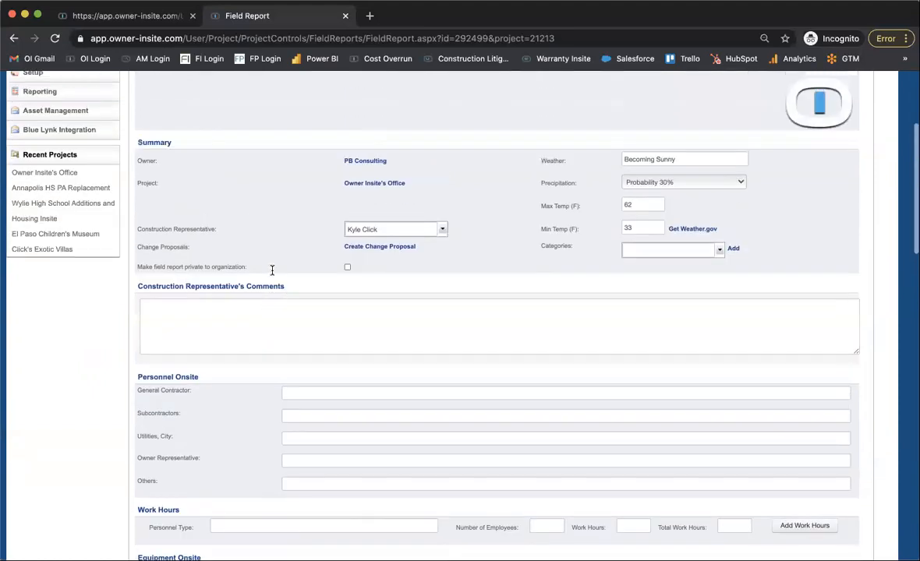
scroll(272, 272, up, 2)
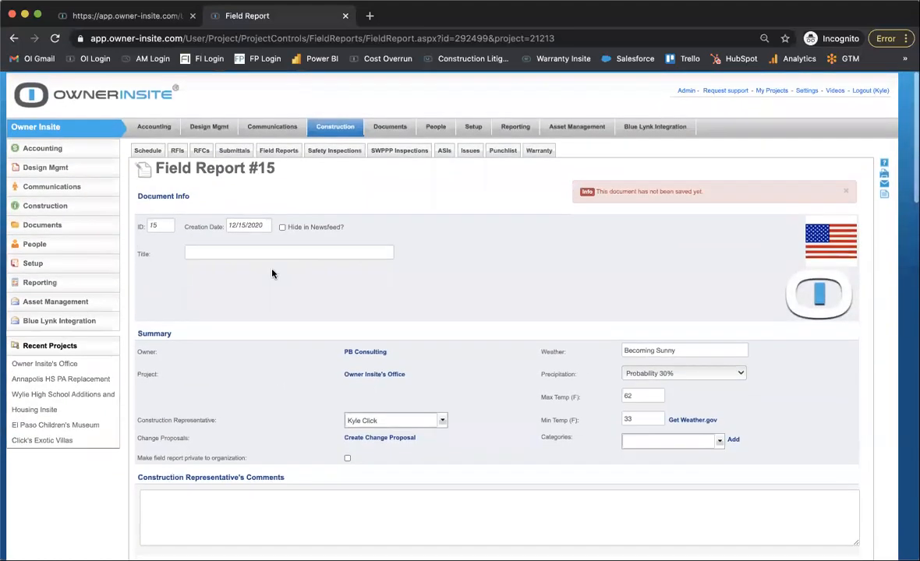
click(279, 151)
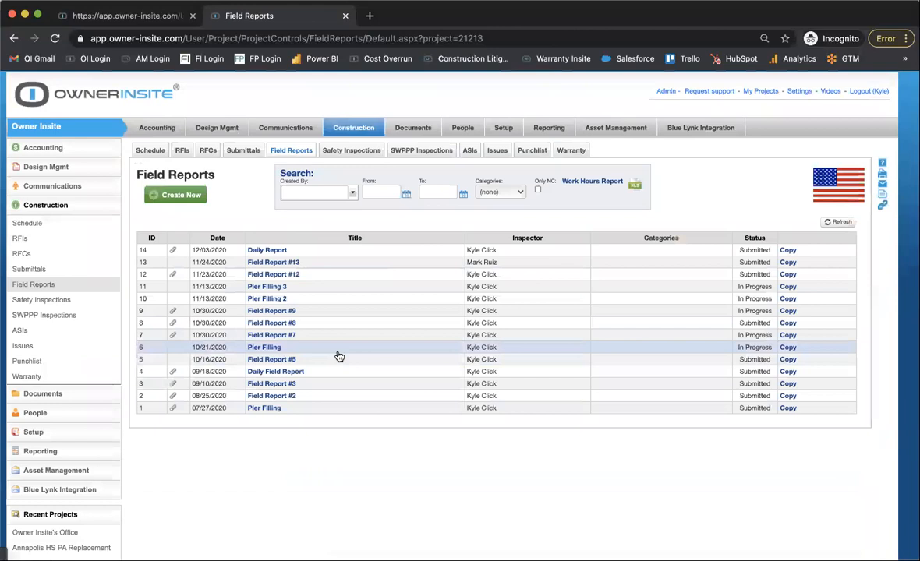
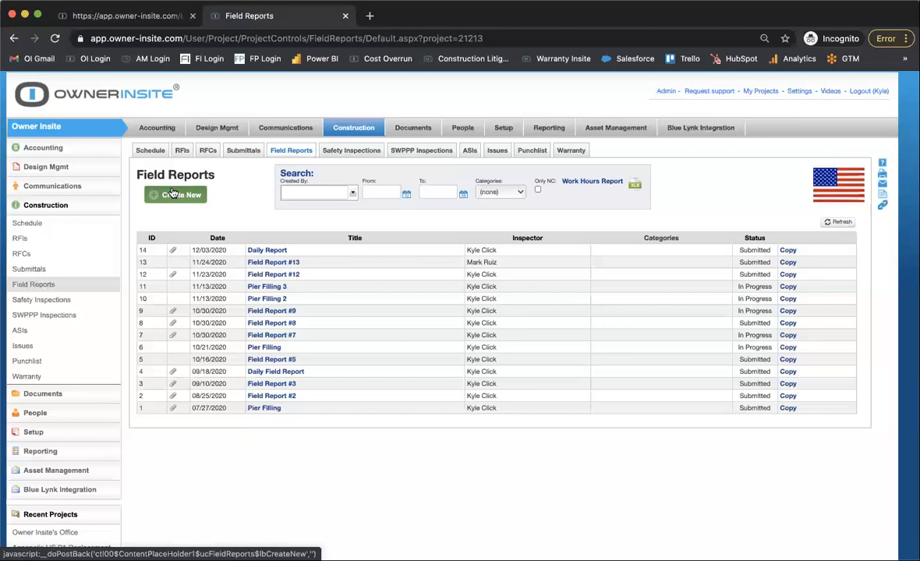
Create a new field report and look over its sections from Document Info and Summary down to Issues, Attachments and Photos.
click(173, 193)
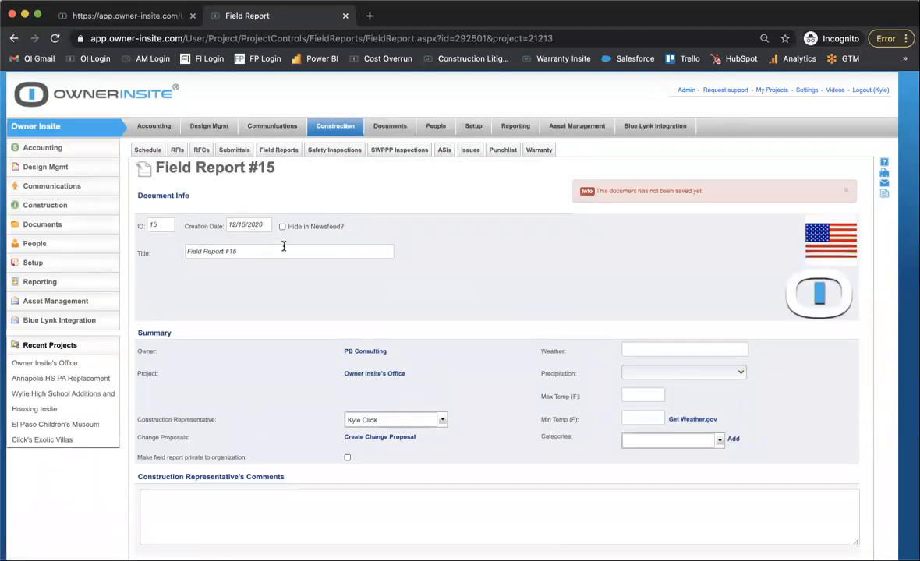
scroll(283, 246, down, 15)
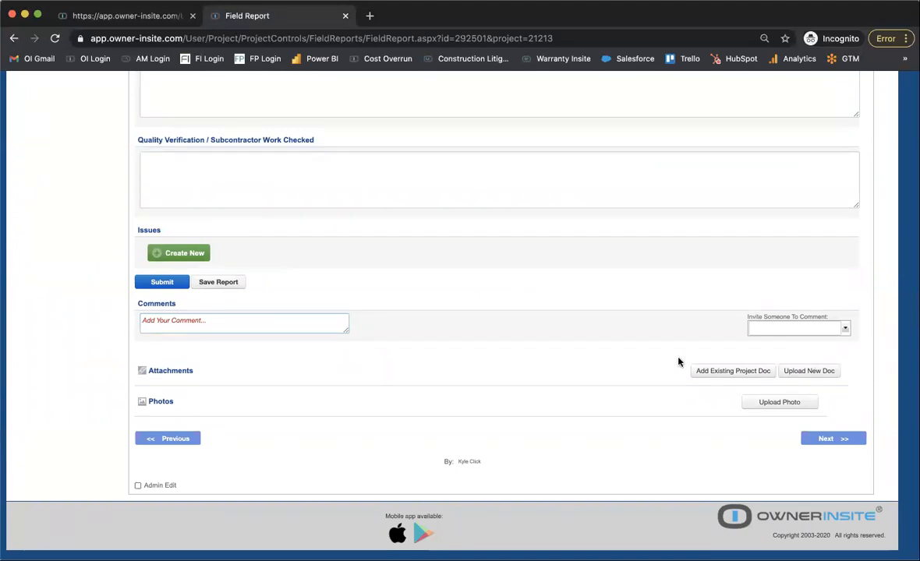
scroll(678, 361, up, 1)
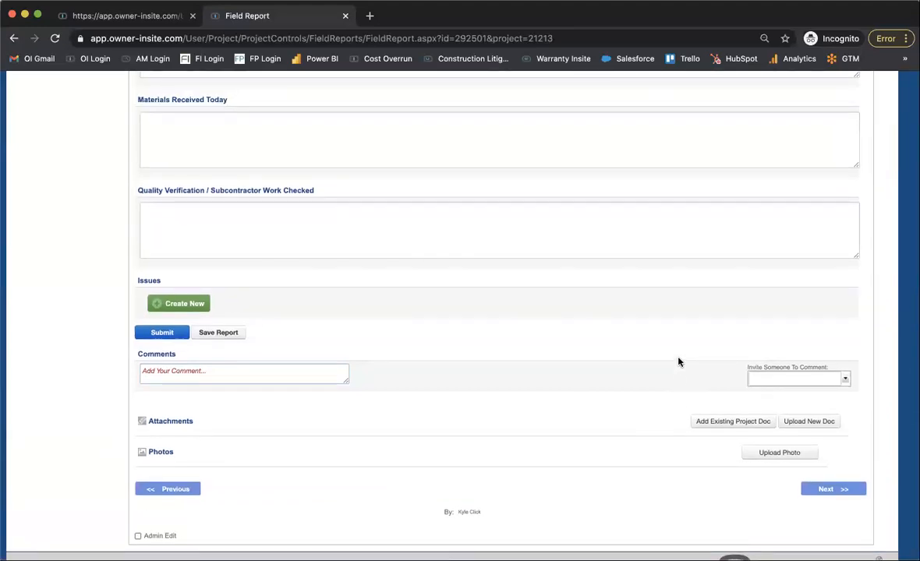
scroll(678, 361, up, 1)
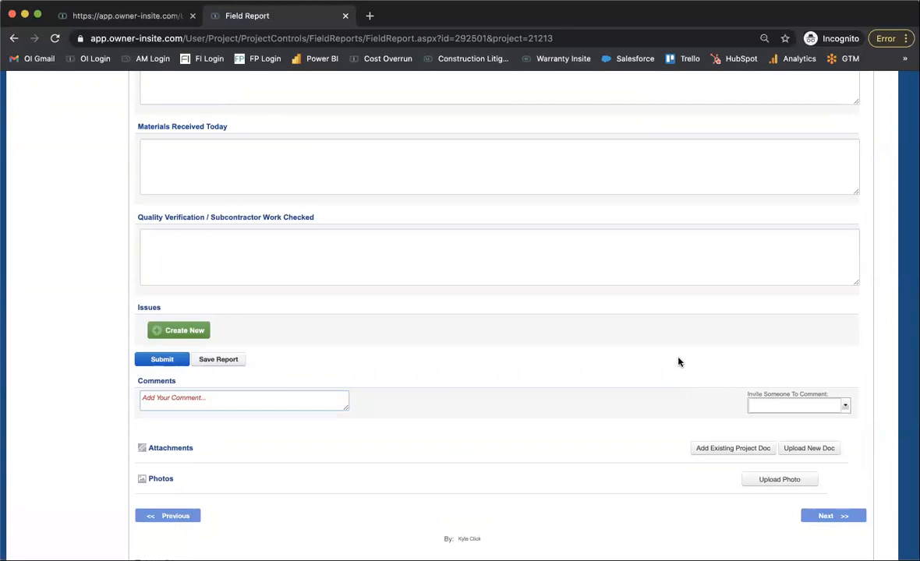
scroll(679, 360, up, 5)
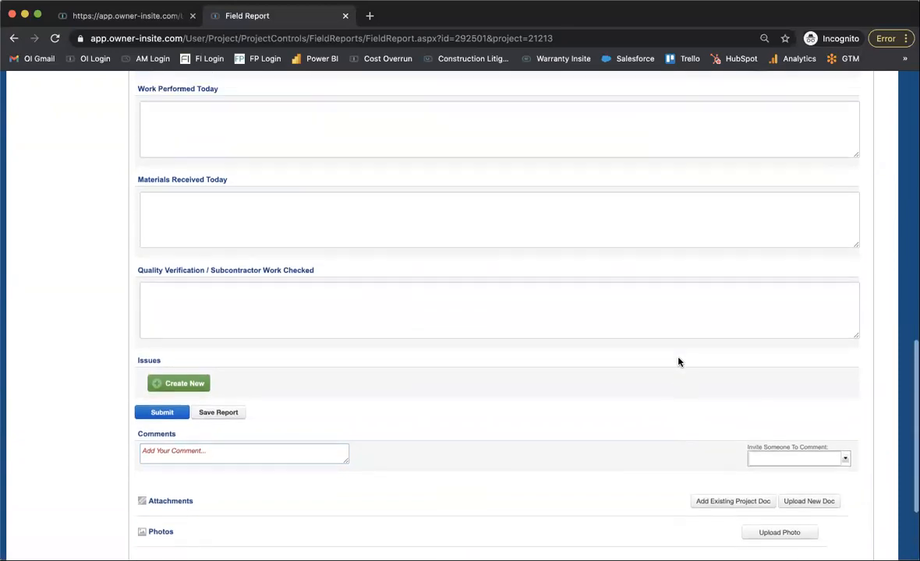
scroll(678, 358, up, 5)
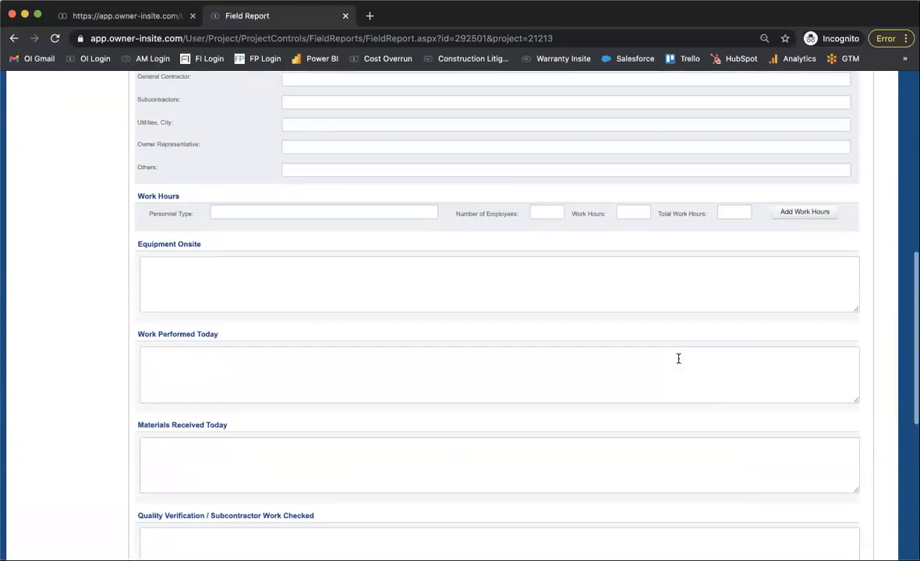
scroll(678, 359, up, 6)
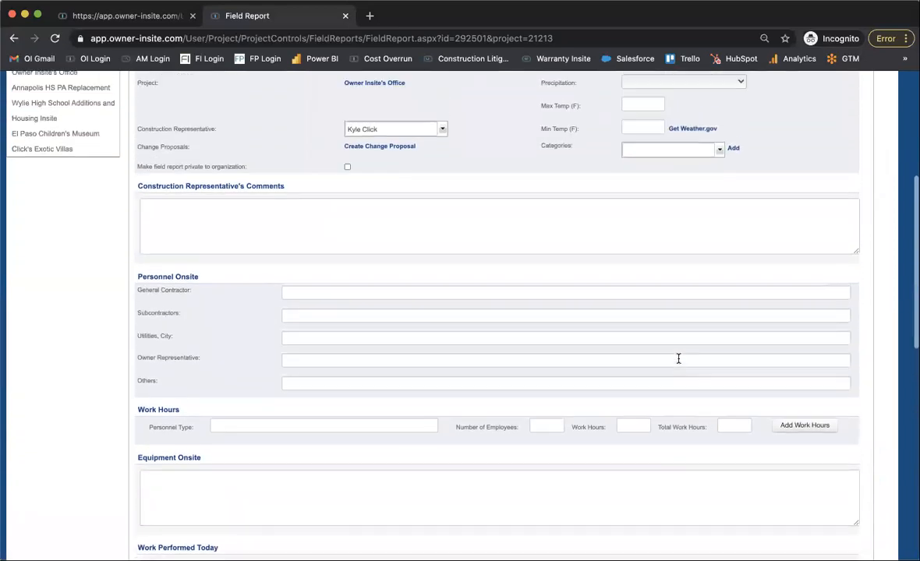
scroll(678, 360, up, 3)
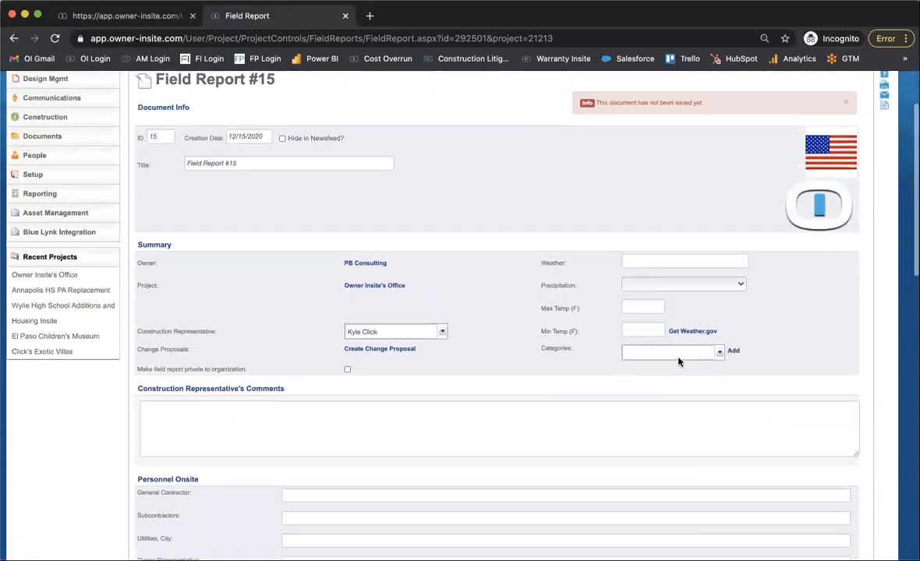
scroll(678, 358, down, 1)
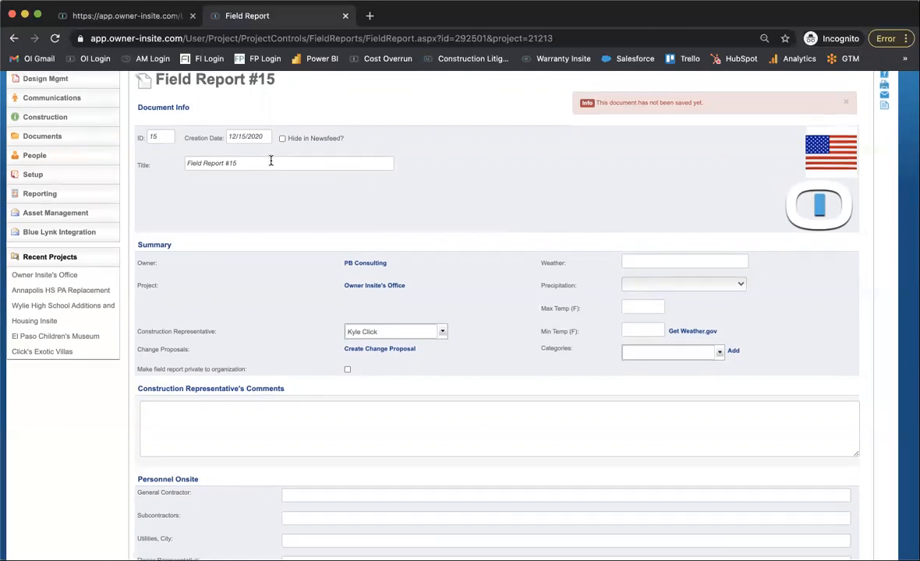
scroll(271, 161, up, 1)
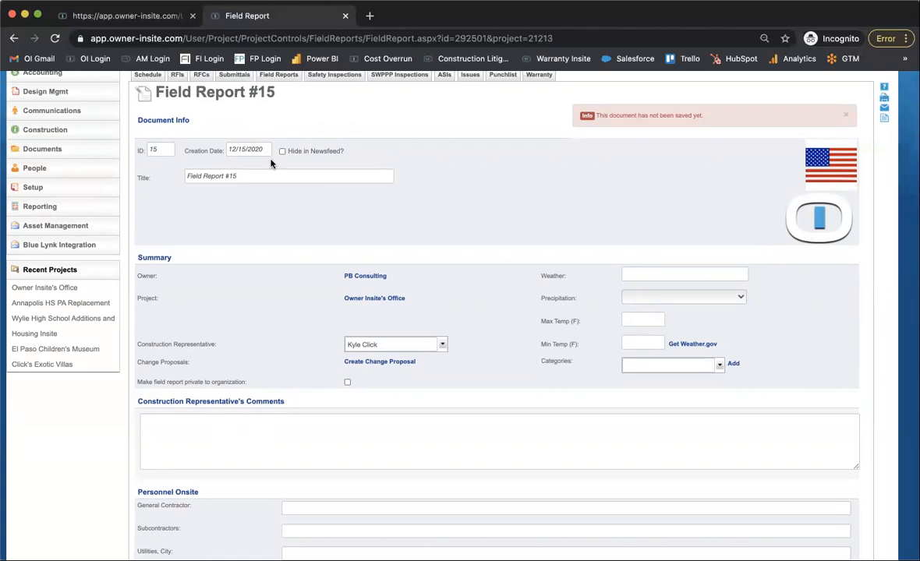
scroll(270, 161, up, 3)
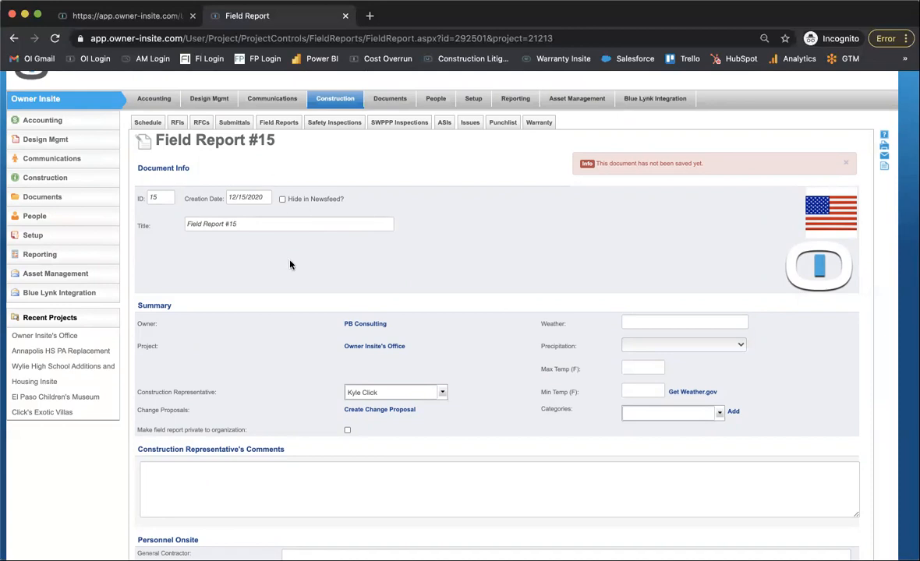
scroll(289, 264, down, 15)
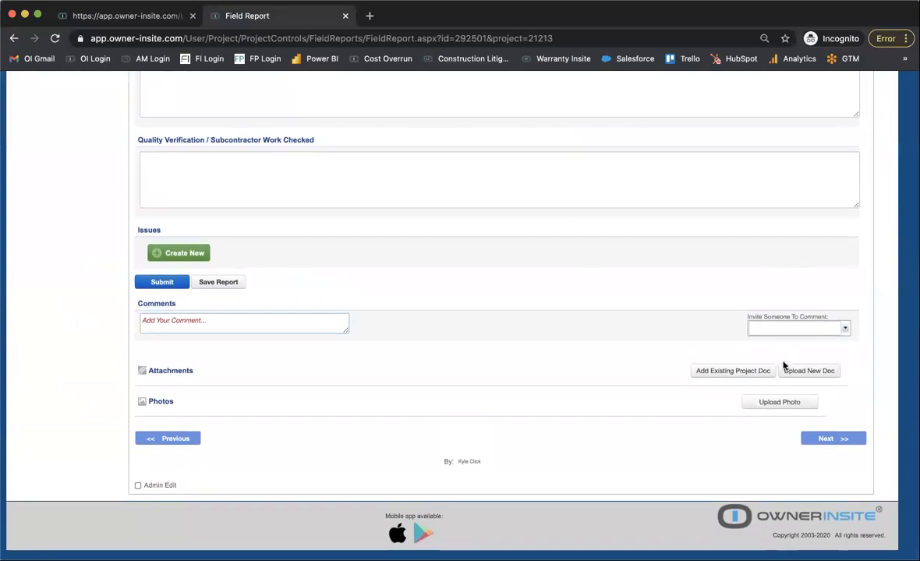
scroll(580, 299, up, 3)
scroll(579, 299, up, 10)
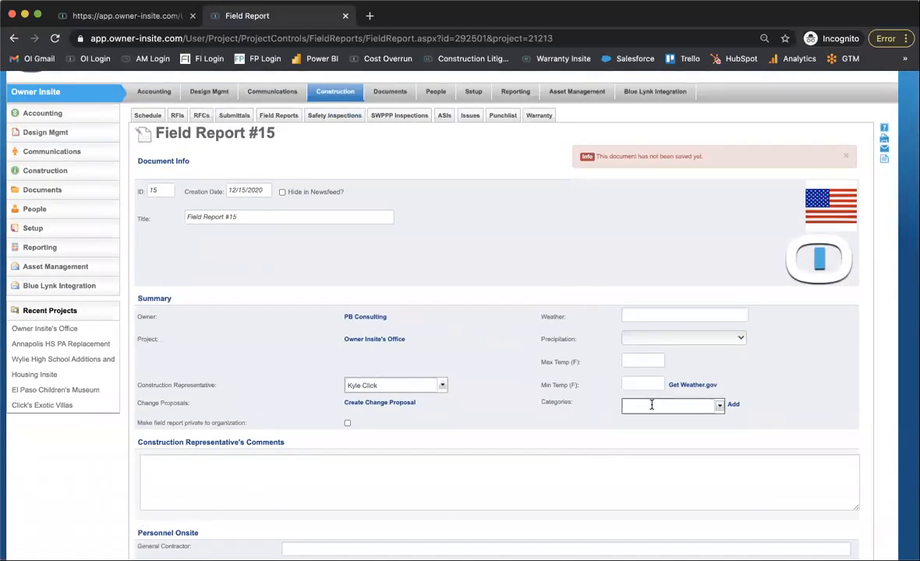
Add the existing category "contractor daily report" to the field report's Summary section.
scroll(646, 423, up, 5)
click(639, 404)
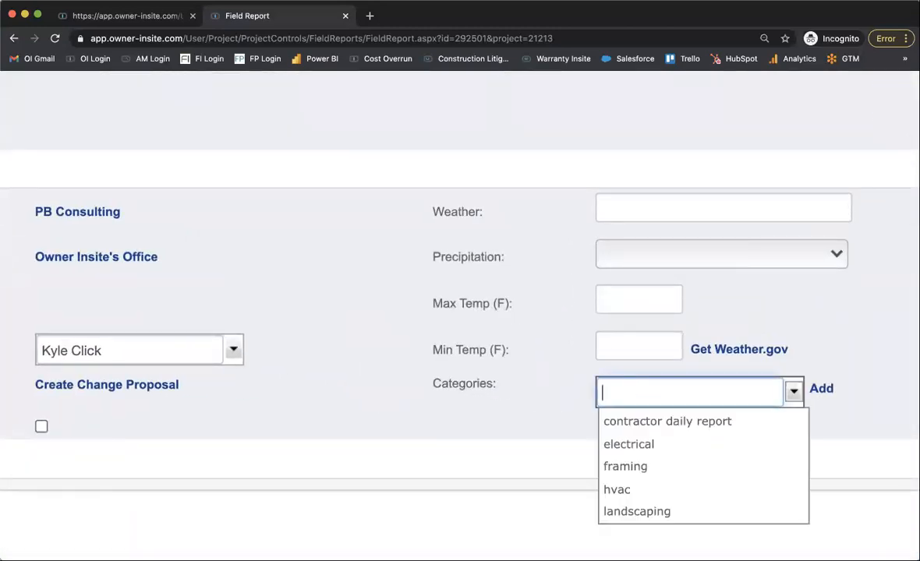
text(contractor daily report)
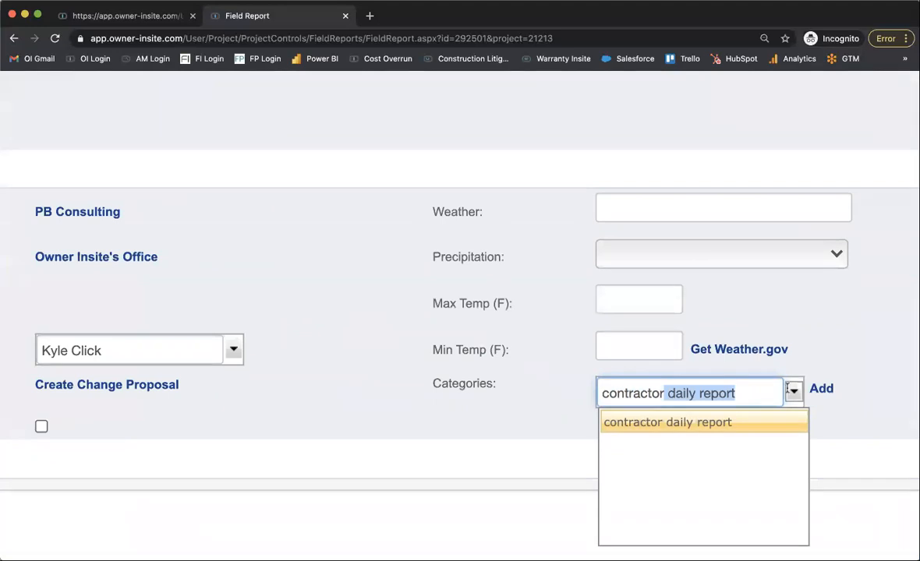
click(822, 388)
click(822, 388)
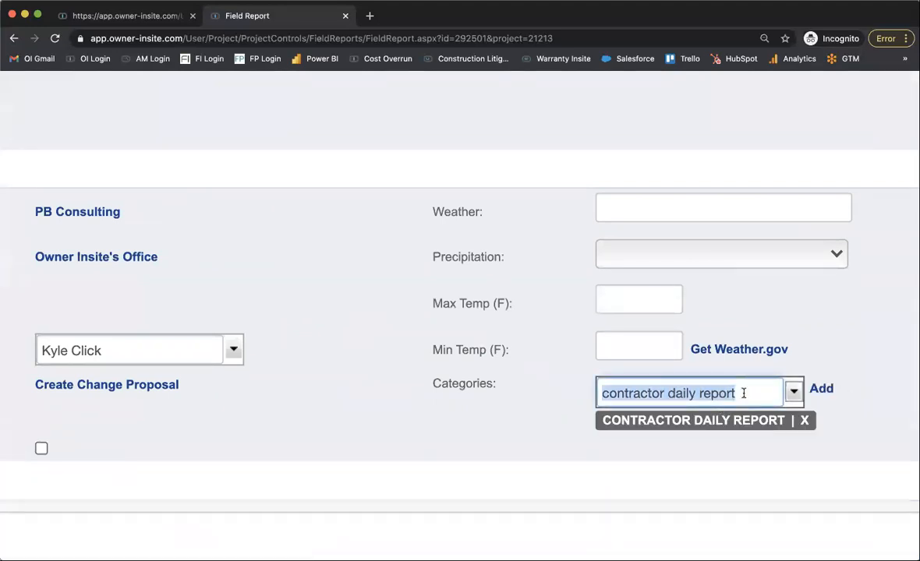
Add a new category "architect's" to the field report and return to the Field Reports log without saving.
triple_click(743, 392)
text(architect's)
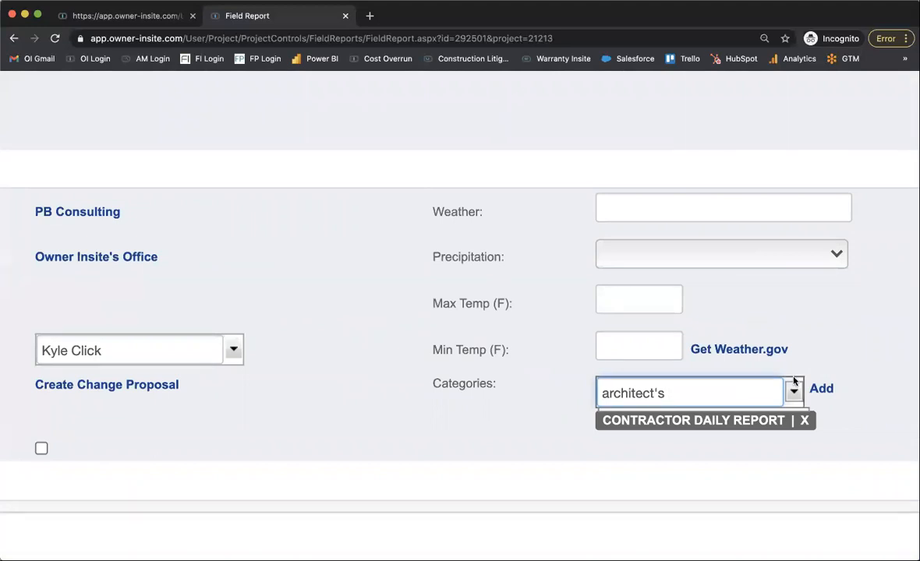
click(819, 396)
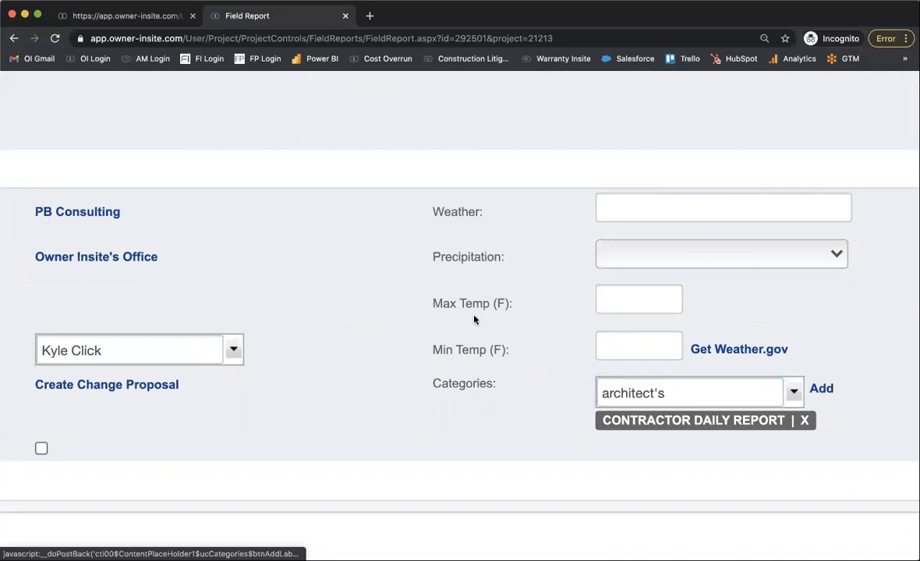
scroll(460, 315, down, 5)
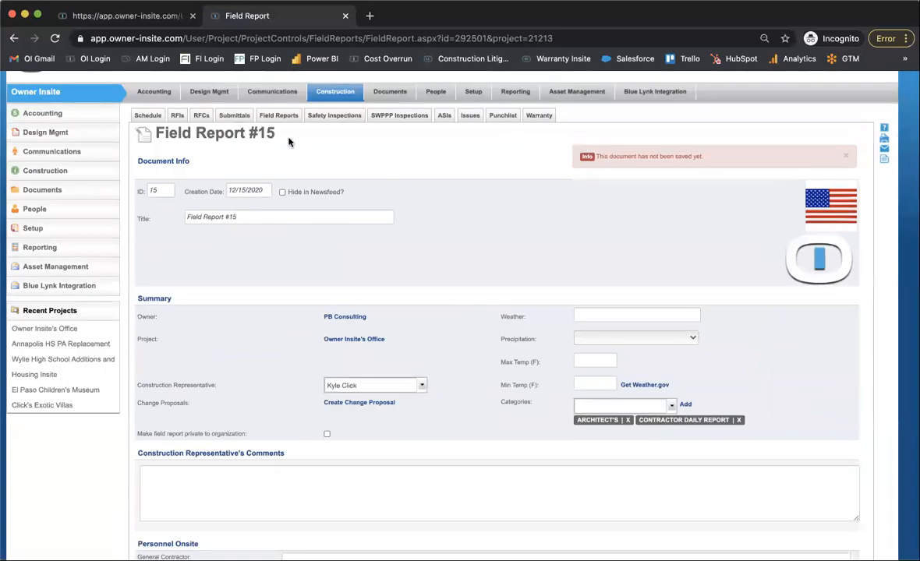
click(271, 120)
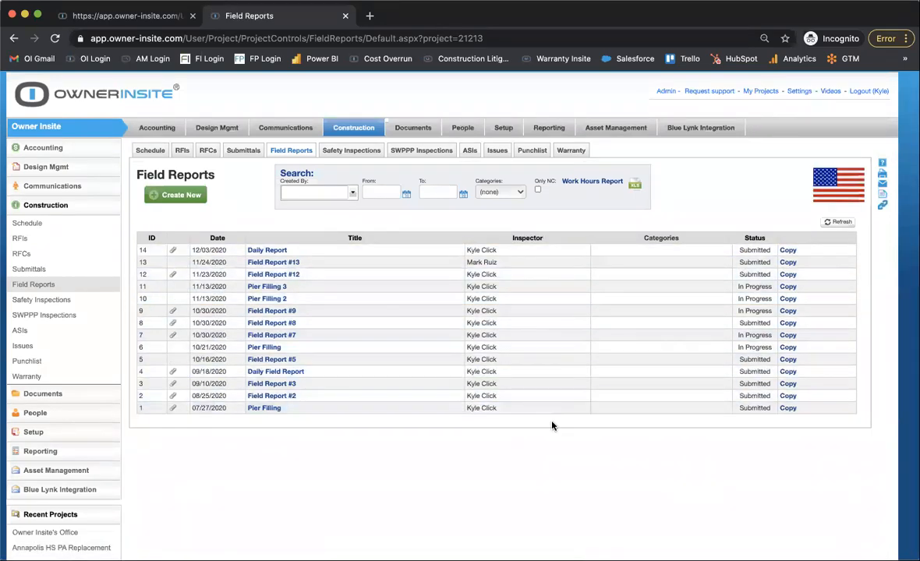
Filter the Field Reports log by the category "architect's" and reset the category filter to (none).
click(520, 195)
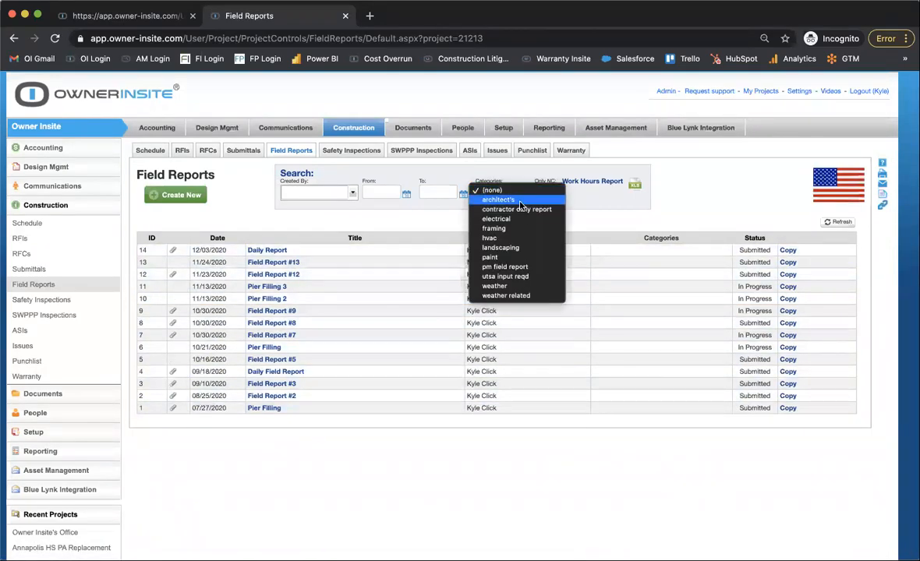
click(503, 200)
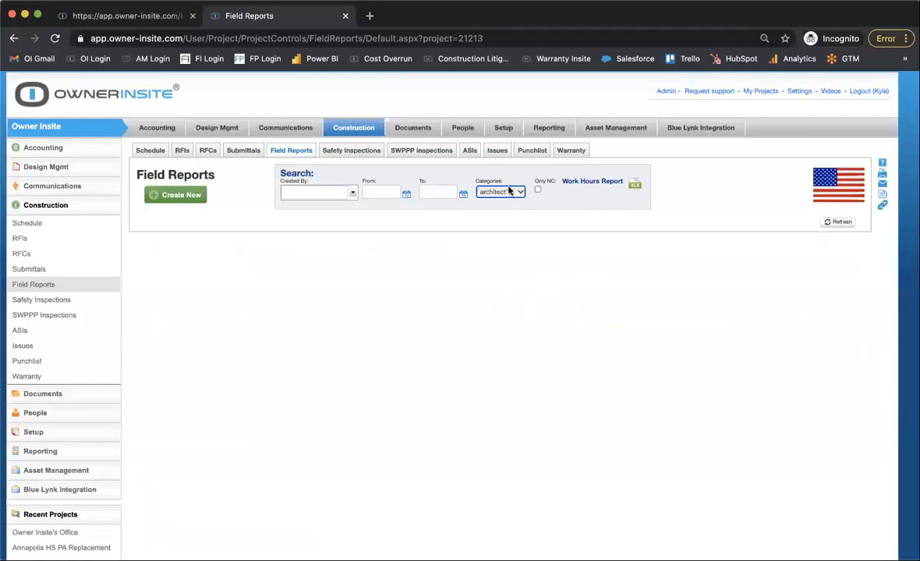
click(509, 190)
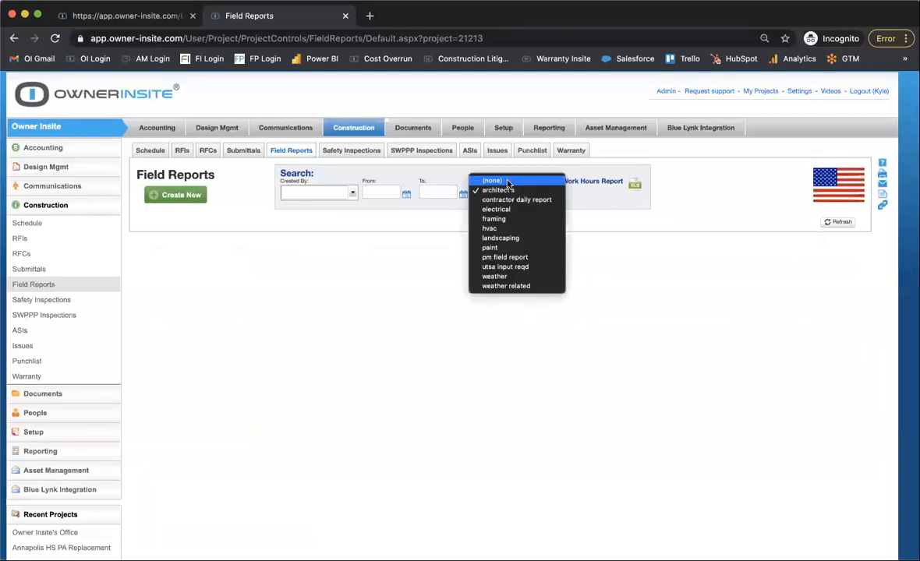
click(506, 182)
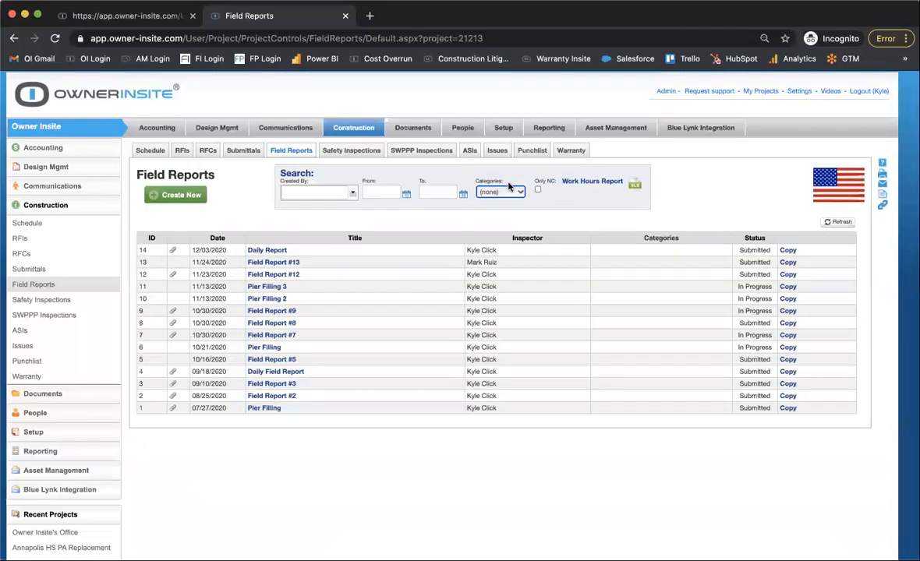
Look over the available category filter options in the Field Reports log, keeping the filter at (none).
click(508, 188)
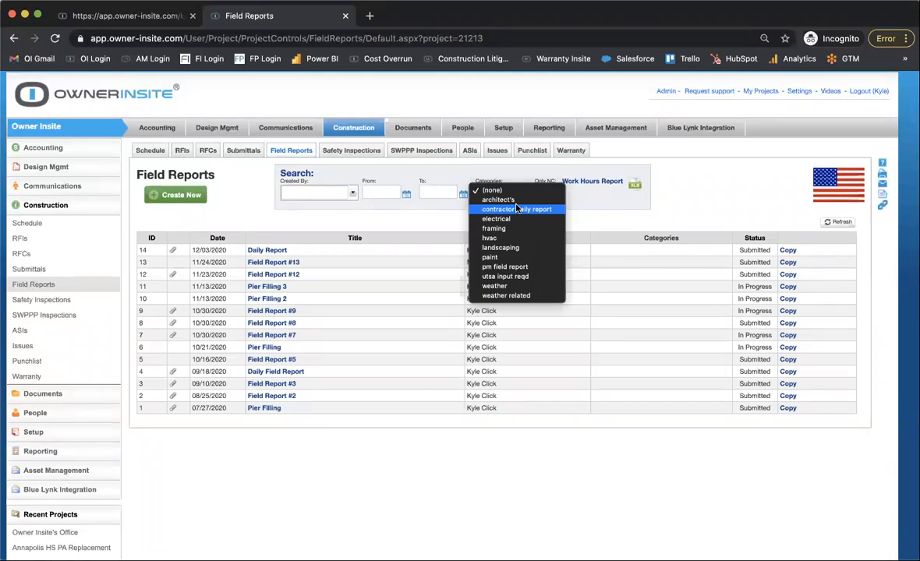
key(Escape)
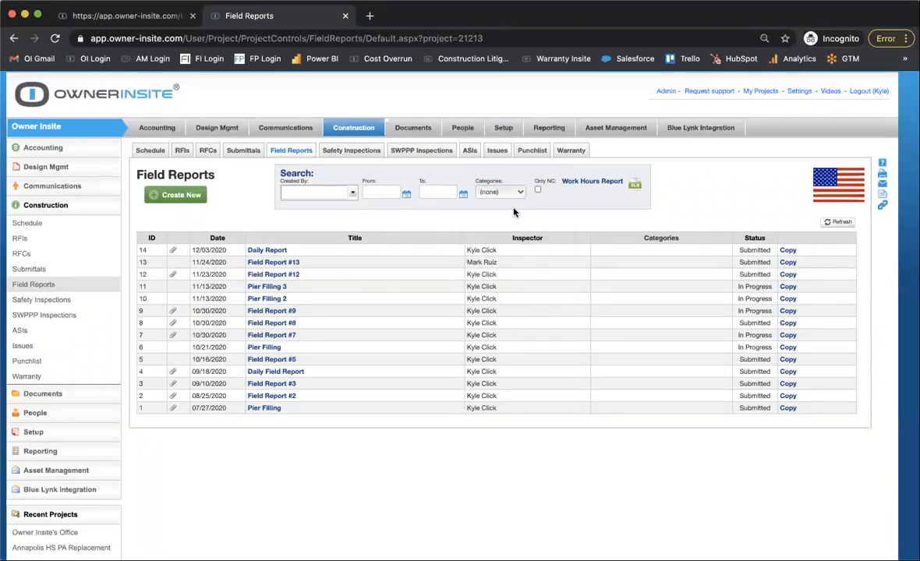
click(500, 192)
key(Escape)
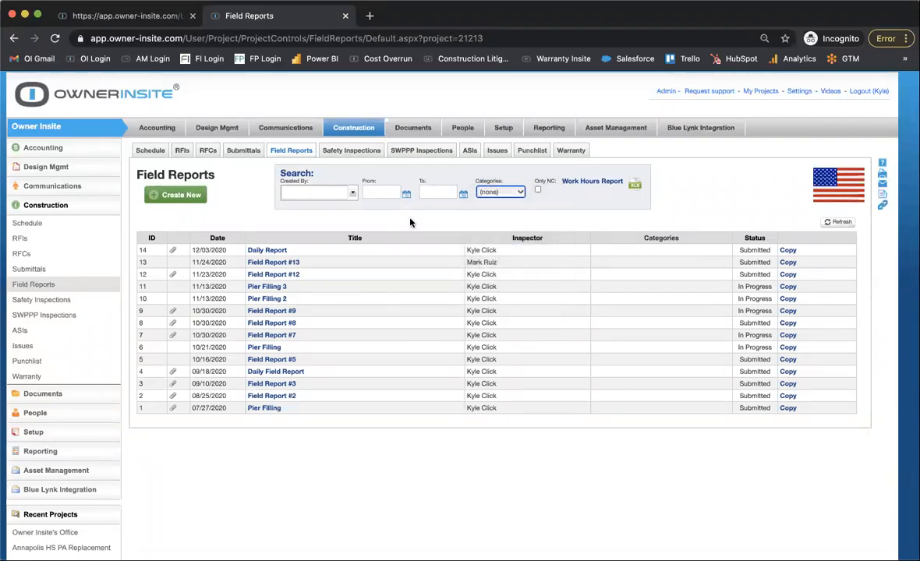
Create another field report from the Field Reports log.
click(202, 196)
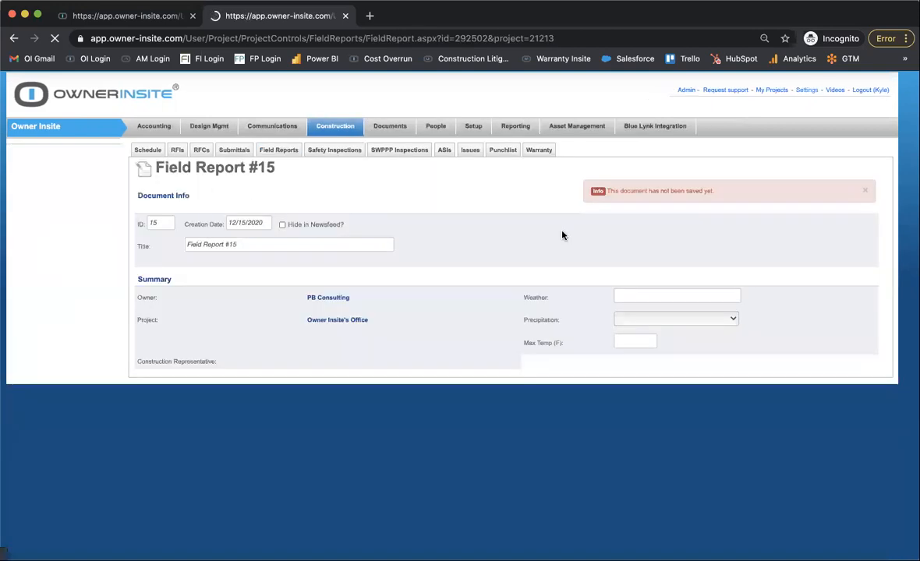
scroll(641, 381, up, 5)
scroll(590, 484, down, 2)
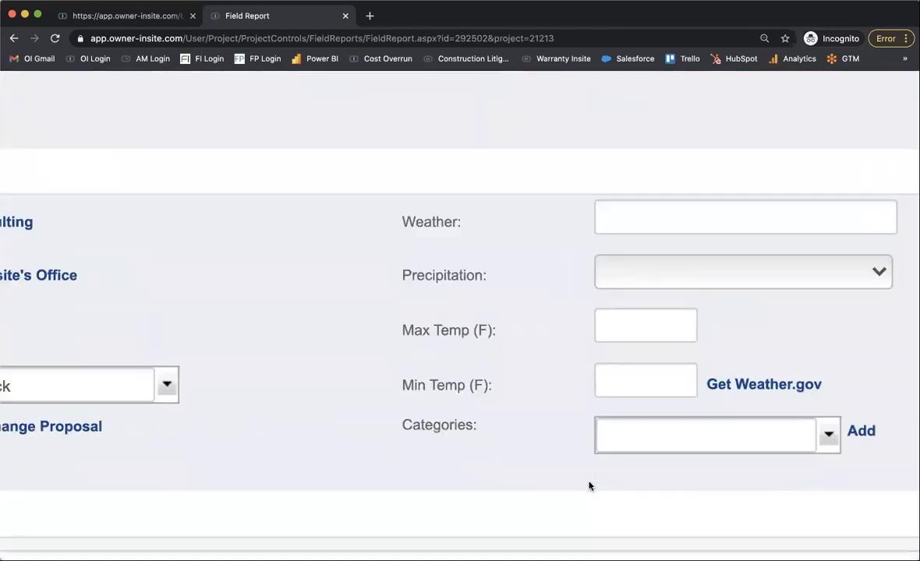
Add a new category "PHA" to the field report's Summary section and save the report.
click(653, 404)
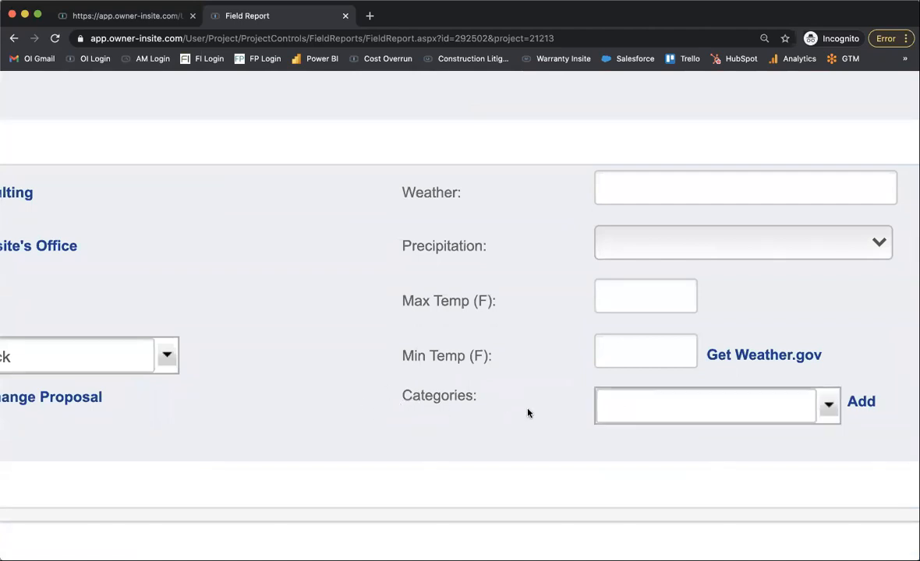
click(690, 399)
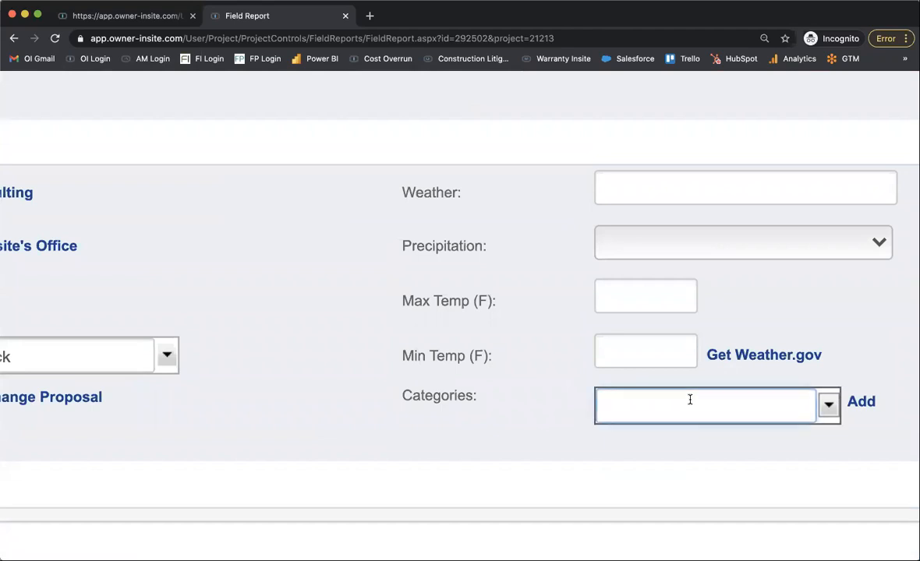
text(c)
key(BackSpace)
key(BackSpace)
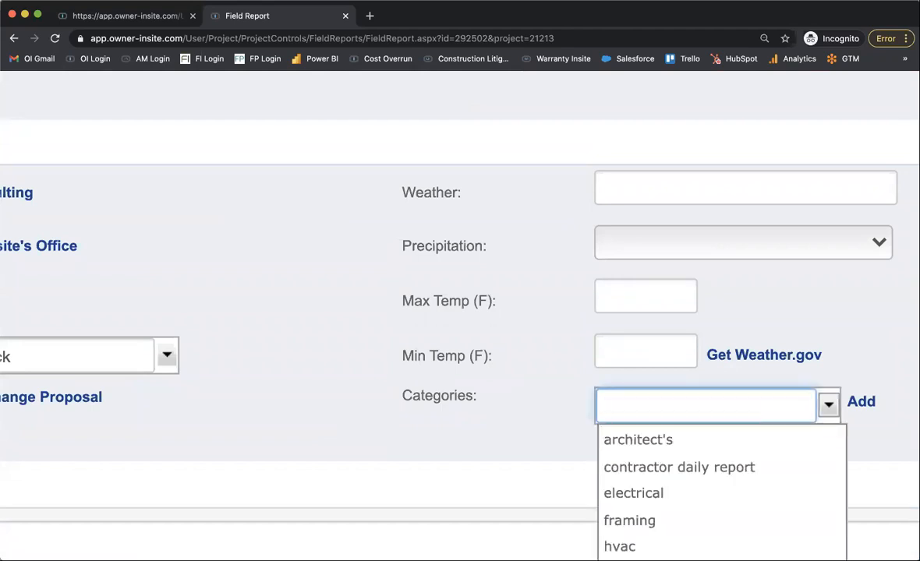
text(O)
key(BackSpace)
text(pHA)
key(BackSpace)
key(BackSpace)
text(ha)
click(862, 405)
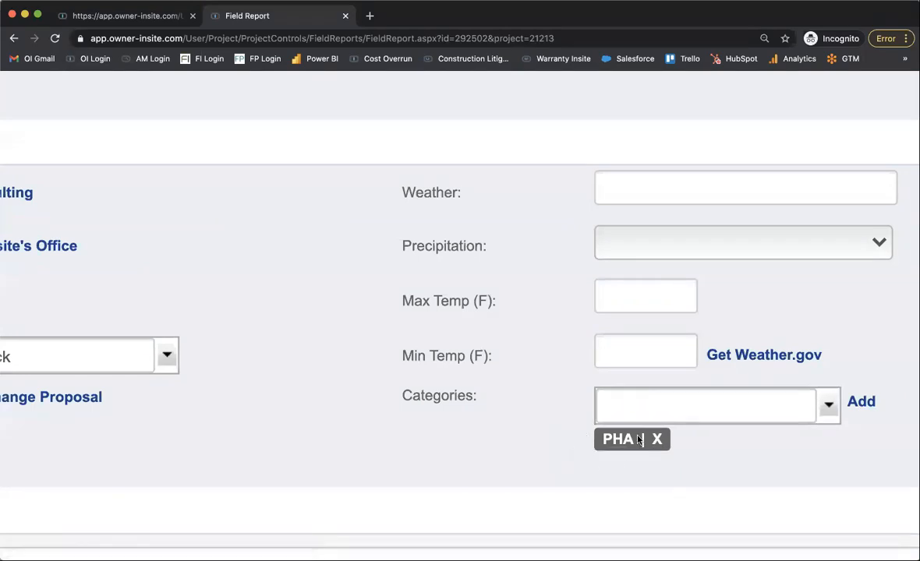
scroll(485, 439, down, 15)
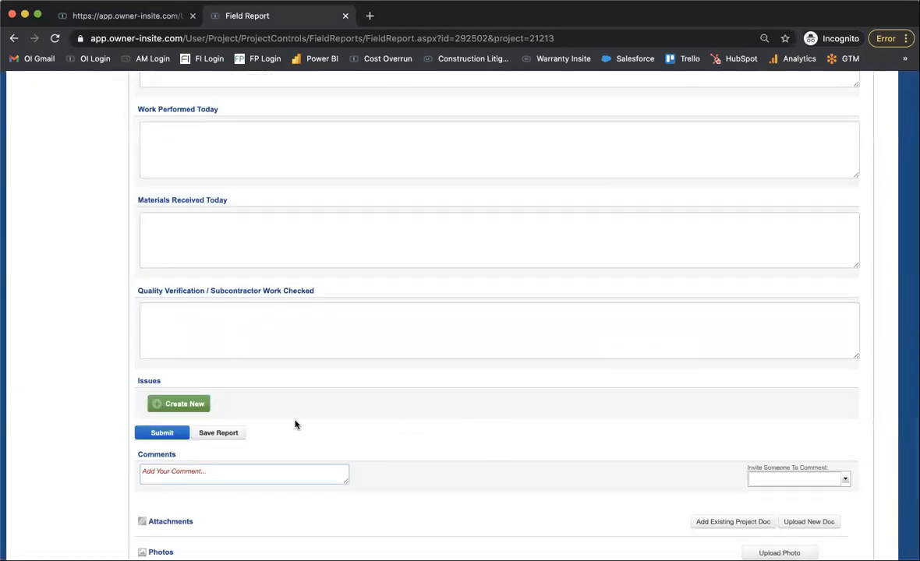
click(217, 433)
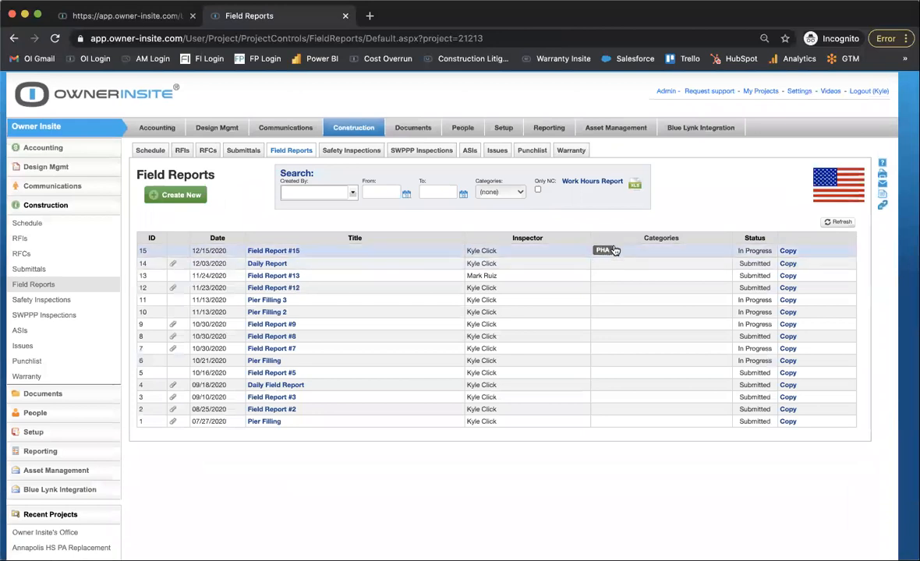
Filter the Field Reports log by the category "pha" and open Field Report #15.
click(492, 192)
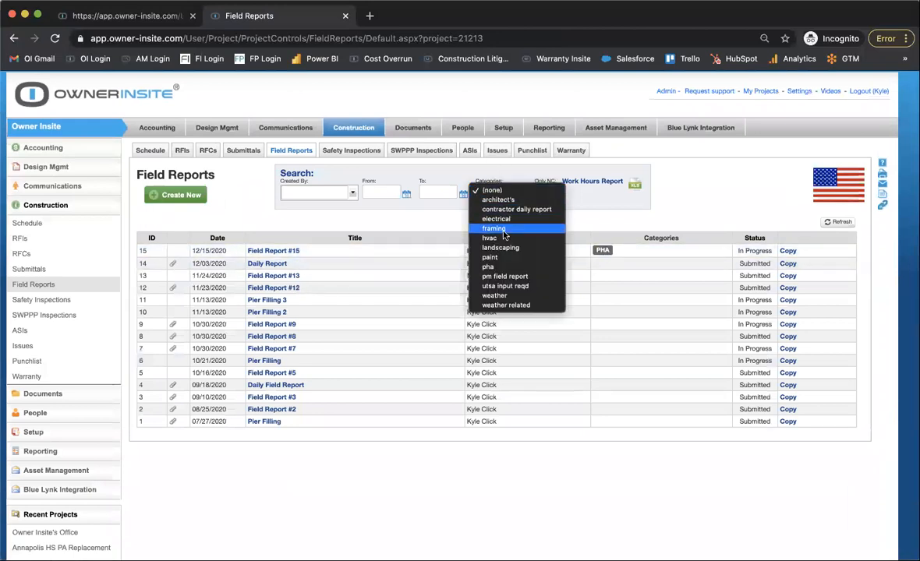
click(489, 267)
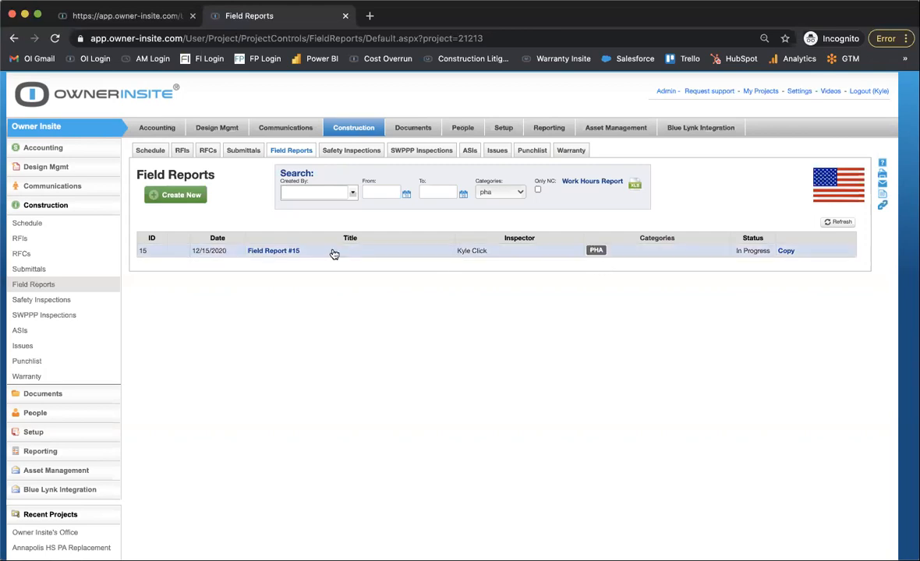
click(292, 251)
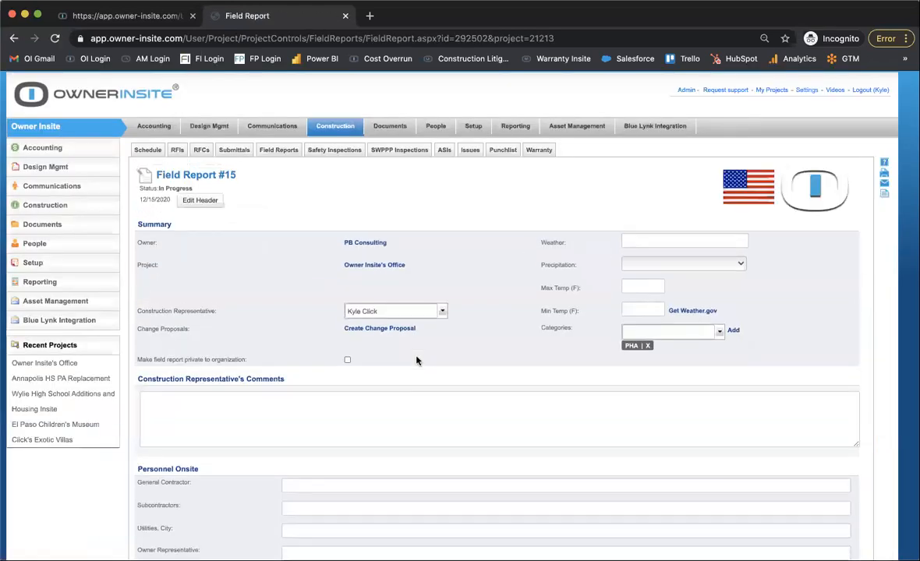
click(204, 201)
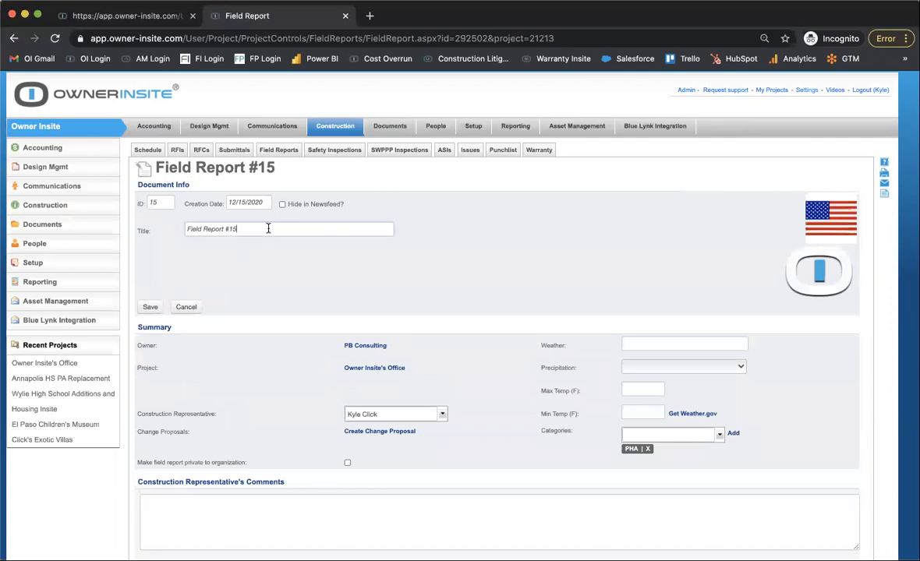
triple_click(269, 228)
text(Unit)
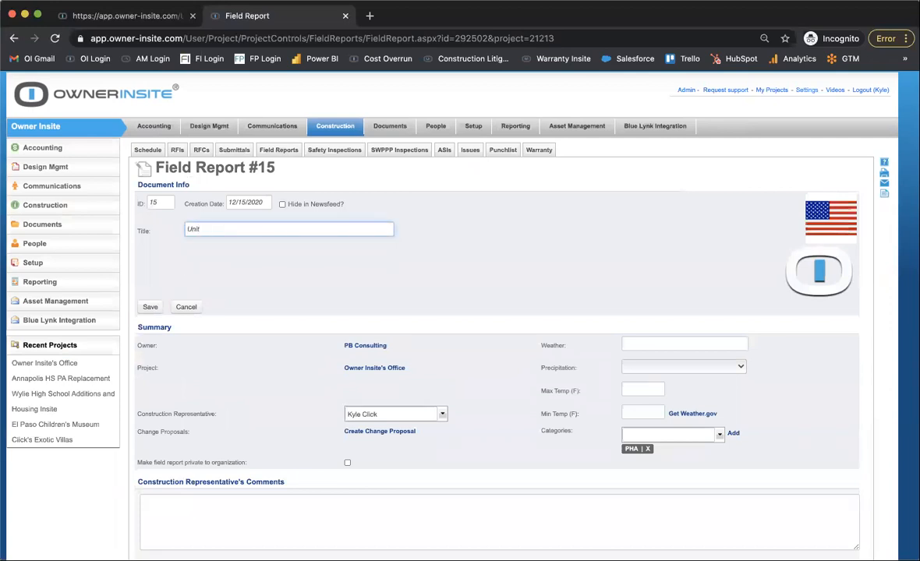
scroll(277, 275, down, 15)
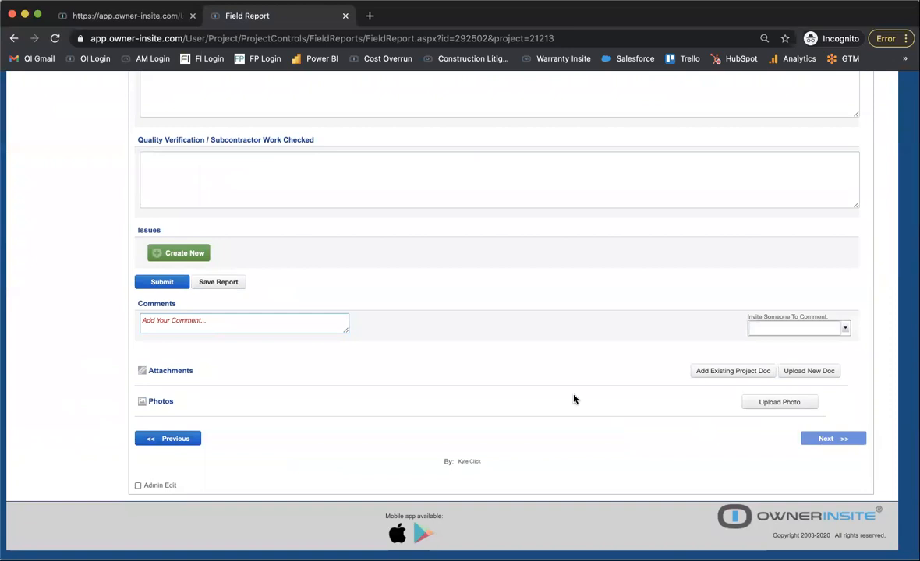
scroll(574, 399, up, 15)
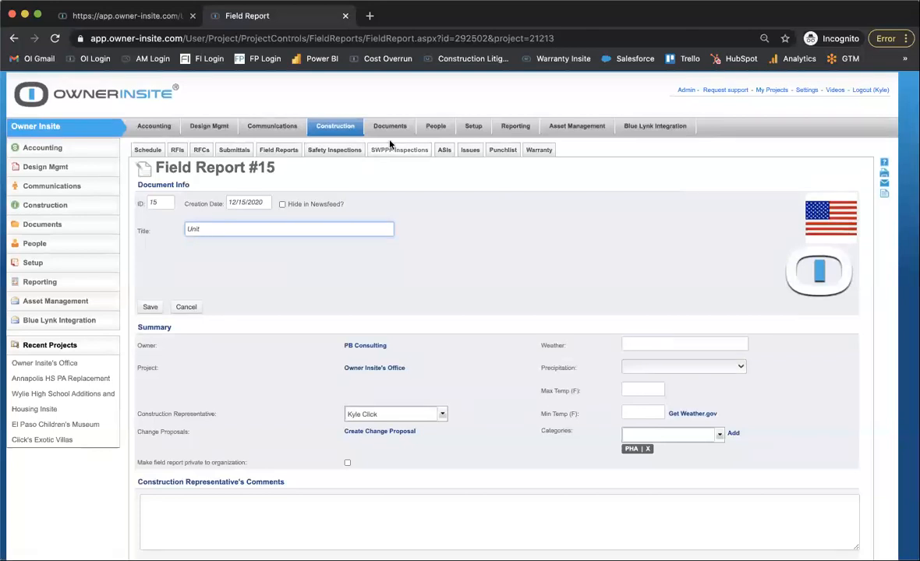
click(277, 153)
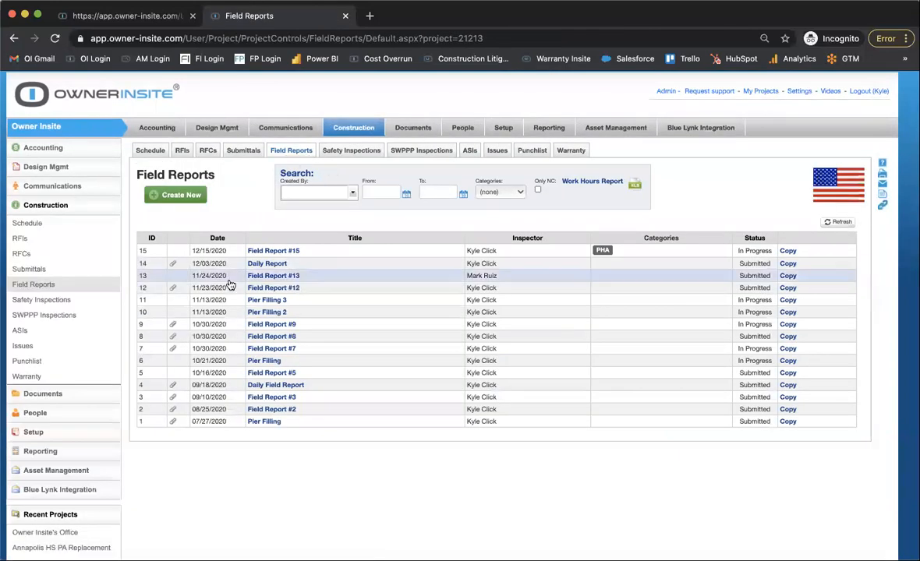
Reopen Field Report #15, change its title to "Unit A, B, C" and save the header.
click(294, 250)
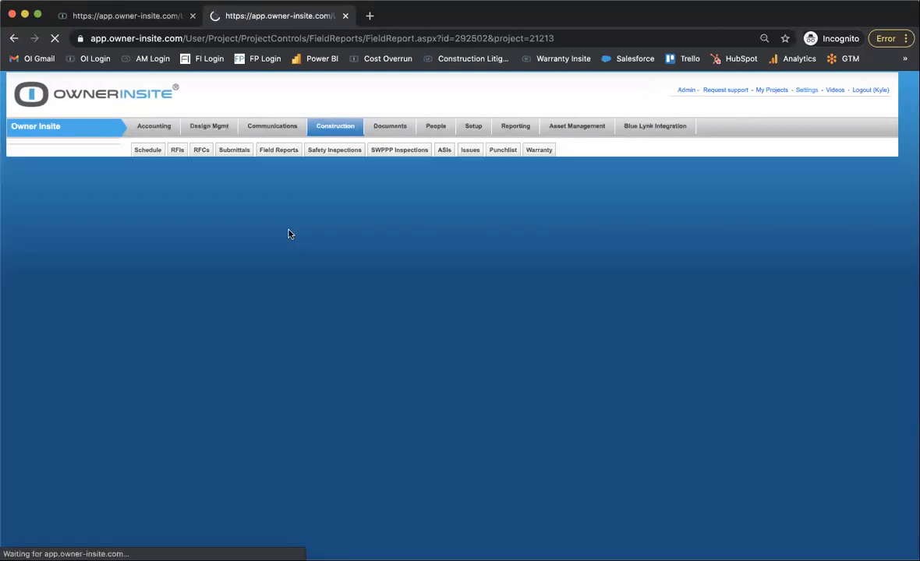
click(201, 202)
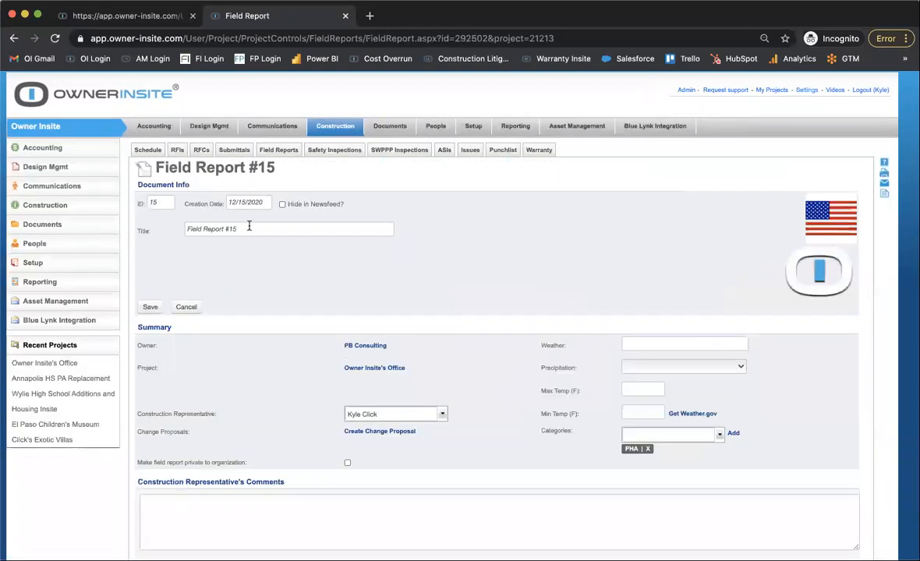
triple_click(305, 226)
text(Unit A)
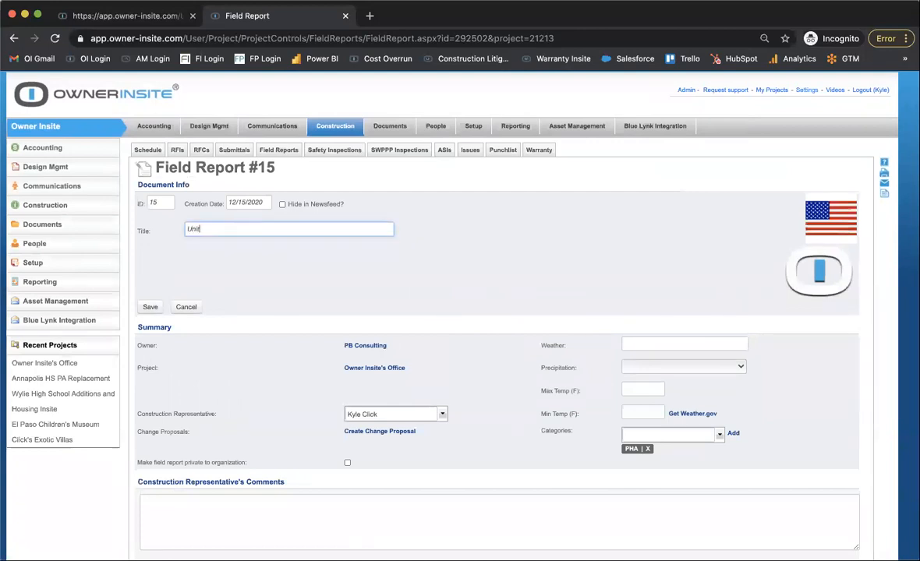
text(, B , C)
click(150, 306)
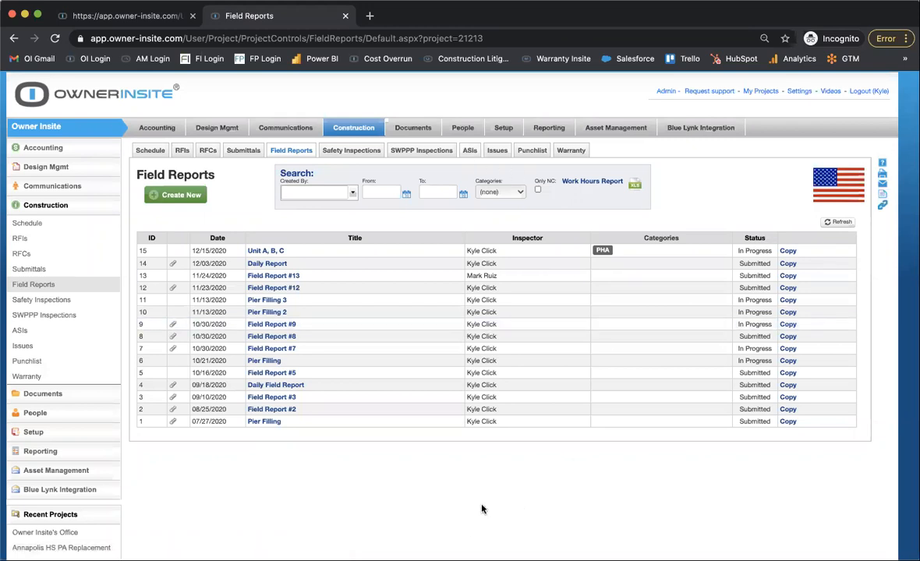
View the Pier Filling field report dated 07/27/2020 and go to the project's ASIs log.
click(427, 422)
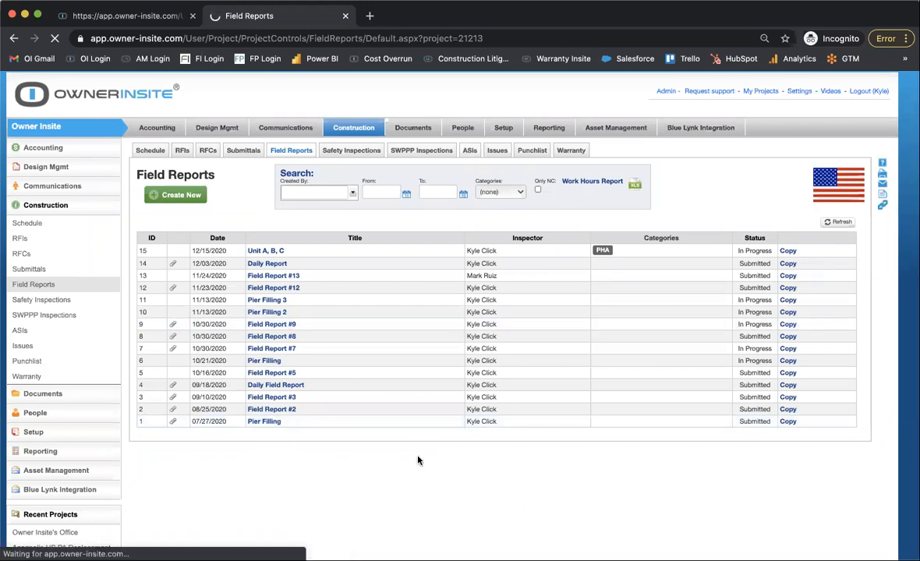
click(444, 150)
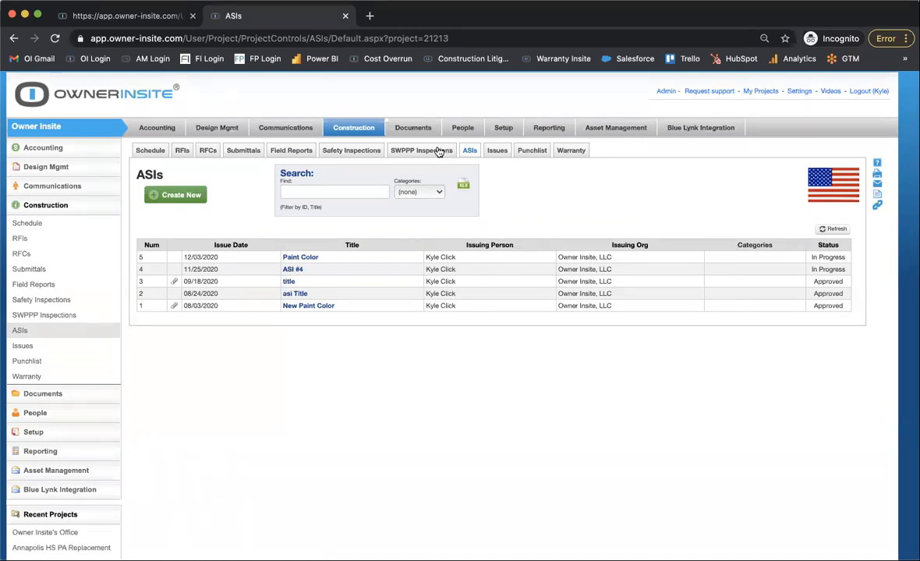
Create a new ASI and set its Submit To organization to Owner Insite, LLC.
click(177, 201)
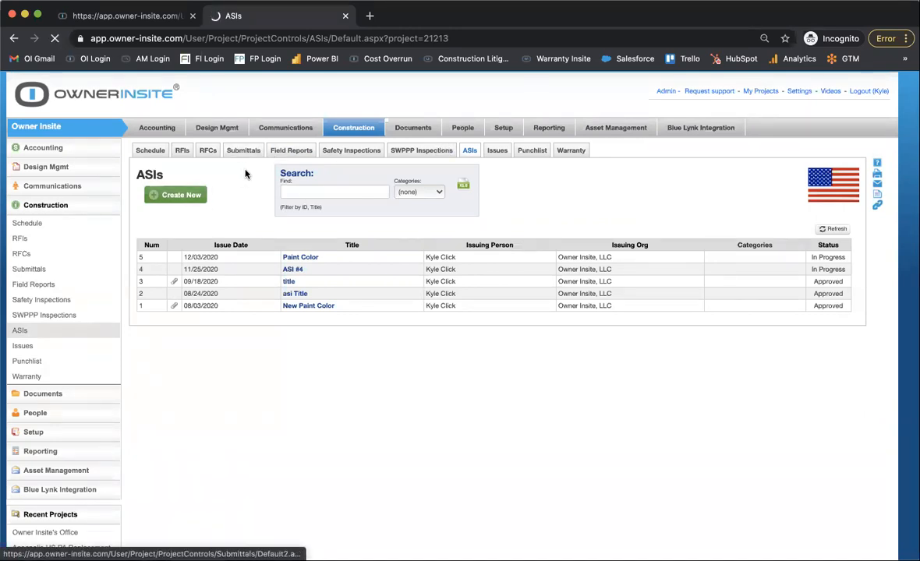
scroll(306, 407, down, 2)
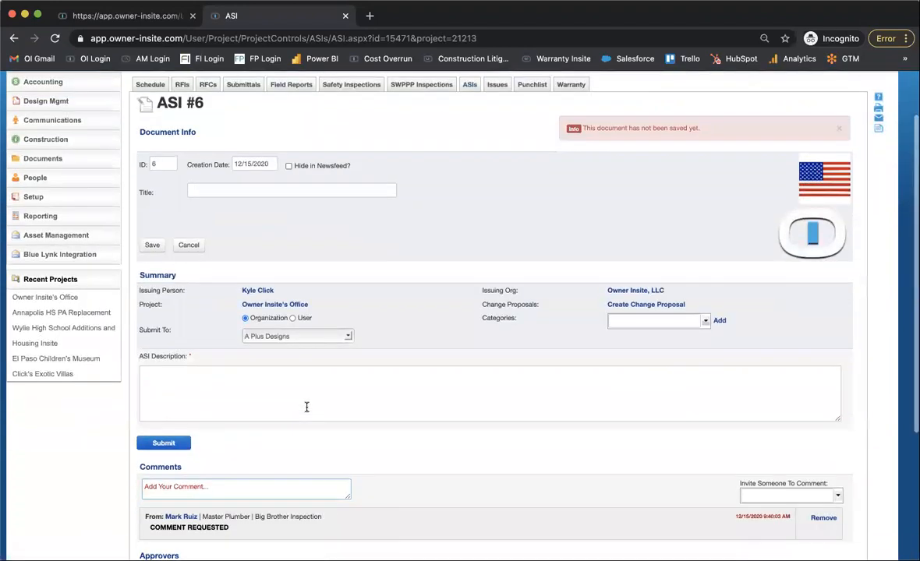
click(319, 190)
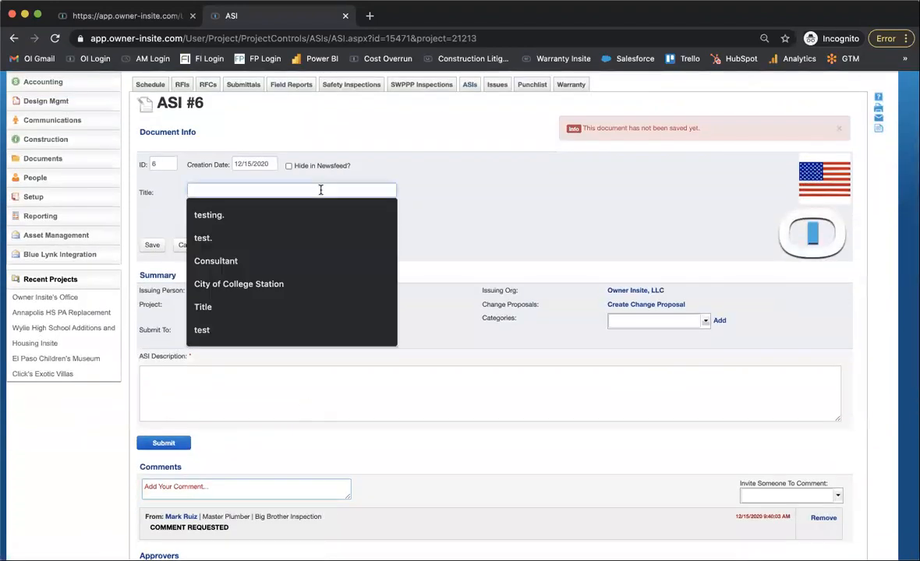
click(419, 186)
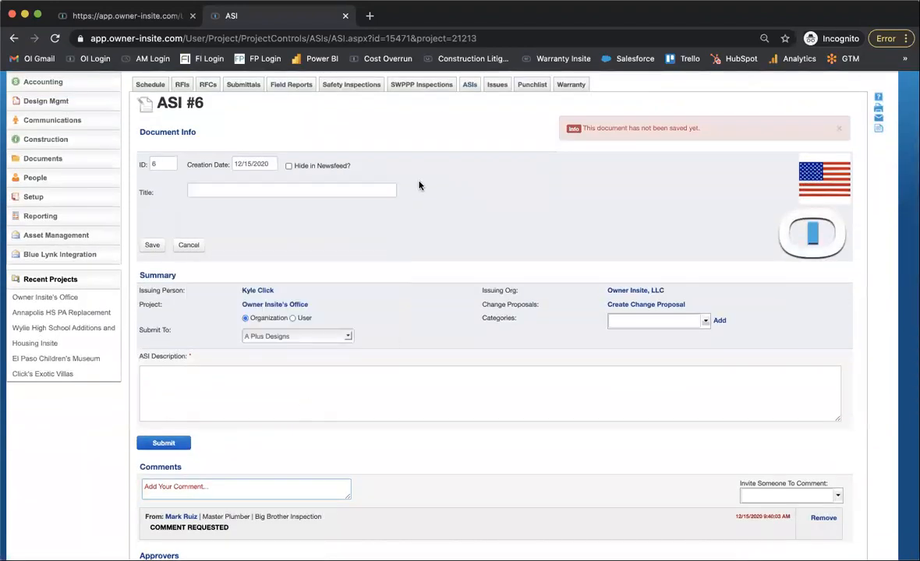
click(327, 336)
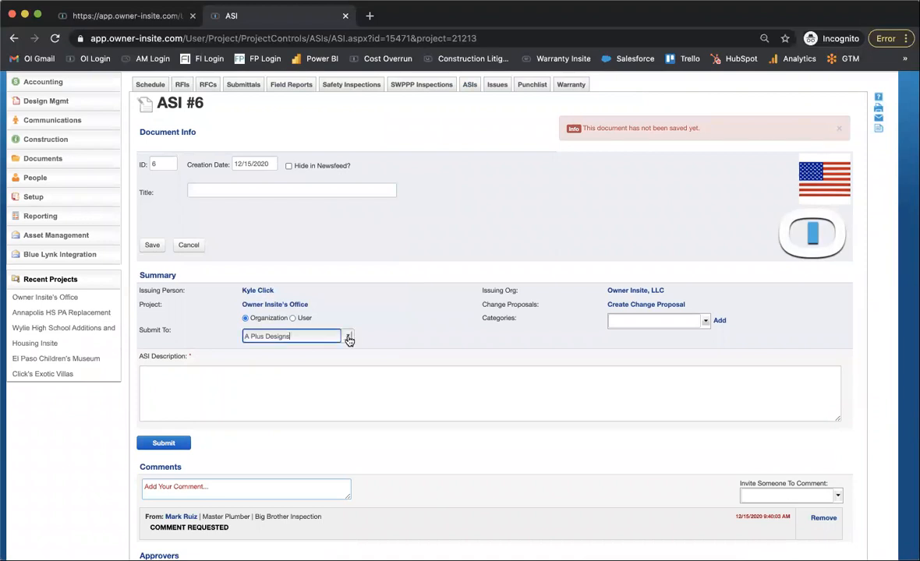
scroll(301, 429, down, 2)
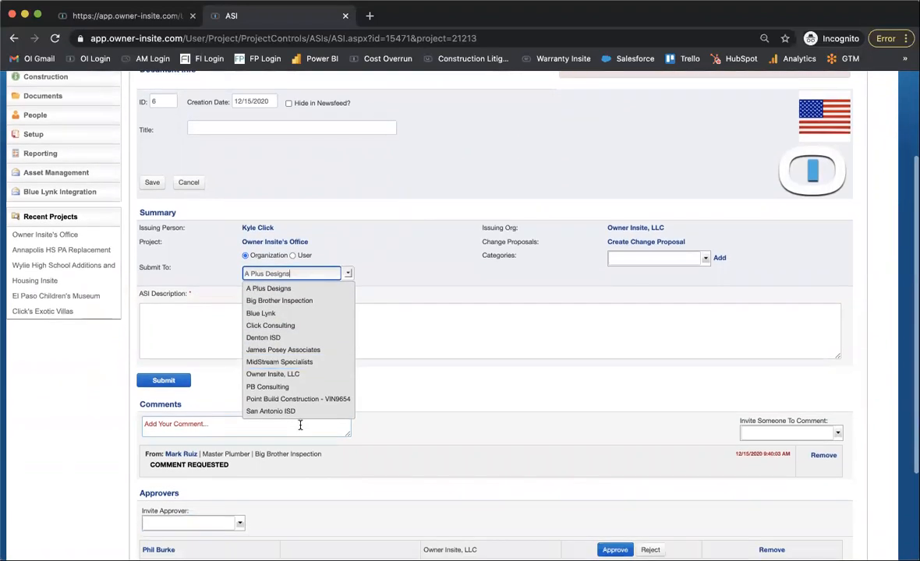
click(314, 375)
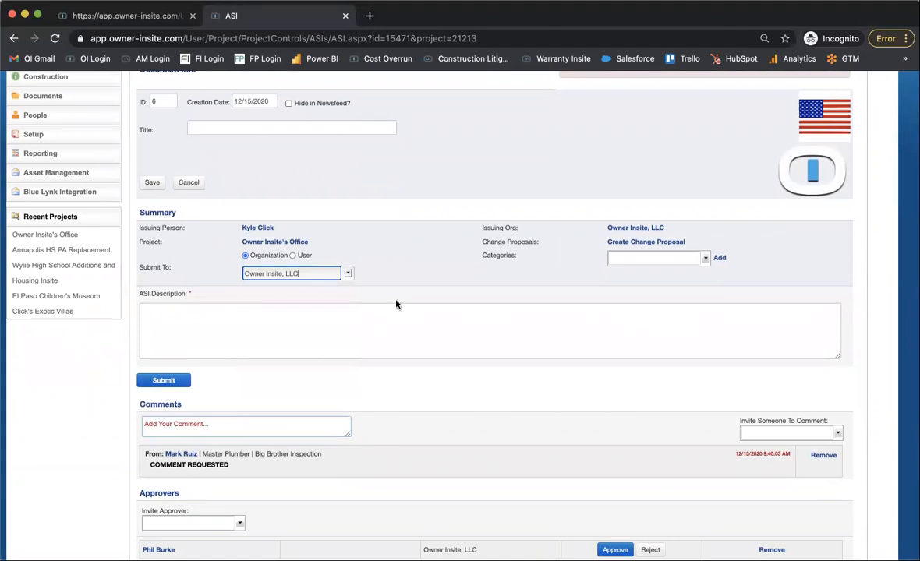
Review the new ASI form, including its header, summary, description, comments, approvers and attachments sections.
scroll(353, 415, down, 2)
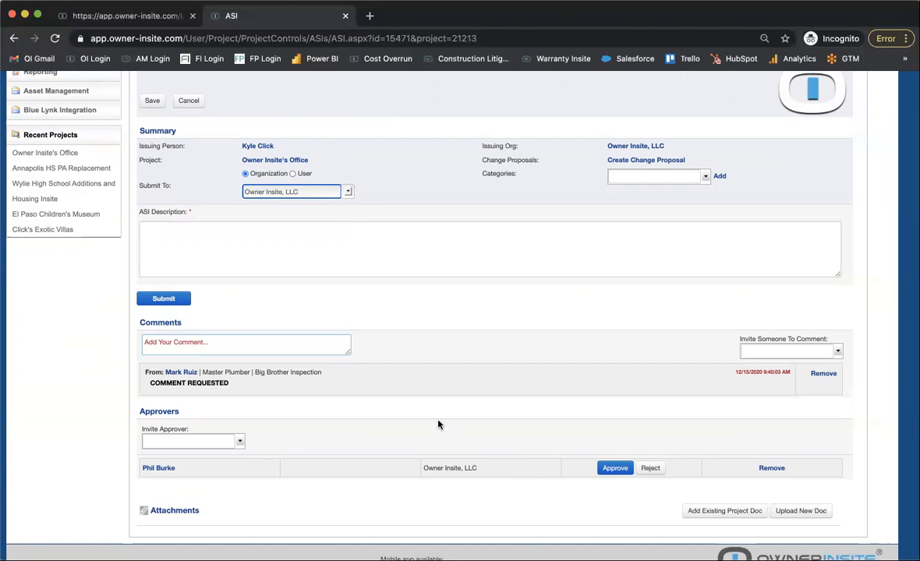
scroll(459, 436, down, 2)
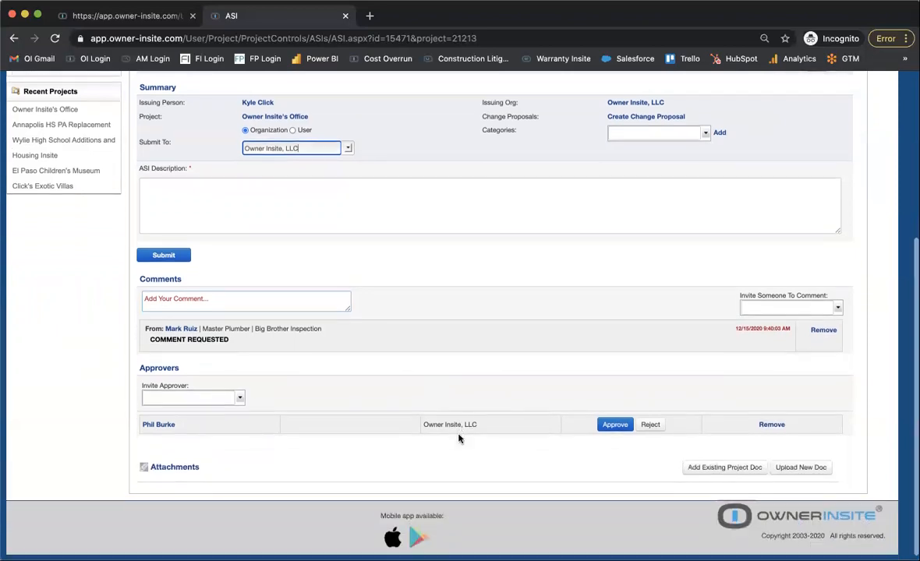
scroll(340, 80, up, 3)
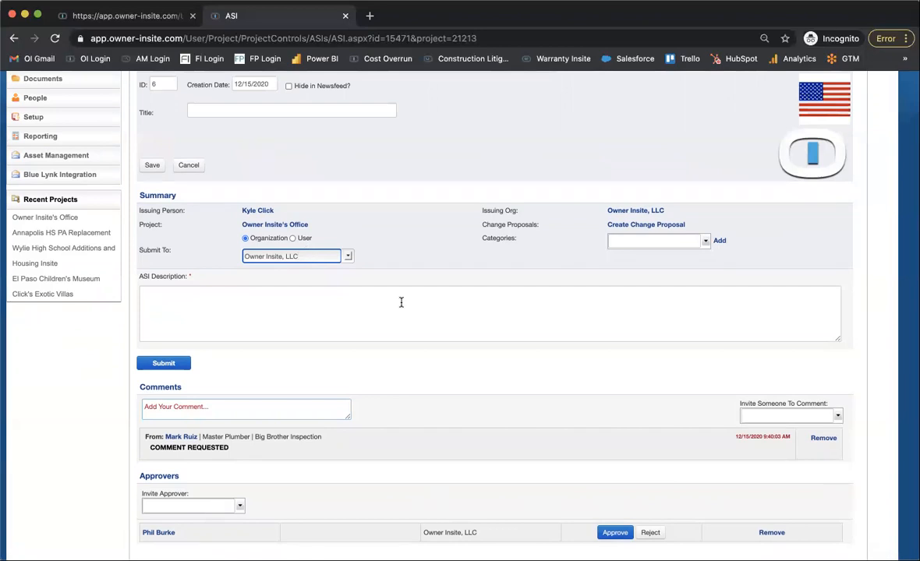
click(421, 318)
scroll(421, 318, down, 3)
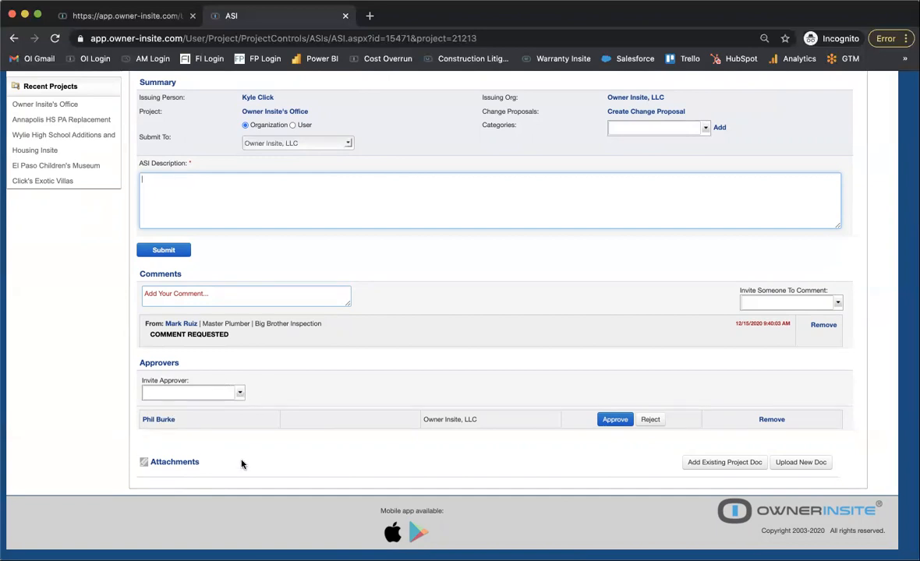
scroll(242, 465, up, 5)
scroll(241, 464, down, 5)
scroll(242, 464, up, 3)
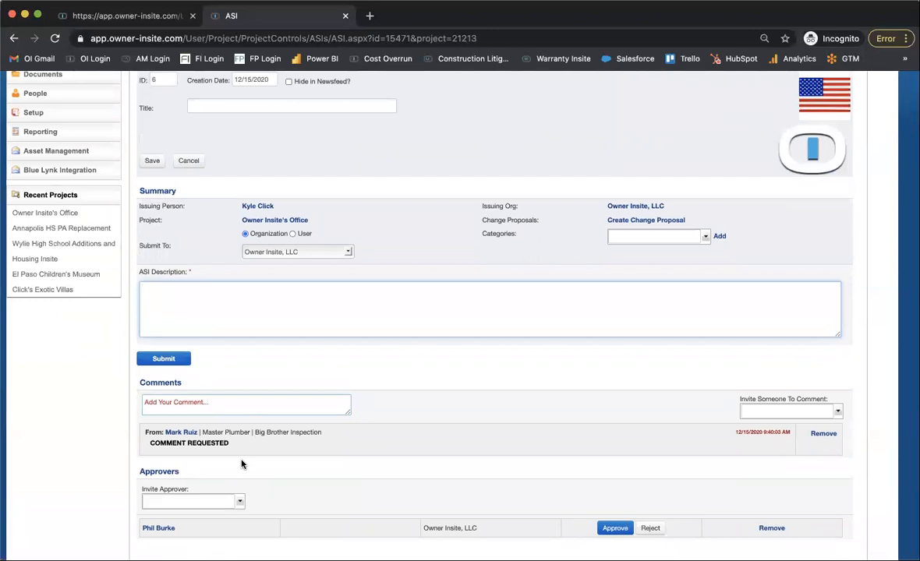
scroll(242, 465, up, 3)
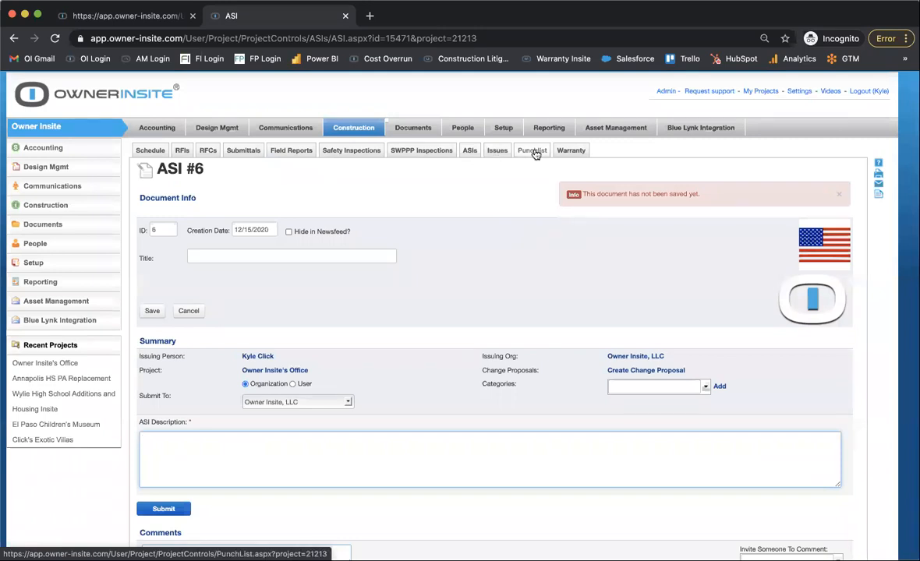
scroll(437, 318, down, 6)
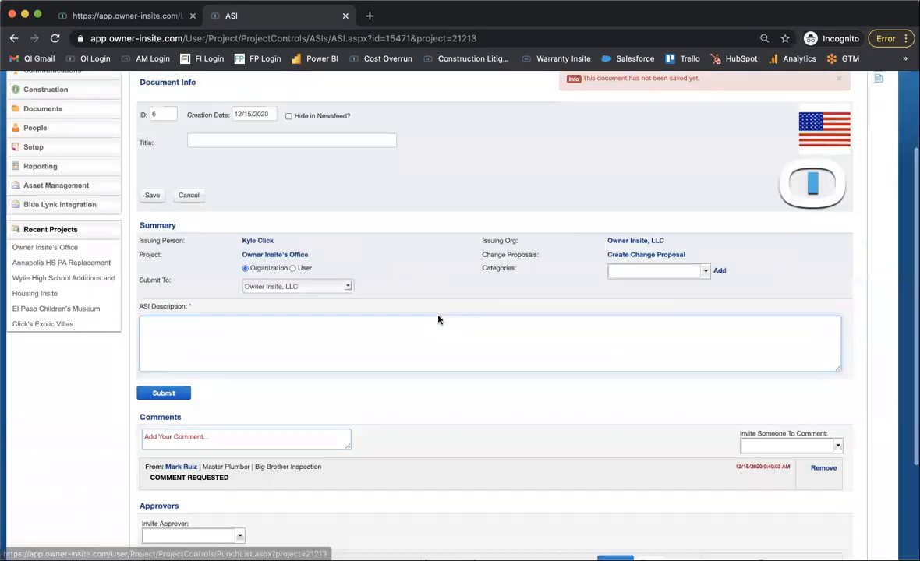
scroll(437, 319, up, 2)
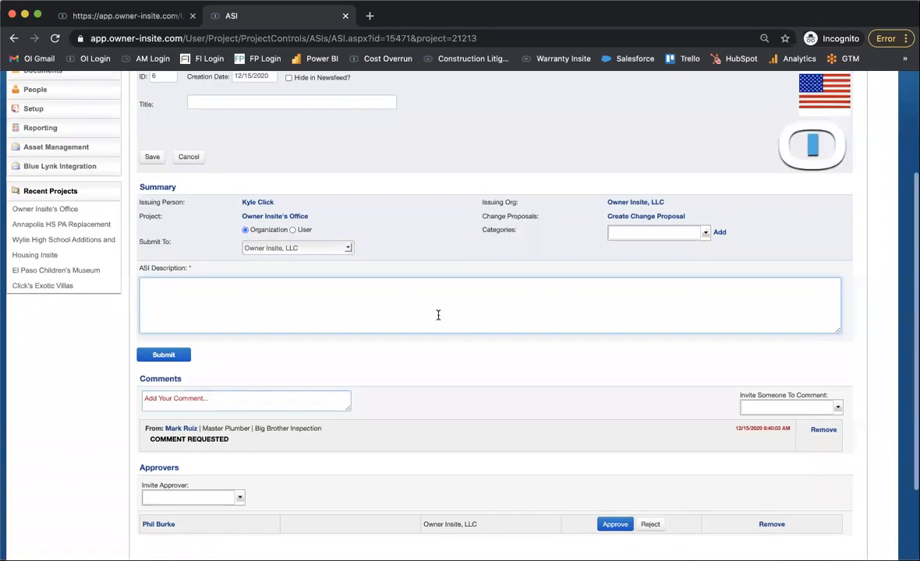
scroll(437, 316, up, 2)
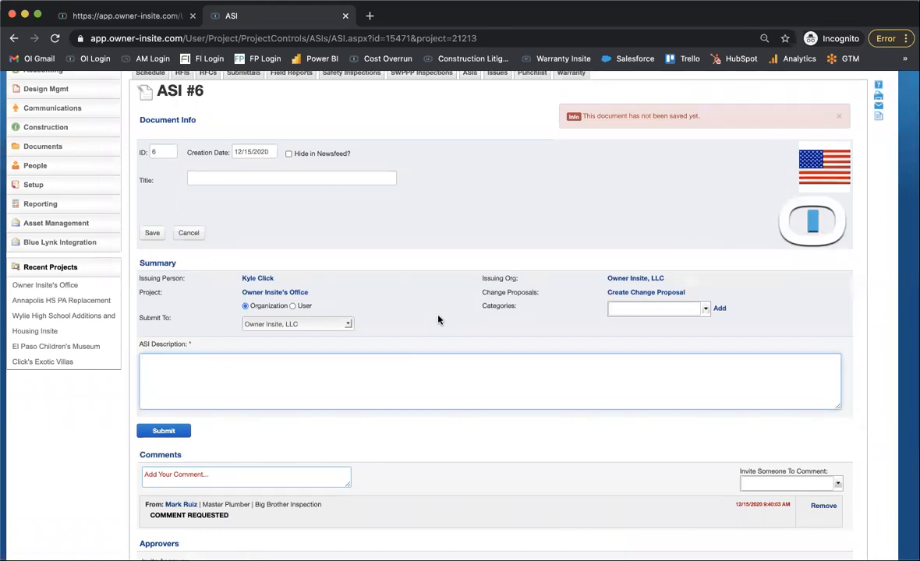
scroll(437, 319, up, 1)
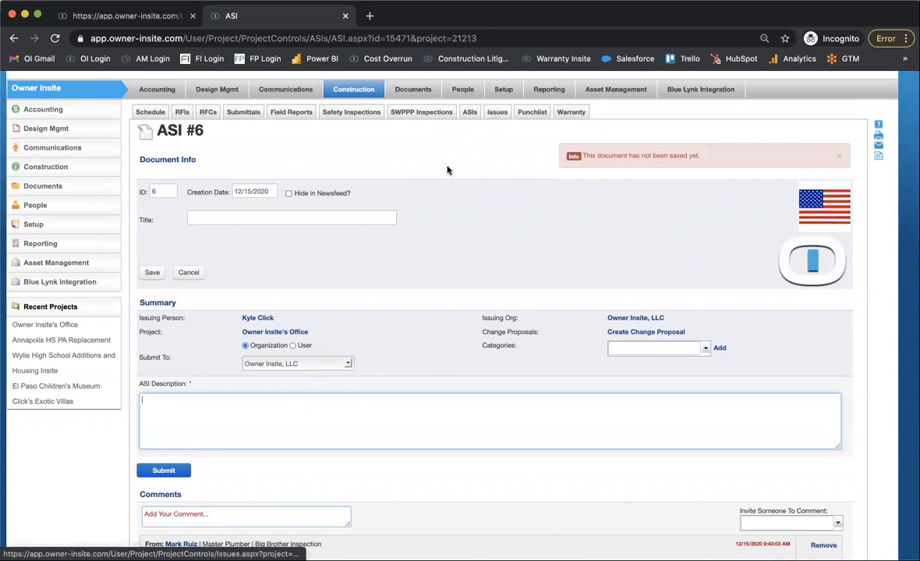
scroll(437, 179, down, 5)
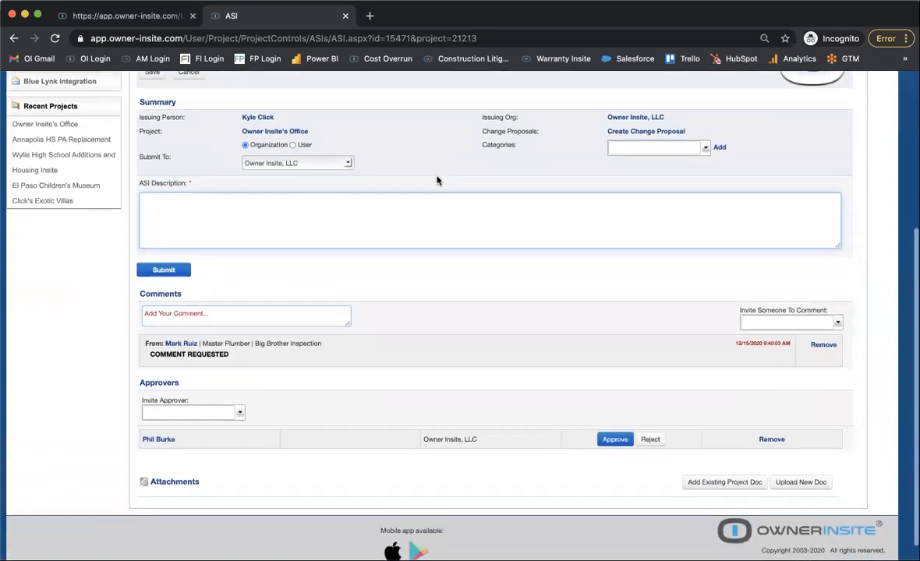
scroll(437, 180, up, 6)
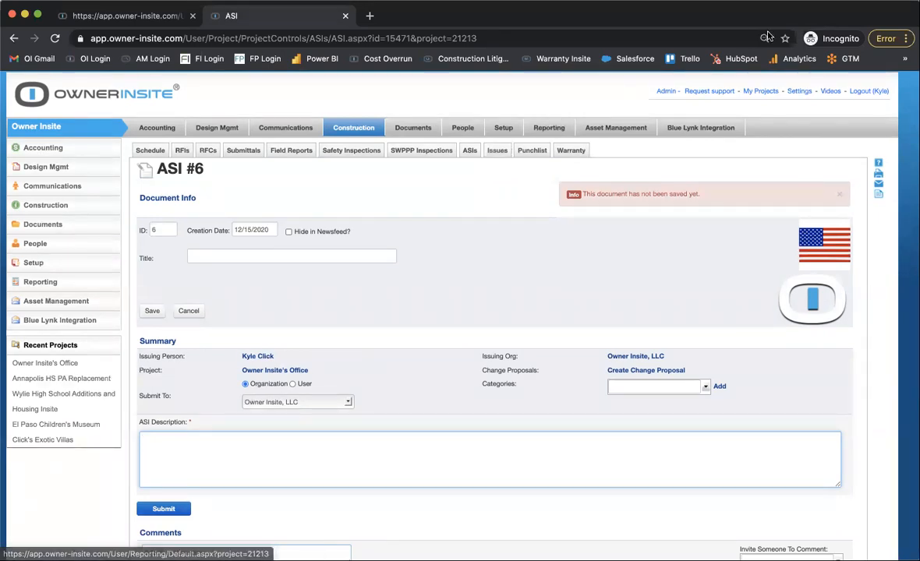
Open the project's Issues log from the ASI form.
click(498, 151)
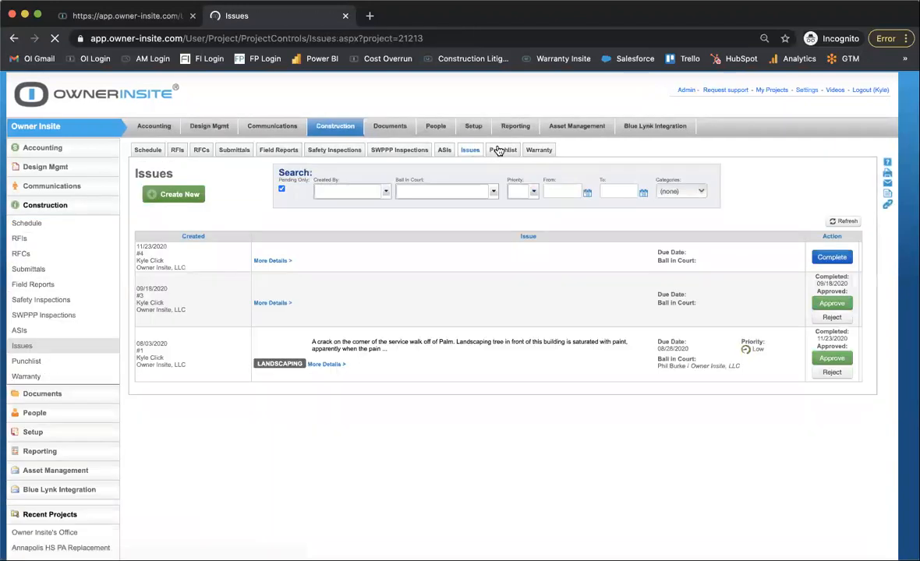
click(503, 149)
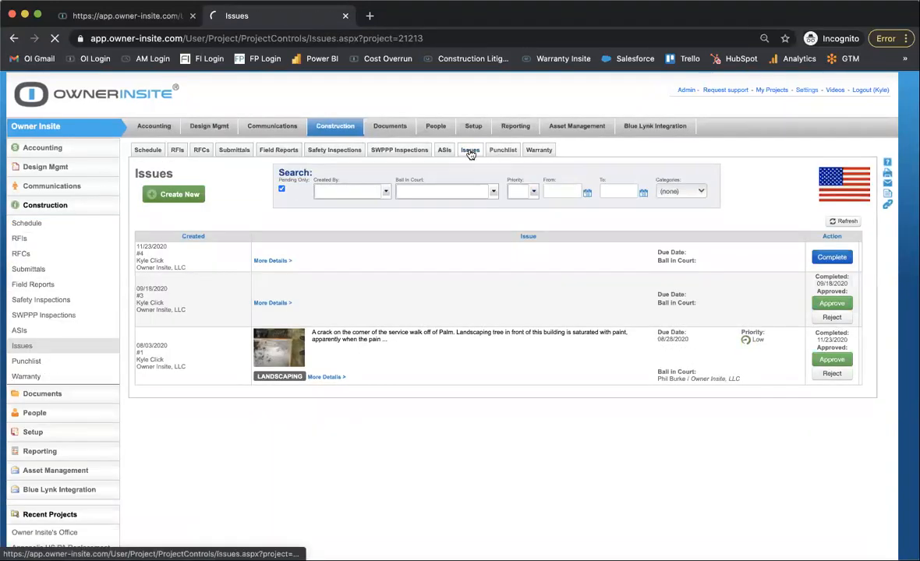
Create a new issue with the advanced edit options and look over its full form down to the photos section.
click(469, 150)
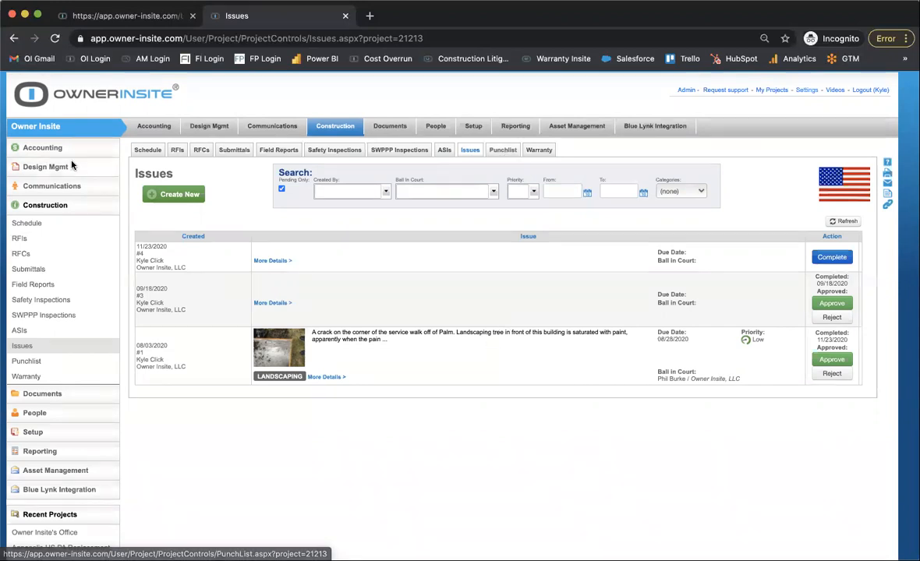
click(184, 193)
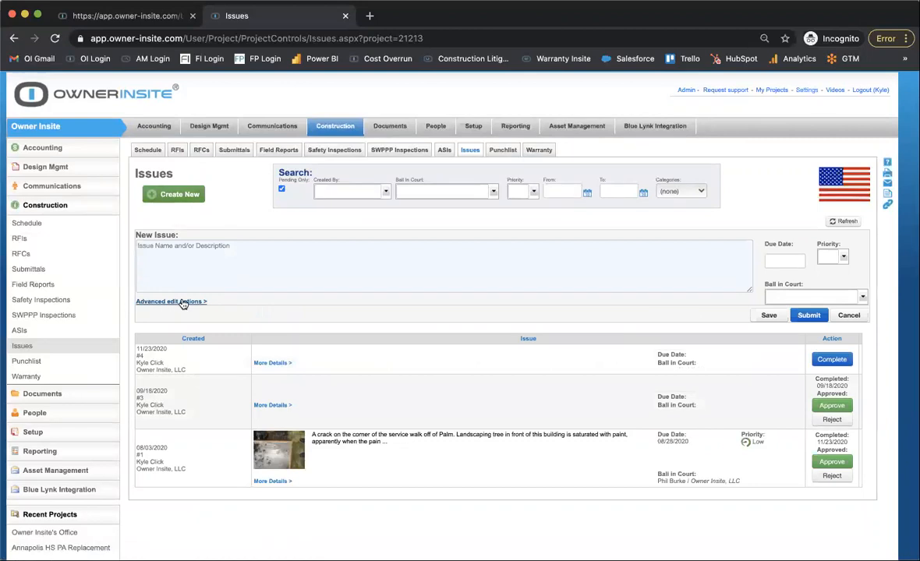
click(166, 303)
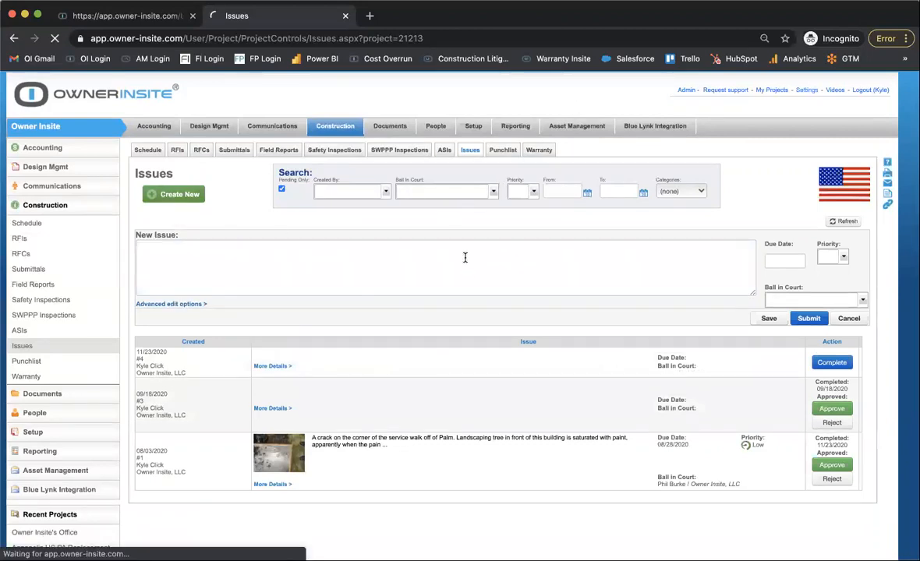
scroll(470, 274, down, 3)
scroll(470, 274, down, 5)
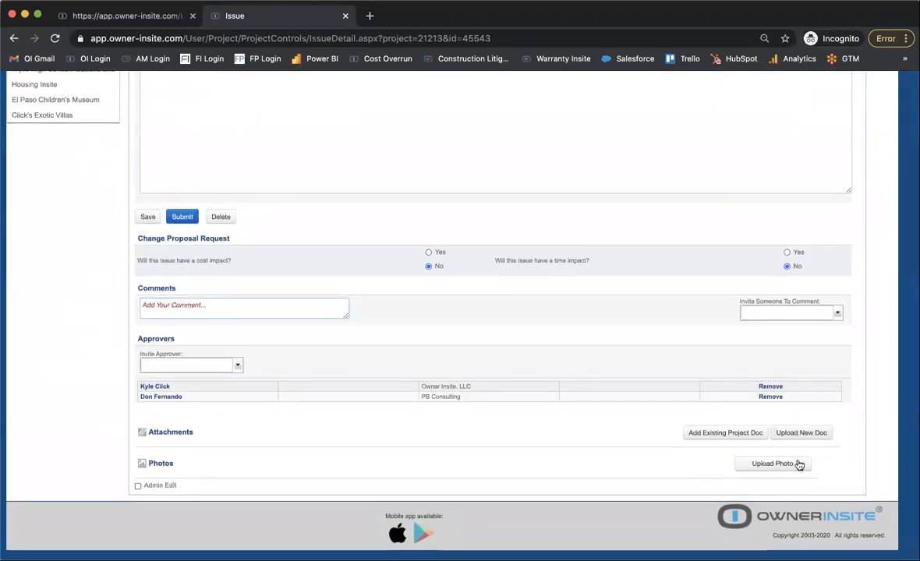
scroll(593, 399, up, 5)
scroll(454, 243, up, 3)
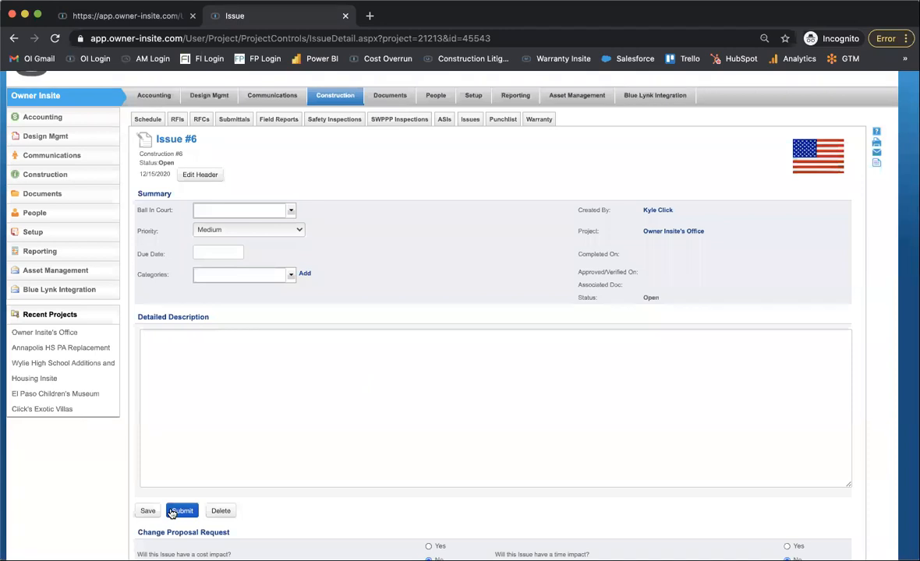
Put the responsible person as the issue's Ball In Court, describe it as "please fix hole in drywall" and submit it.
click(290, 209)
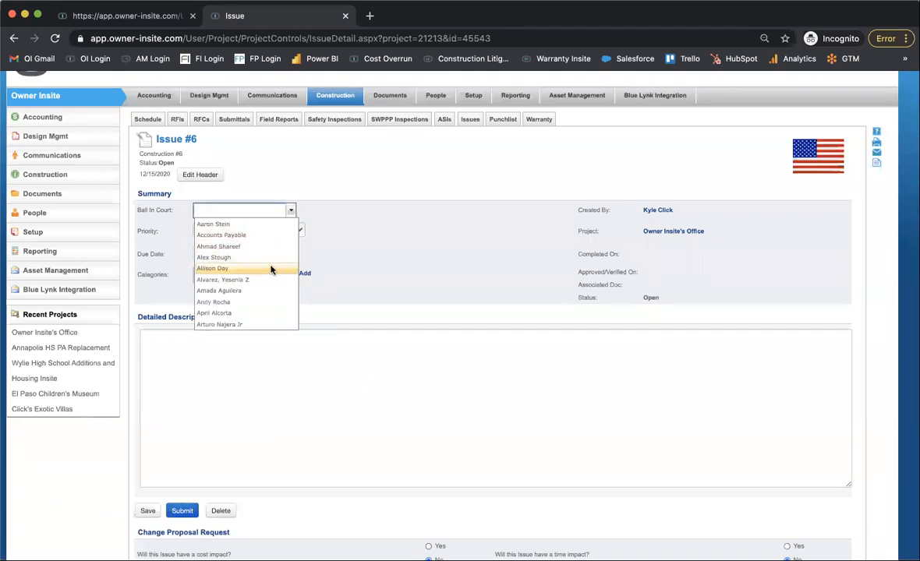
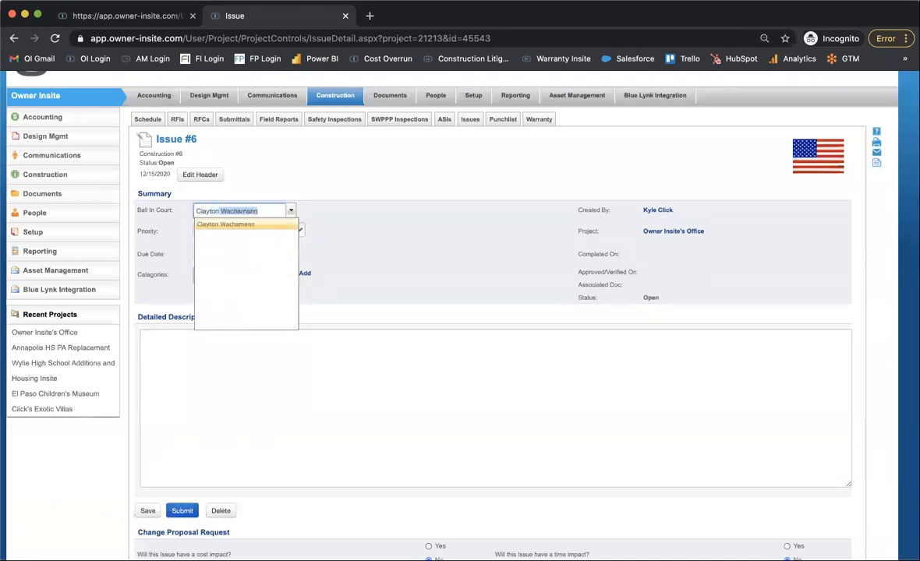
key(Return)
click(272, 403)
text(please fix )
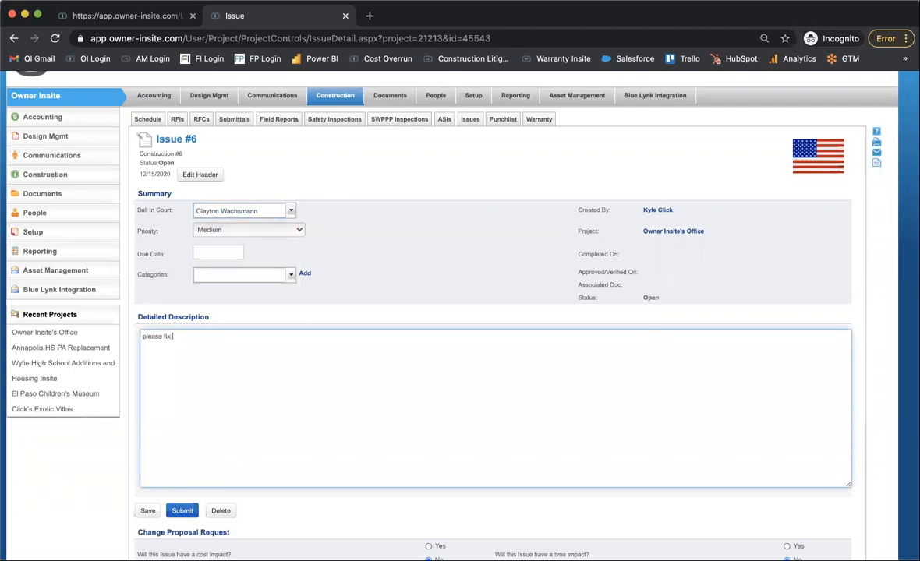
text(hole in drywall)
click(182, 511)
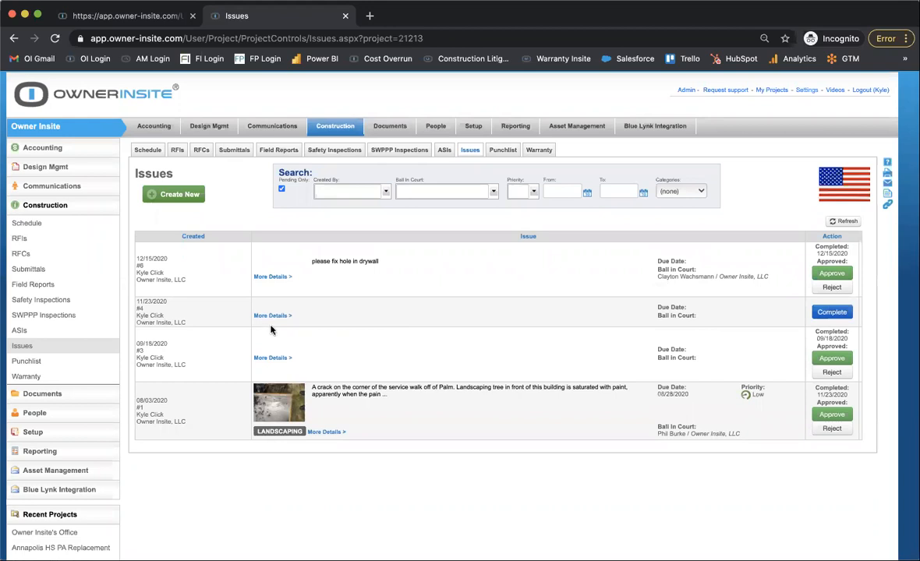
Open the details of the drywall issue and approve it for the Owner Insite, LLC approver.
click(270, 278)
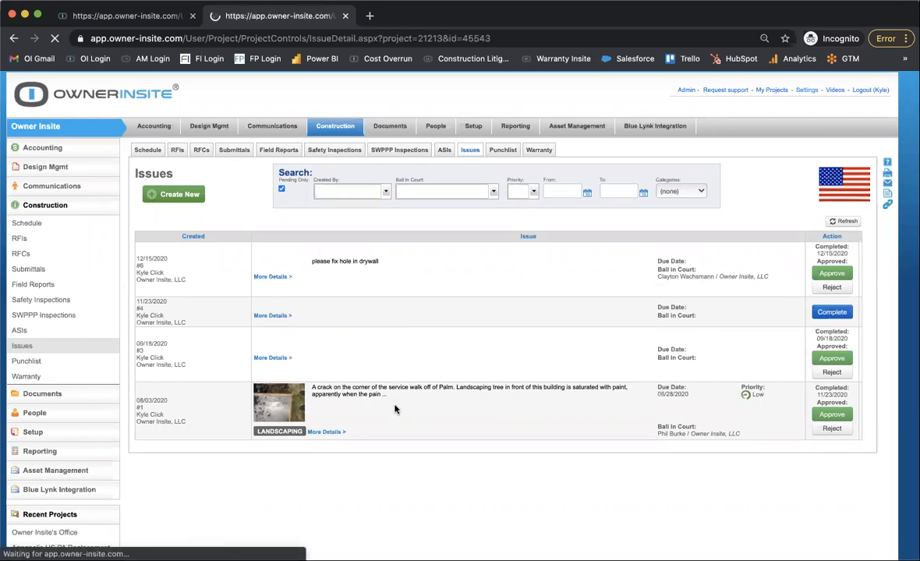
scroll(395, 409, down, 10)
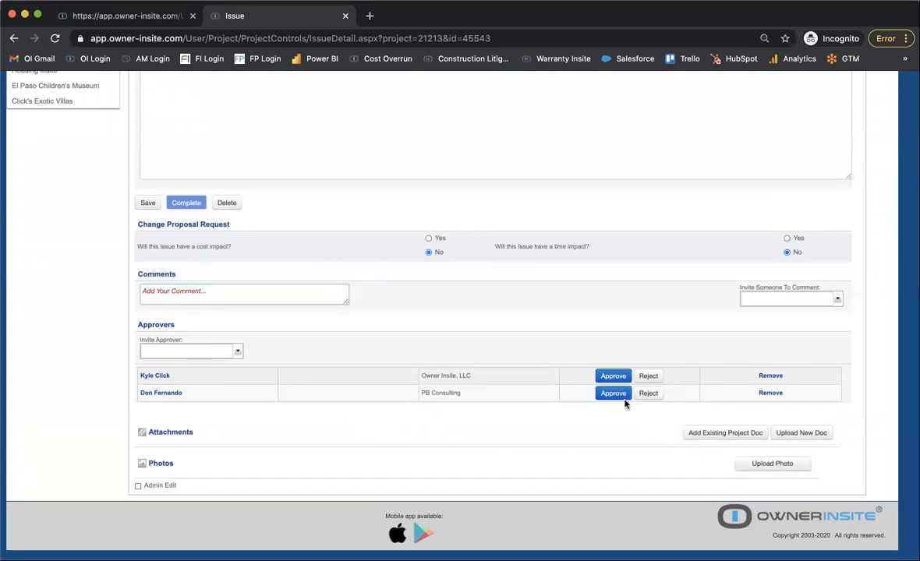
click(613, 377)
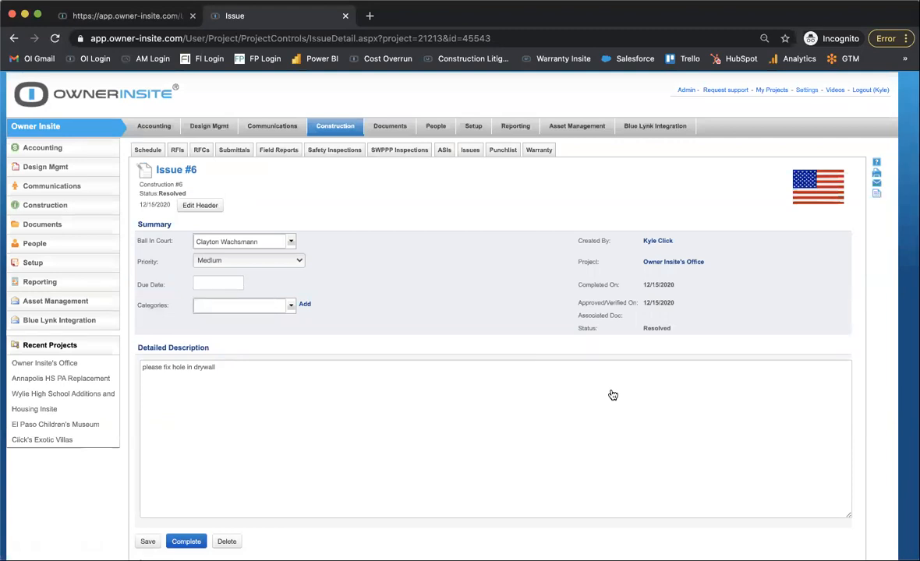
Create a new punchlist item, review its form down to the photos section and return to the punchlist log.
click(501, 153)
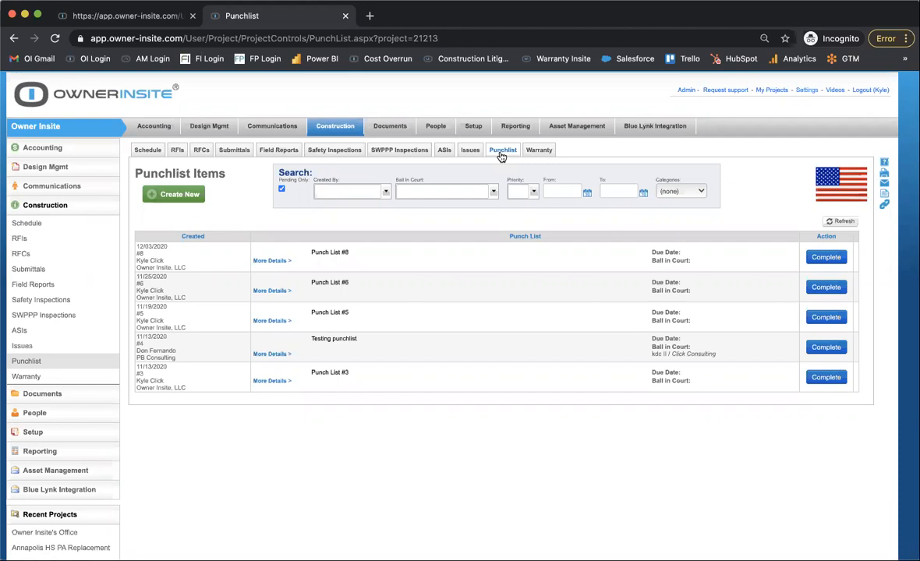
click(502, 153)
click(186, 194)
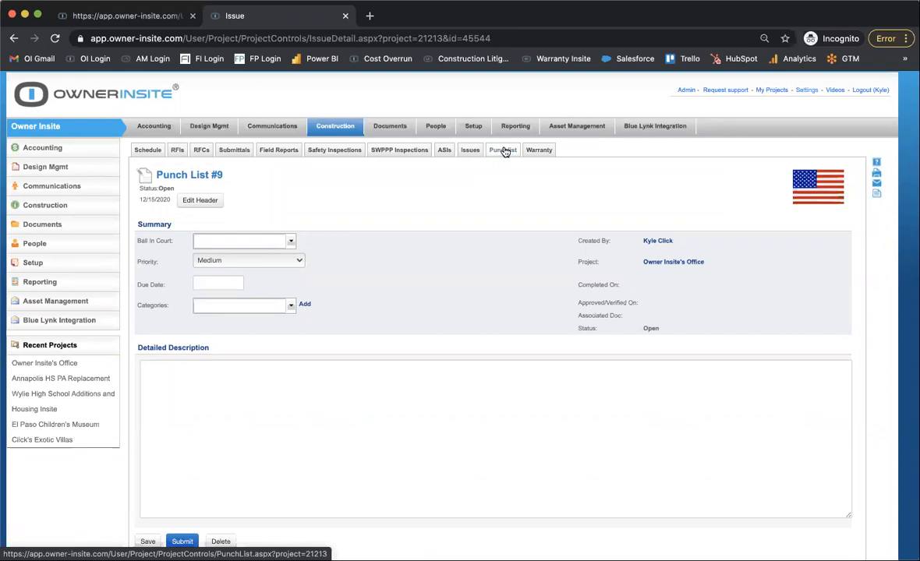
click(242, 413)
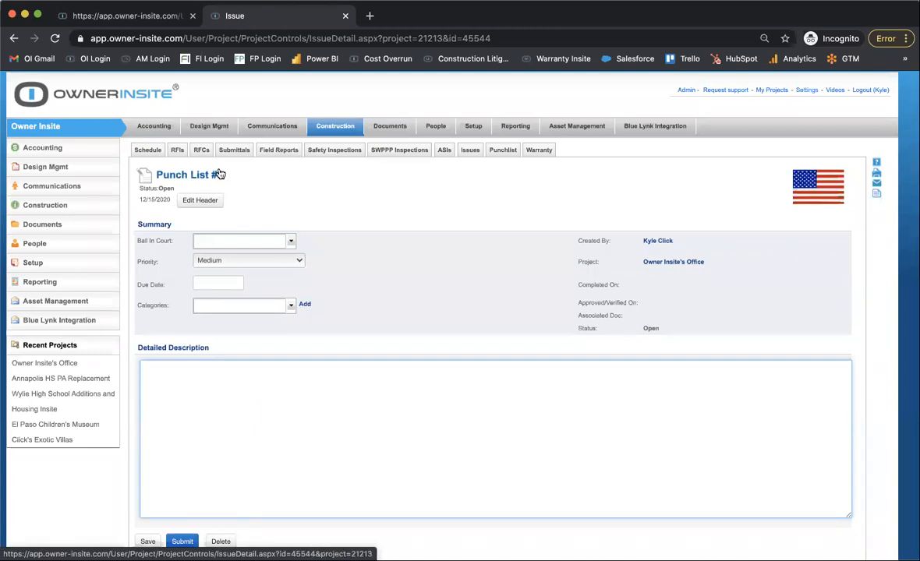
scroll(219, 173, down, 8)
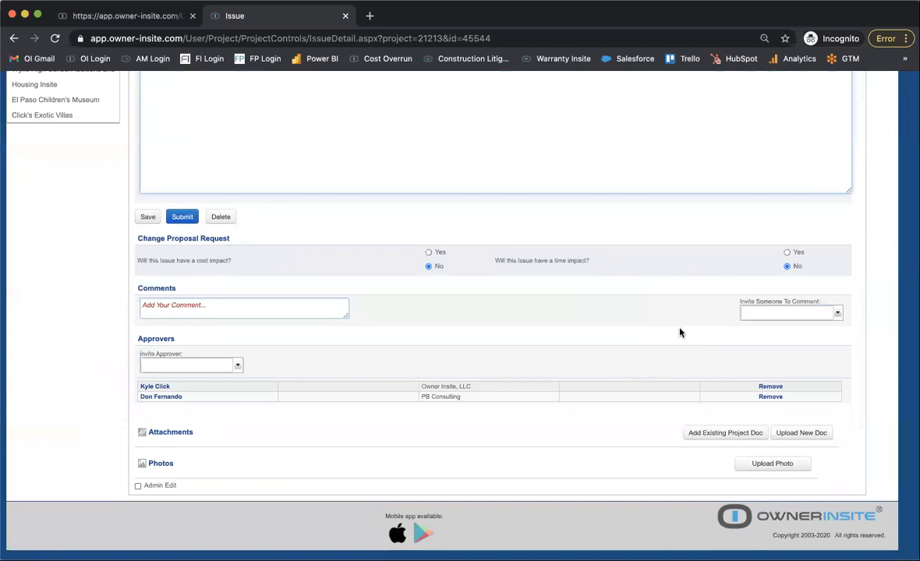
scroll(679, 333, up, 8)
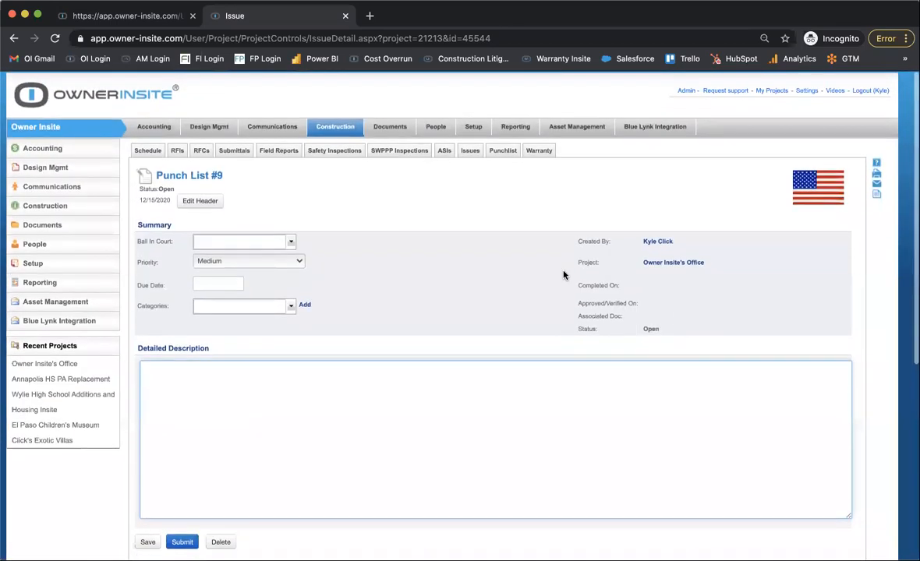
click(504, 152)
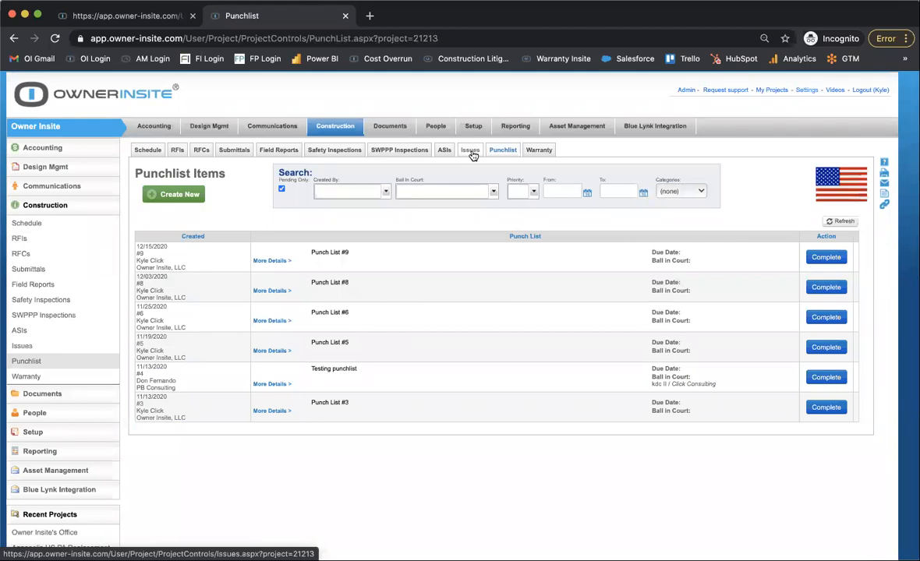
Create another new issue in the Issues log using the advanced edit options.
click(470, 151)
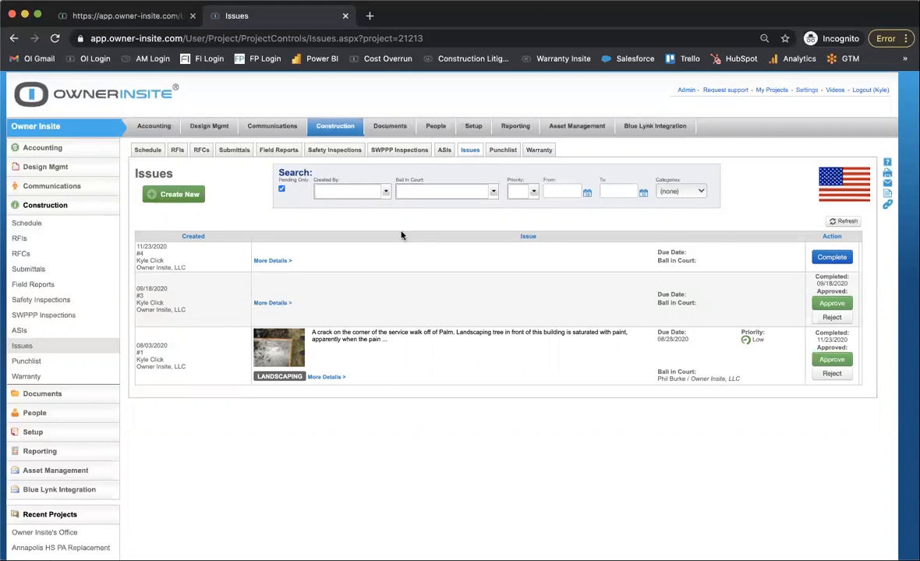
click(185, 195)
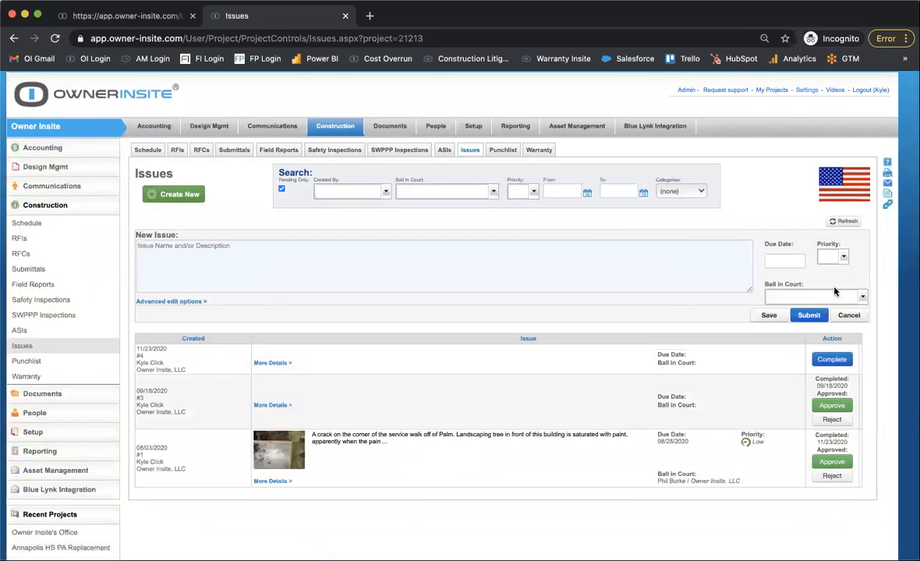
click(862, 297)
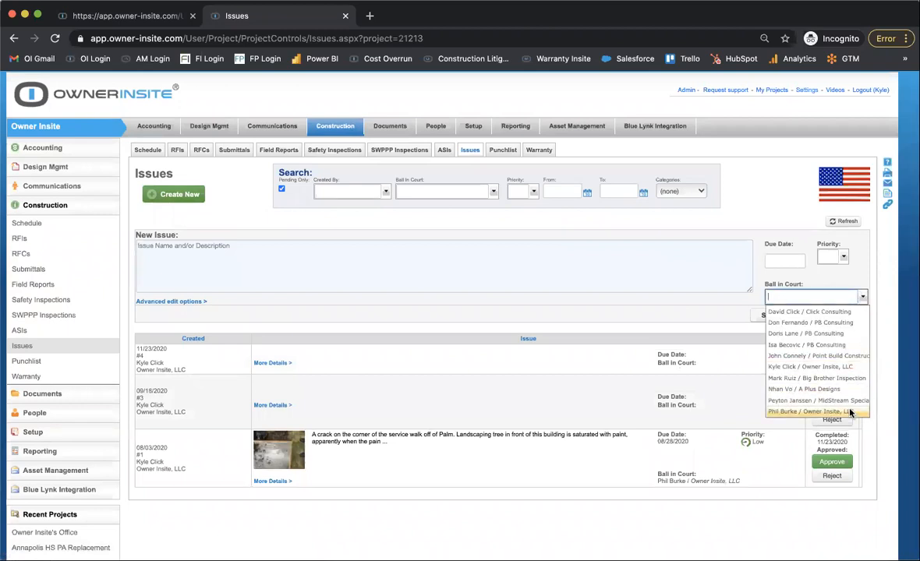
click(192, 304)
click(578, 114)
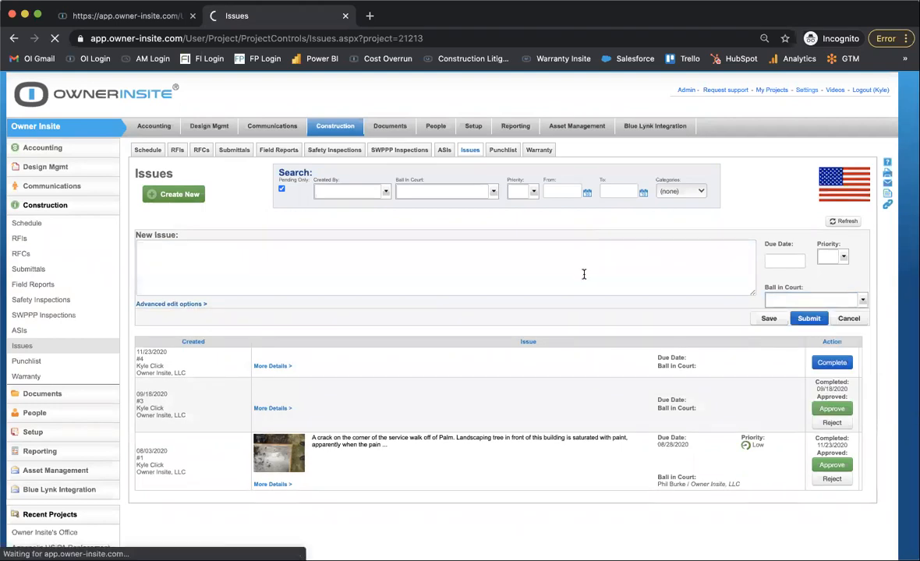
Assign the responsible person as Ball In Court on the new issue.
scroll(583, 273, down, 4)
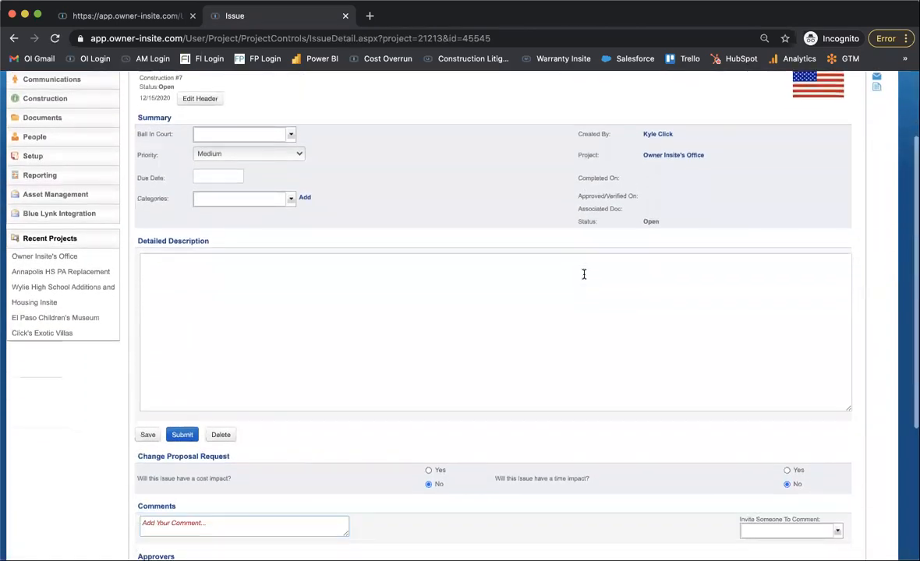
scroll(583, 273, down, 1)
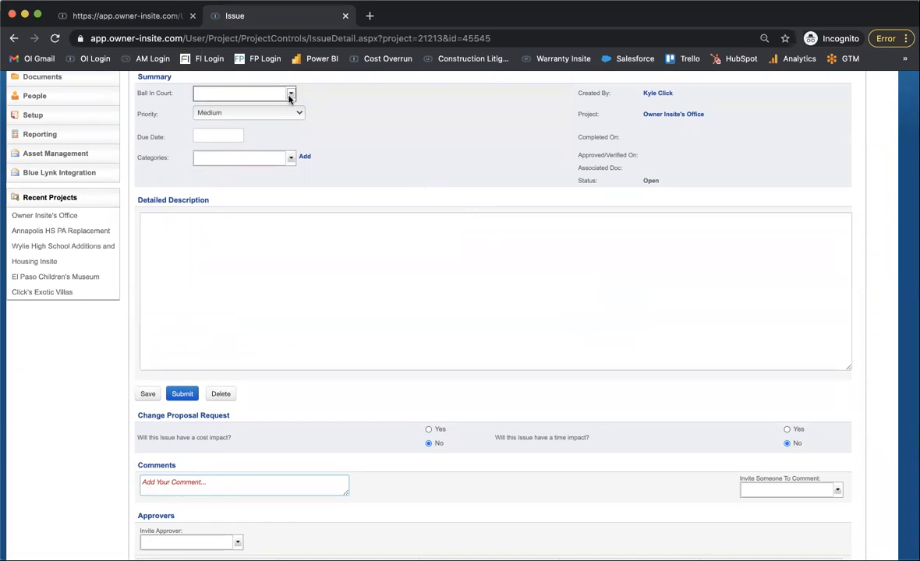
scroll(289, 99, up, 3)
click(290, 217)
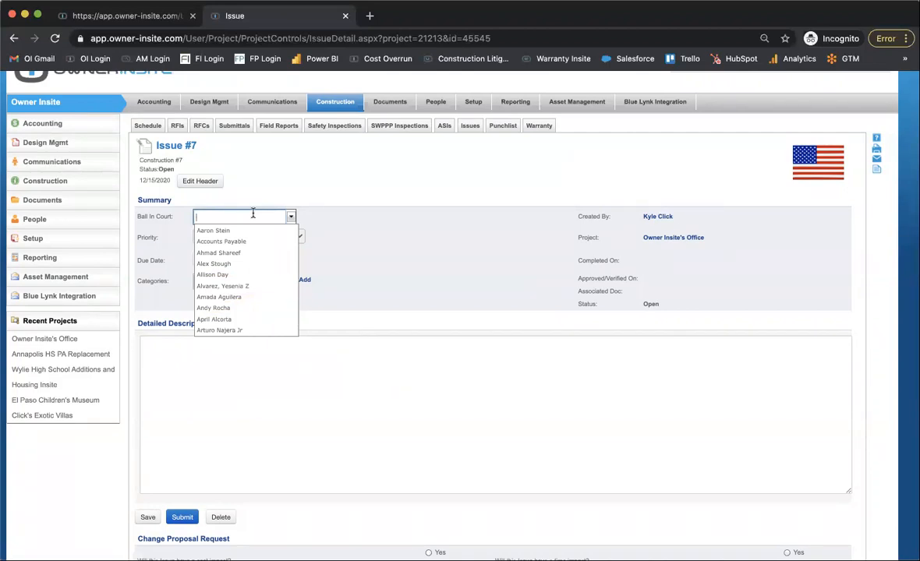
text(D)
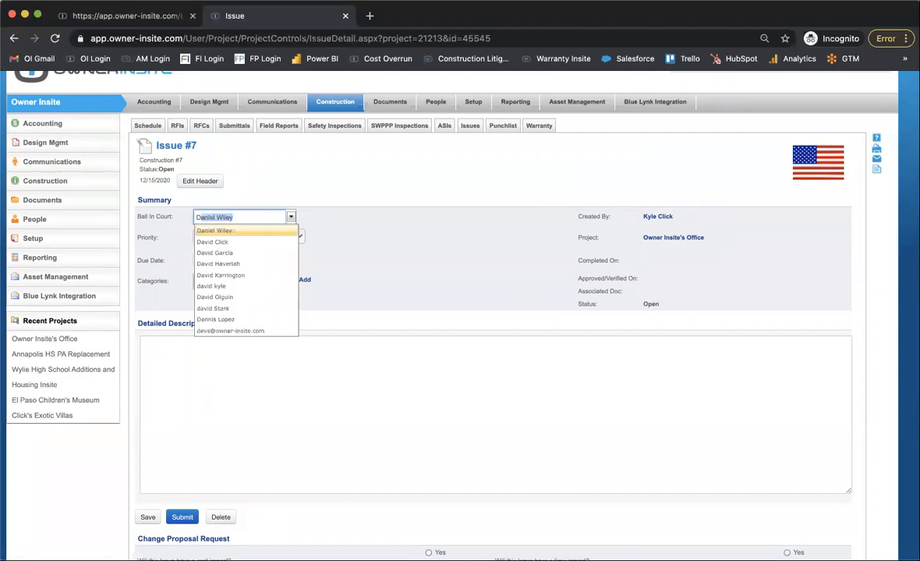
key(BackSpace)
key(BackSpace)
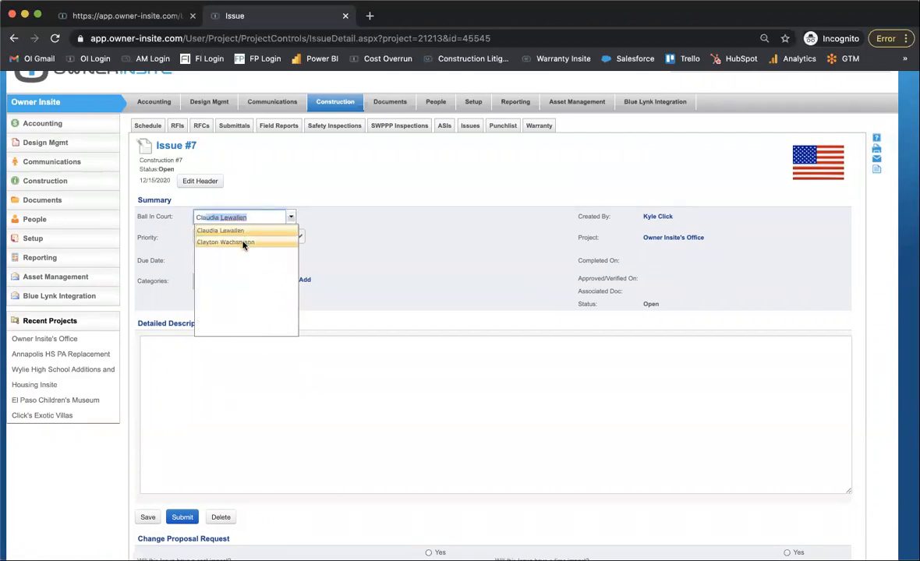
click(269, 241)
Review the new issue's summary, description, change proposal request, comments, approvers, attachments and photos sections.
scroll(405, 232, down, 1)
scroll(404, 234, down, 1)
scroll(405, 234, up, 1)
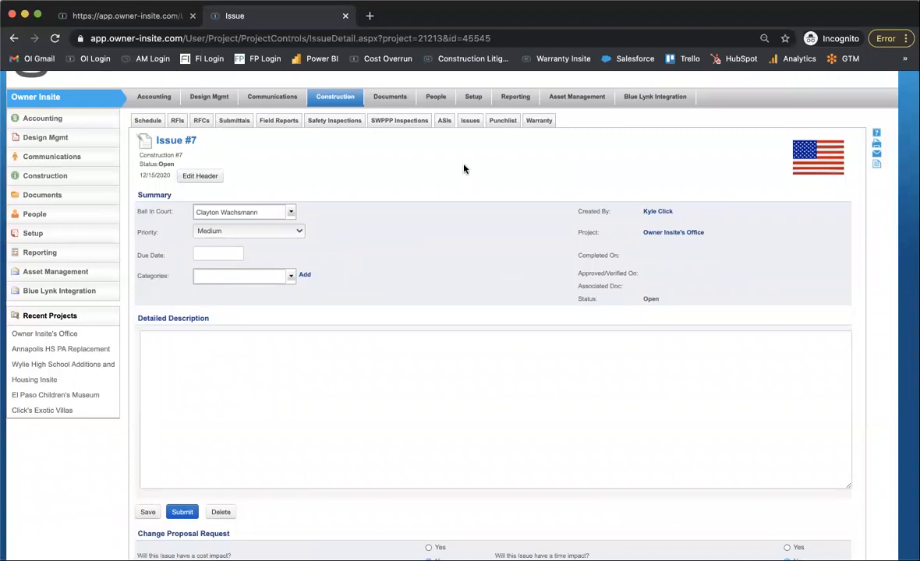
scroll(463, 169, down, 1)
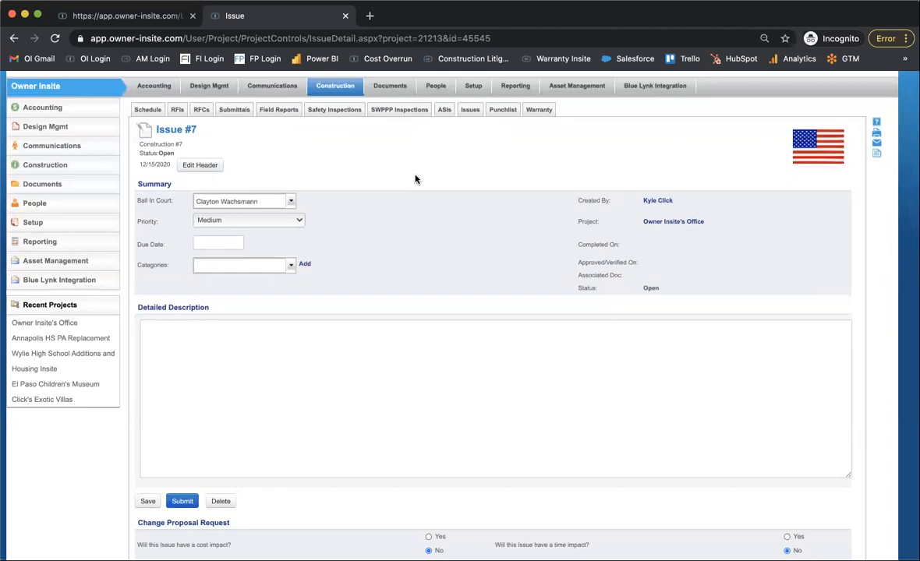
scroll(414, 179, down, 5)
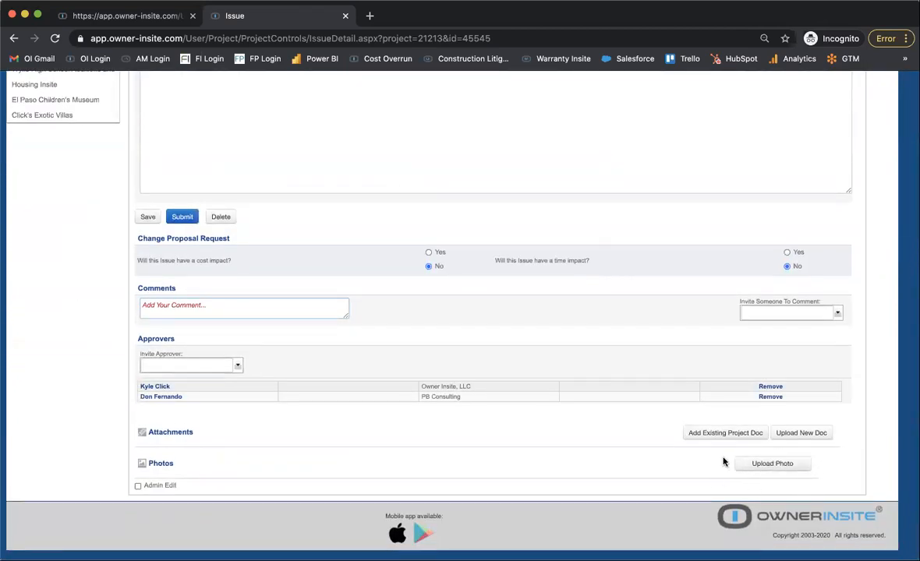
scroll(606, 427, up, 5)
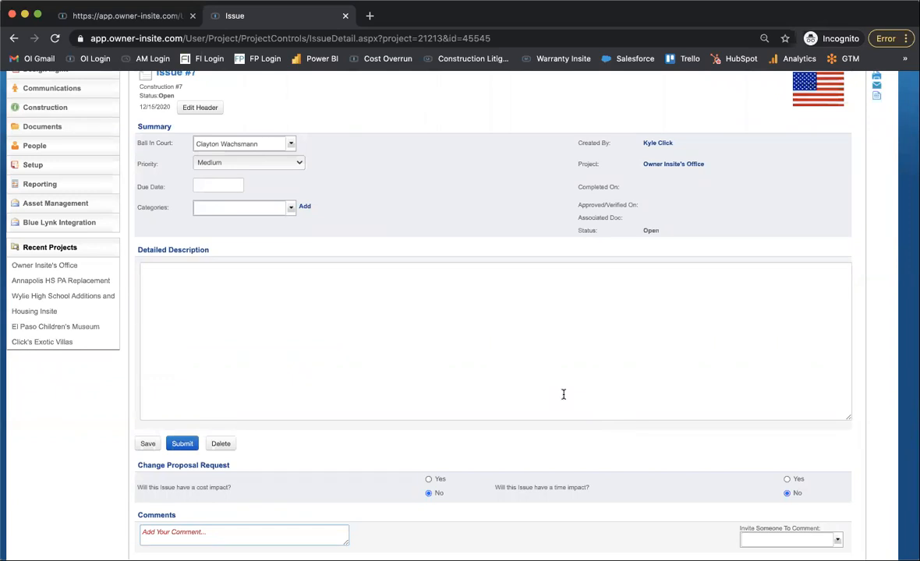
scroll(564, 395, up, 2)
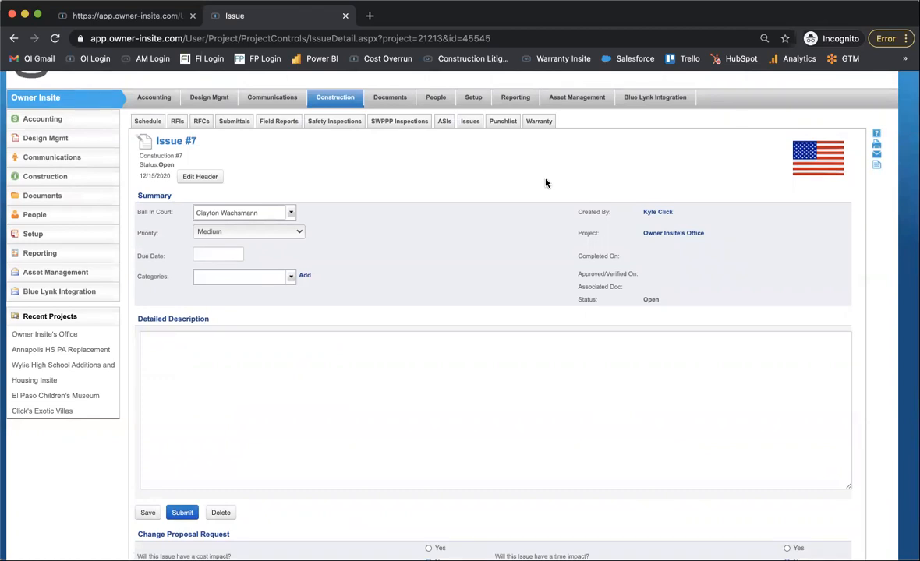
scroll(545, 183, down, 2)
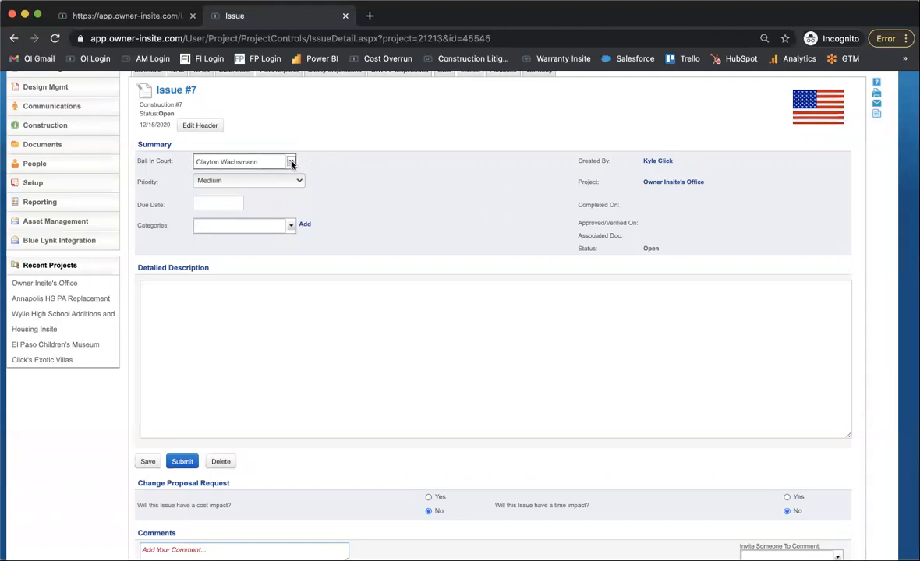
scroll(312, 152, up, 2)
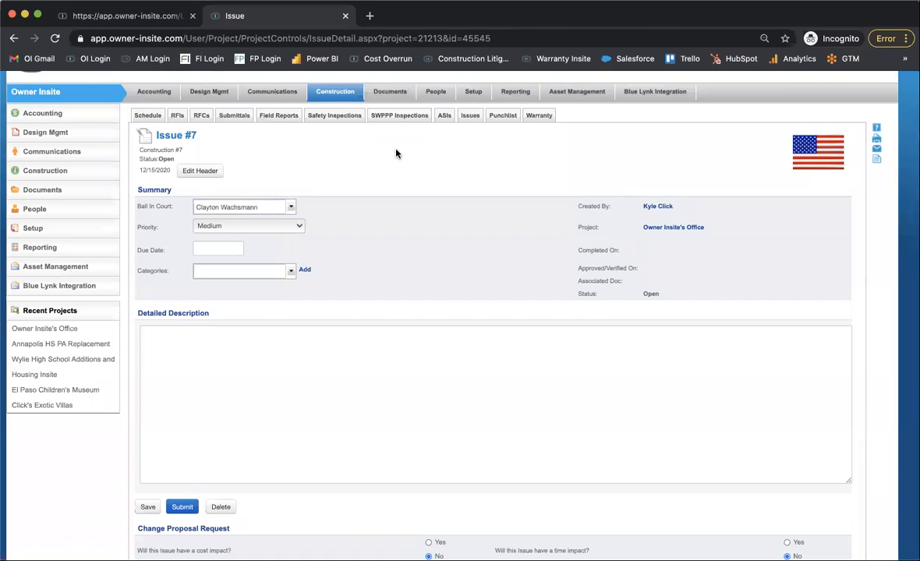
Create another new punchlist item in the punchlist log using the advanced edit options.
click(503, 115)
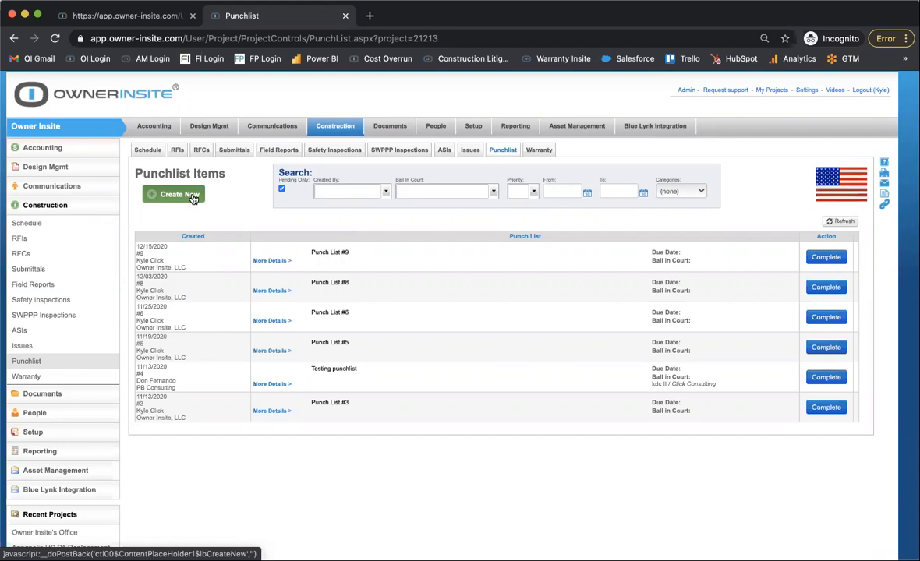
click(193, 196)
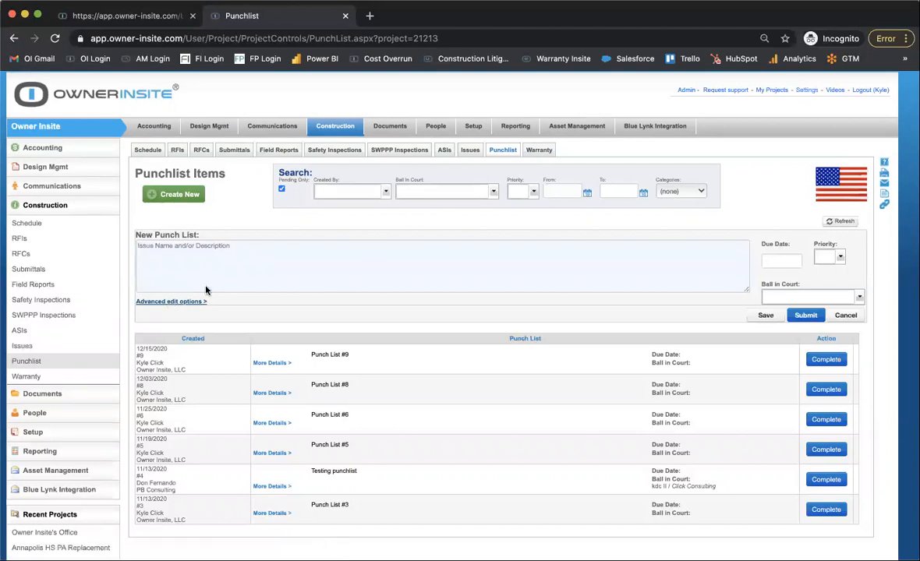
click(570, 242)
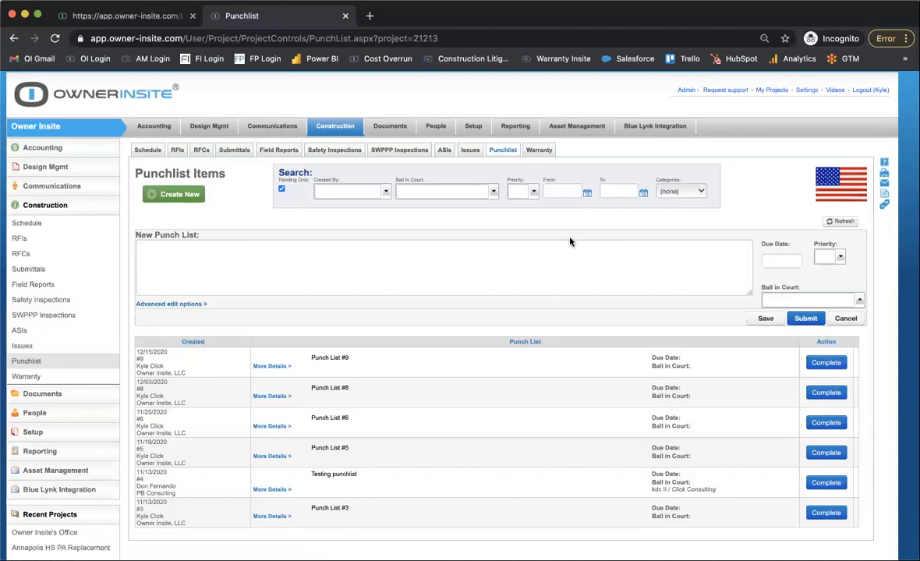
key(alt+Left)
Open the new document upload area in the attachments section of Punch List #10.
scroll(570, 241, down, 6)
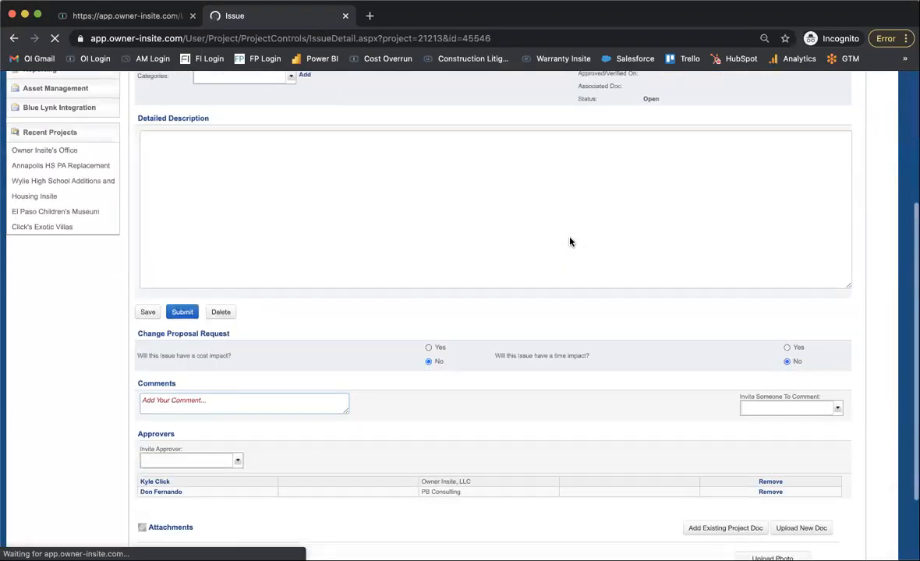
click(796, 429)
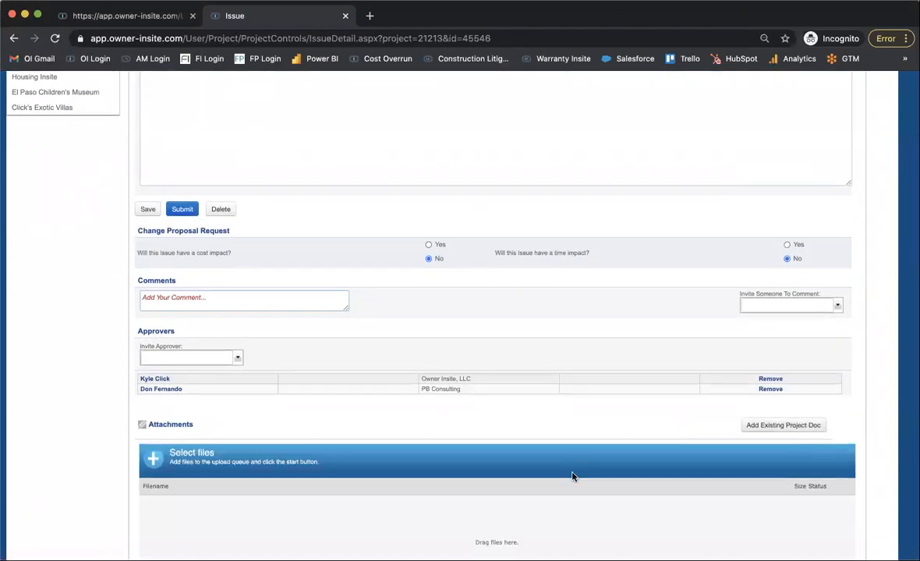
scroll(87, 398, down, 3)
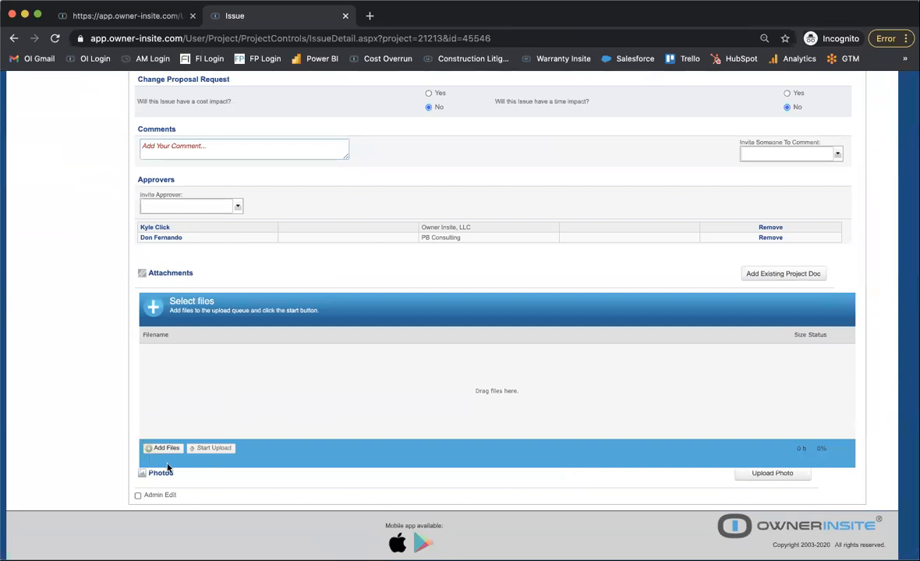
Review Punch List #10 from its summary and description through the change proposal request, comments, approvers, attachments and photos sections.
scroll(245, 450, up, 5)
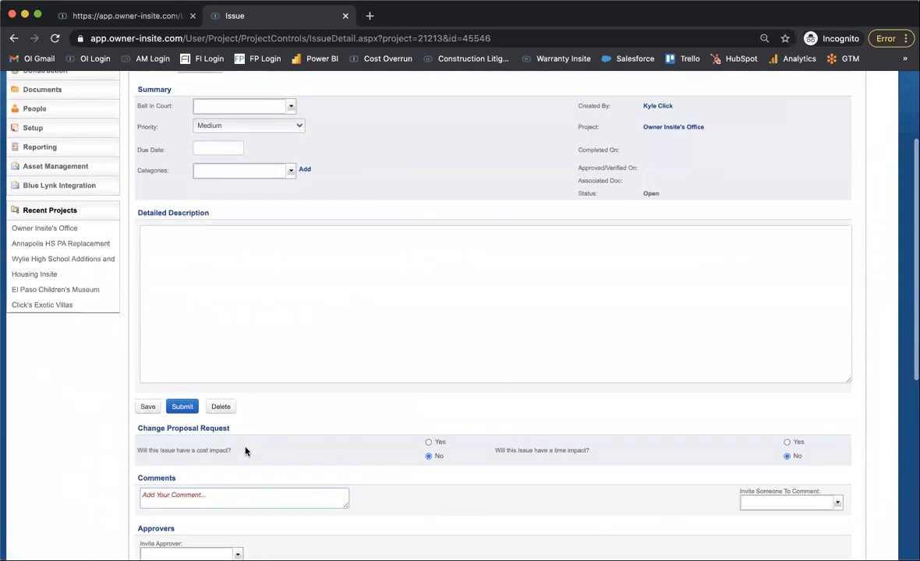
scroll(365, 257, down, 5)
scroll(365, 262, up, 6)
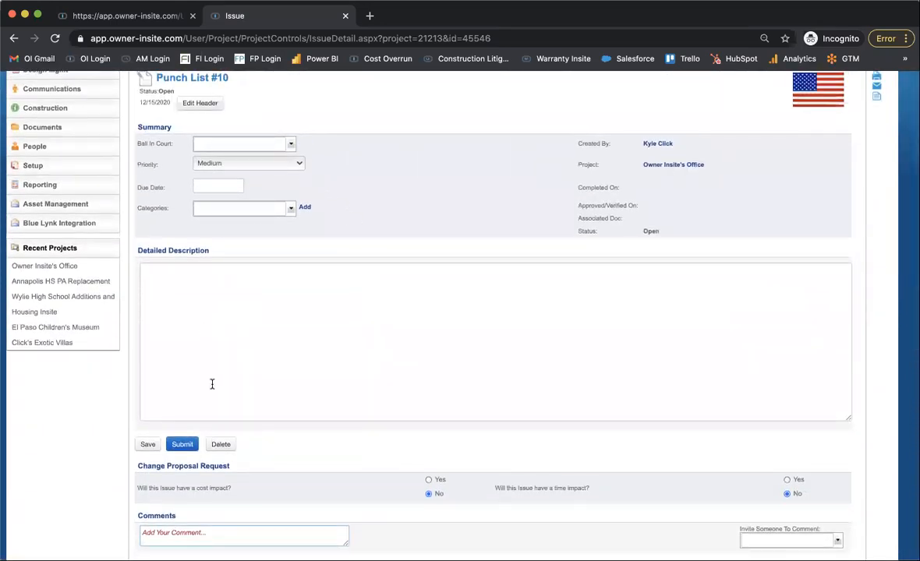
scroll(352, 211, up, 2)
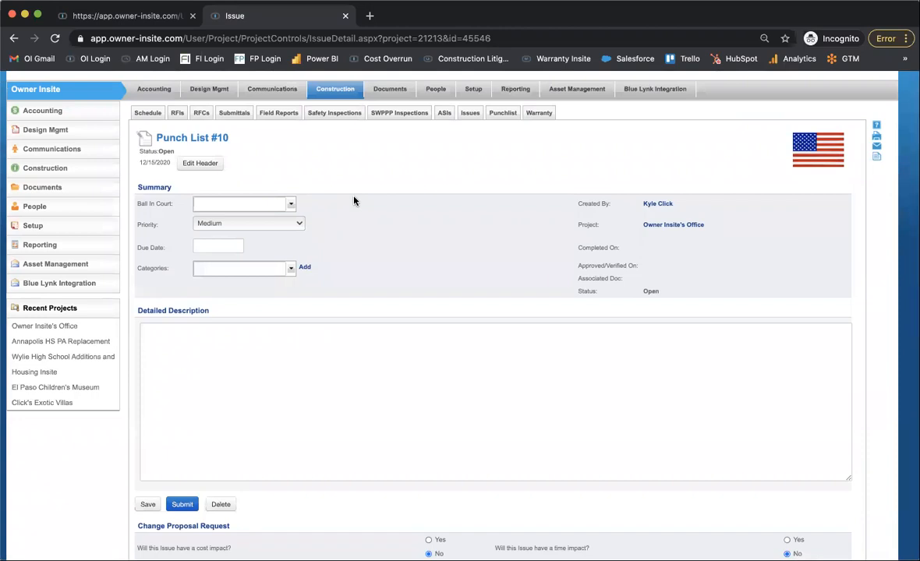
scroll(354, 201, down, 6)
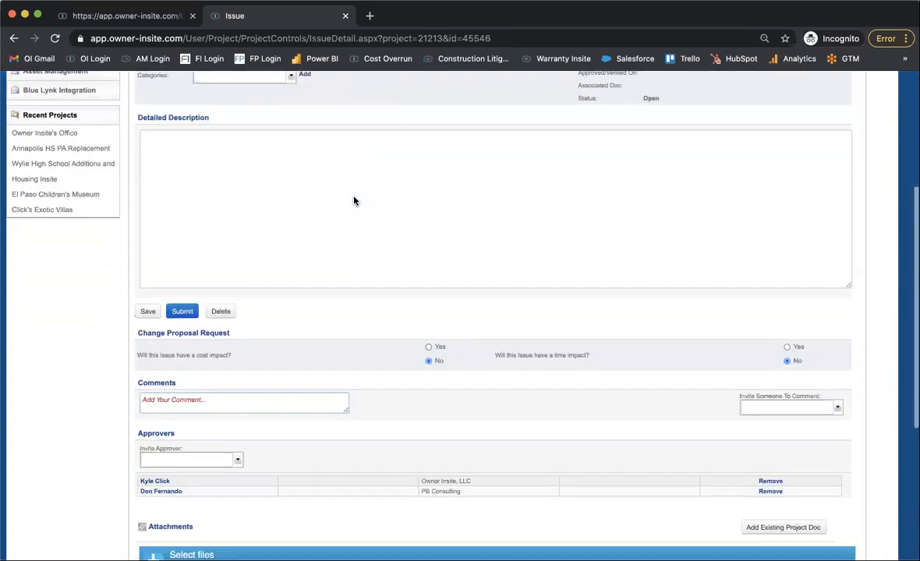
scroll(234, 468, down, 3)
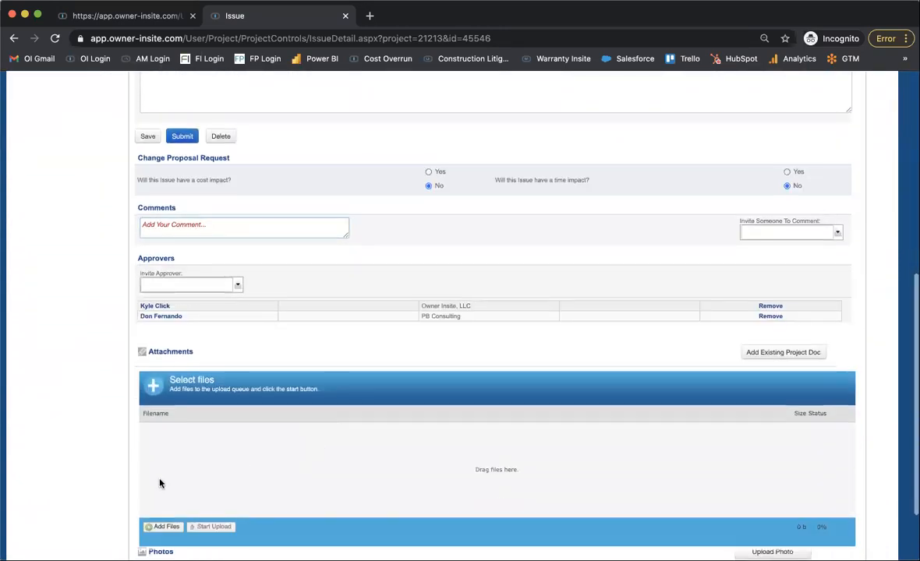
scroll(215, 538, down, 1)
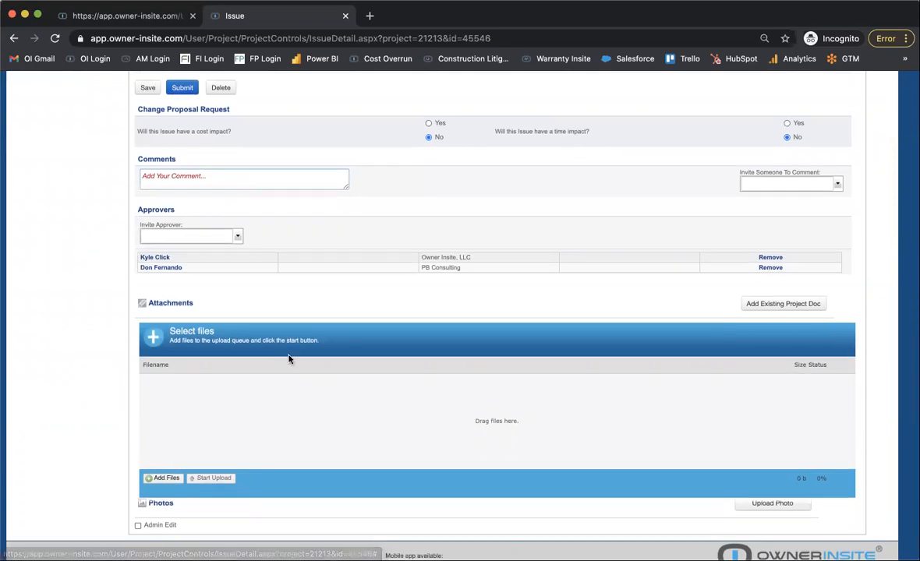
scroll(287, 359, up, 8)
scroll(289, 357, up, 2)
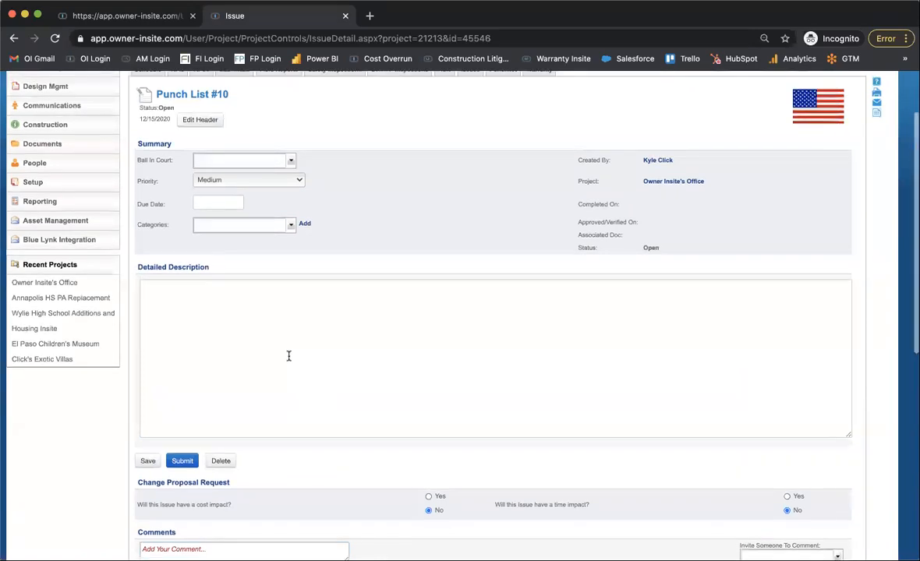
scroll(288, 356, up, 2)
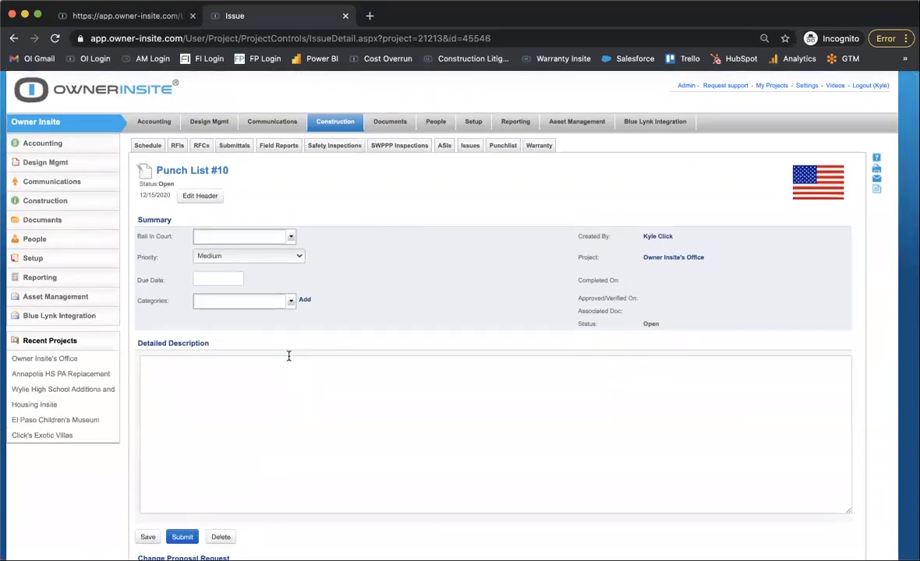
scroll(289, 357, down, 1)
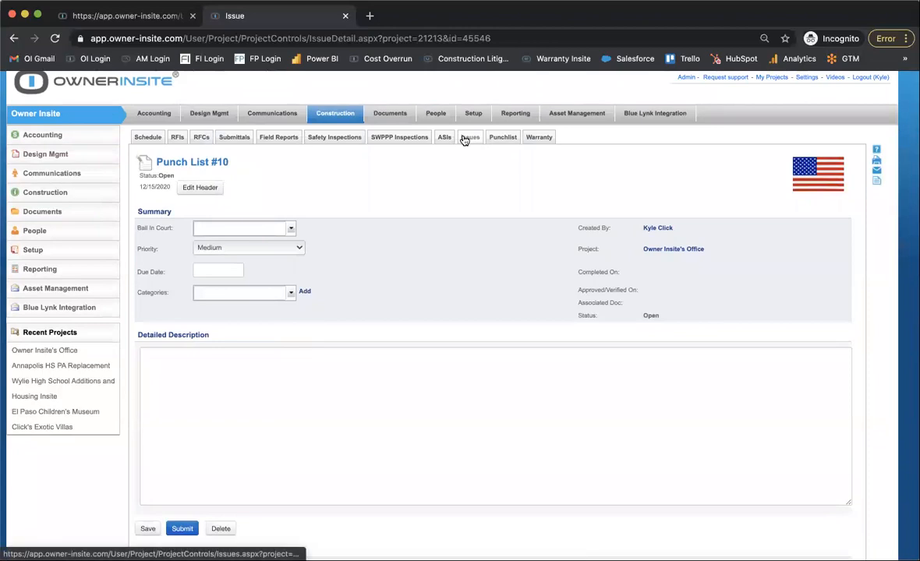
View the Issues log, return to the punchlist log and turn off its Pending Only filter to review all punchlist items.
click(467, 138)
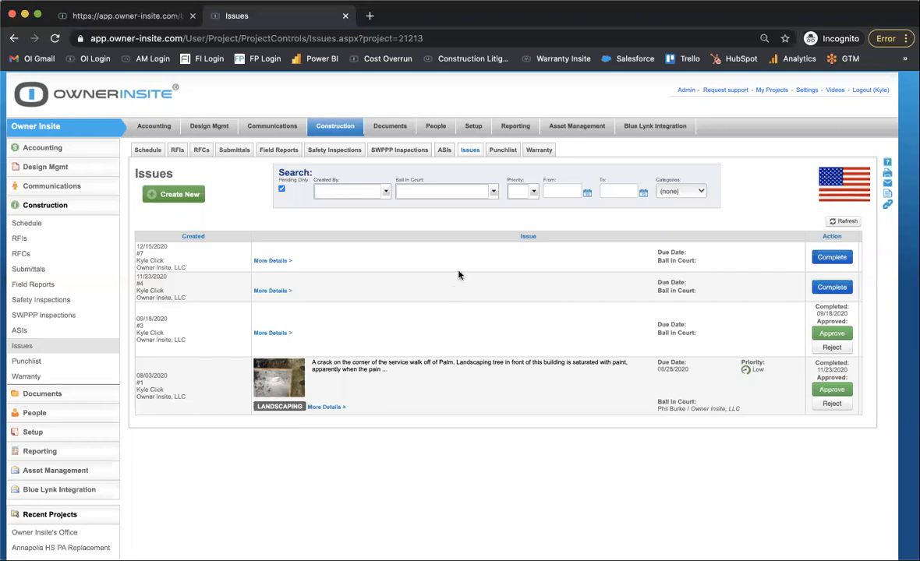
click(499, 151)
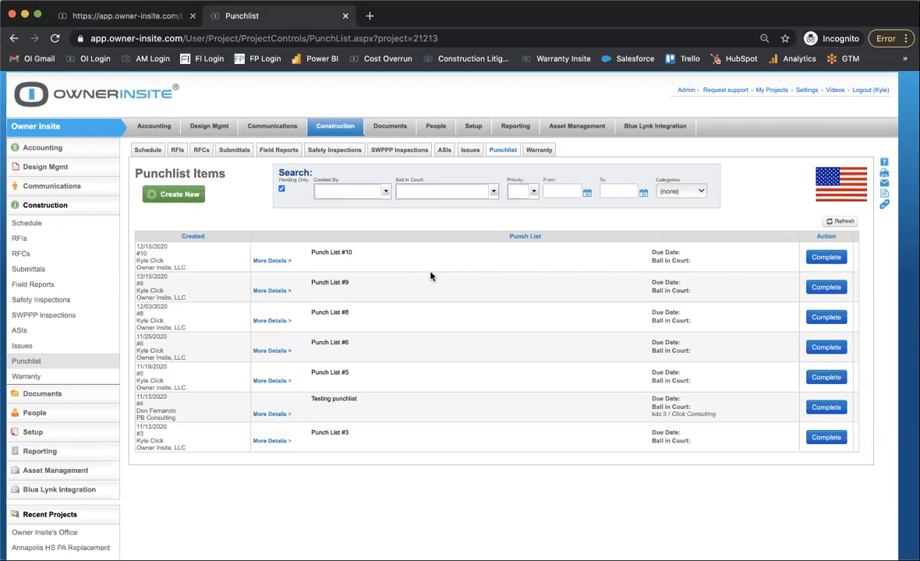
scroll(431, 275, down, 2)
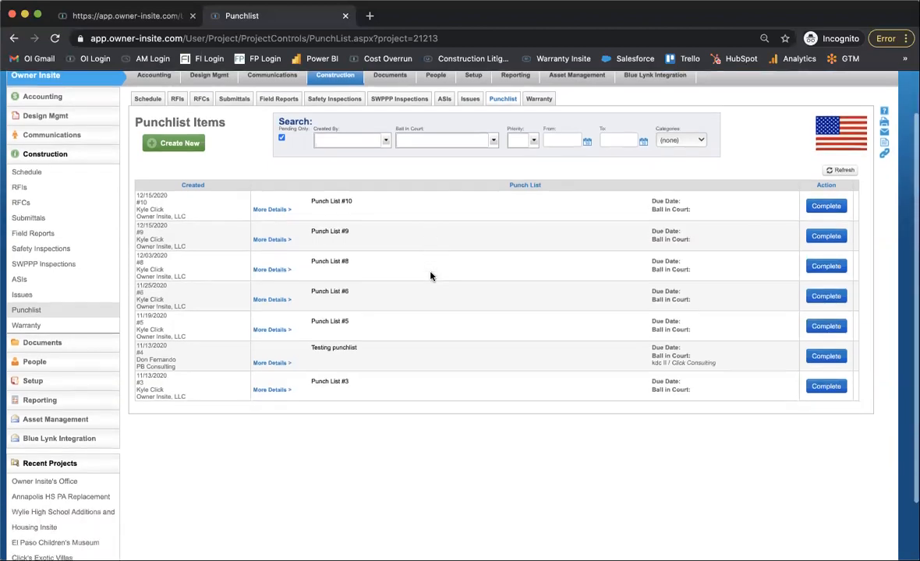
click(282, 140)
scroll(359, 390, down, 3)
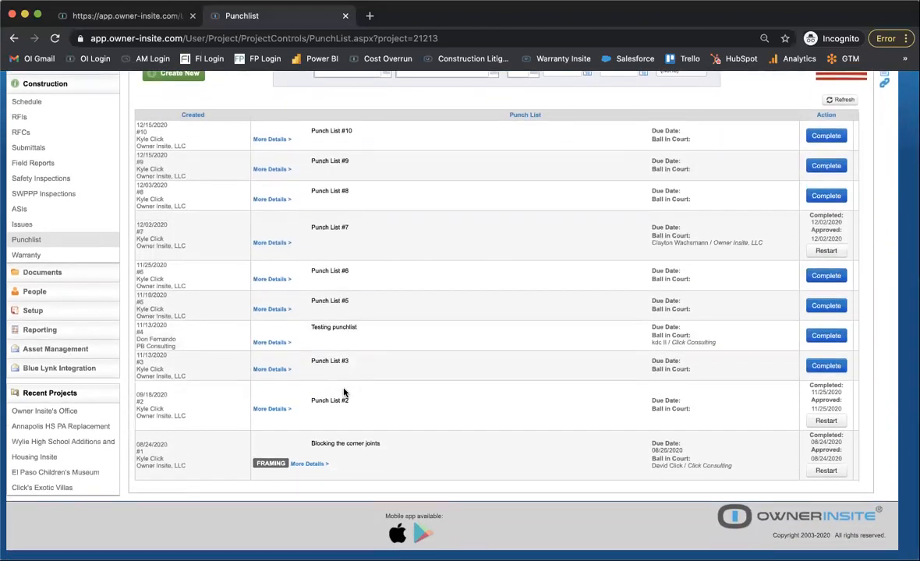
scroll(343, 392, up, 1)
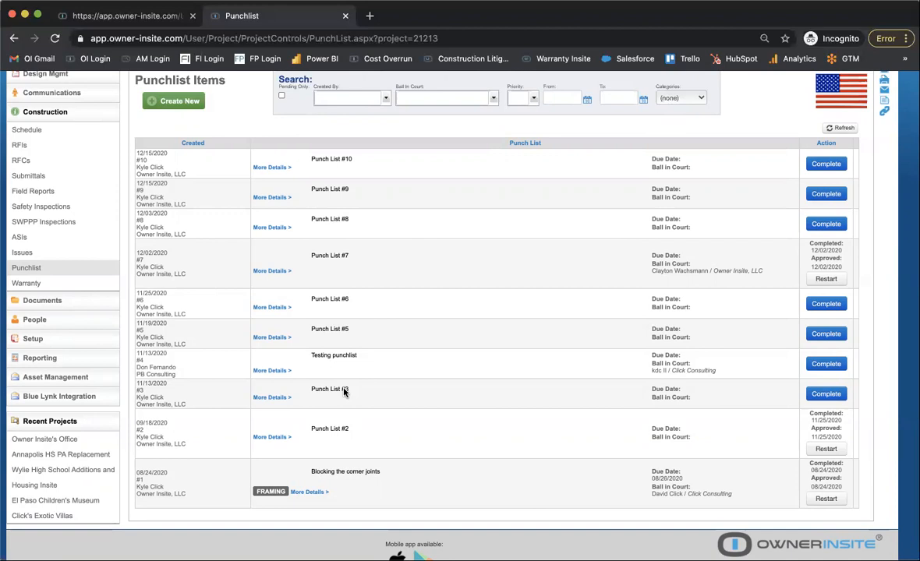
scroll(344, 392, up, 2)
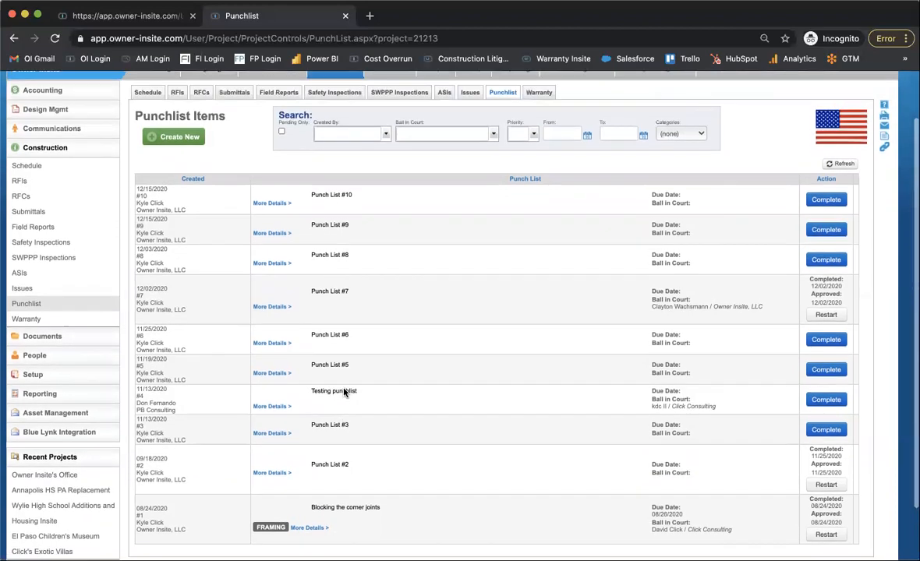
Turn off the Pending Only filter in the Issues log and review all issues, including the completed and approved ones.
click(470, 104)
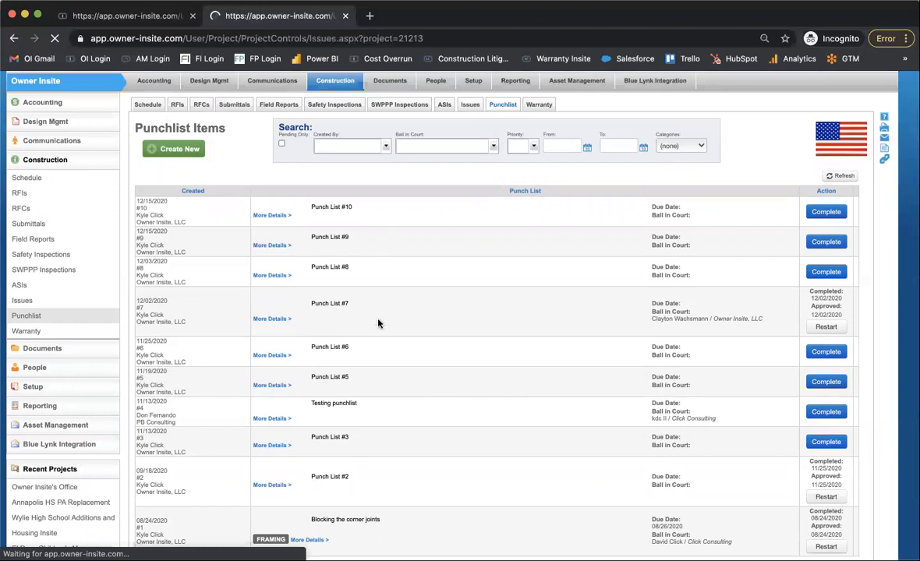
scroll(382, 359, down, 1)
scroll(396, 391, up, 1)
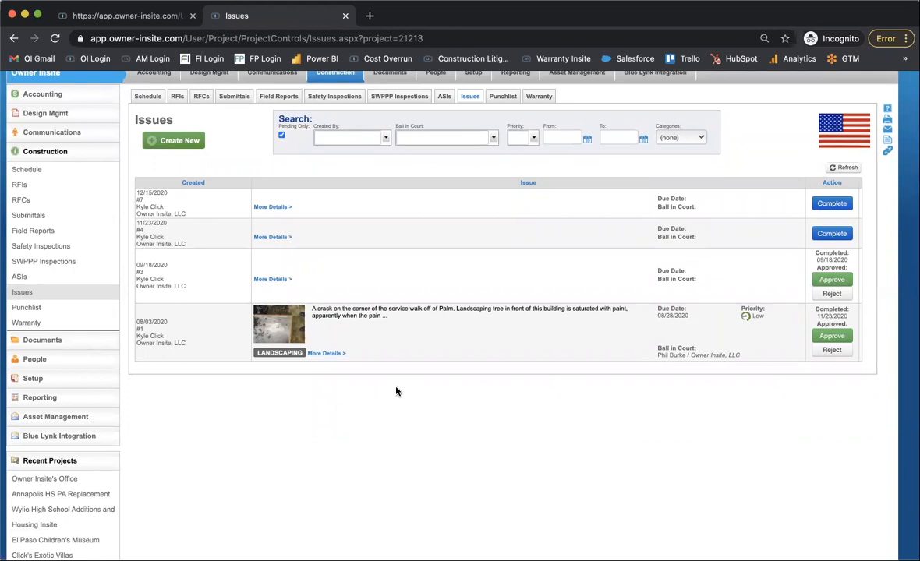
scroll(396, 391, up, 1)
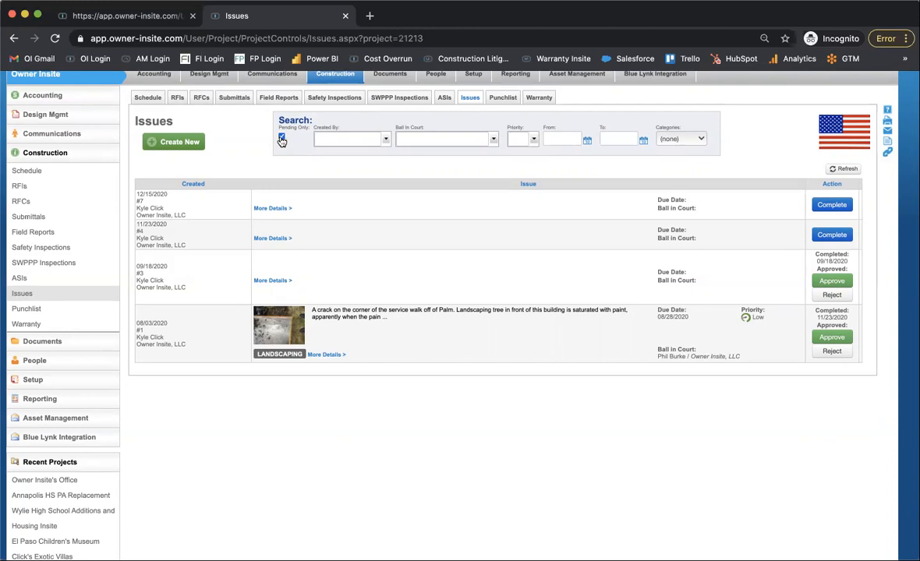
scroll(298, 141, up, 5)
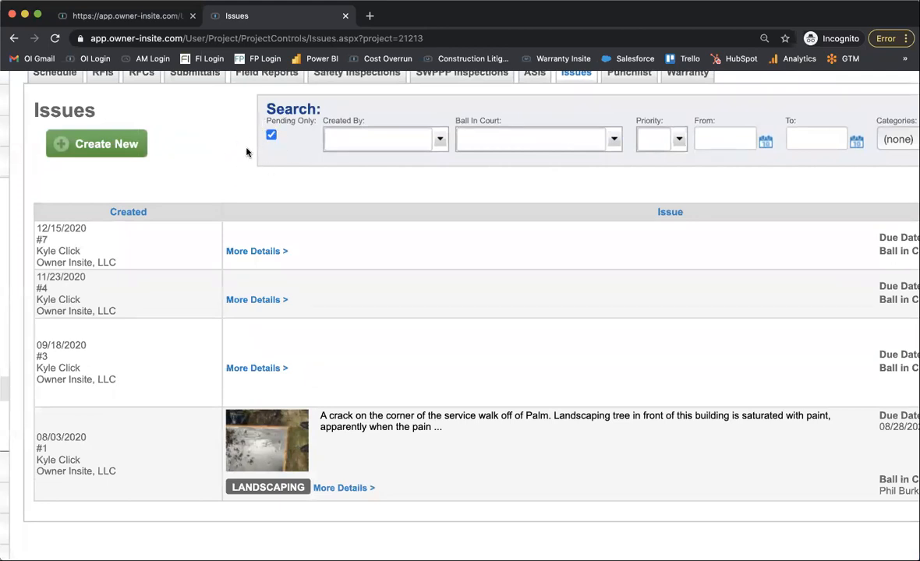
click(272, 135)
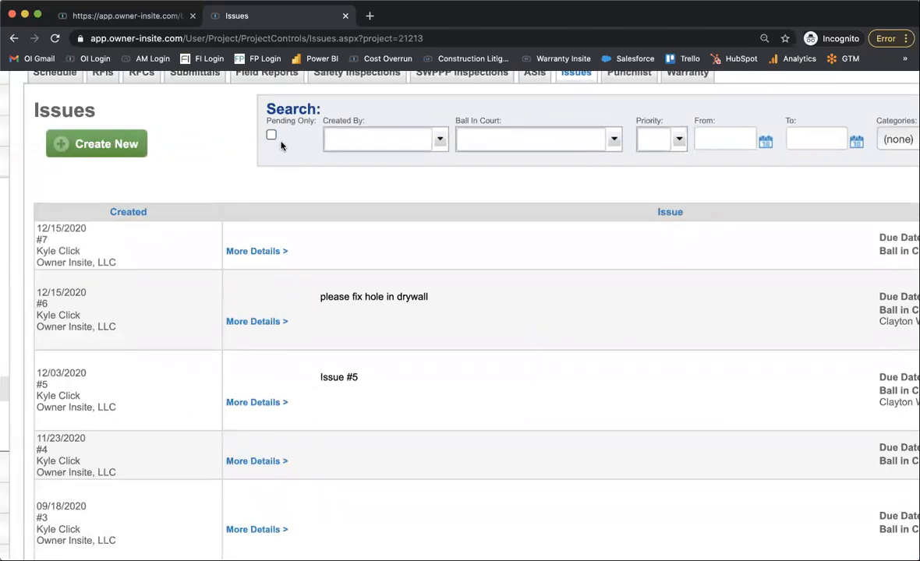
scroll(282, 145, down, 5)
scroll(379, 219, down, 3)
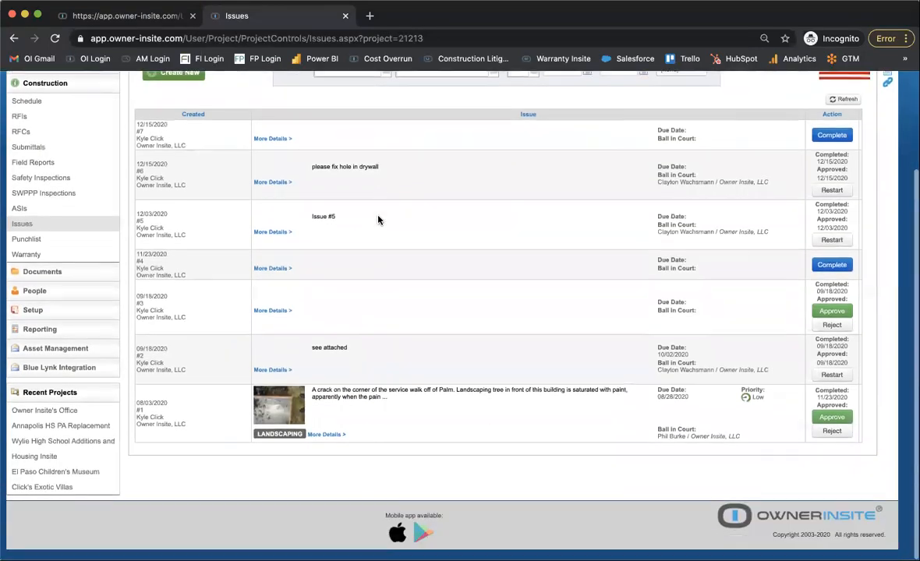
scroll(378, 219, up, 2)
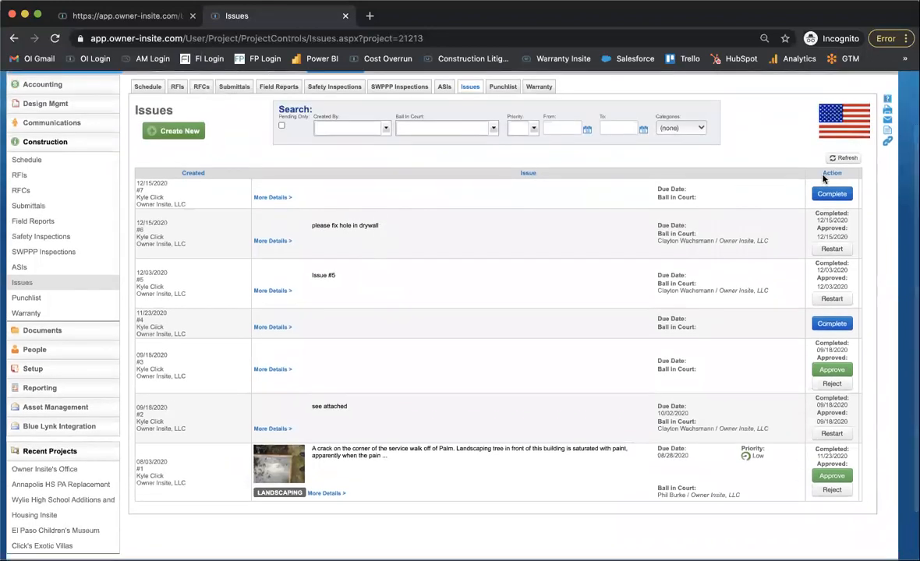
Examine the category filter choices in the Issues log and leave the filter set to (none).
click(696, 127)
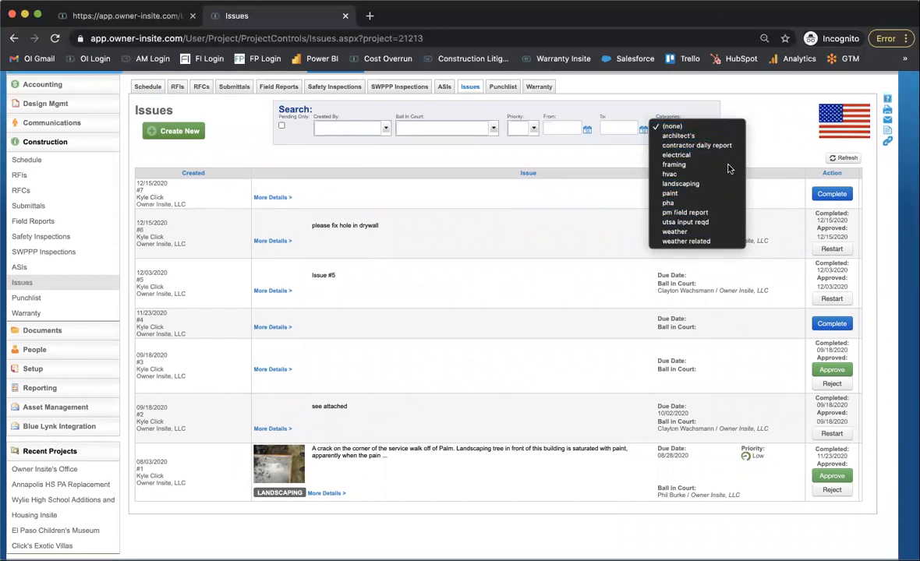
click(770, 112)
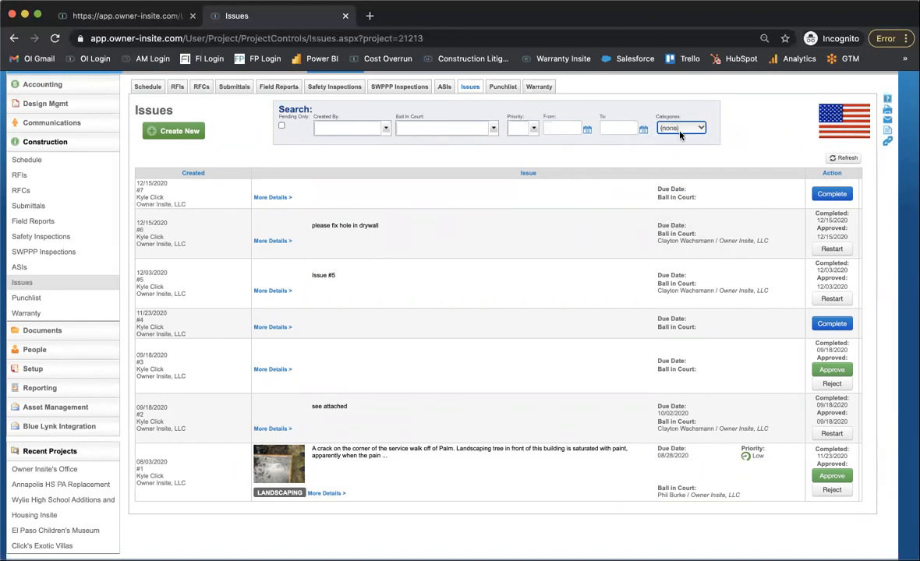
scroll(680, 134, up, 2)
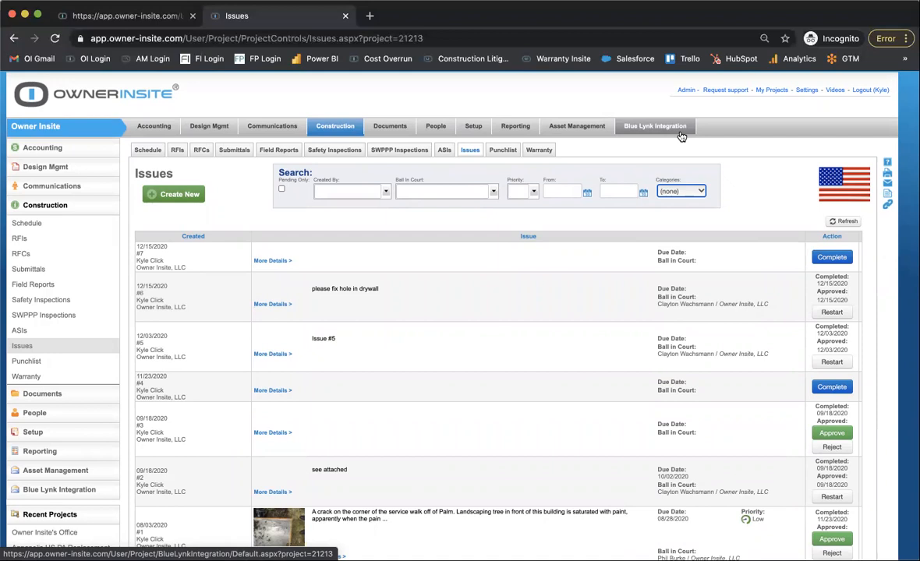
View the project's change proposals in Accounting and open the Architect Contract from the contracts log.
click(160, 132)
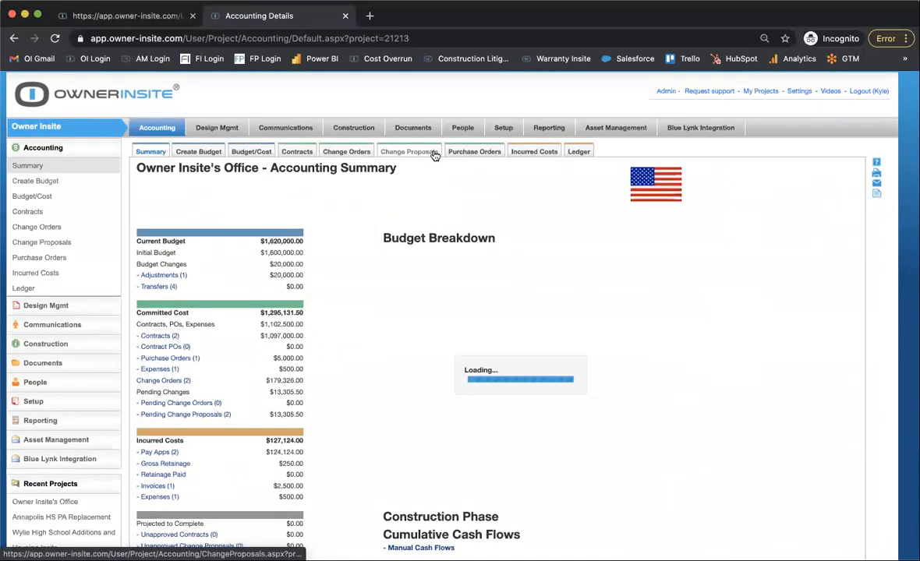
click(405, 154)
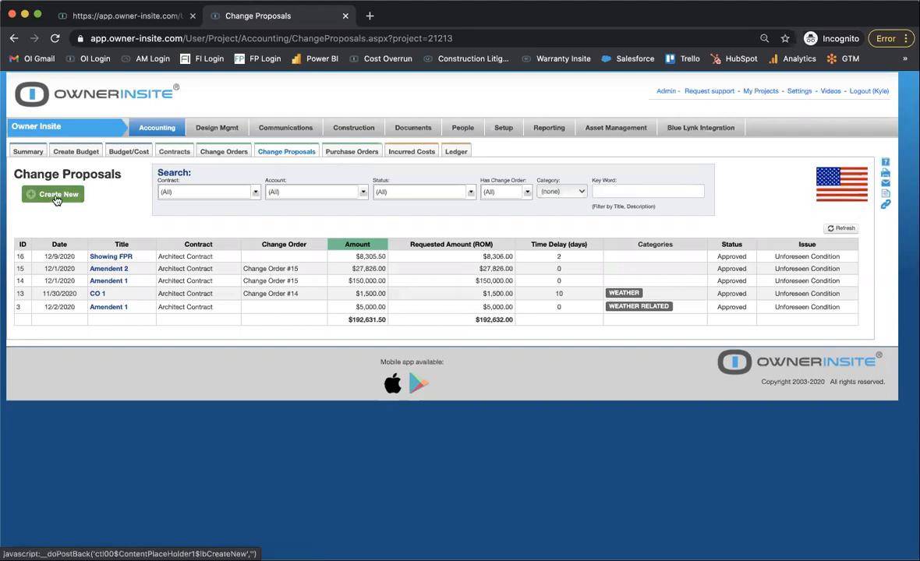
click(174, 153)
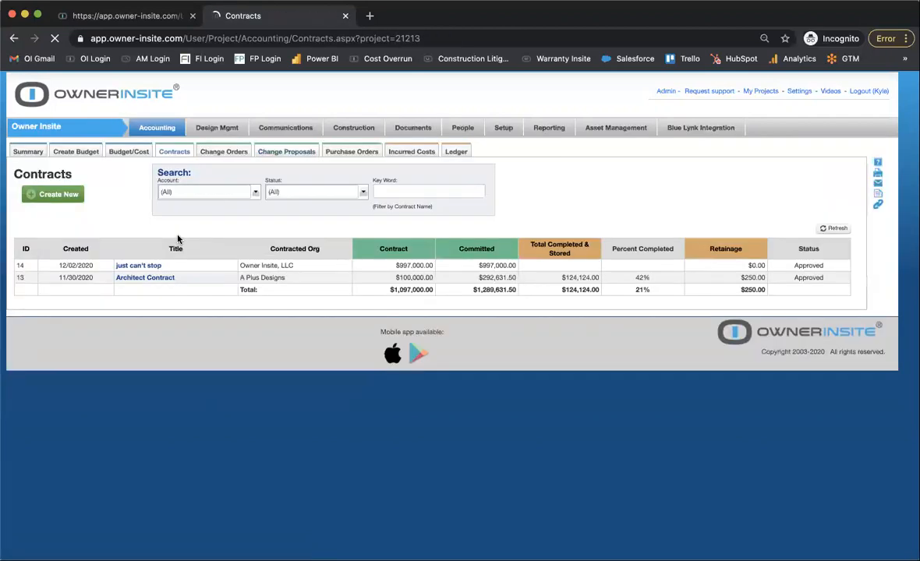
click(144, 279)
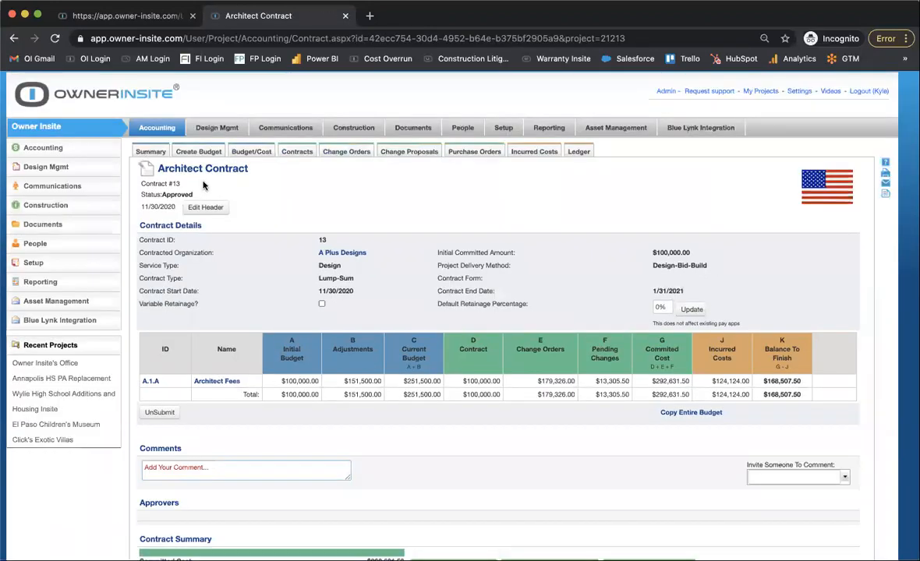
Retitle the Architect Contract as Contractor Contract in its header and save the change.
scroll(203, 184, down, 1)
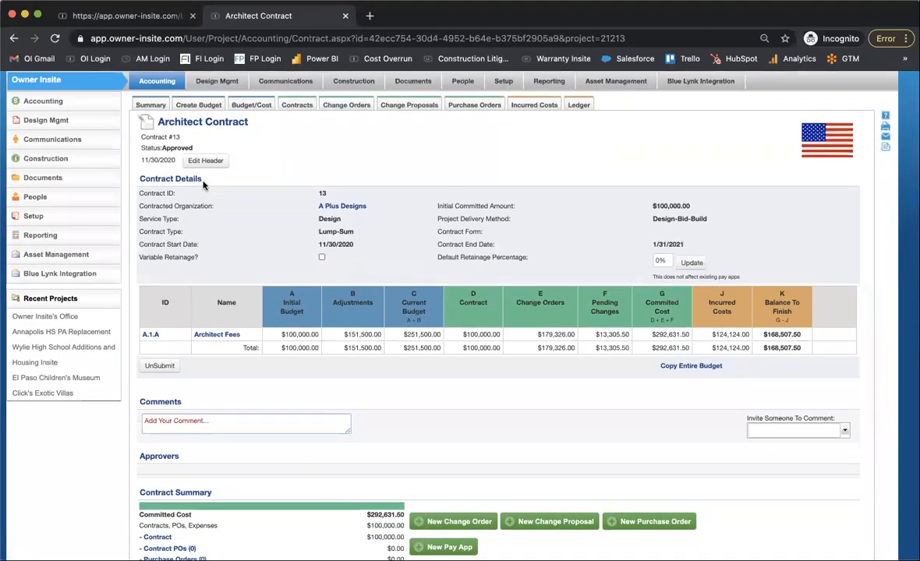
scroll(203, 185, down, 1)
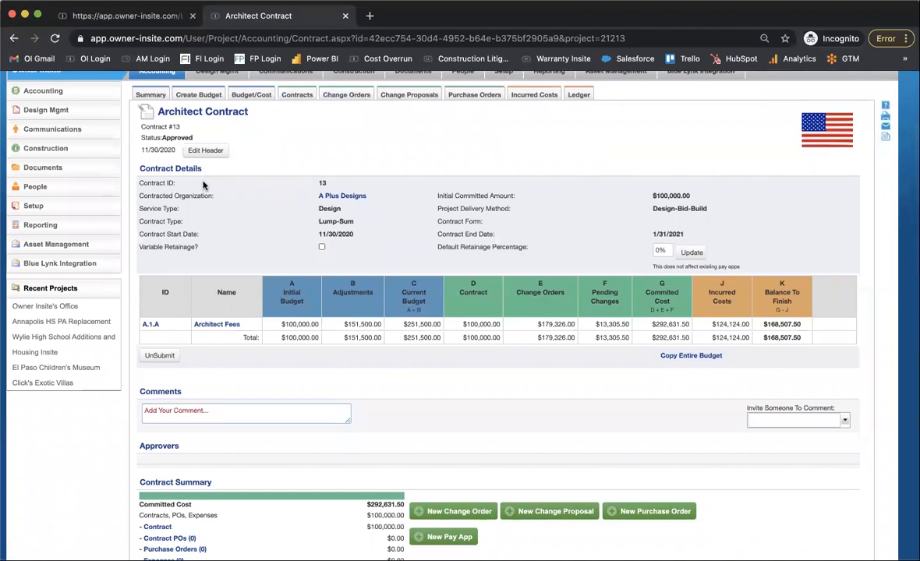
scroll(203, 184, down, 1)
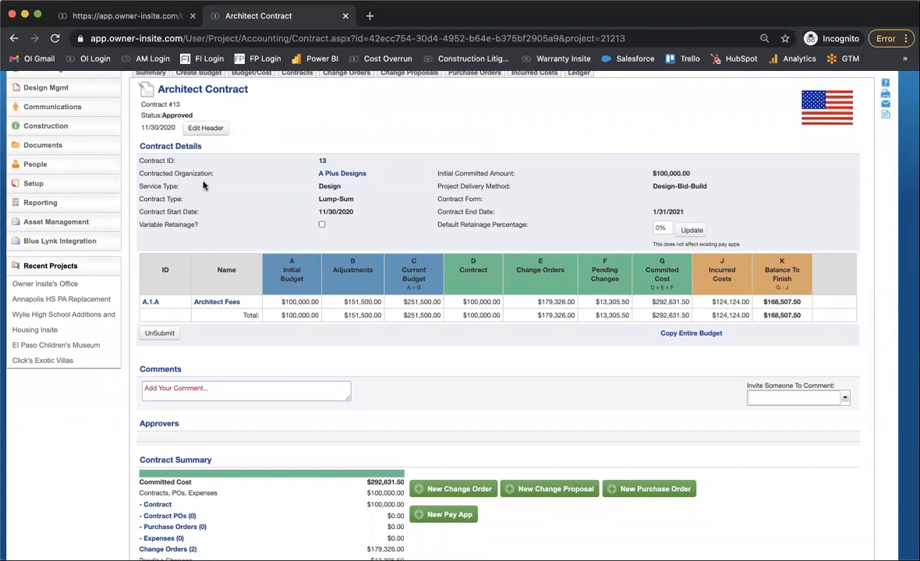
scroll(203, 185, up, 1)
click(206, 146)
double_click(204, 172)
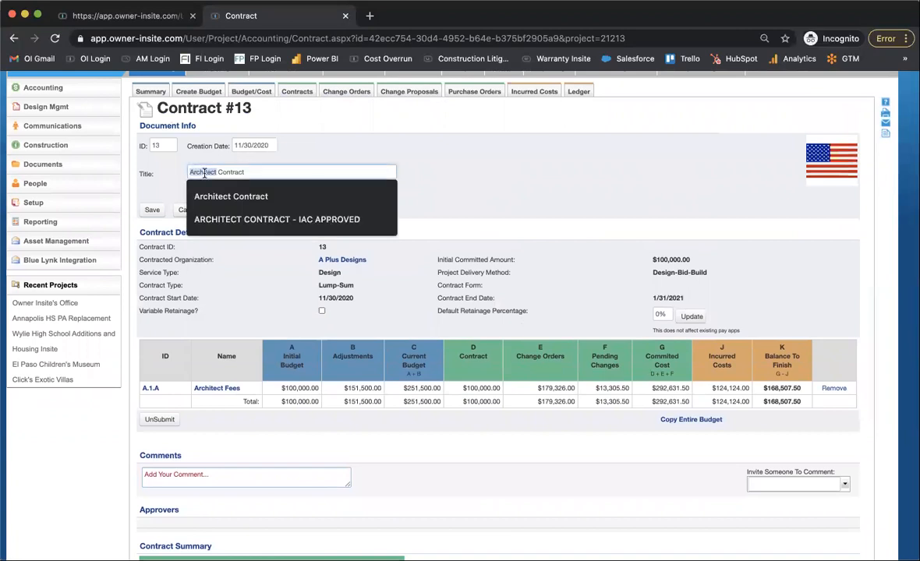
text(Contractor)
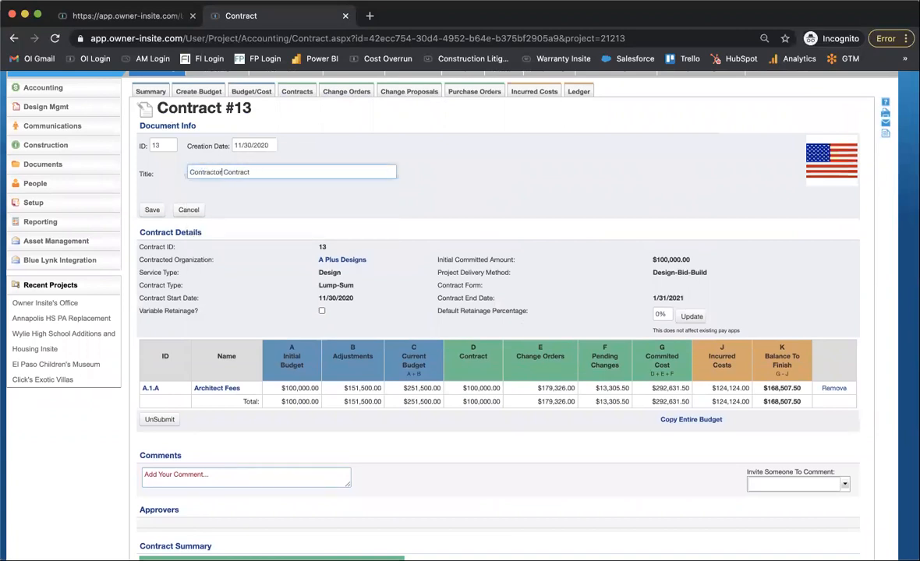
key(Tab)
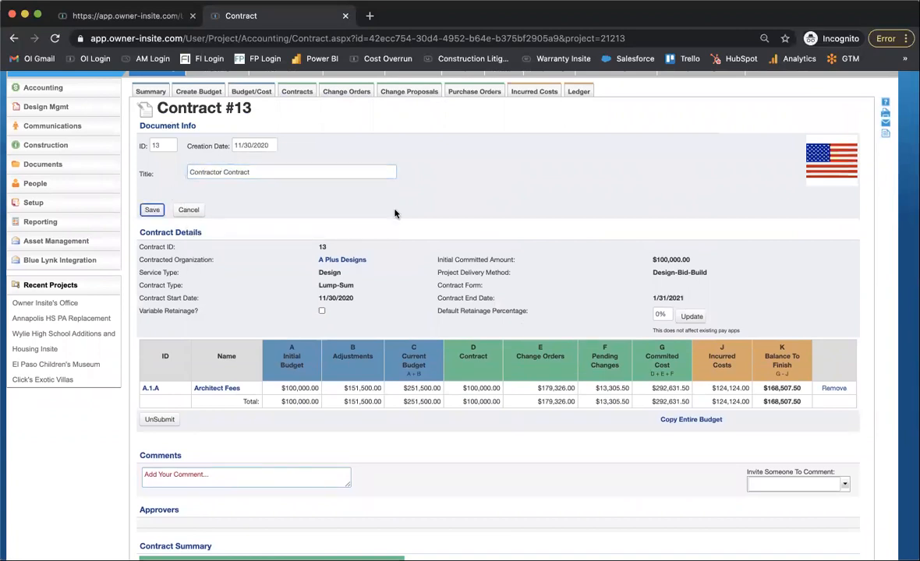
key(Return)
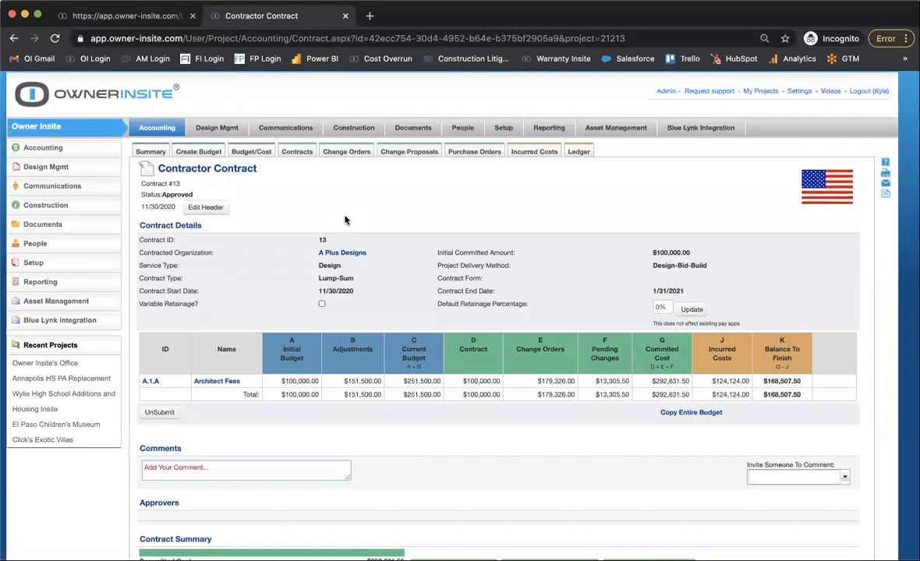
Reopen the Contractor Contract from the contracts log and review its Contract Summary.
click(301, 148)
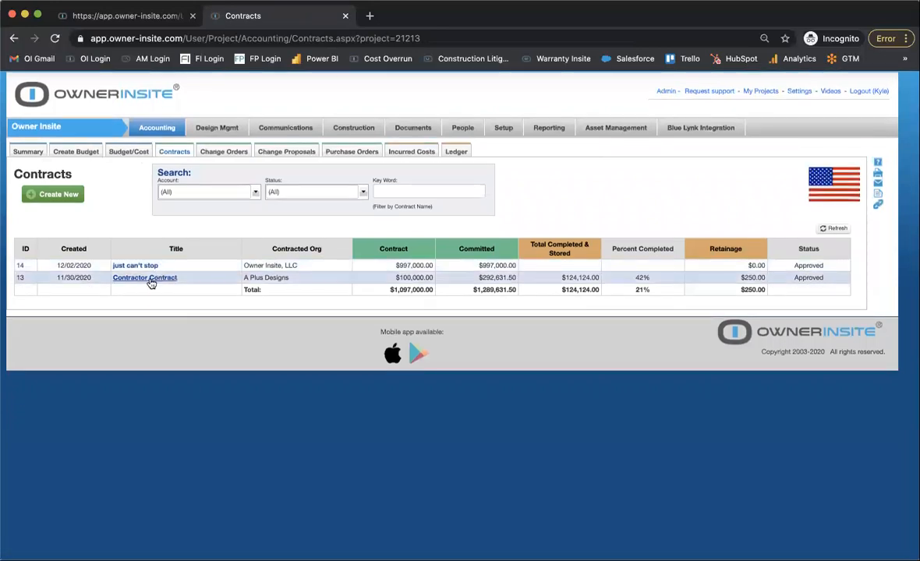
click(148, 278)
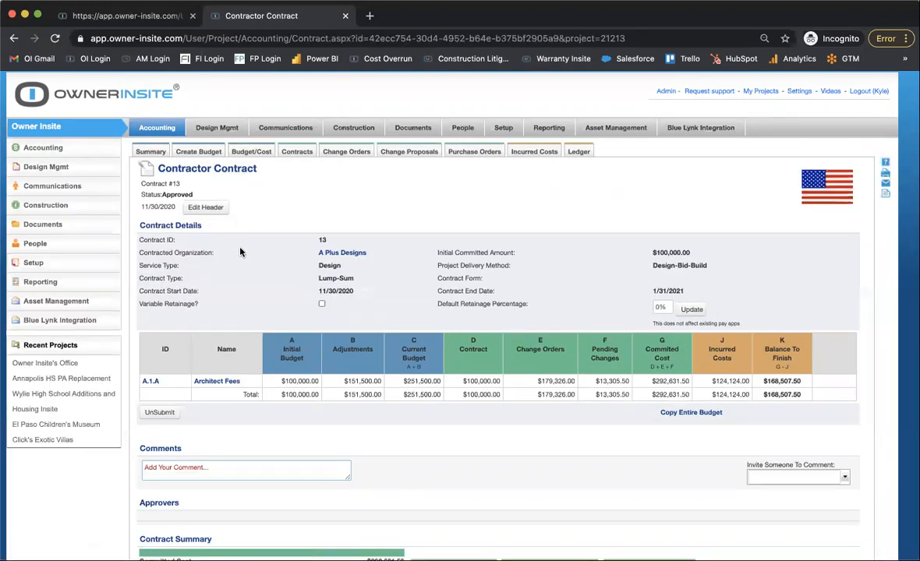
scroll(240, 252, down, 5)
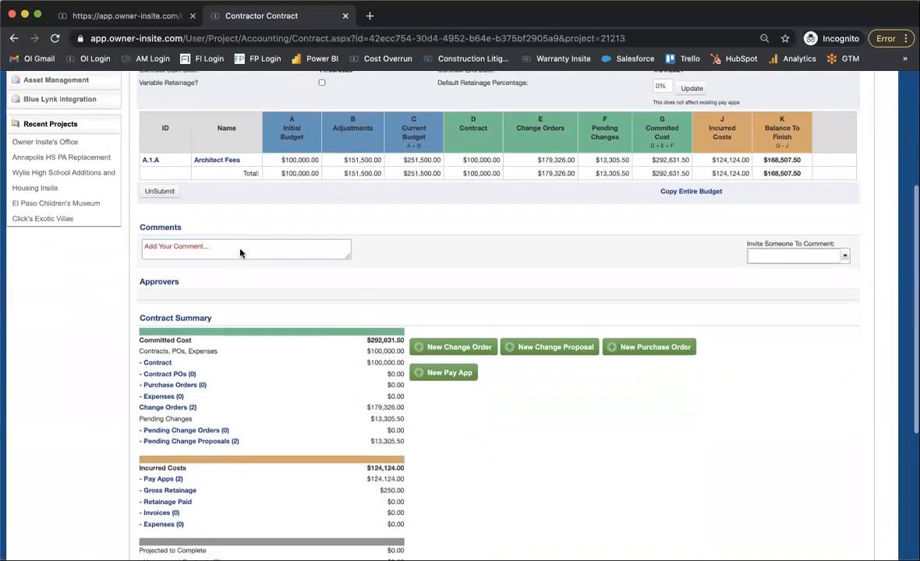
scroll(240, 252, down, 1)
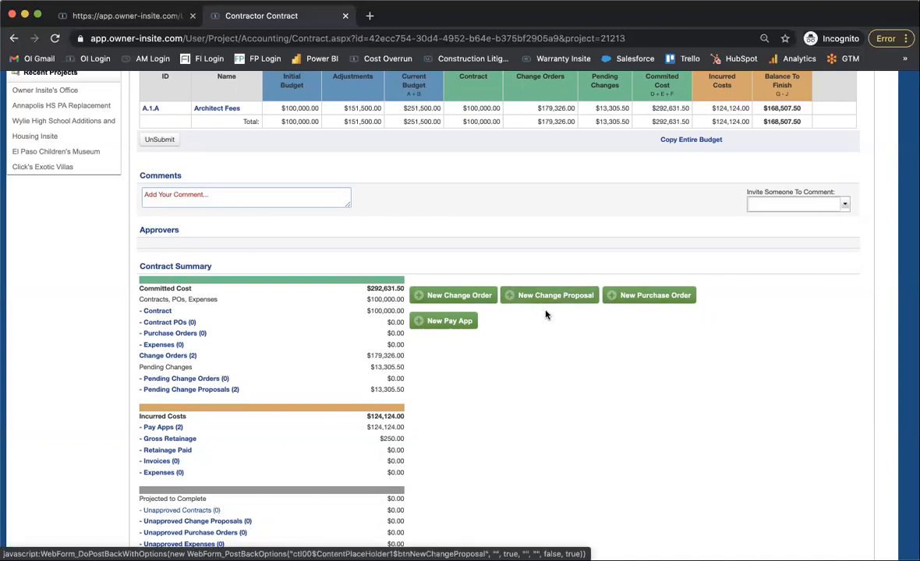
Start a new change proposal from the Contractor Contract and give it the title "Title".
click(562, 296)
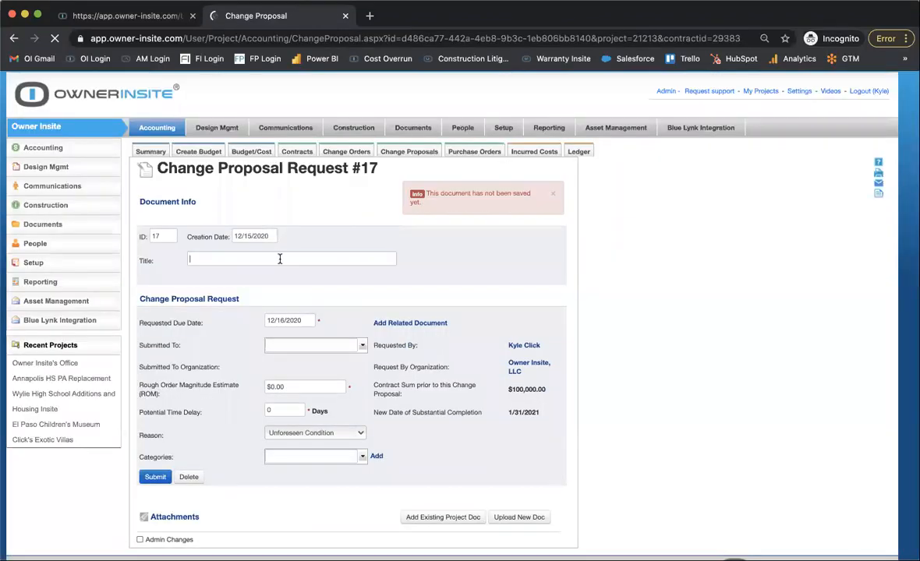
click(280, 259)
text(Title)
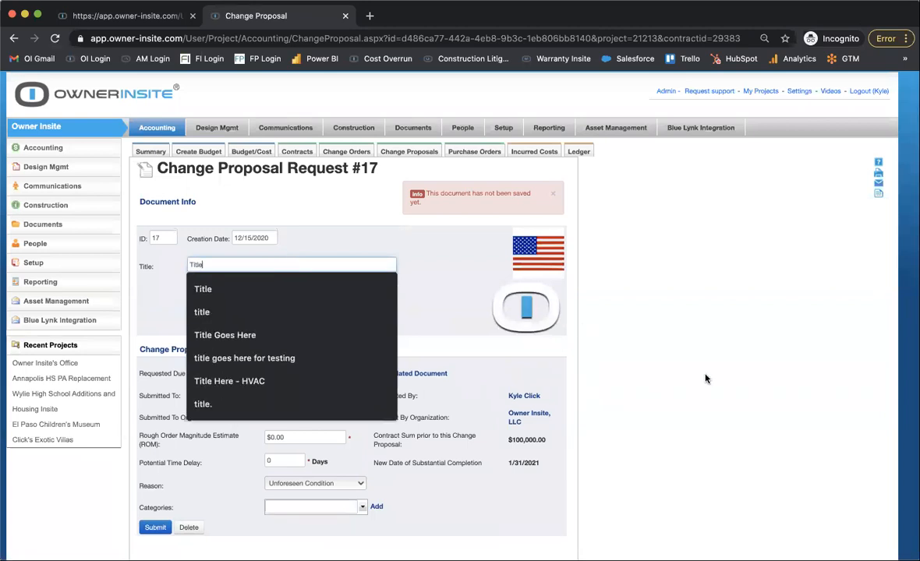
click(704, 376)
Try Owner Insite, LLC and PB Consulting contacts as the change proposal's Submitted To recipient.
click(363, 396)
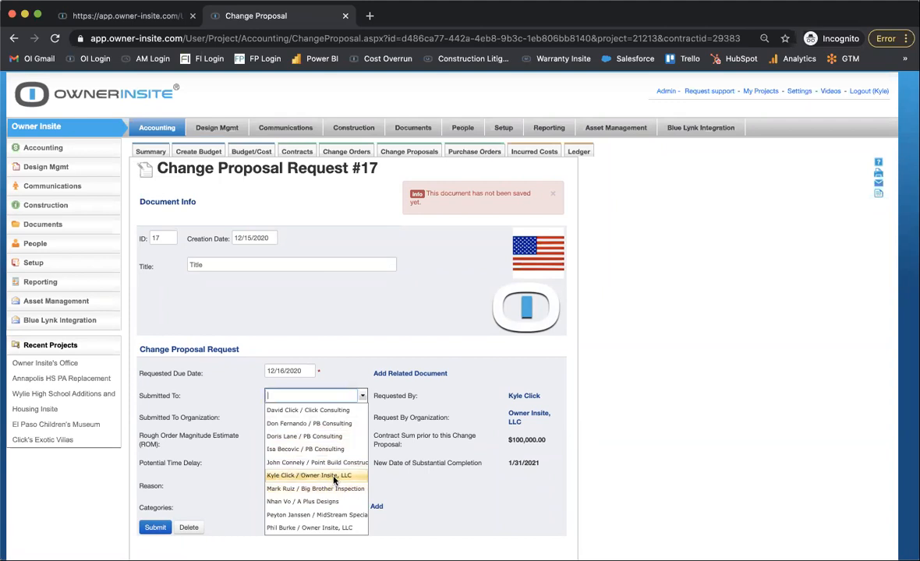
scroll(334, 480, down, 3)
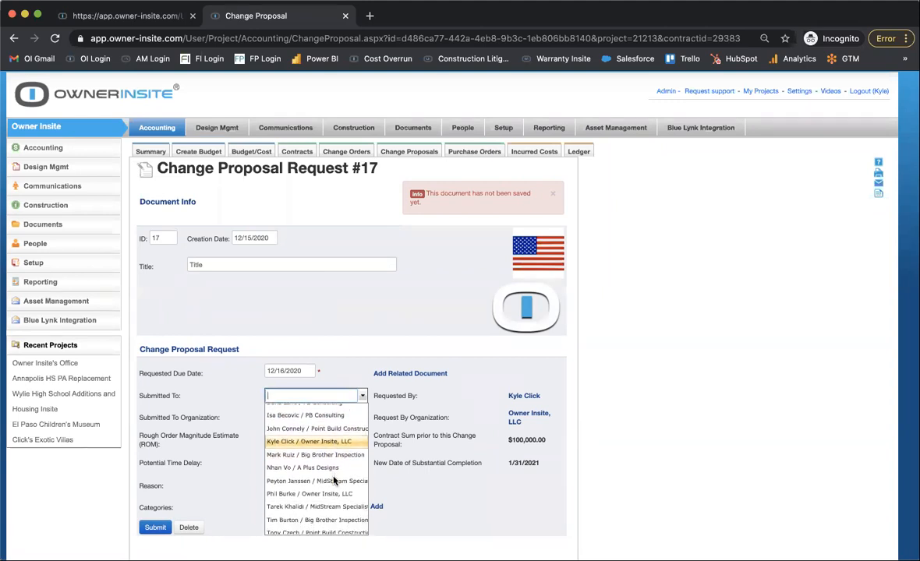
scroll(334, 481, down, 1)
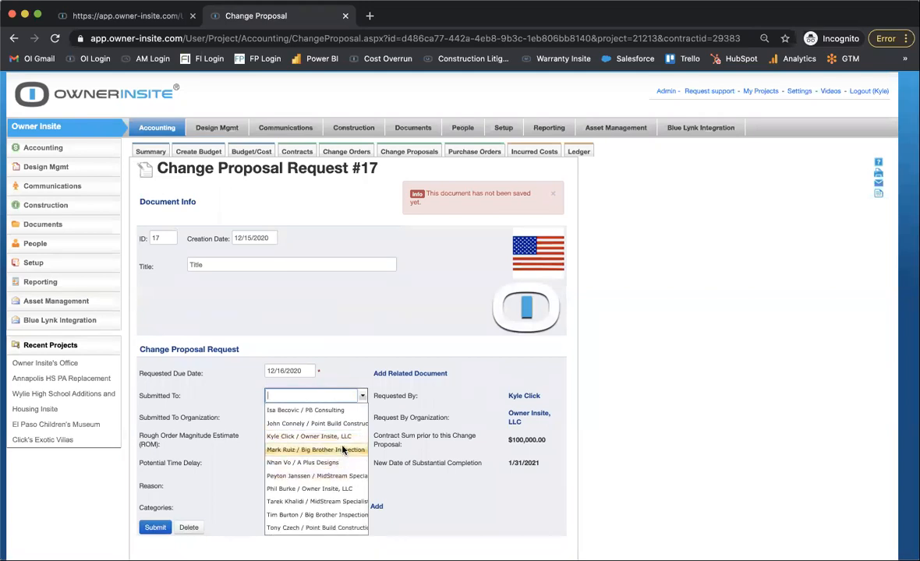
click(308, 437)
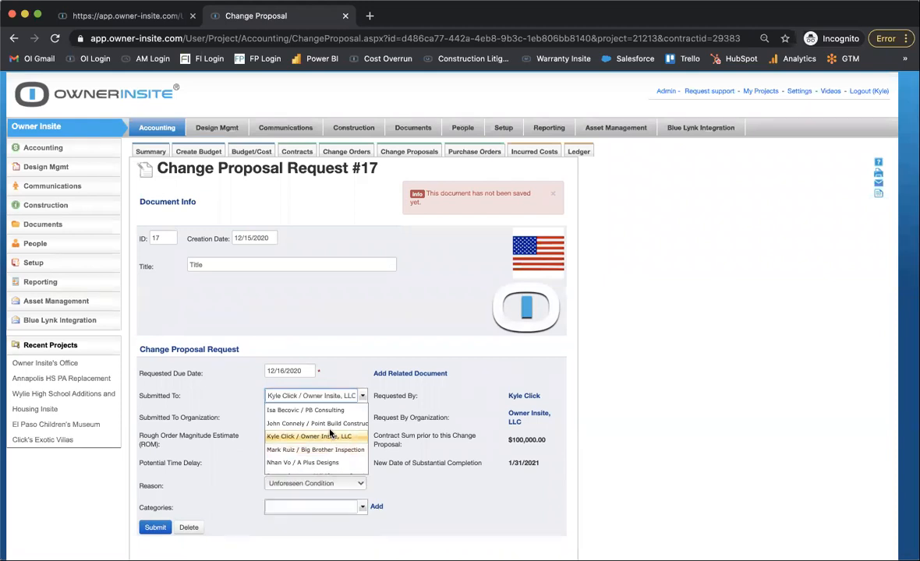
click(366, 396)
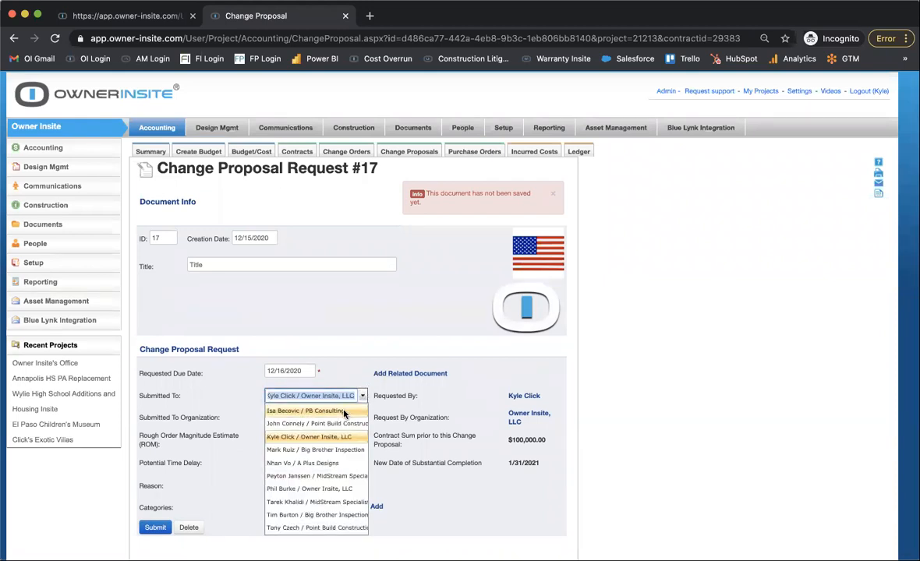
click(317, 379)
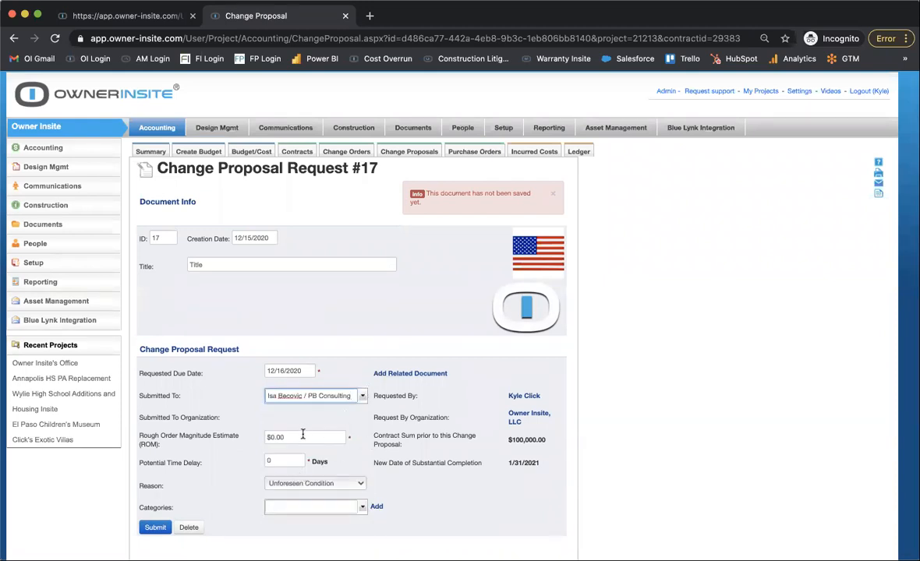
double_click(301, 434)
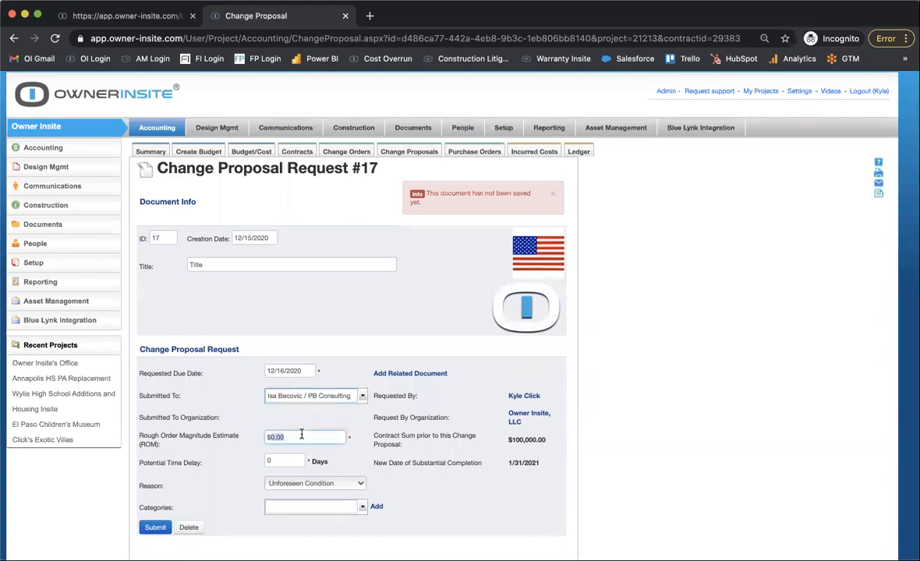
click(354, 396)
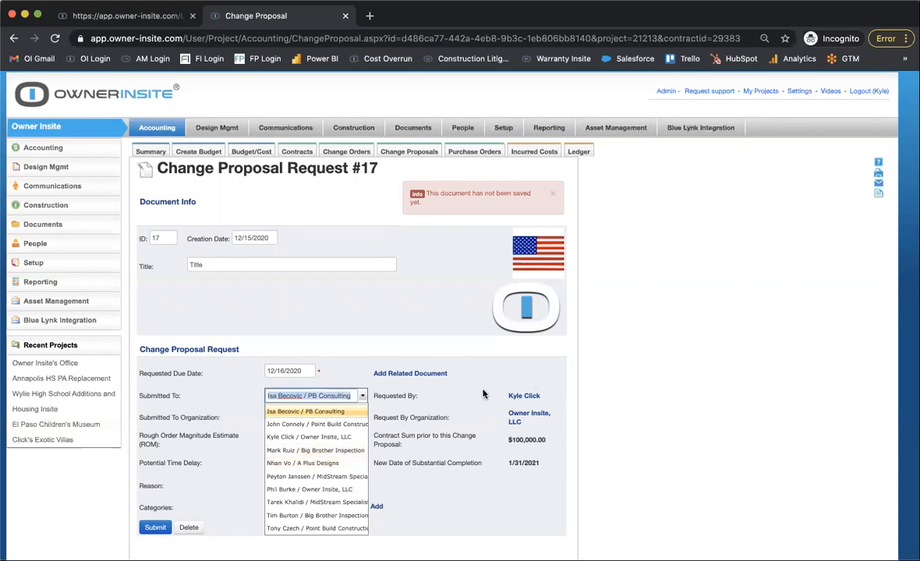
scroll(280, 457, up, 2)
scroll(281, 457, down, 2)
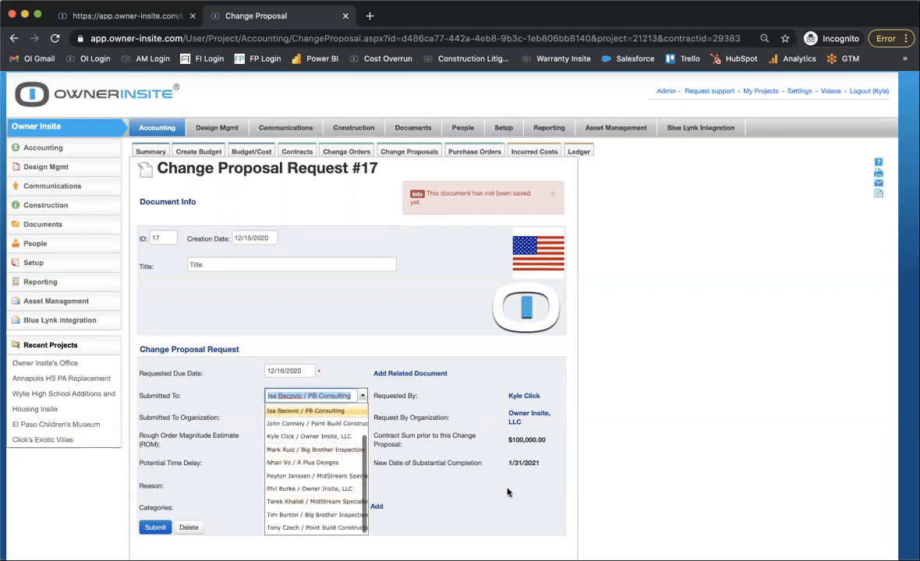
click(624, 445)
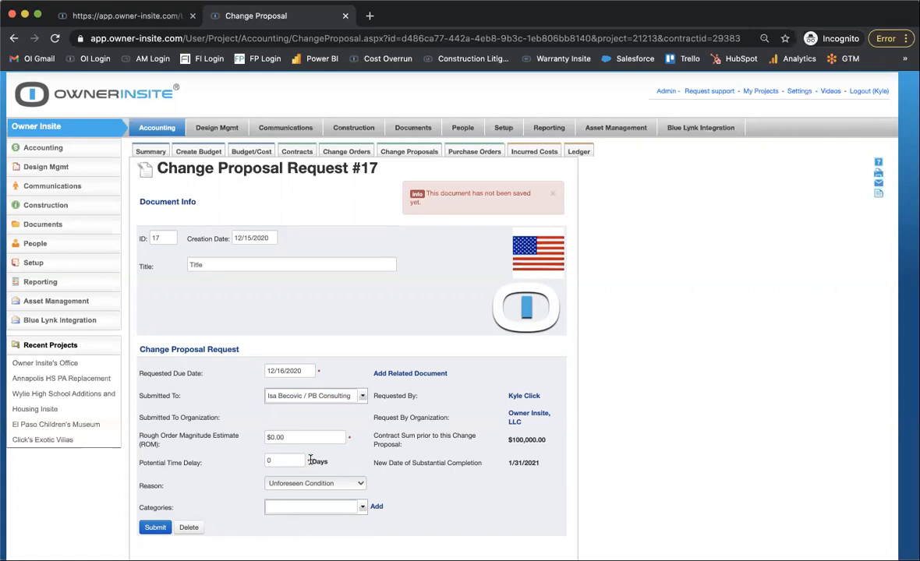
Address the change proposal request to the A Plus Designs contact, set its Rough Order Magnitude Estimate to $15000 and submit it.
click(363, 395)
scroll(336, 420, up, 2)
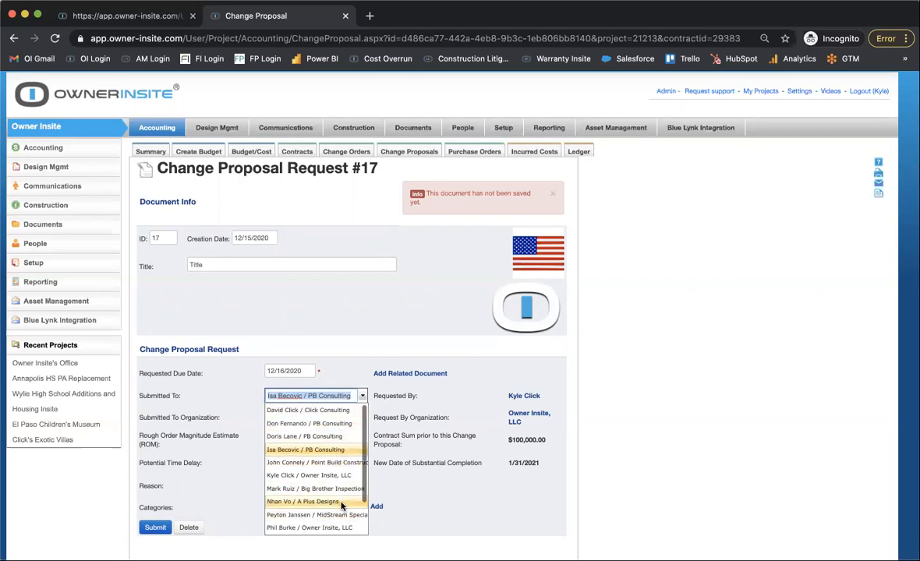
click(341, 503)
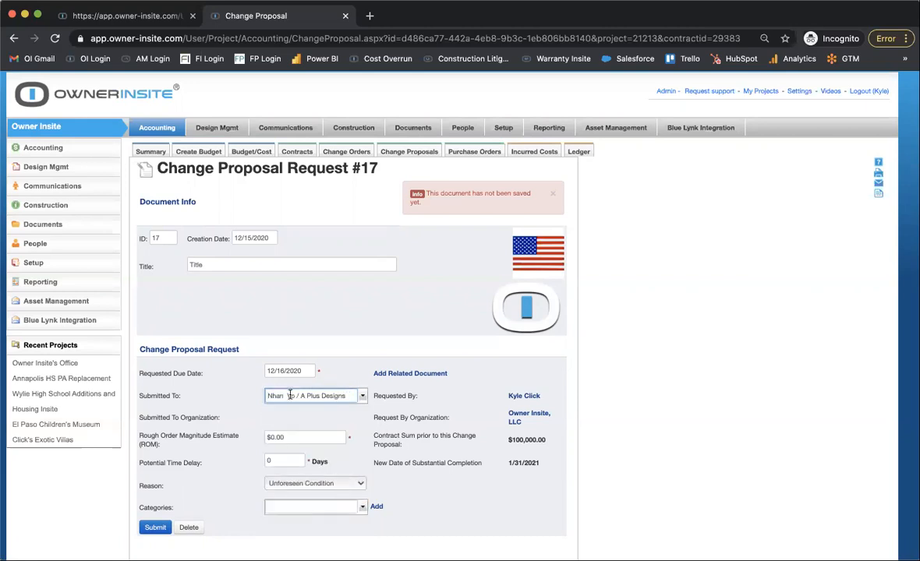
click(308, 439)
triple_click(307, 439)
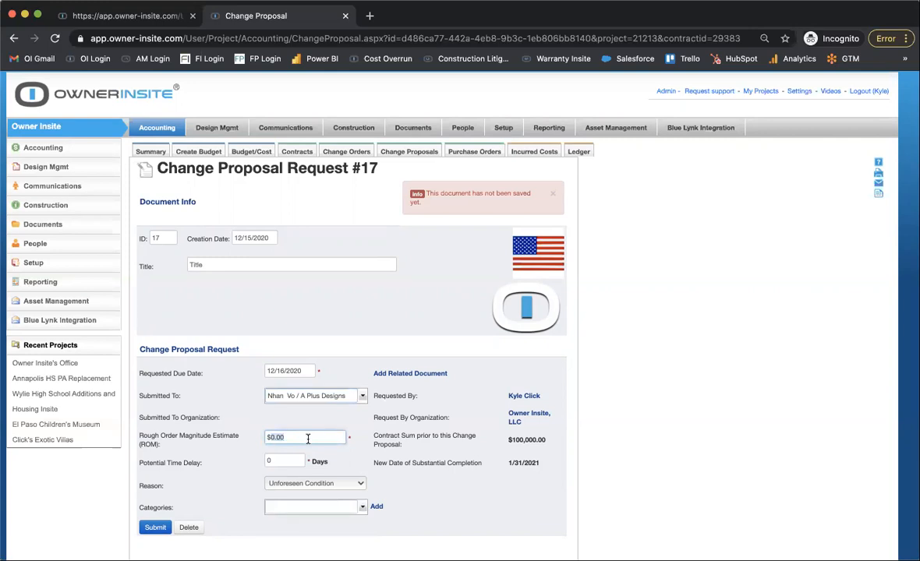
text($15000)
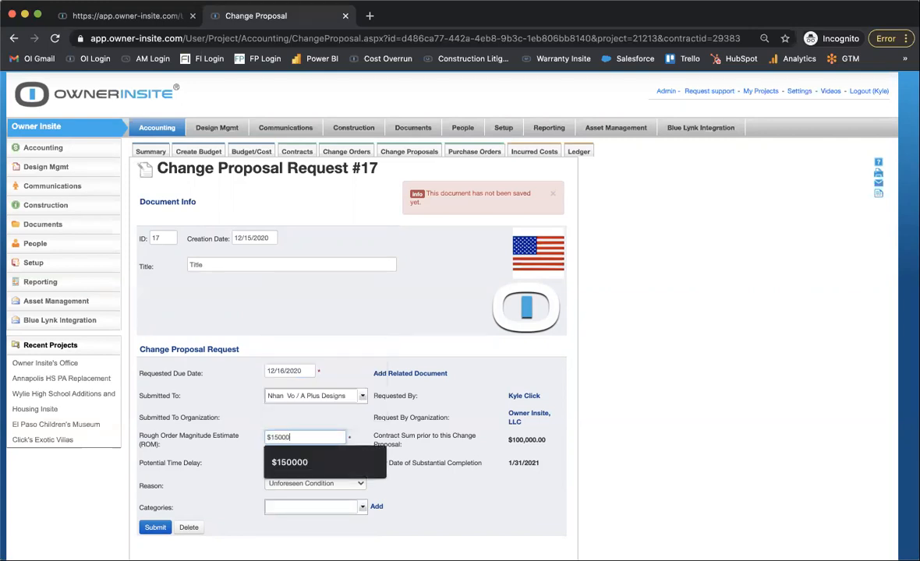
click(270, 423)
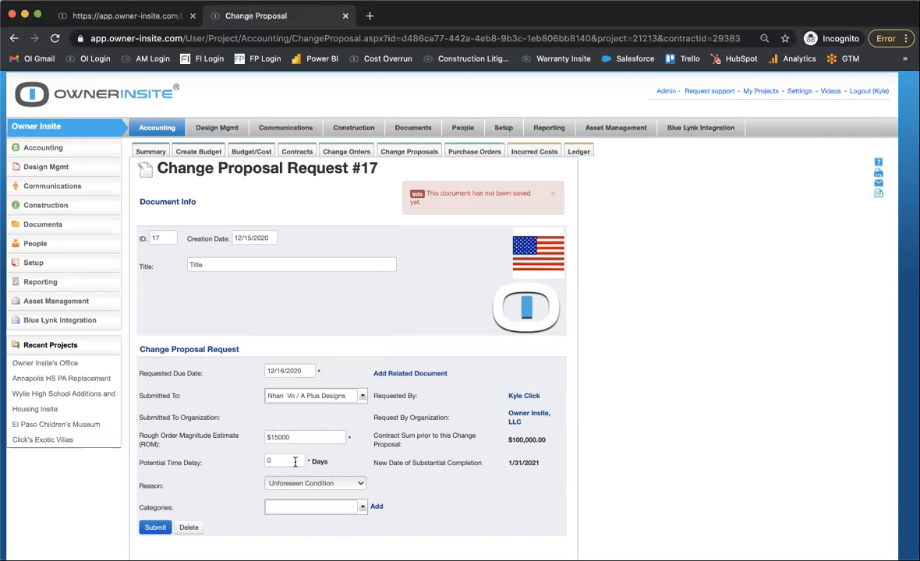
click(146, 530)
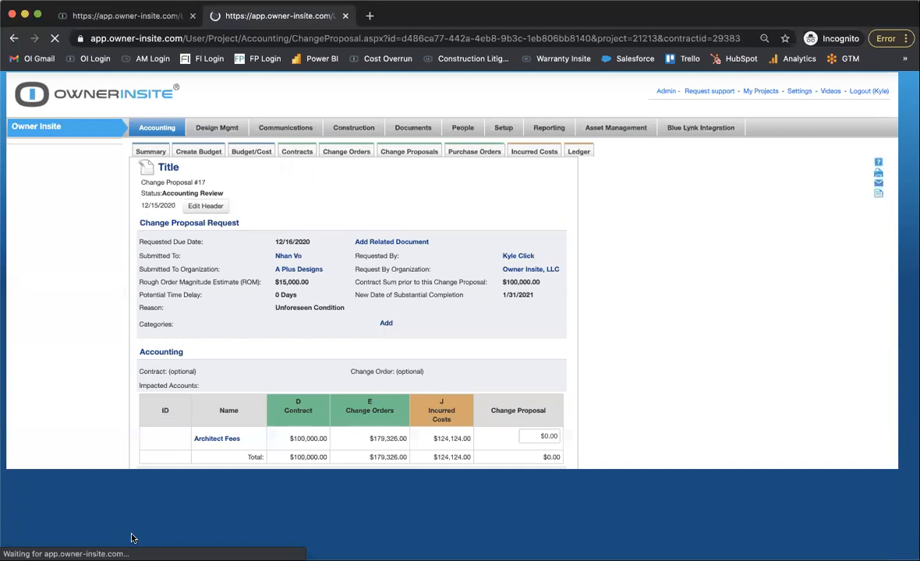
Set the Change Proposal amount for the Architect Fees account to $15,000.00.
scroll(230, 420, down, 2)
scroll(229, 420, down, 2)
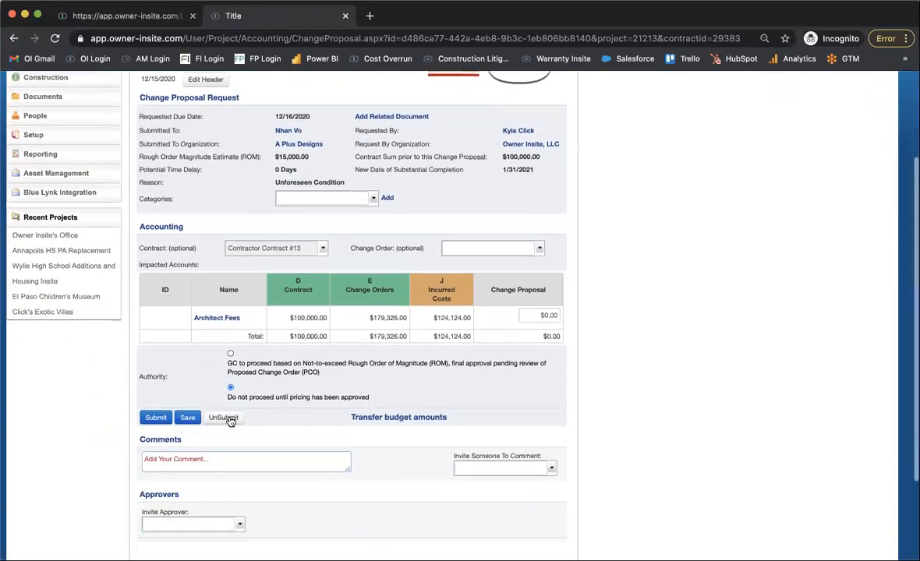
click(545, 316)
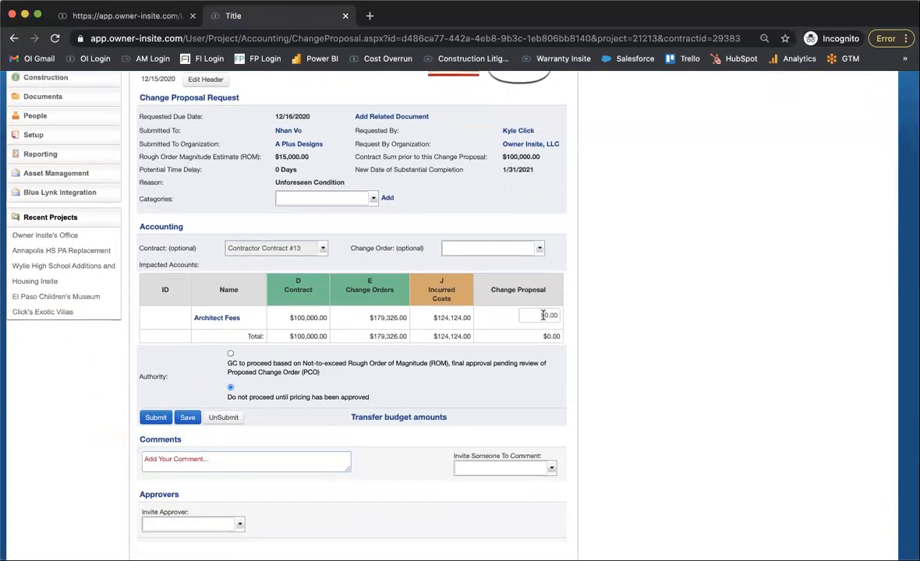
text(15,00)
click(632, 288)
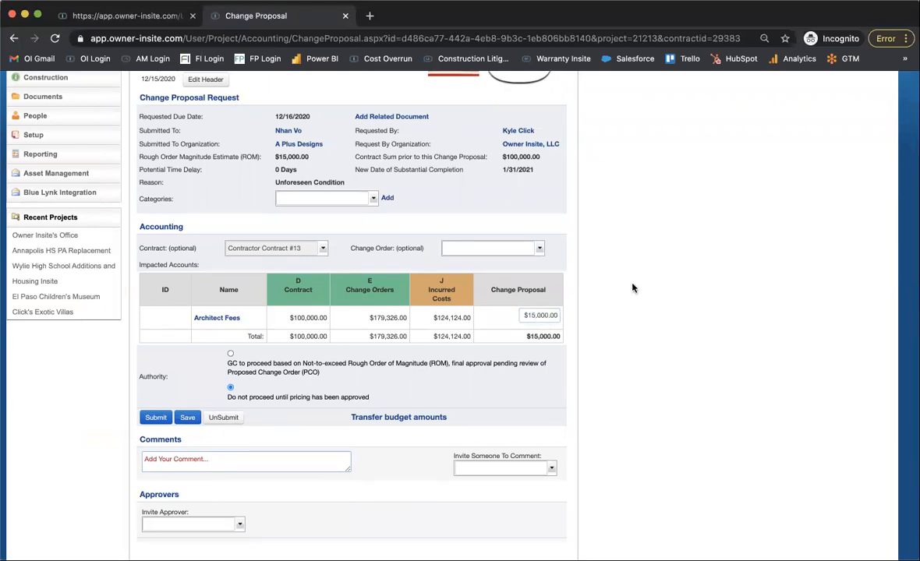
Submit the change proposal's Accounting section and its Final Pricing Proposal.
scroll(628, 312, down, 3)
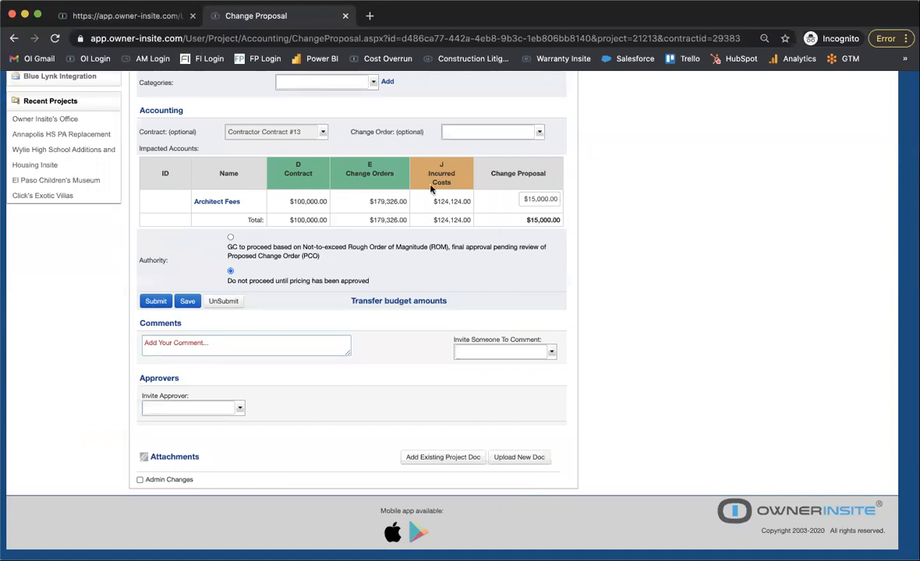
click(159, 302)
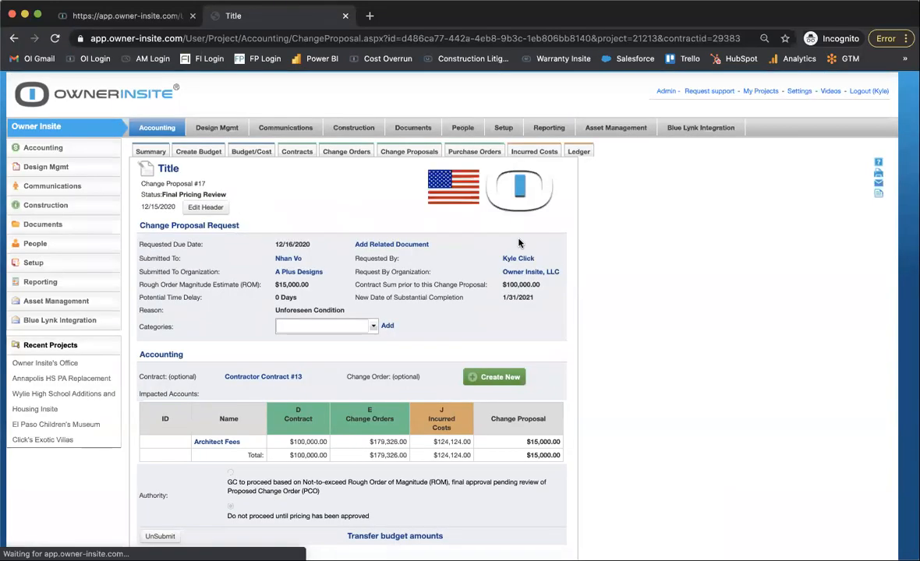
scroll(468, 257, down, 5)
click(154, 303)
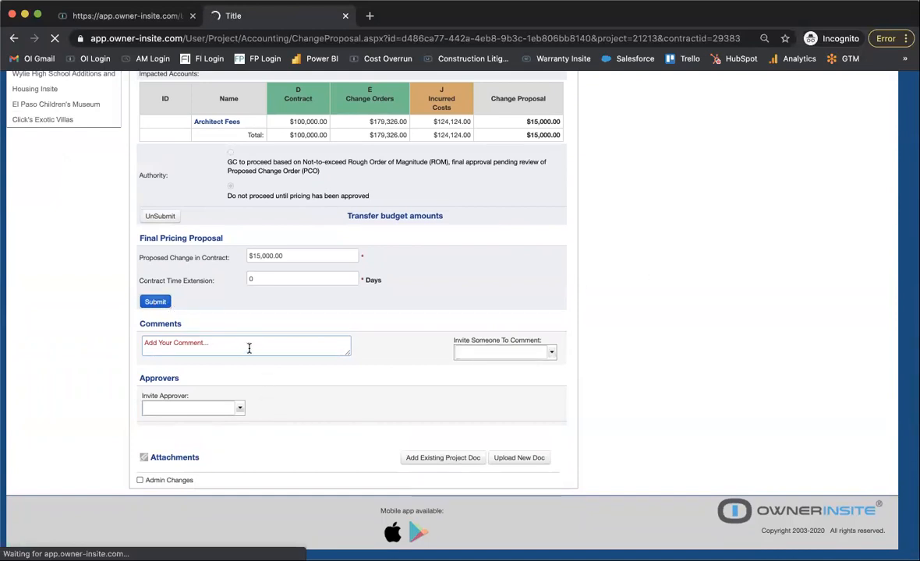
Review the submitted change proposal's Final Pricing Proposal and try out its comment entry box without adding a comment.
scroll(248, 348, down, 4)
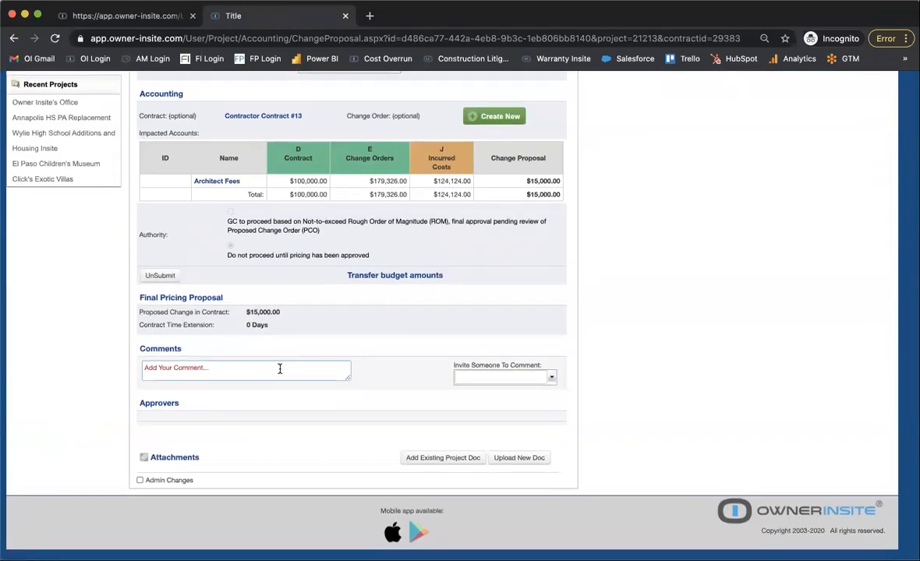
click(280, 368)
click(736, 299)
scroll(517, 273, up, 2)
scroll(518, 274, down, 2)
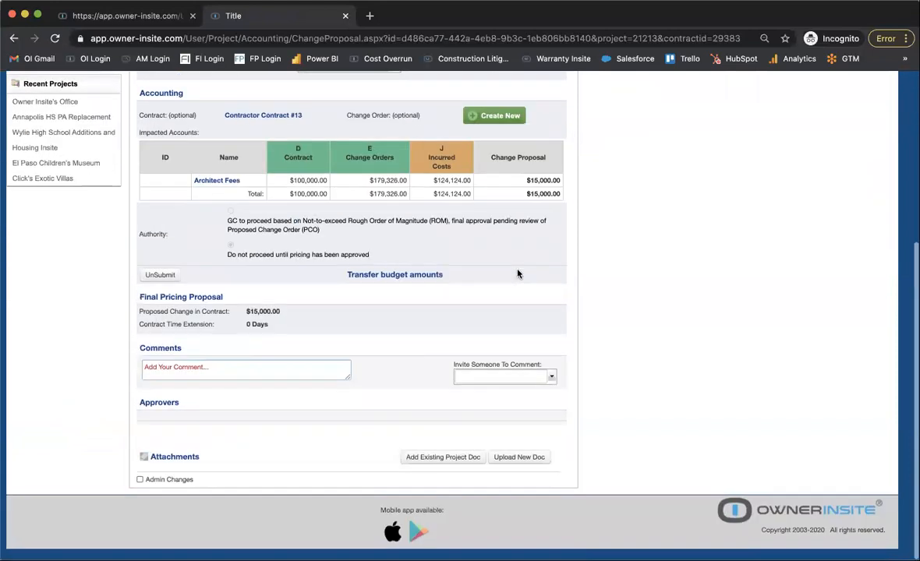
scroll(517, 274, up, 2)
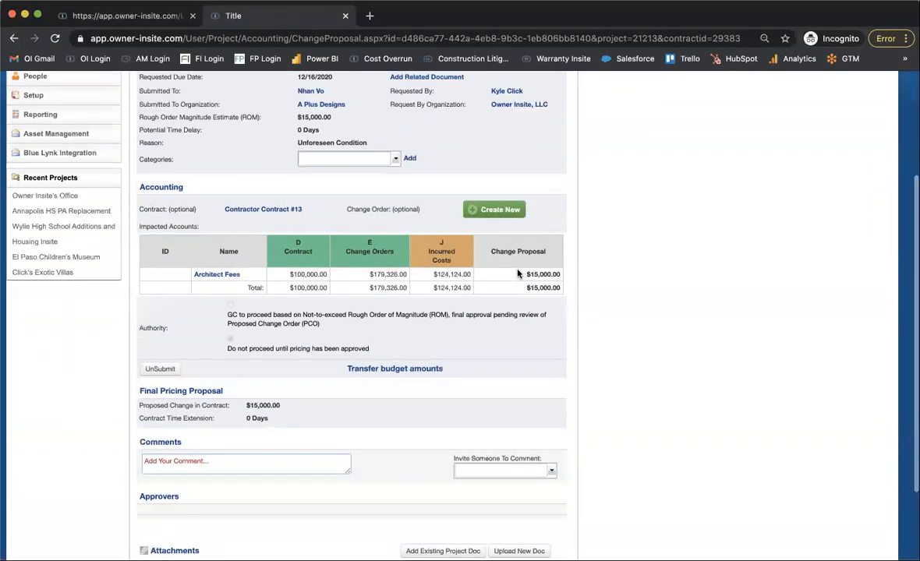
scroll(517, 274, up, 2)
scroll(518, 274, down, 3)
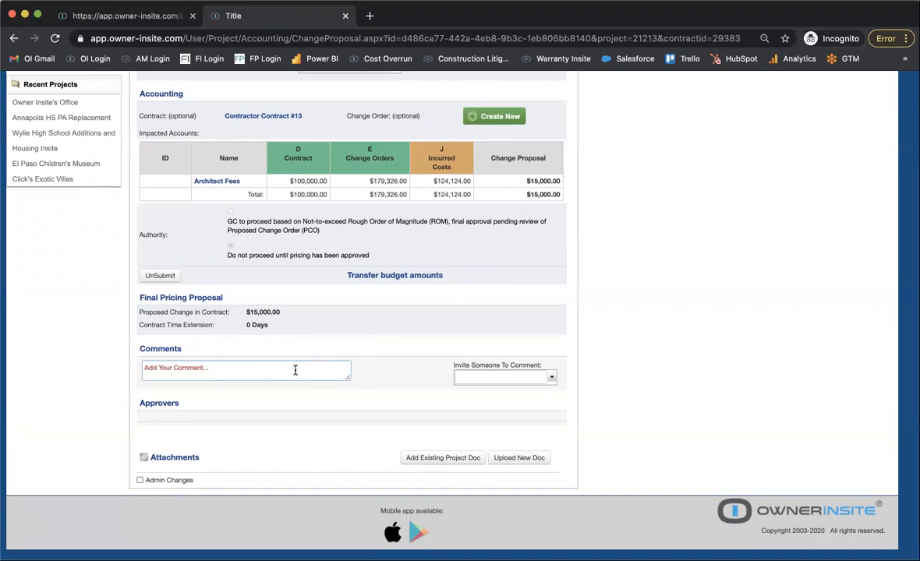
click(214, 366)
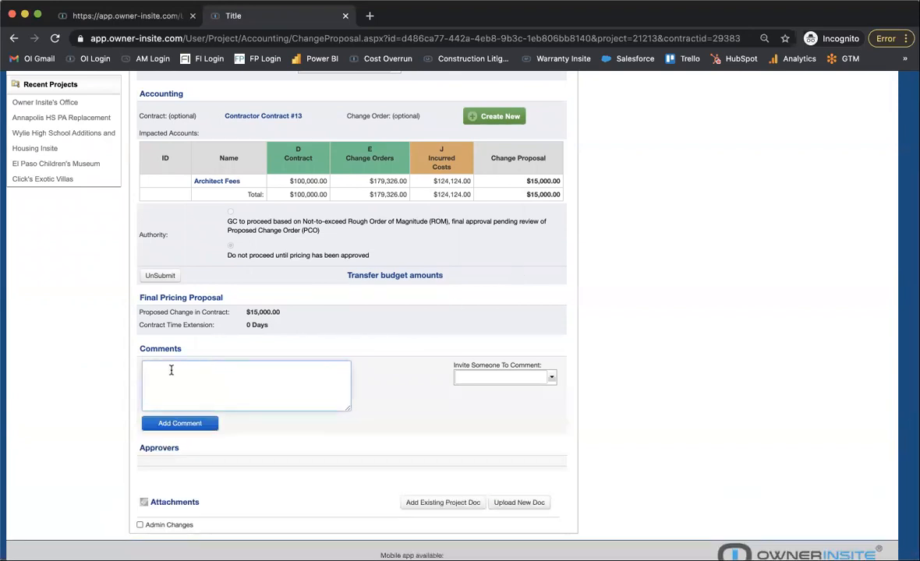
click(538, 356)
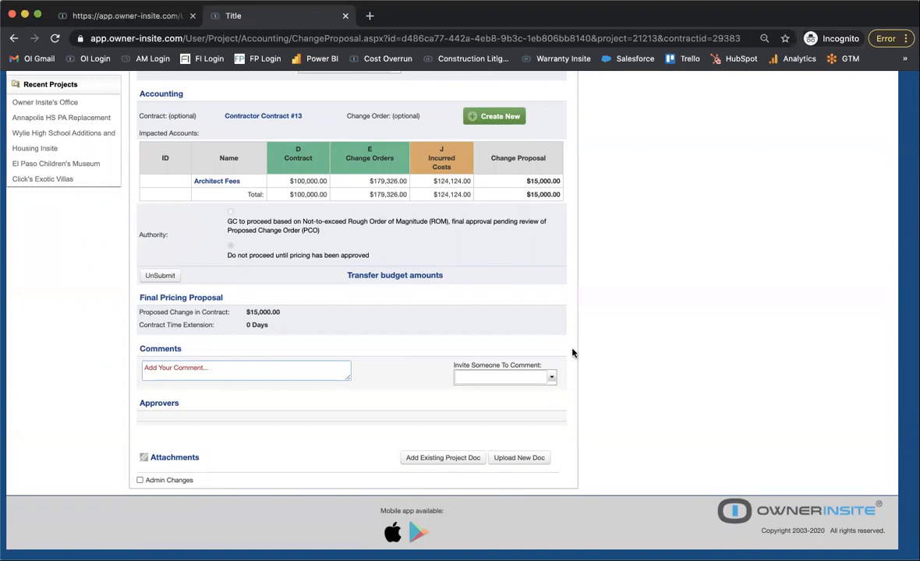
scroll(572, 353, up, 5)
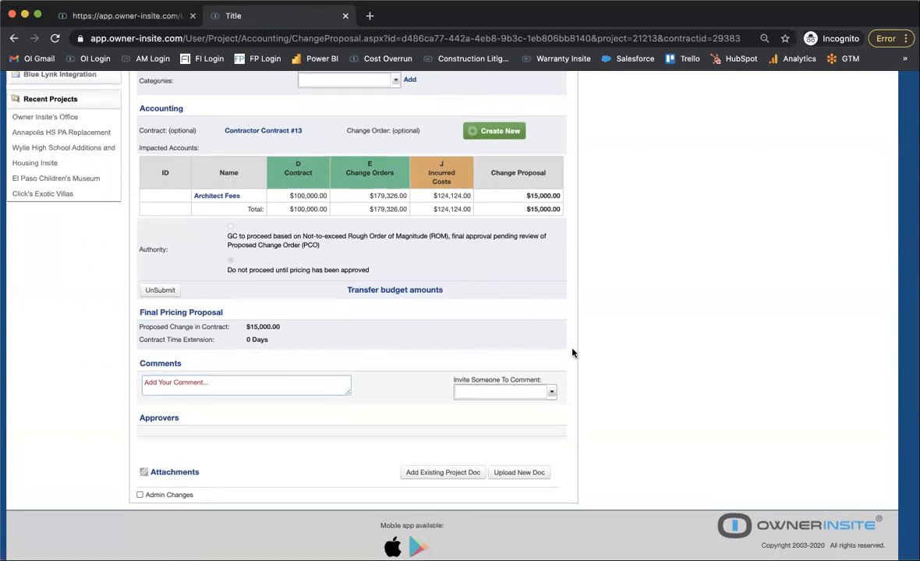
scroll(572, 353, down, 4)
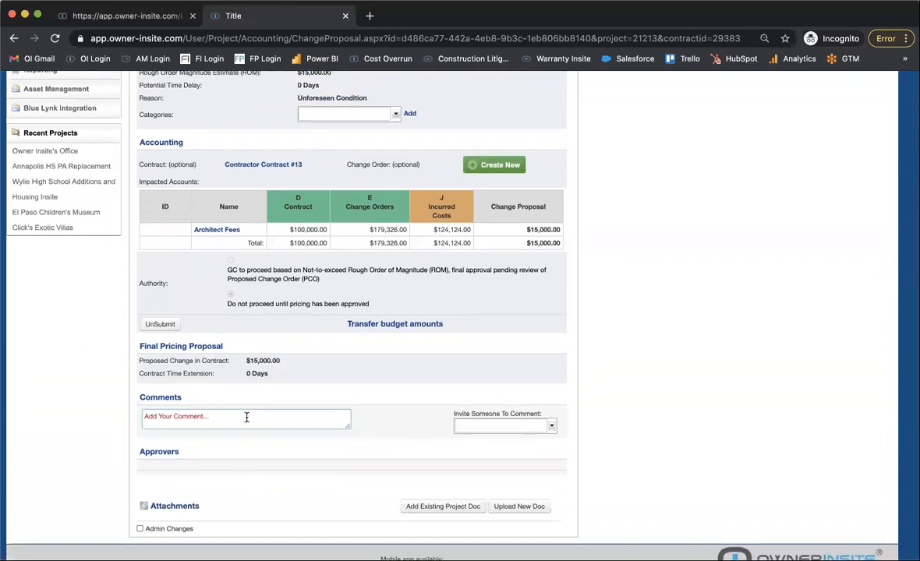
click(246, 418)
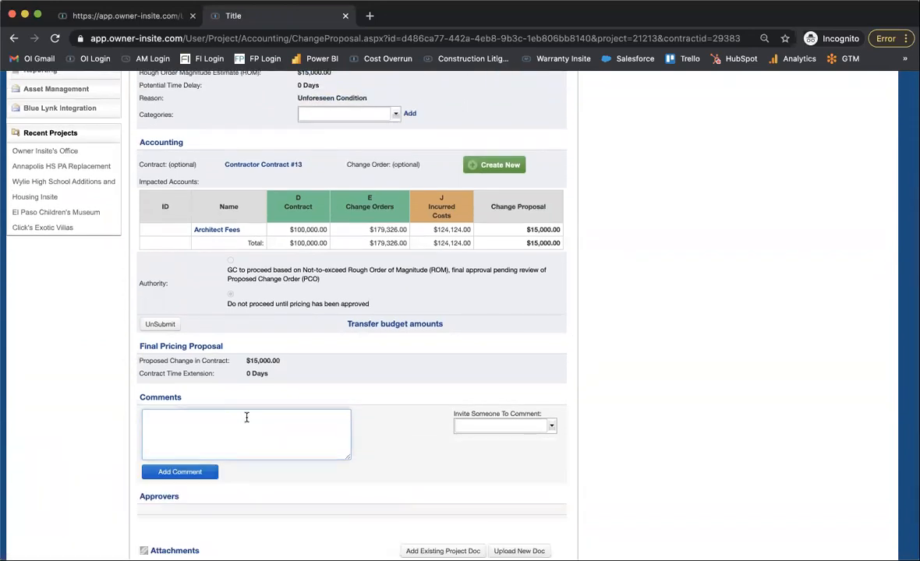
click(100, 431)
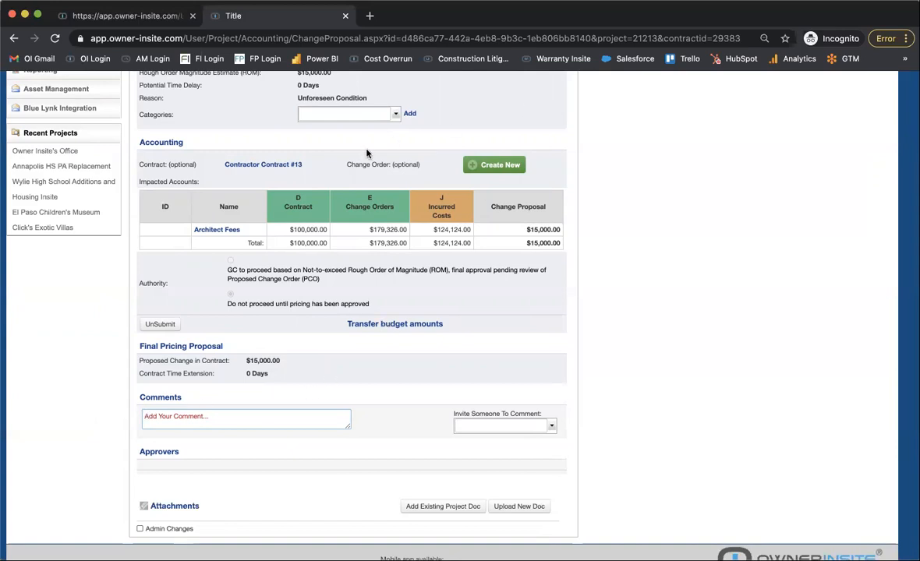
Examine the change proposal's request details, Accounting, Authority and Approvers sections, including the option for creating a change order.
scroll(366, 154, up, 1)
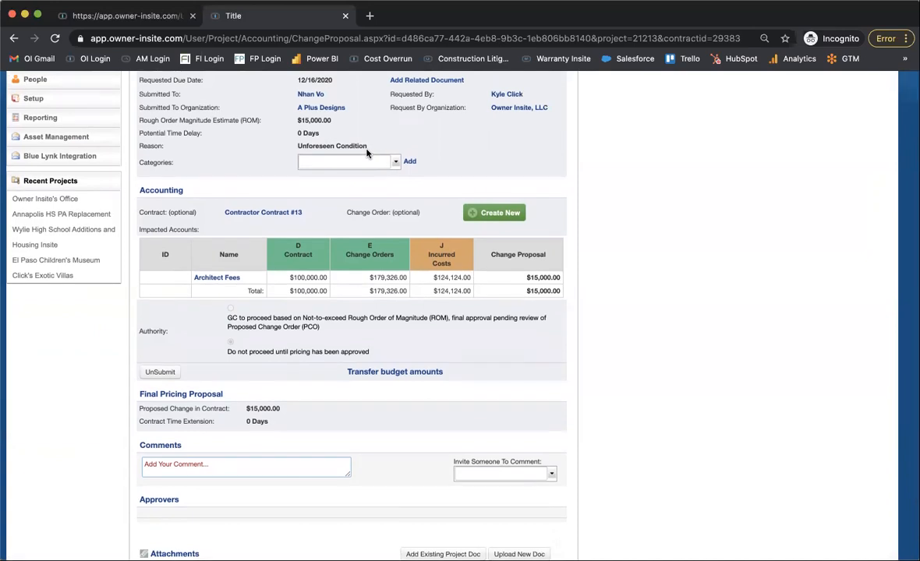
scroll(367, 155, down, 2)
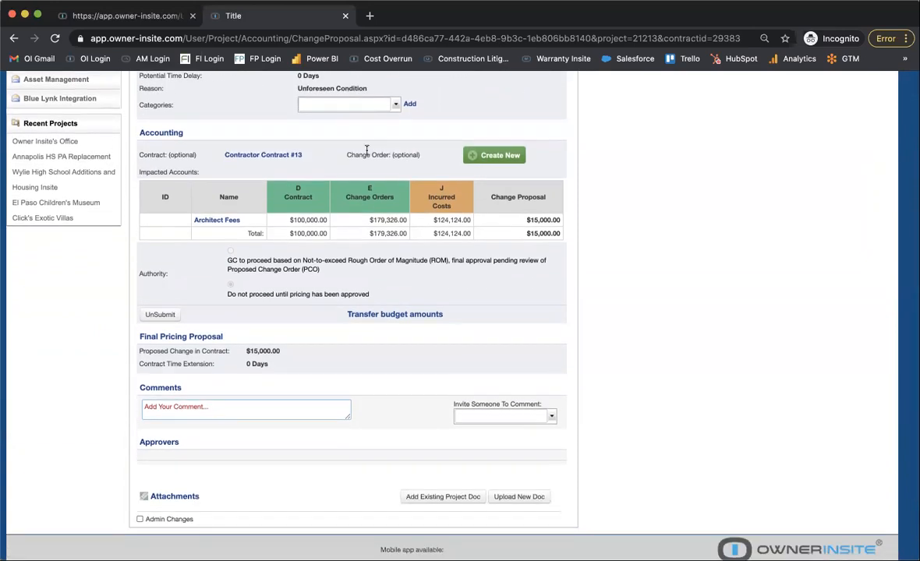
scroll(366, 150, down, 1)
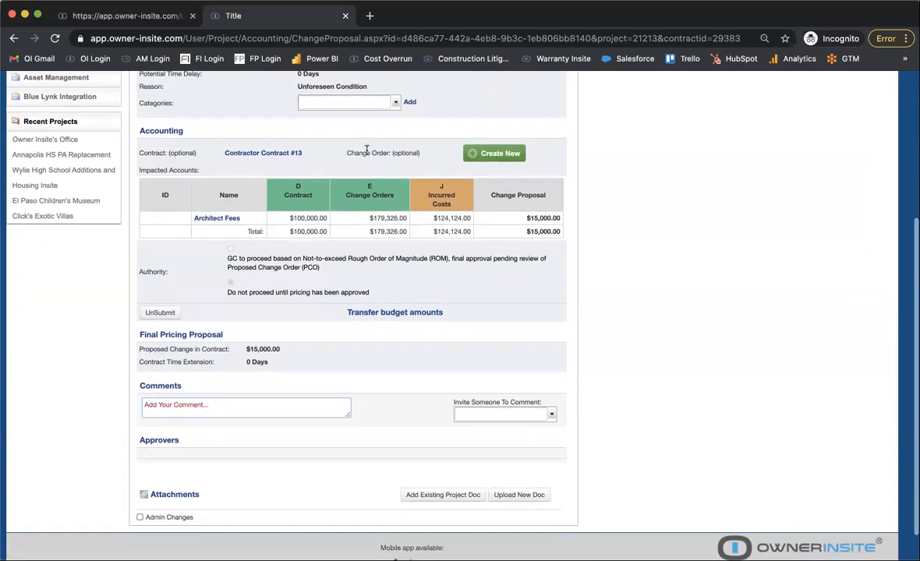
scroll(366, 151, up, 1)
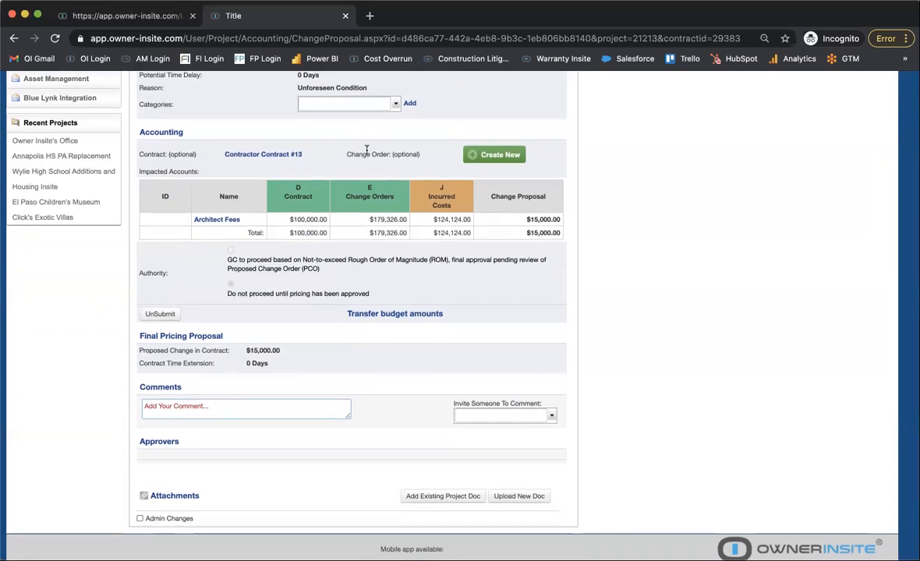
scroll(367, 149, down, 2)
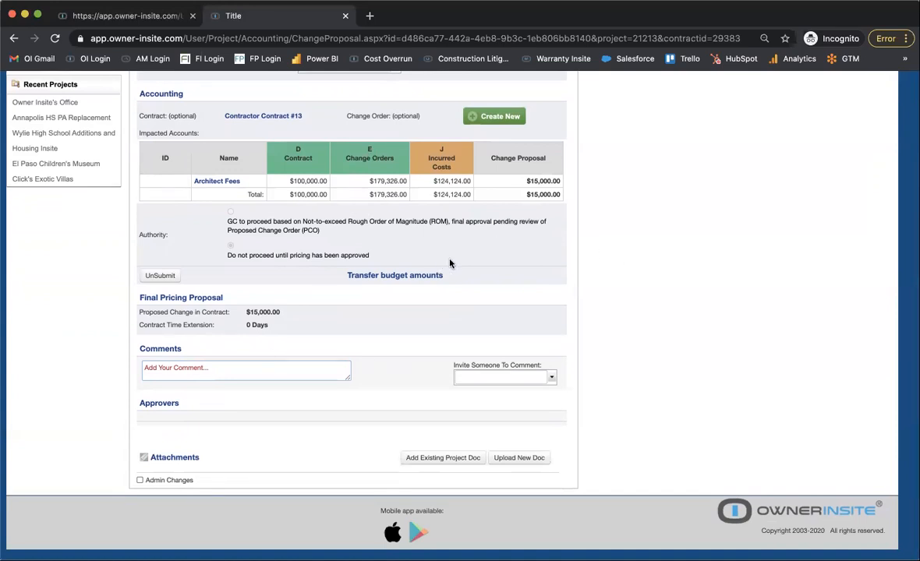
scroll(450, 263, up, 4)
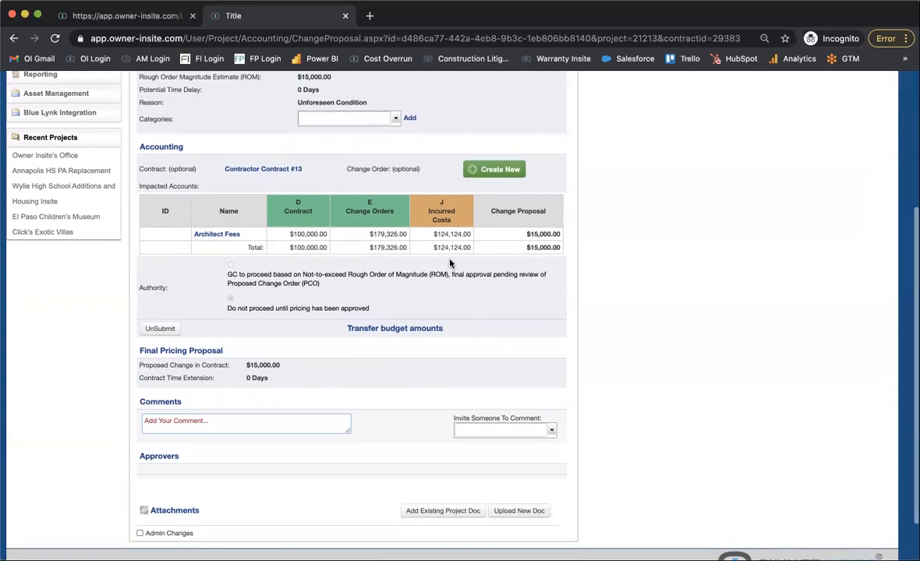
scroll(449, 263, down, 3)
scroll(450, 264, down, 1)
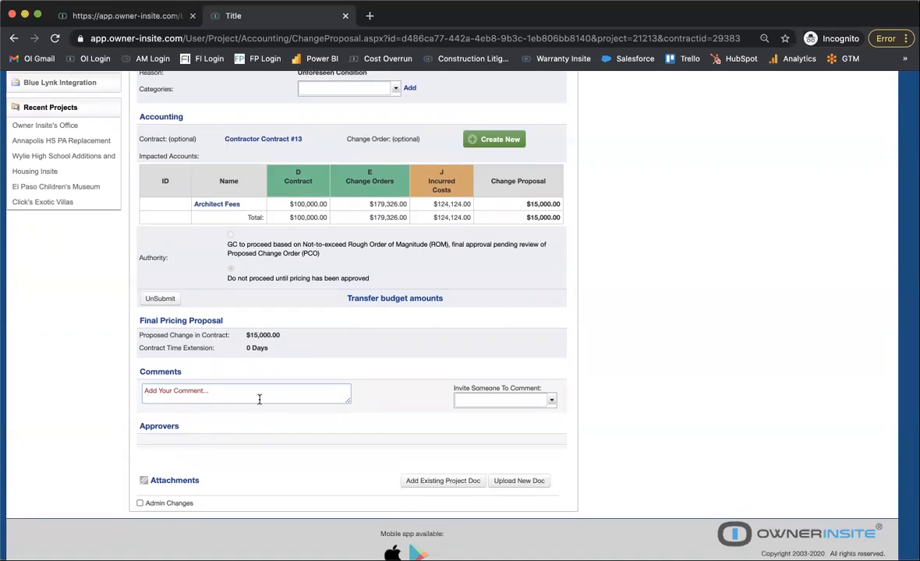
scroll(259, 399, down, 1)
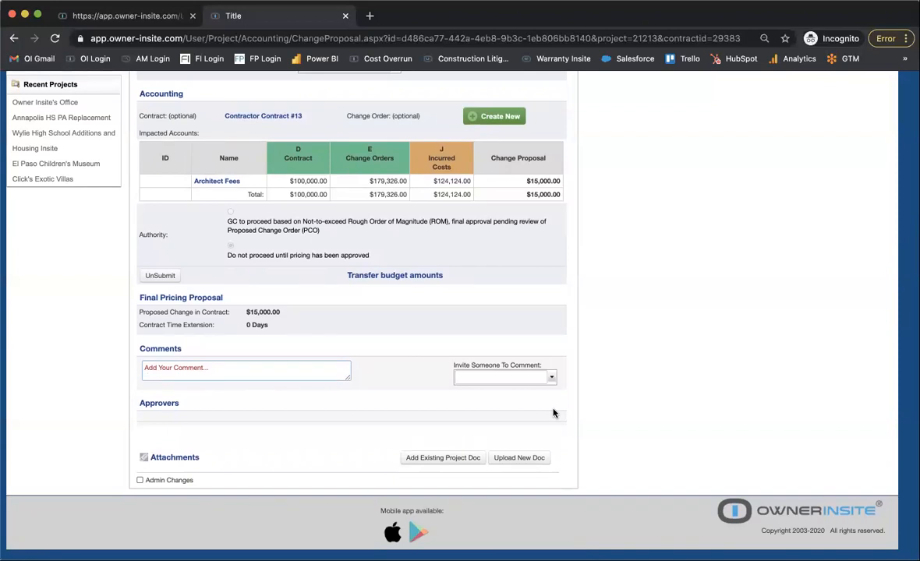
scroll(499, 156, up, 2)
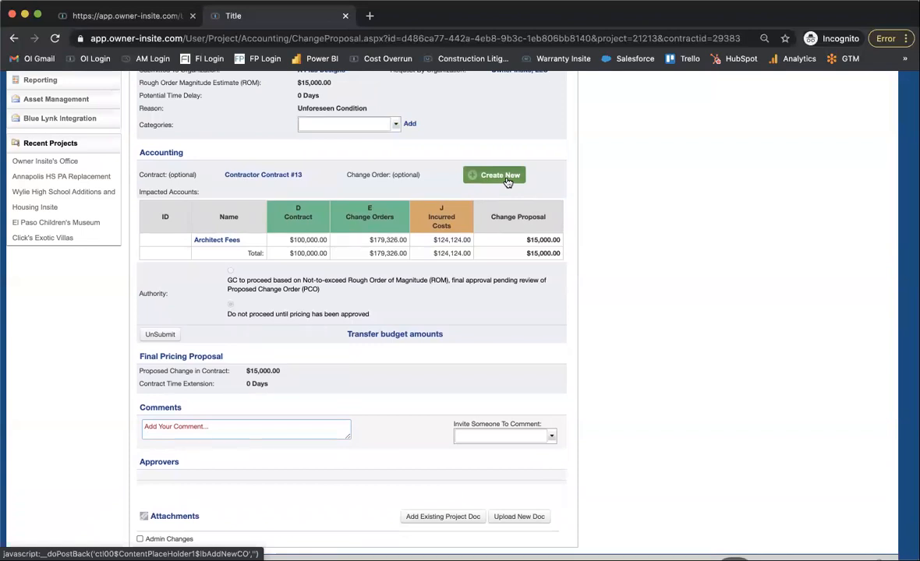
scroll(508, 181, up, 1)
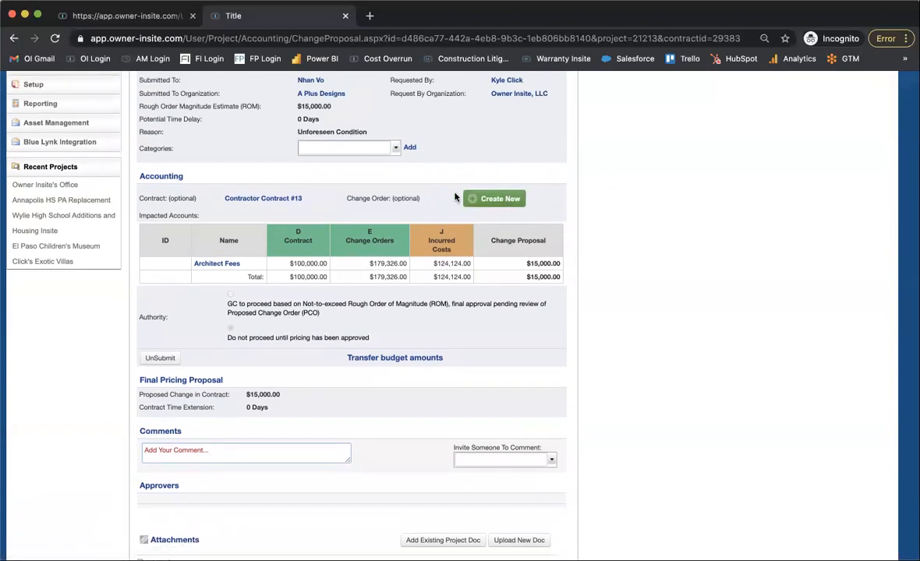
Create a new change order from the change proposal's Accounting section and title it Change Order #16.
scroll(462, 304, down, 4)
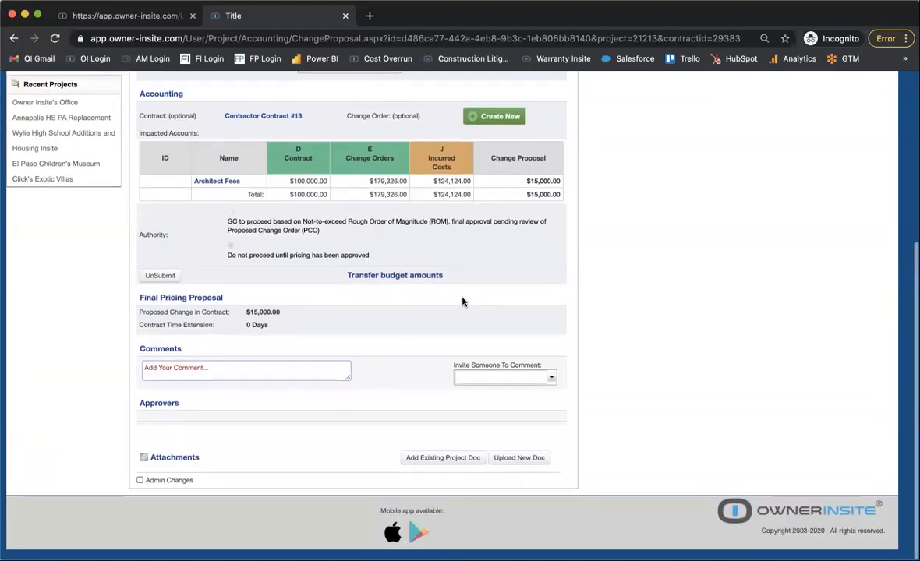
click(506, 122)
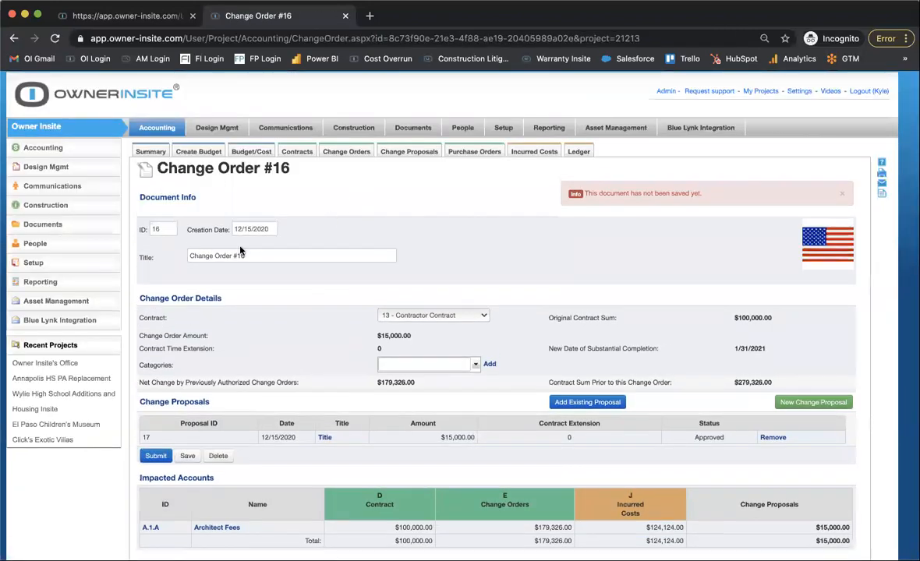
triple_click(279, 255)
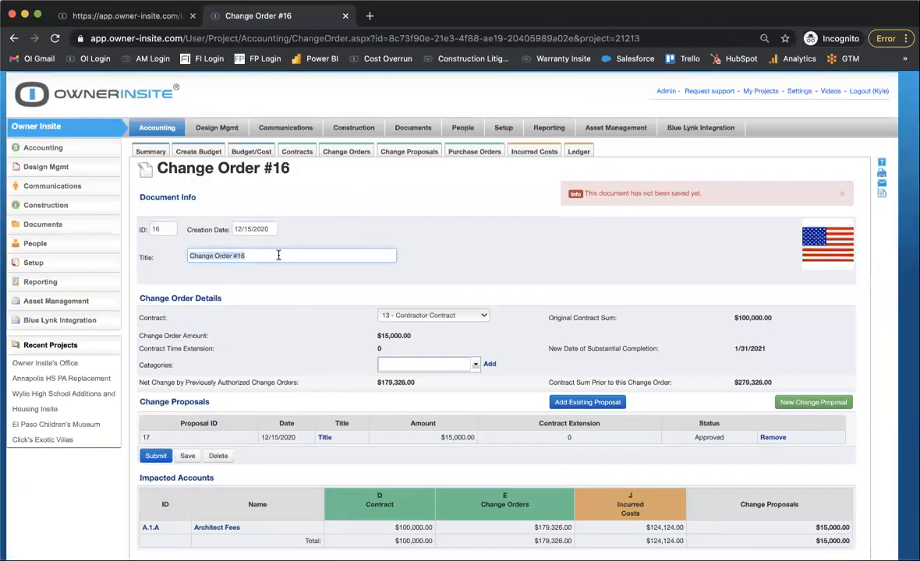
text(C)
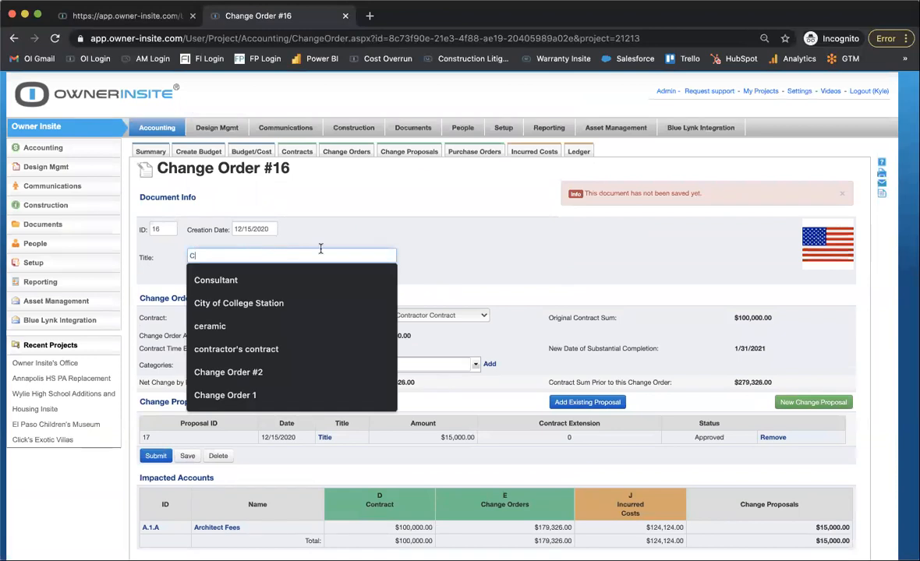
click(450, 239)
click(313, 259)
text(hange Or)
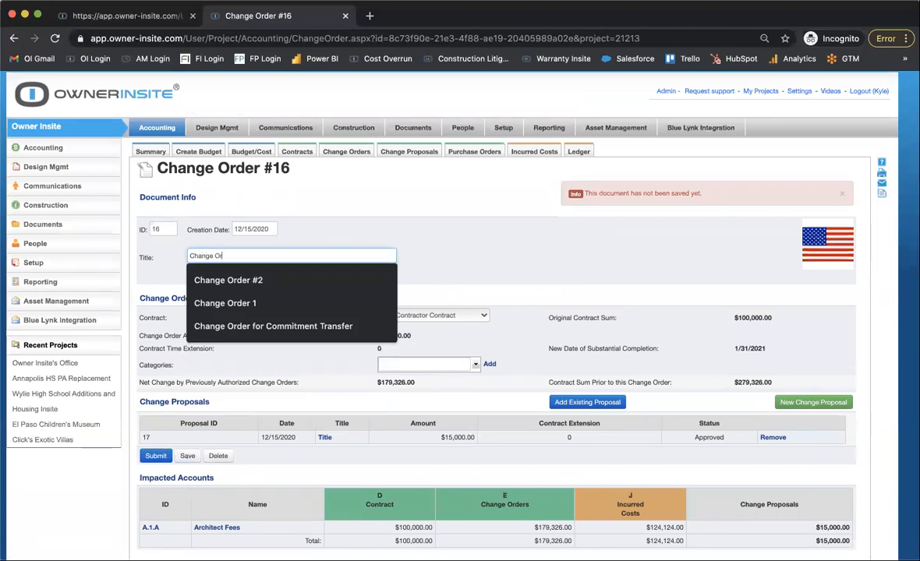
text(der #16)
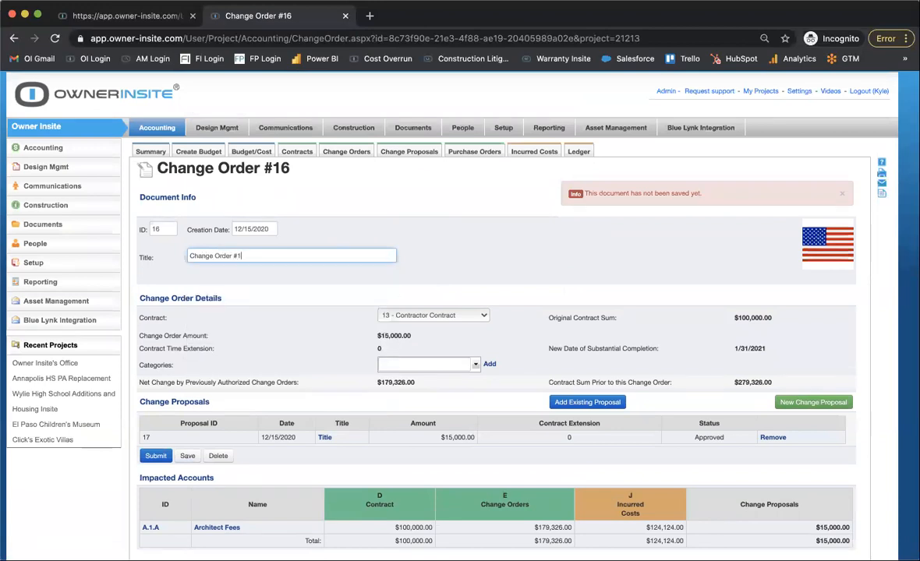
click(264, 279)
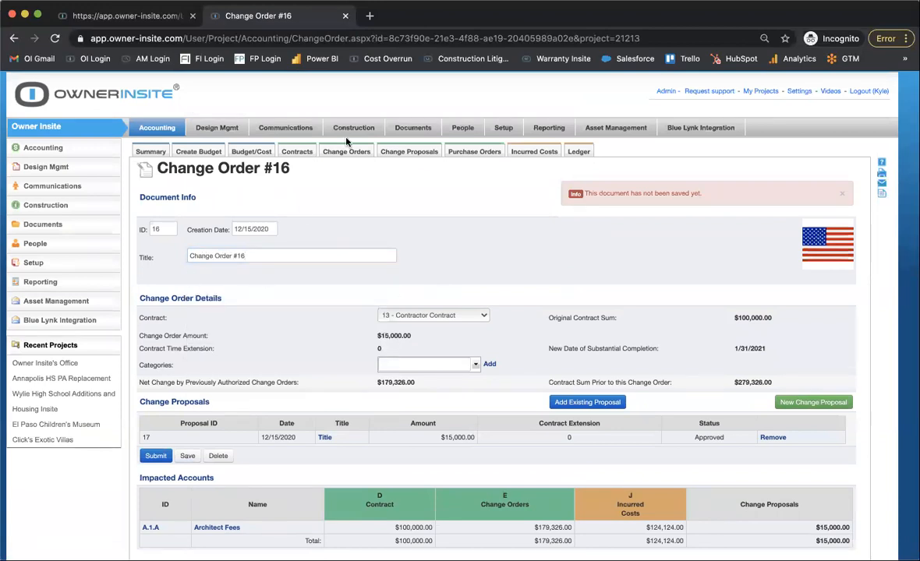
Open change proposal 17 from the project's Change Proposals list and review its link to the change order.
scroll(436, 313, down, 3)
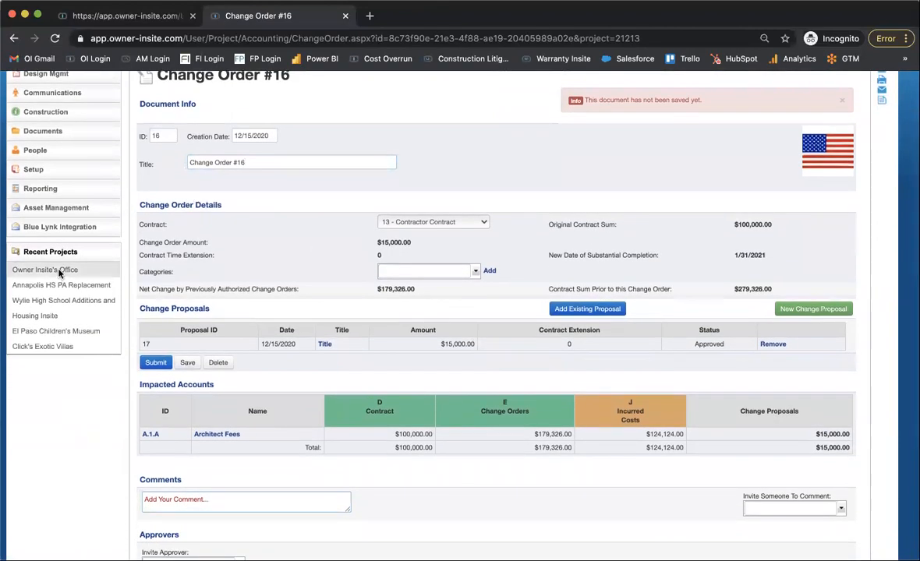
scroll(290, 185, up, 2)
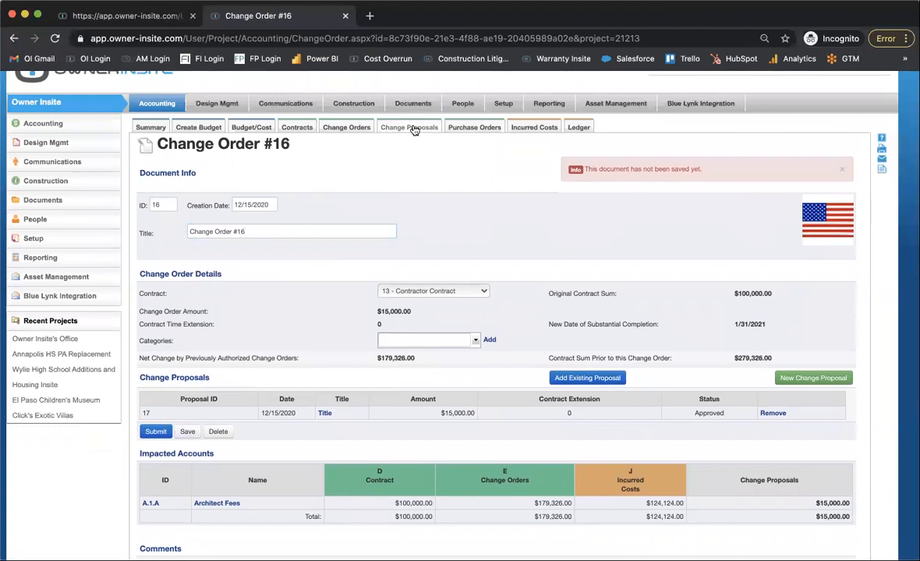
click(409, 127)
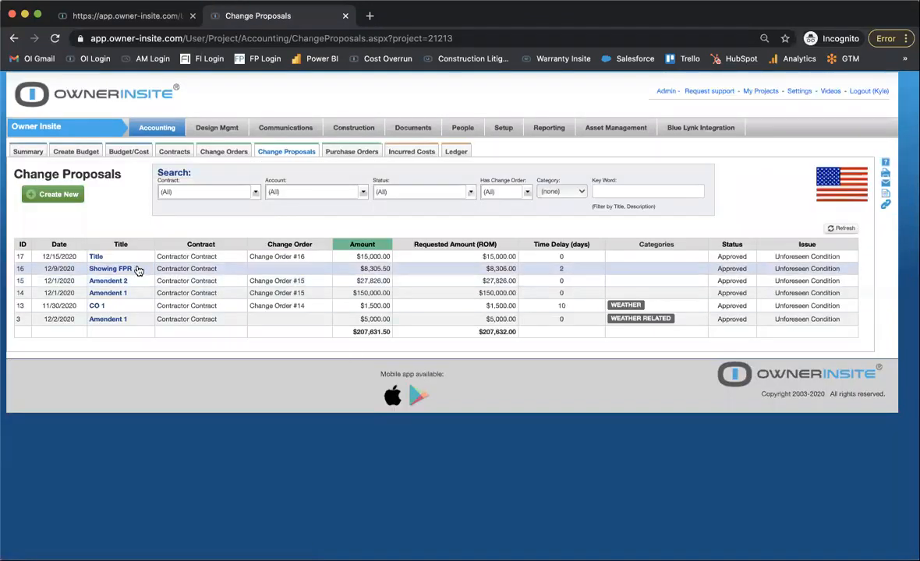
click(97, 257)
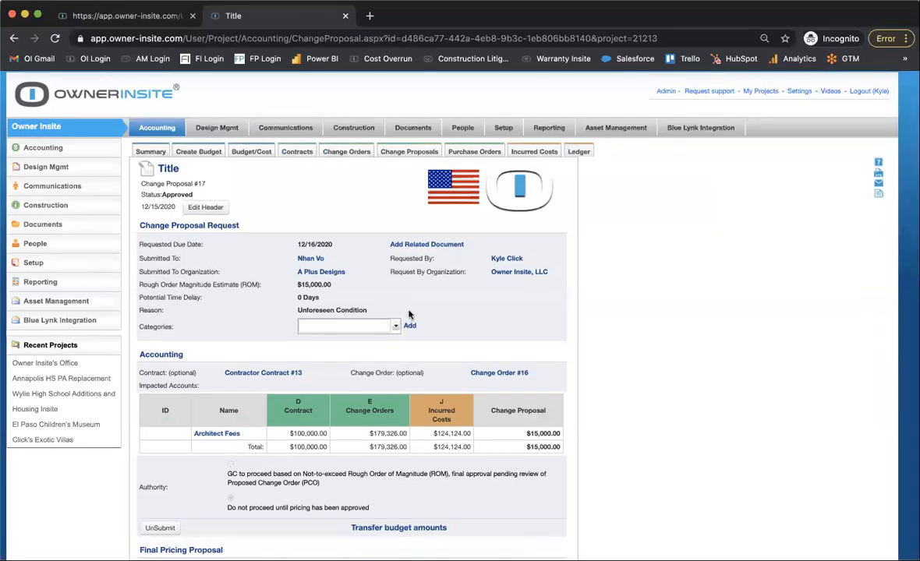
scroll(409, 314, down, 3)
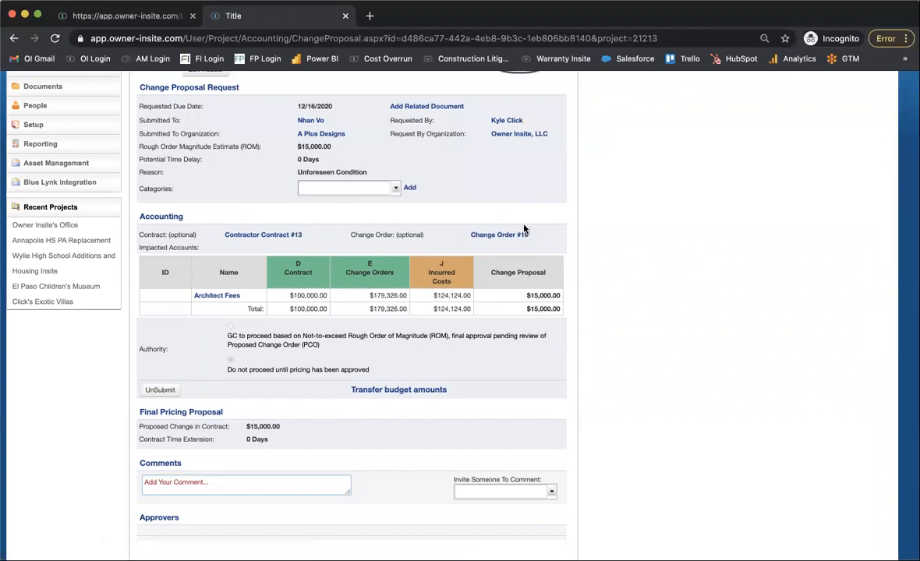
Open the linked Change Order #16 from the change proposal and submit it for approval.
click(492, 236)
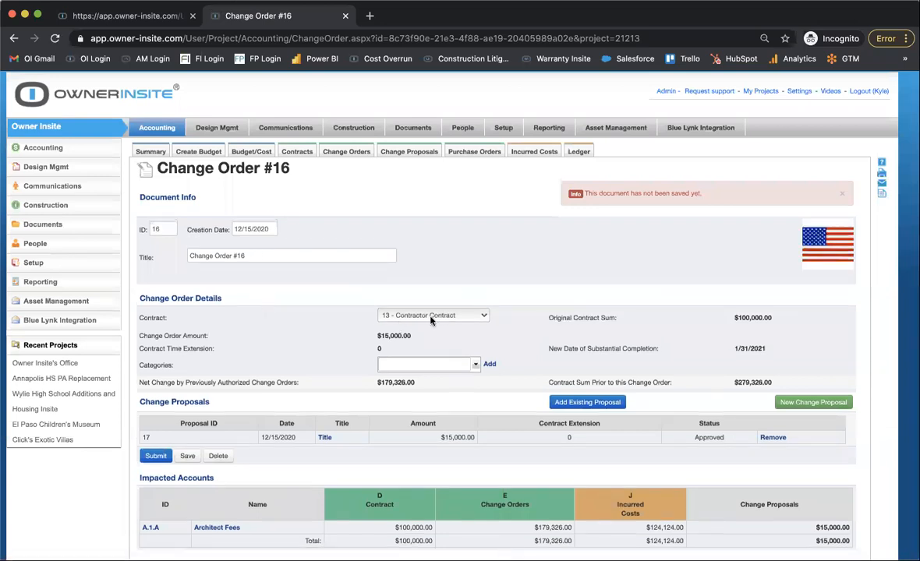
scroll(431, 320, down, 2)
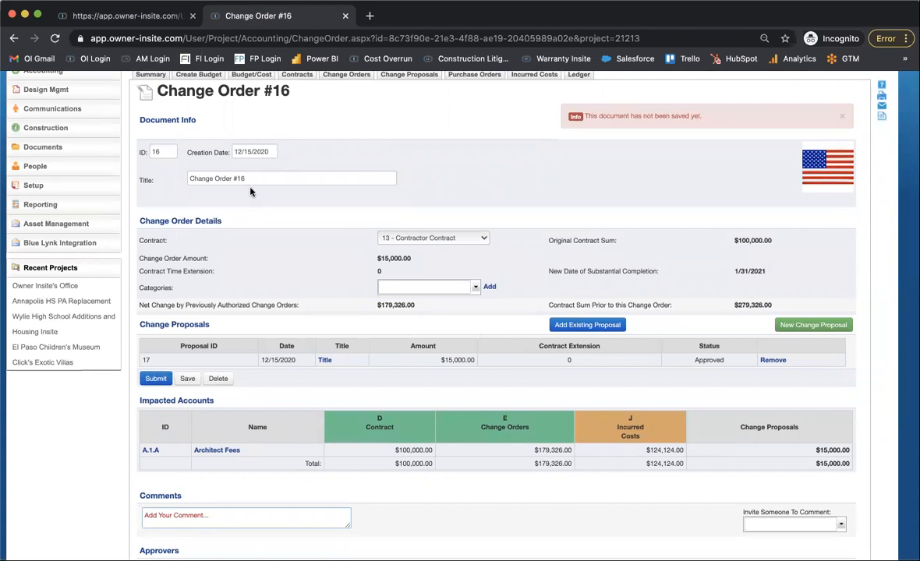
click(153, 378)
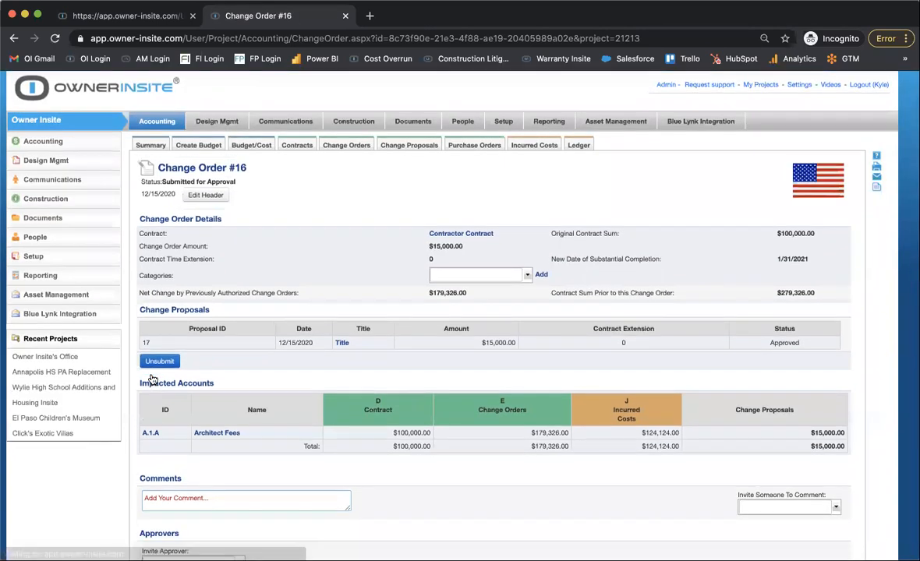
Approve Change Order #16 as its listed approver.
scroll(152, 380, down, 2)
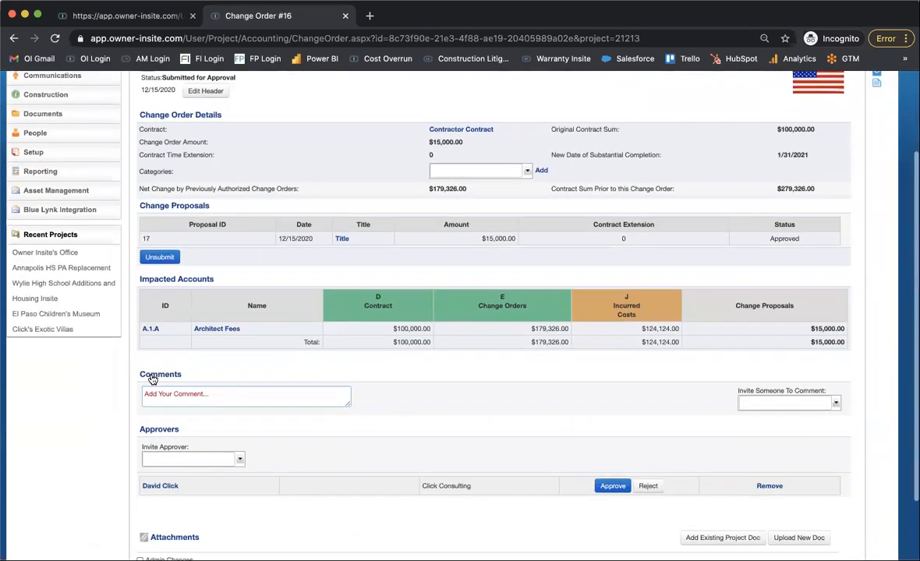
click(611, 486)
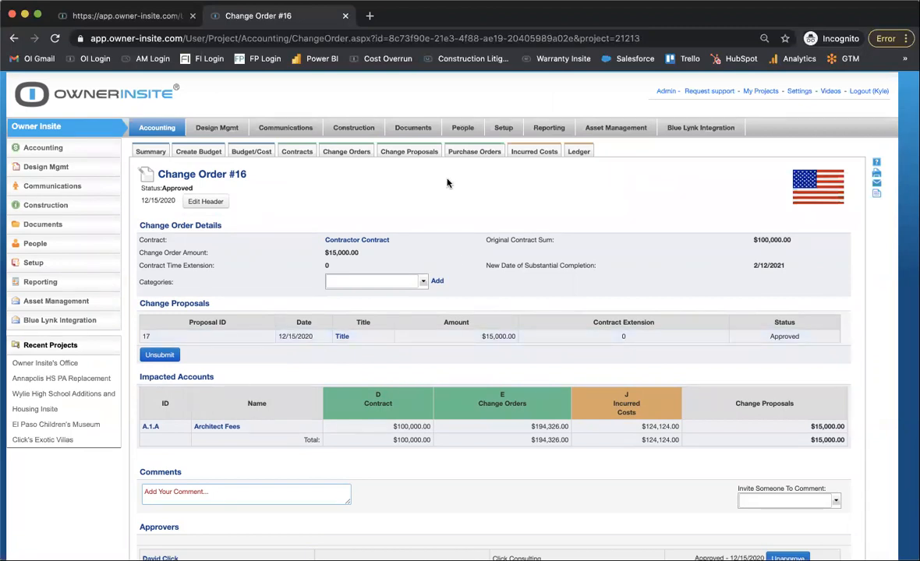
Review the project's change proposals, the Contractor Contract's accounting details and the list of pay applications.
click(411, 153)
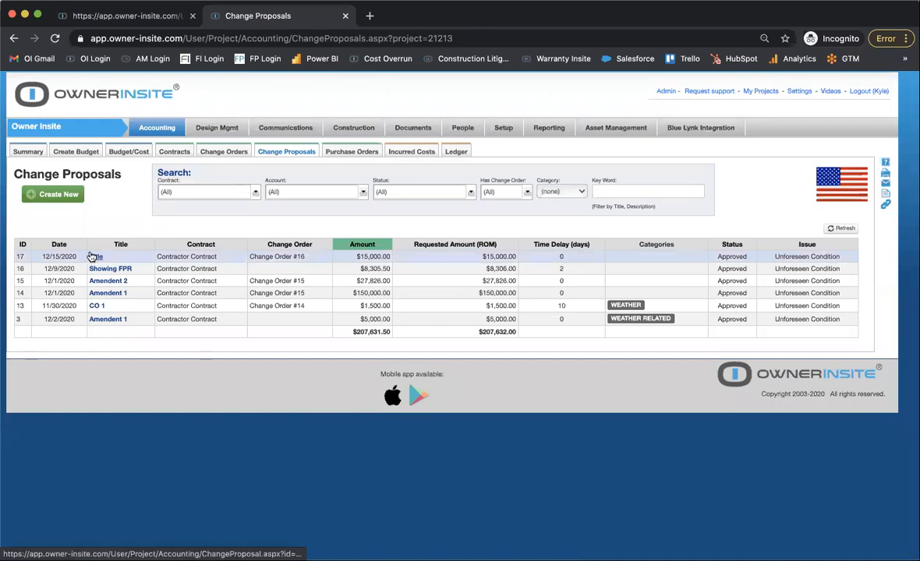
click(179, 152)
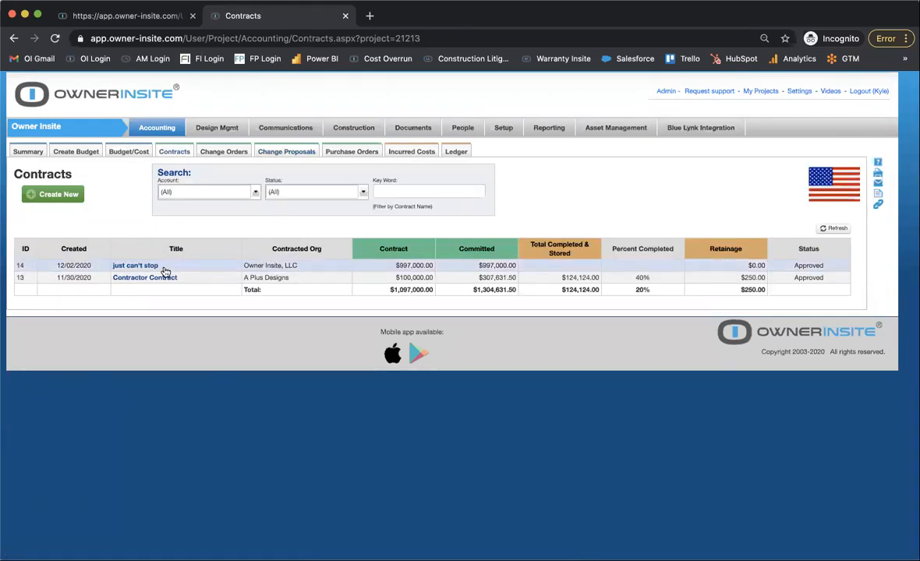
click(152, 279)
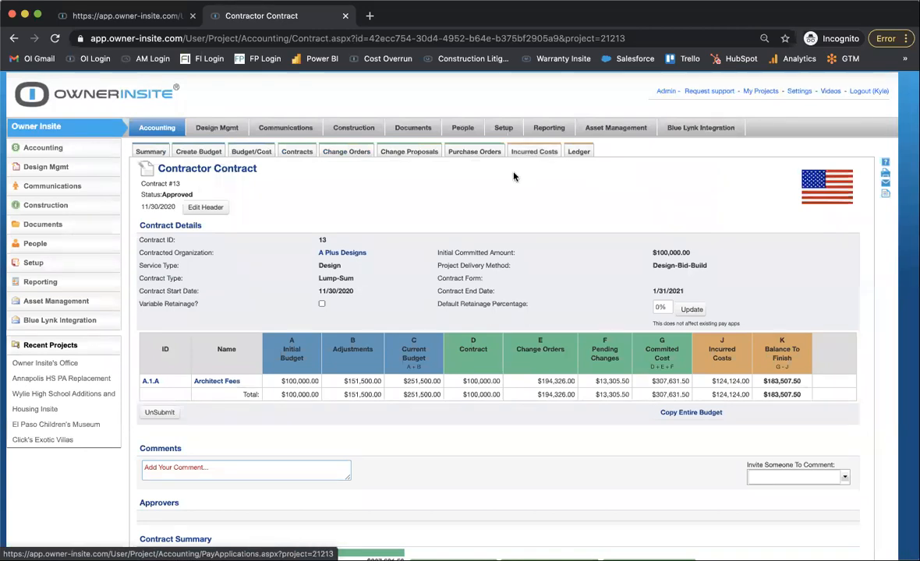
click(530, 154)
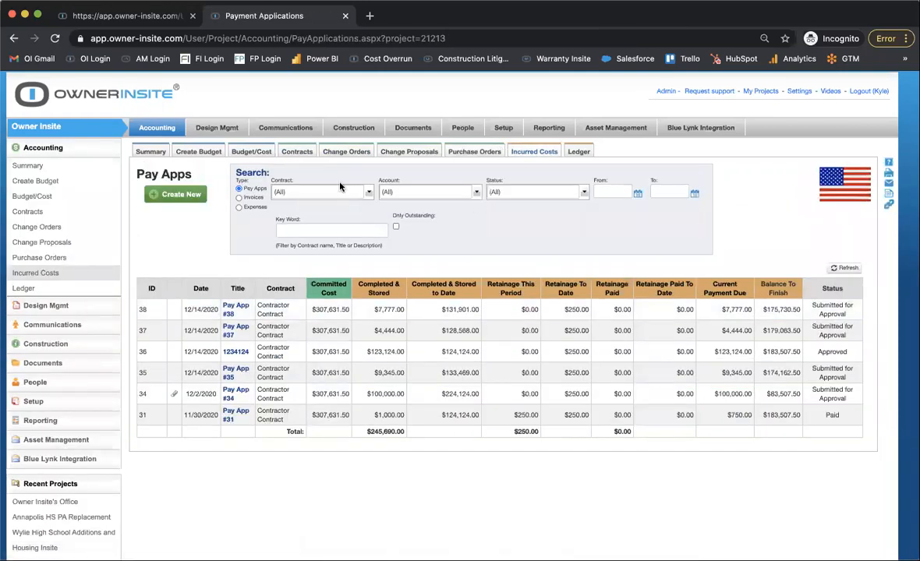
Open change proposal 17 and its linked Change Order #16, and review the order's details, impacted accounts and approvers.
click(420, 154)
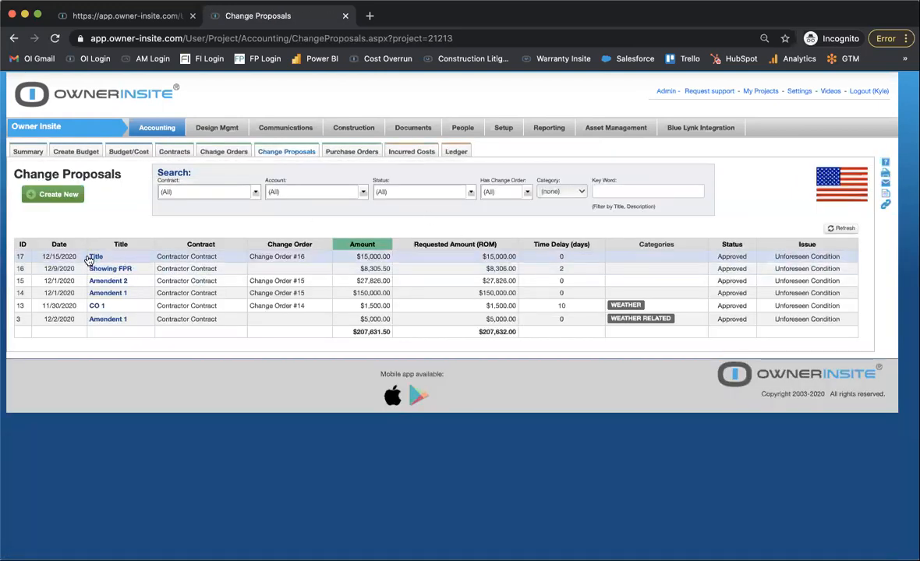
click(92, 258)
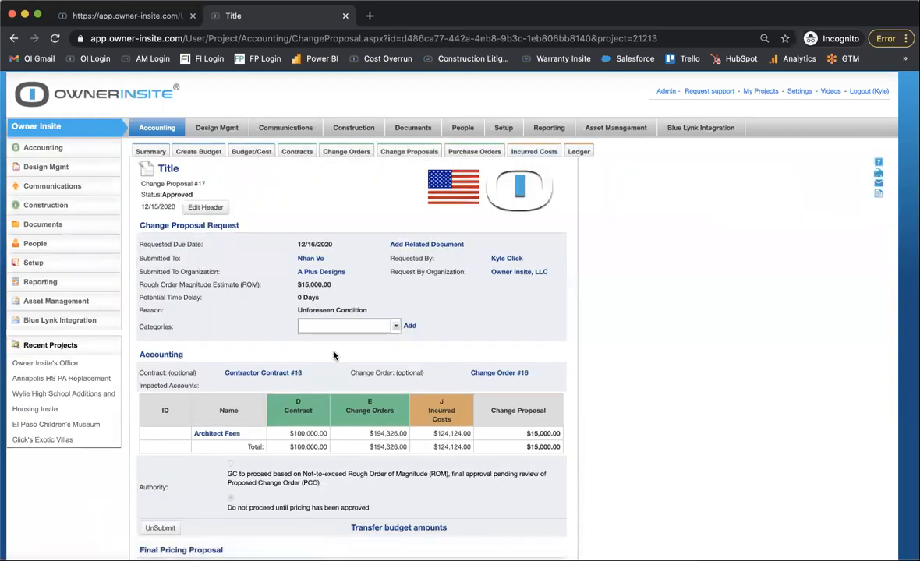
scroll(333, 355, down, 5)
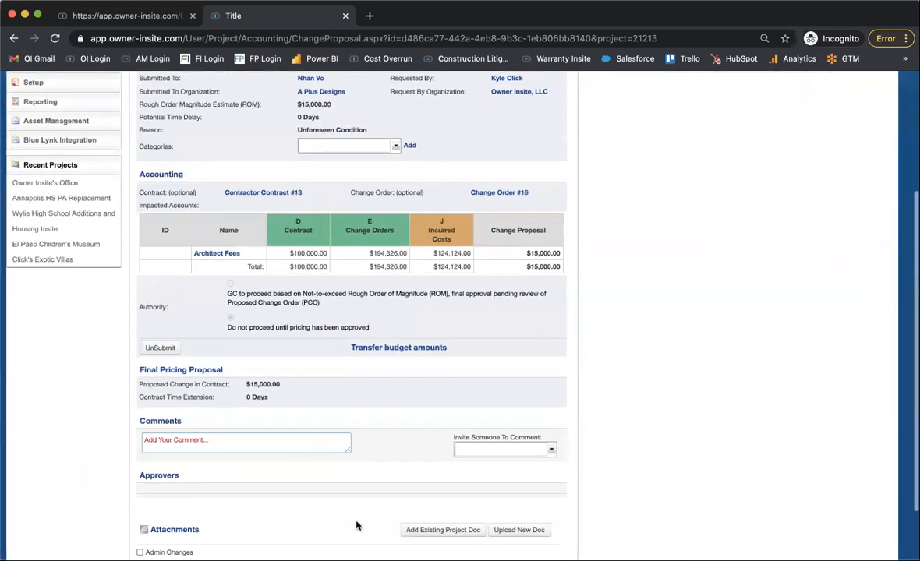
click(520, 192)
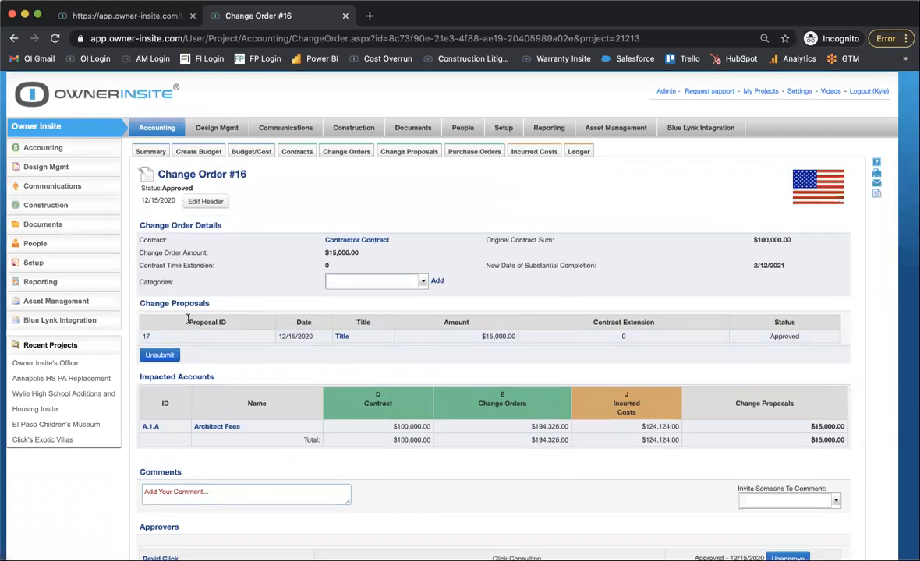
scroll(187, 320, down, 3)
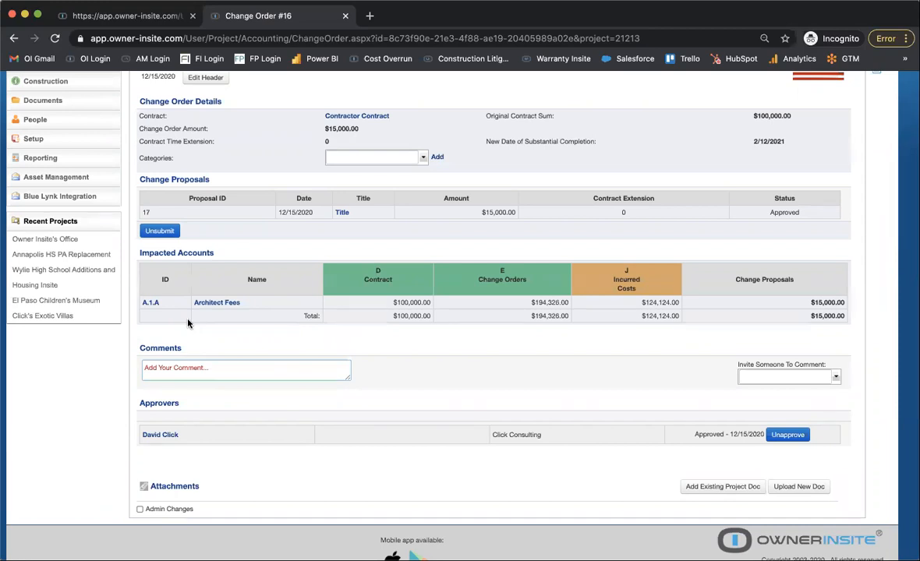
scroll(187, 322, up, 4)
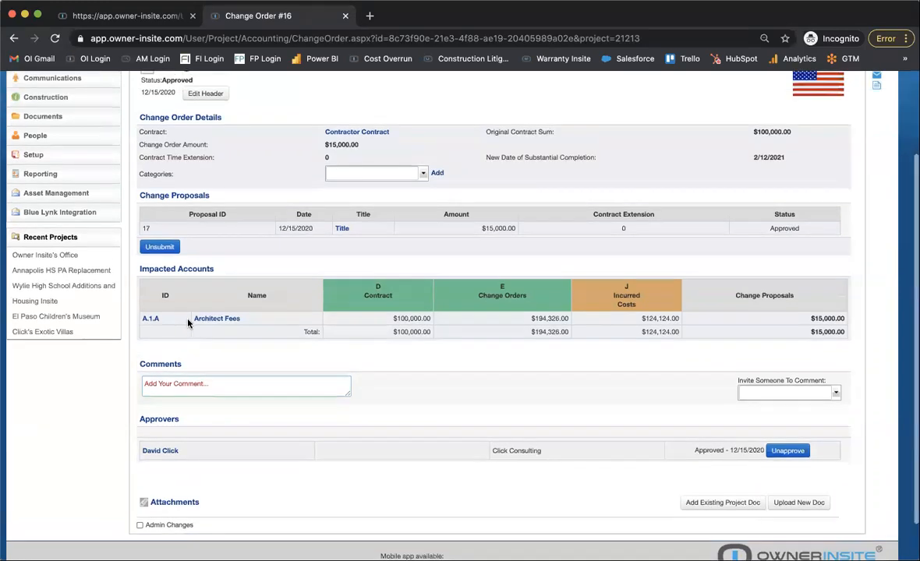
scroll(187, 320, down, 5)
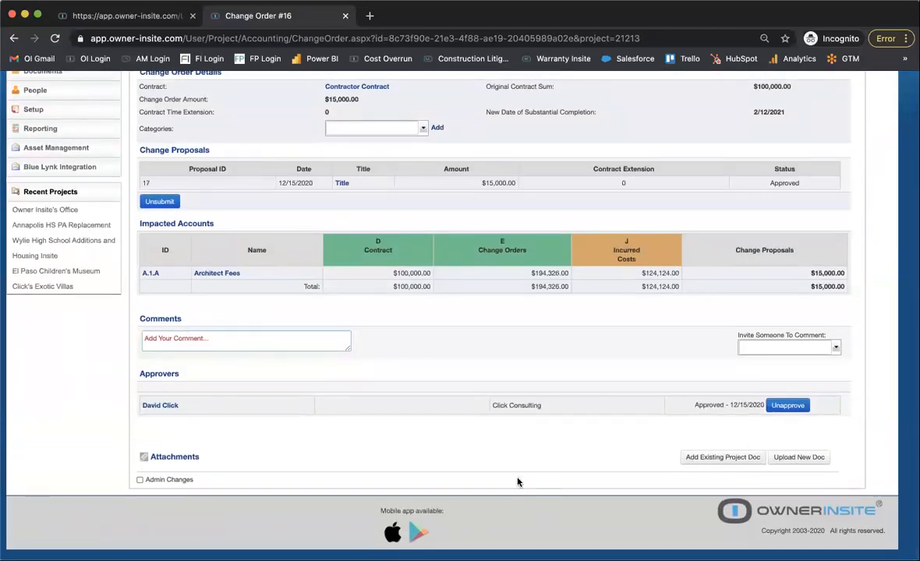
scroll(93, 424, up, 3)
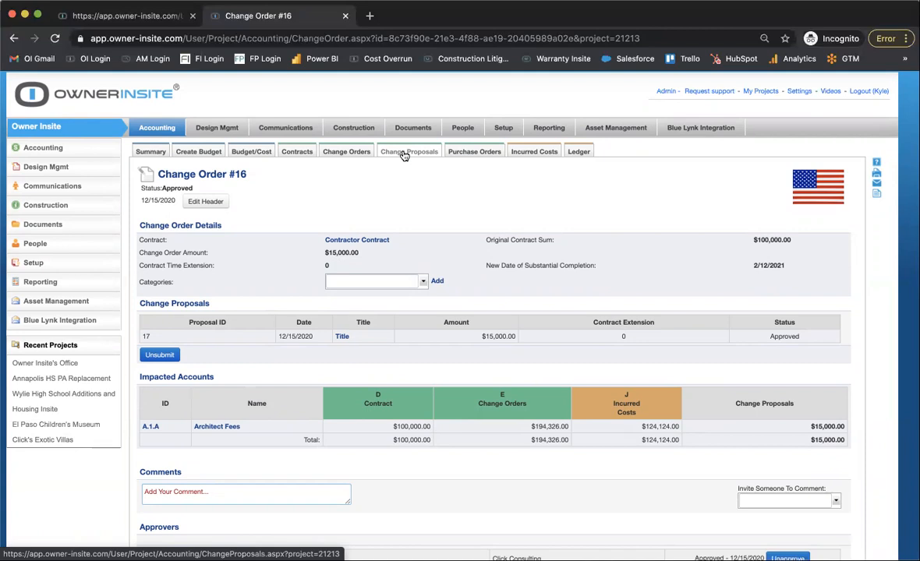
Examine the project's Budget/Cost table across the budget, commitments and actual columns, including change orders, committed cost and balance to finish.
click(257, 153)
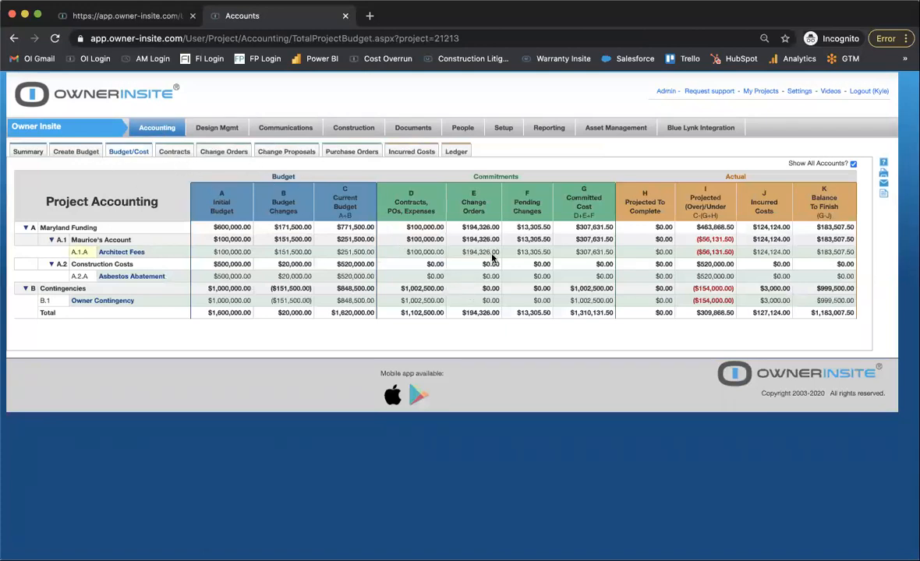
scroll(598, 278, up, 5)
scroll(598, 277, down, 2)
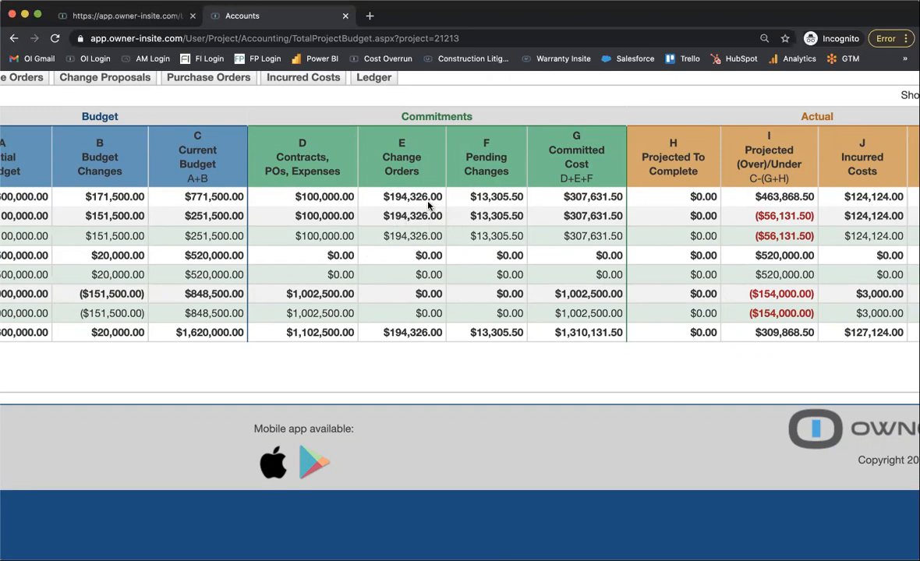
scroll(428, 205, left, 6)
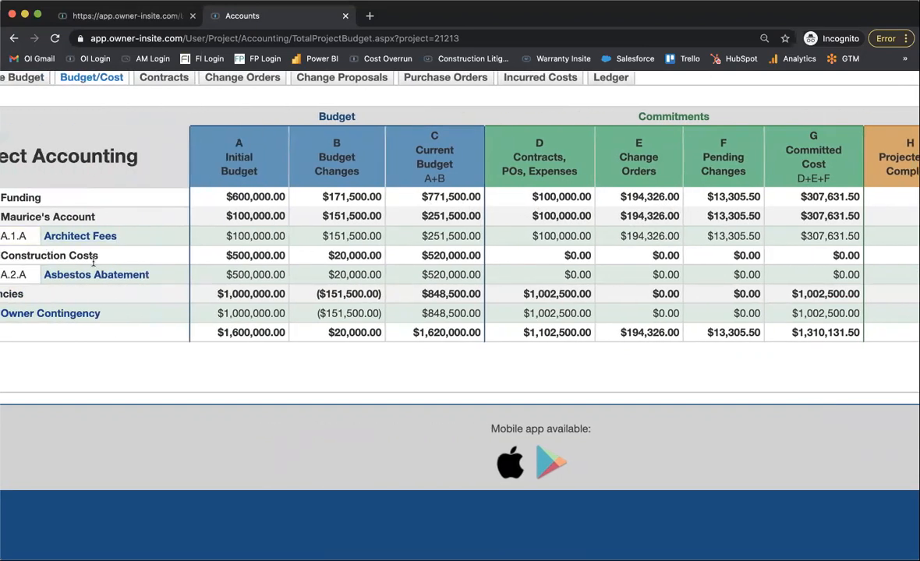
scroll(348, 249, right, 1)
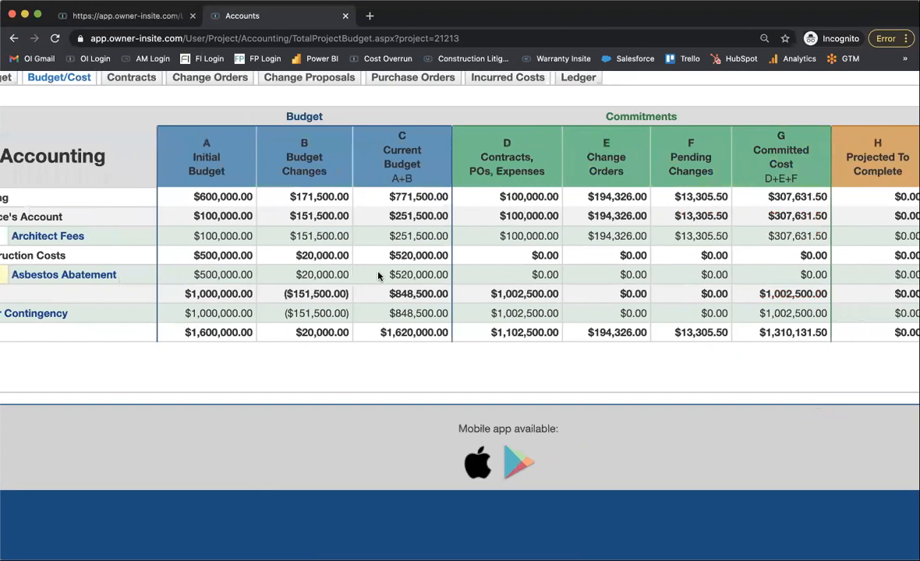
scroll(359, 257, right, 1)
scroll(379, 275, right, 1)
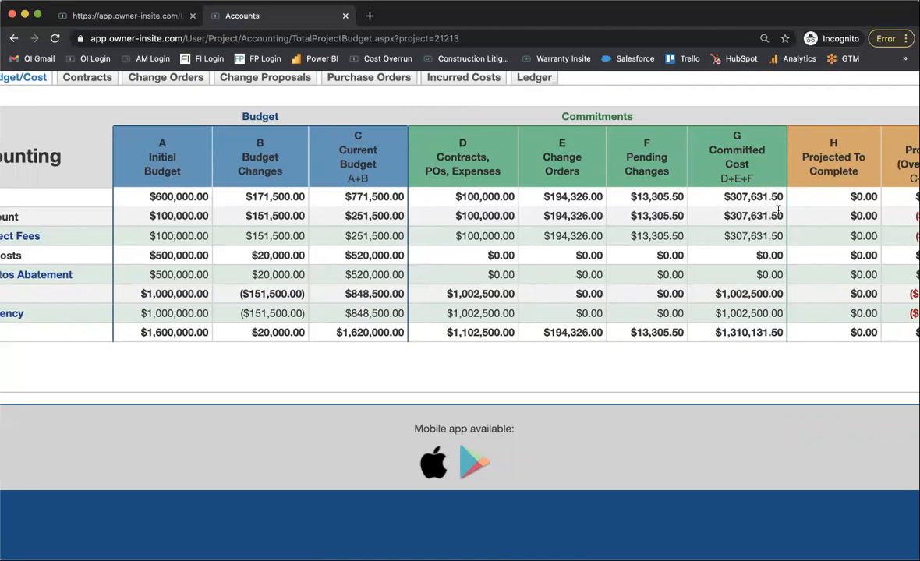
scroll(717, 224, right, 5)
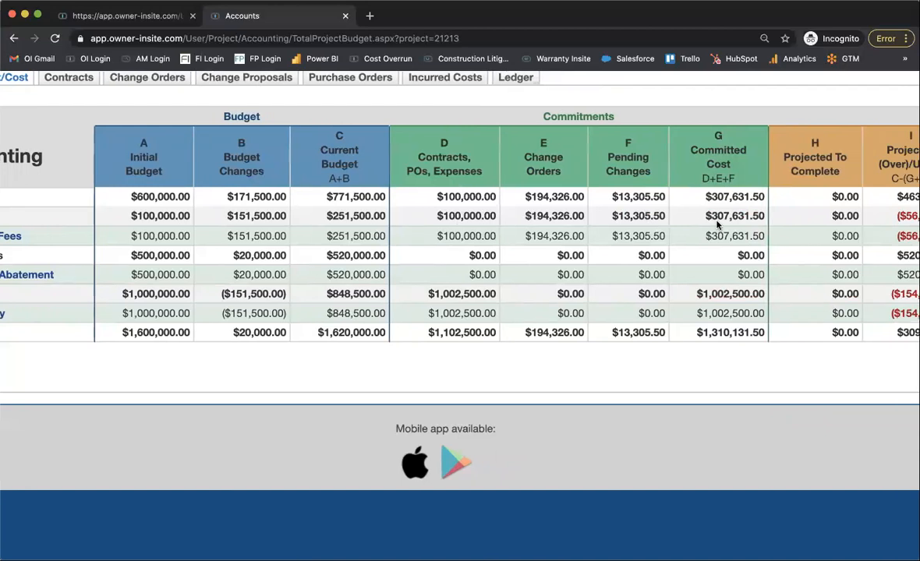
scroll(718, 224, right, 2)
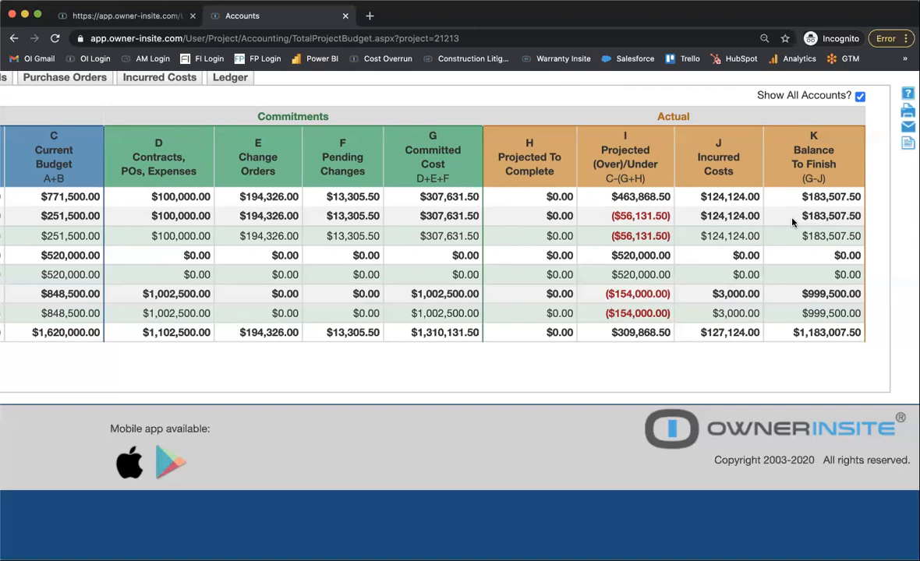
key(ctrl+minus)
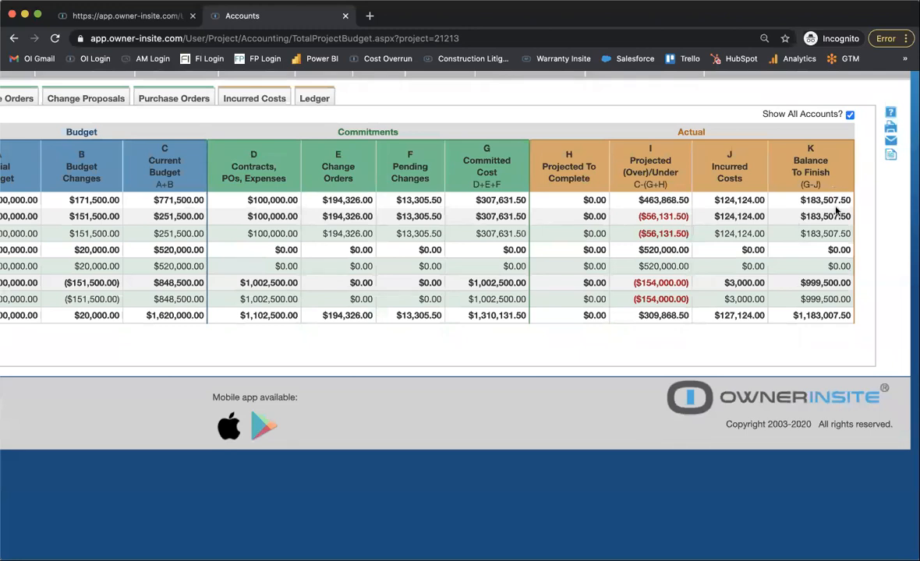
key(ctrl+minus)
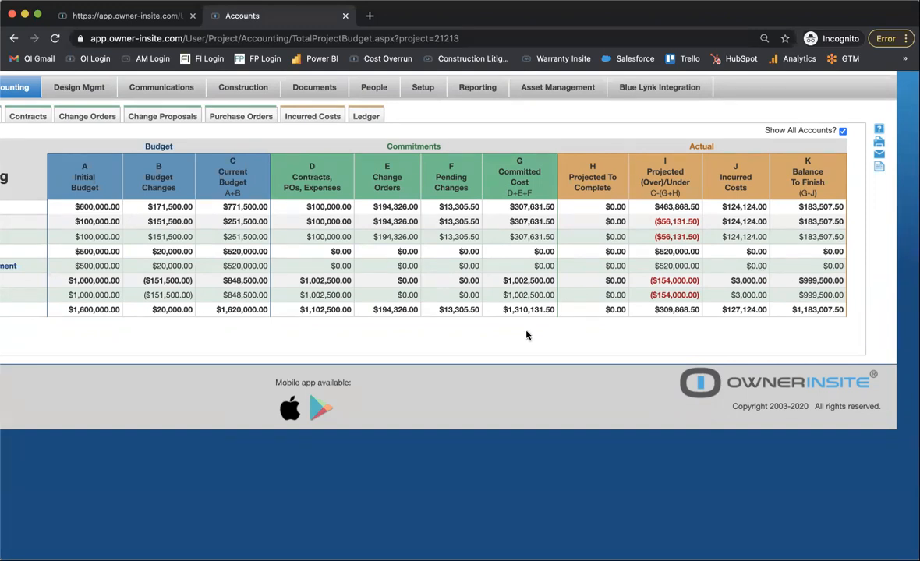
scroll(510, 348, down, 4)
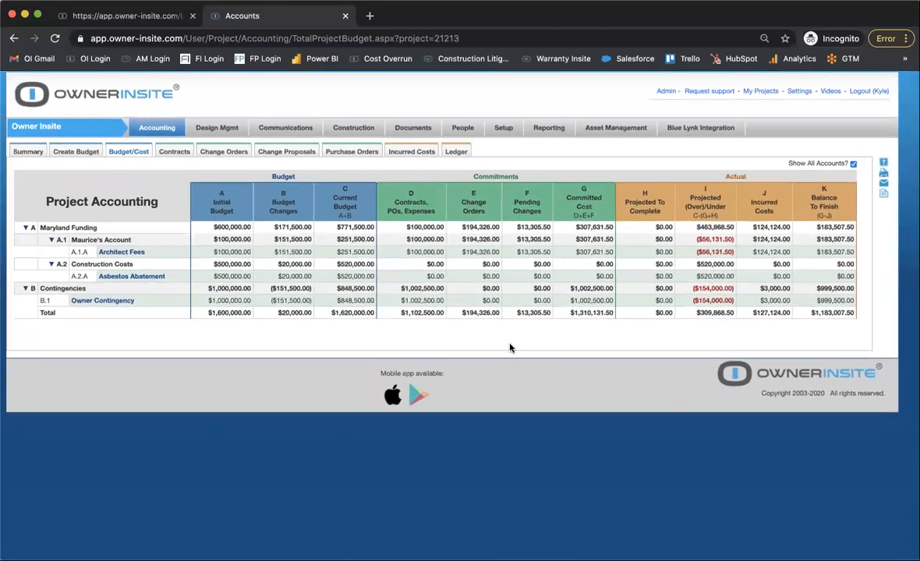
Open the project's Communications email list and examine the address for sending email to the project.
click(367, 134)
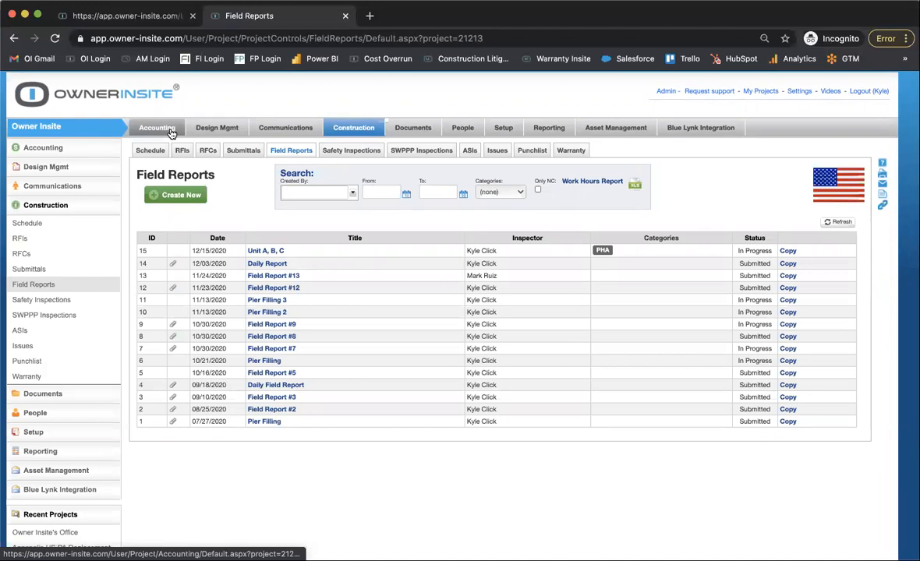
click(296, 129)
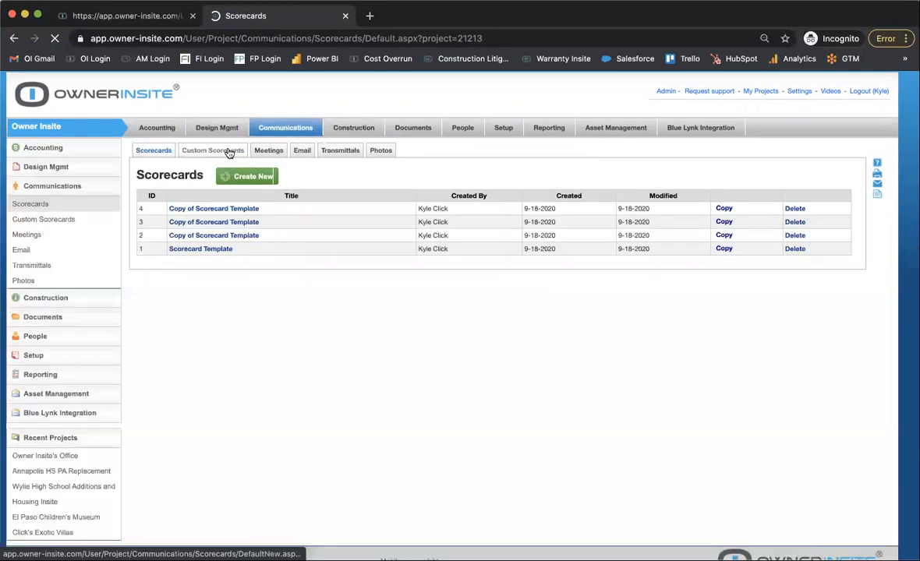
click(304, 149)
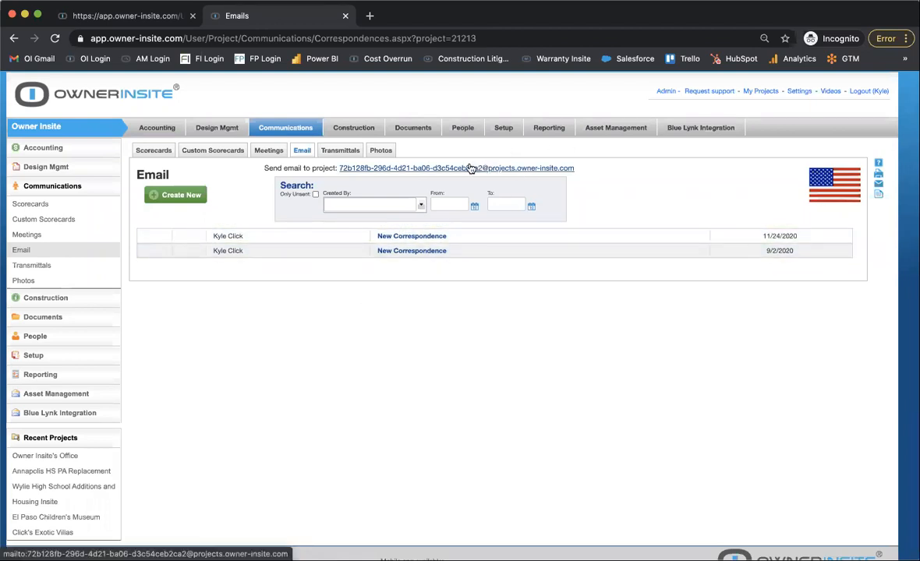
scroll(466, 170, up, 5)
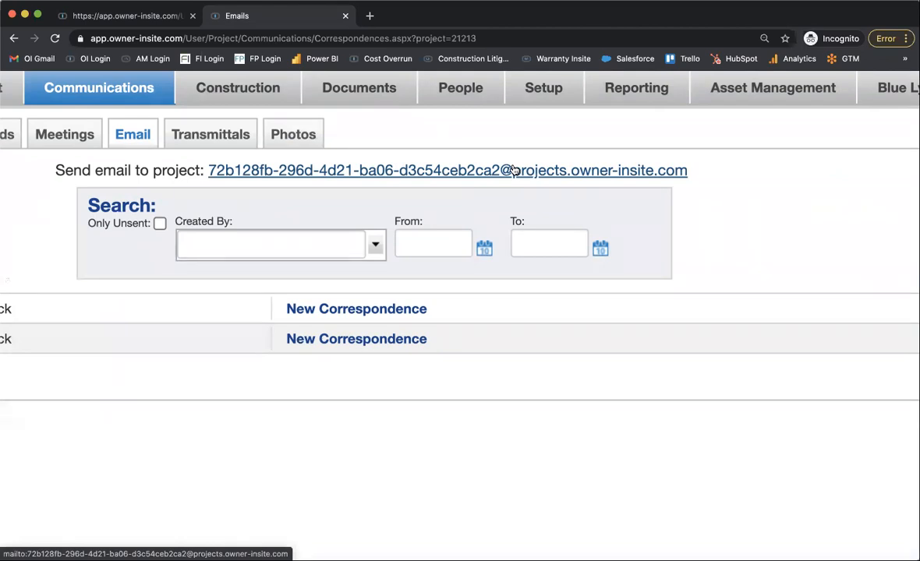
scroll(513, 171, left, 2)
scroll(514, 170, down, 5)
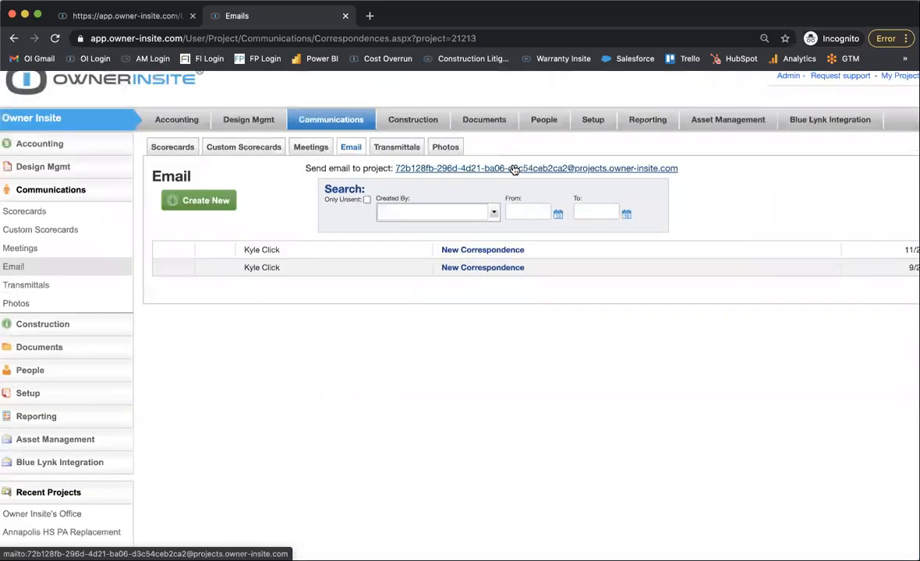
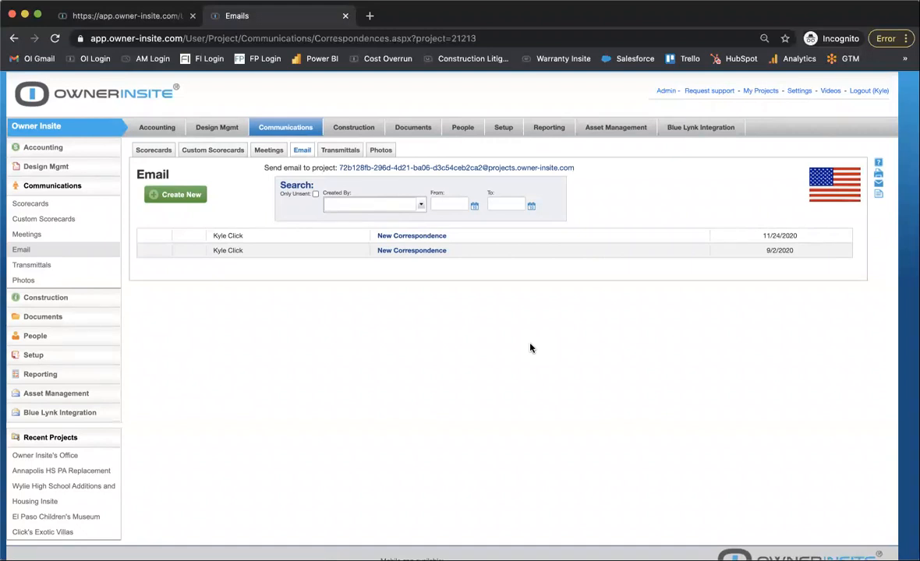
Copy the project's incoming email address from the Email page.
scroll(530, 348, down, 1)
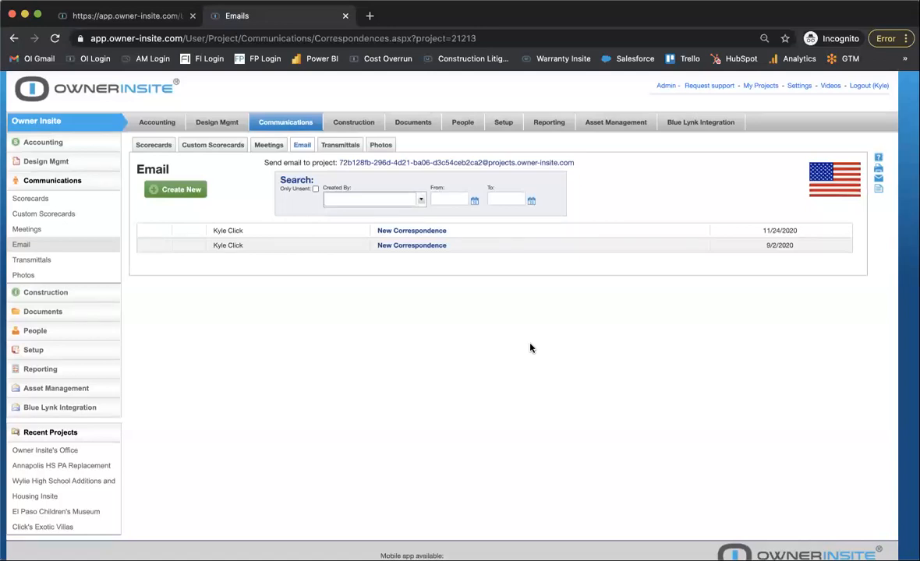
scroll(530, 348, down, 1)
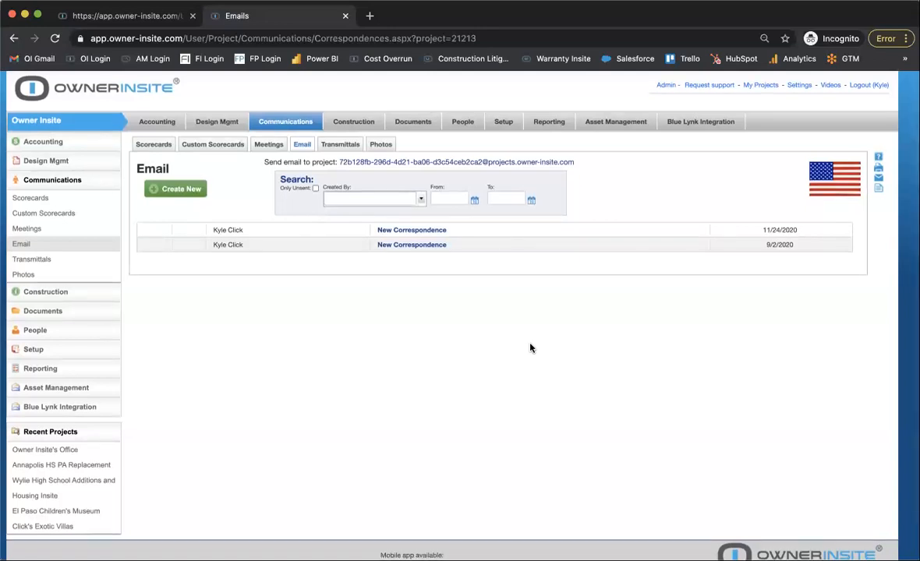
right_click(543, 167)
click(542, 206)
right_click(486, 161)
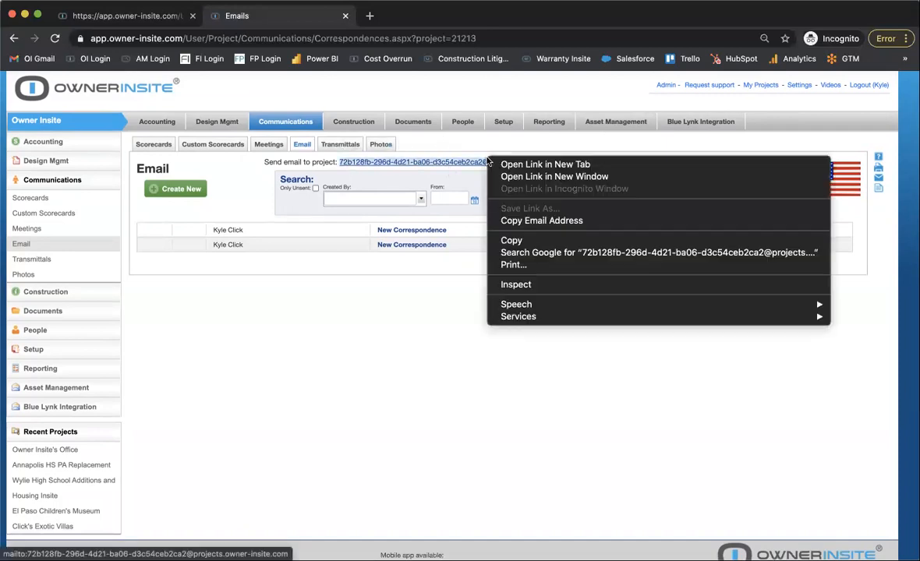
click(517, 226)
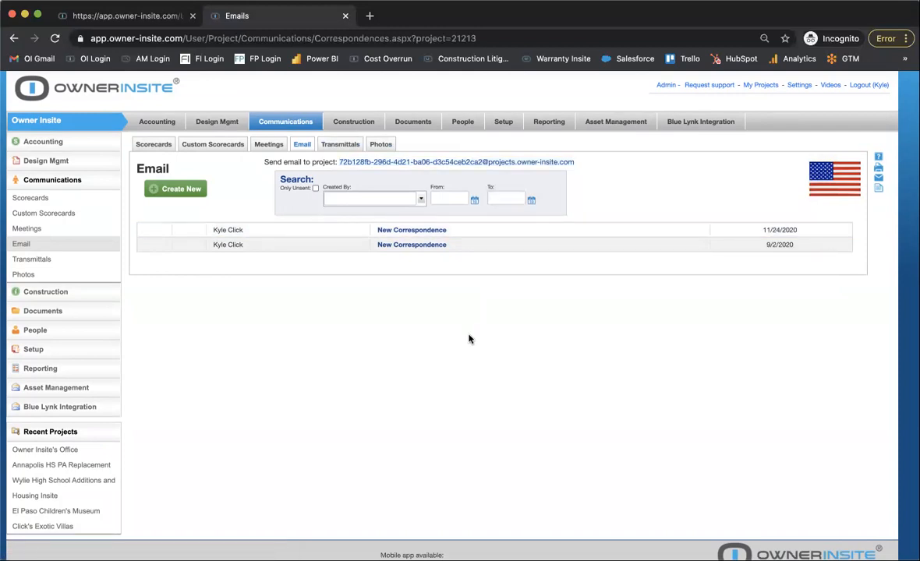
Open the project's Photos gallery and rotate the Field Report #9 photo 11-05-2020, 16-008 (5).JPG to the right.
click(379, 146)
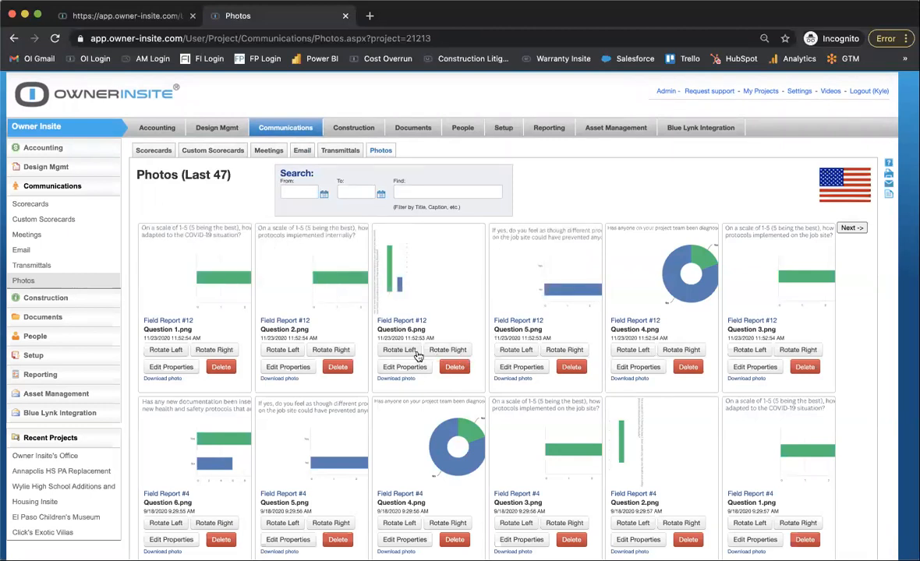
scroll(418, 356, down, 1)
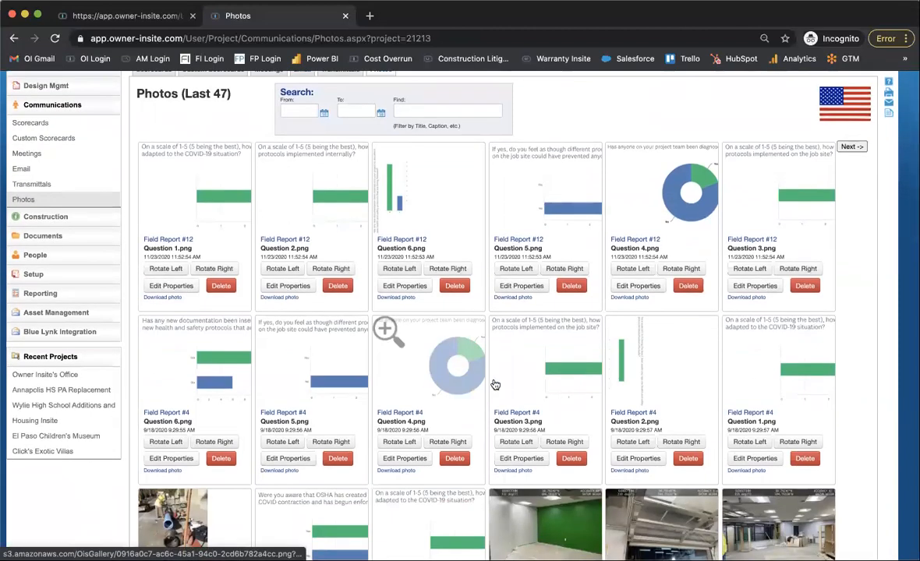
scroll(449, 443, down, 2)
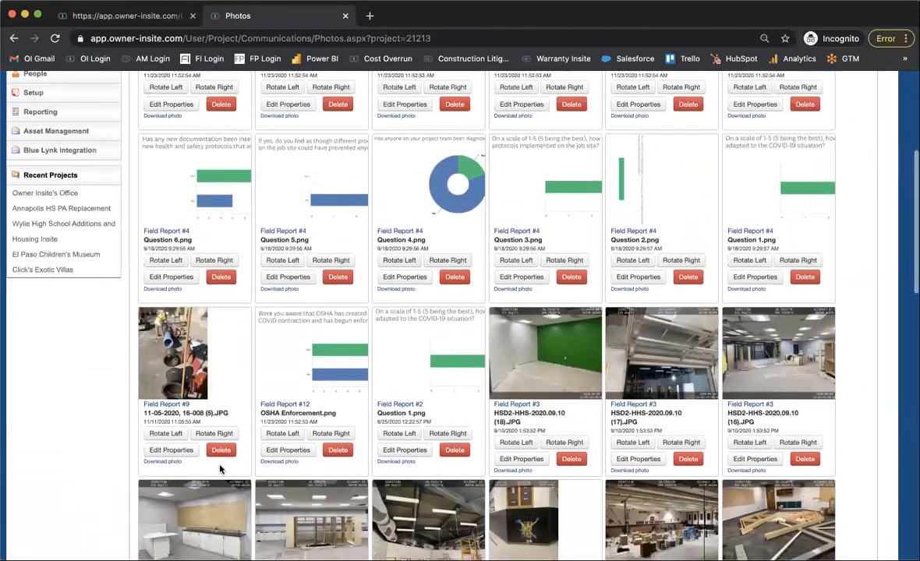
click(220, 439)
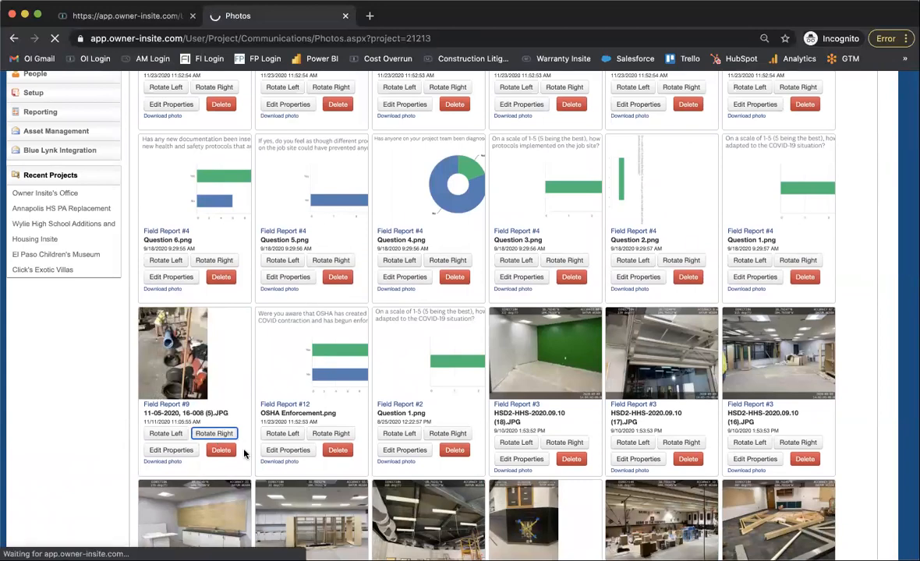
scroll(171, 420, down, 4)
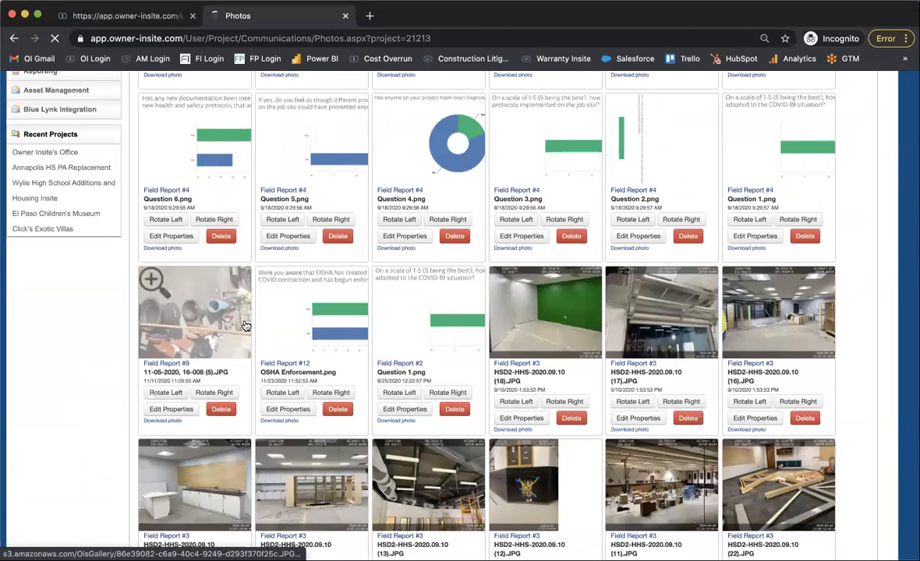
Examine the project's photo gallery, including the pictures linked to field reports and issues.
scroll(445, 335, down, 1)
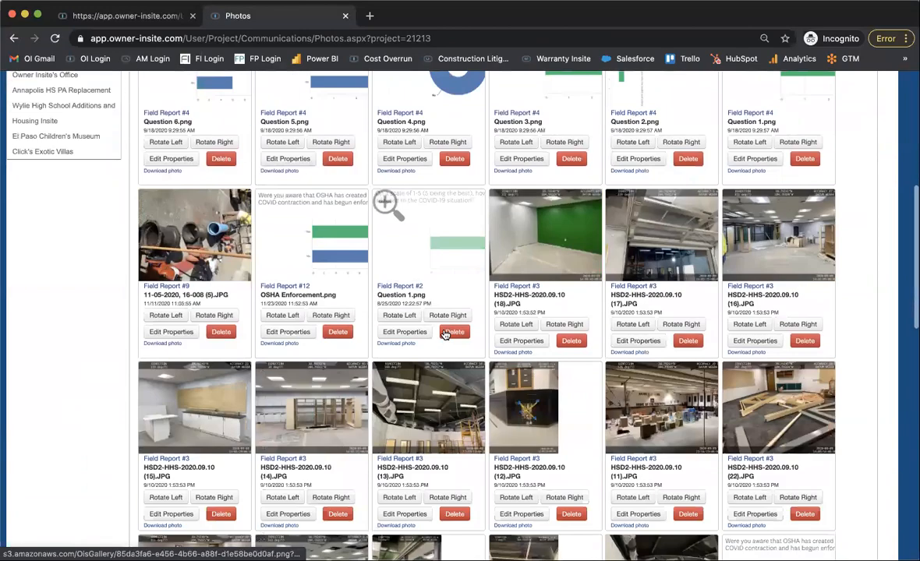
scroll(445, 334, down, 1)
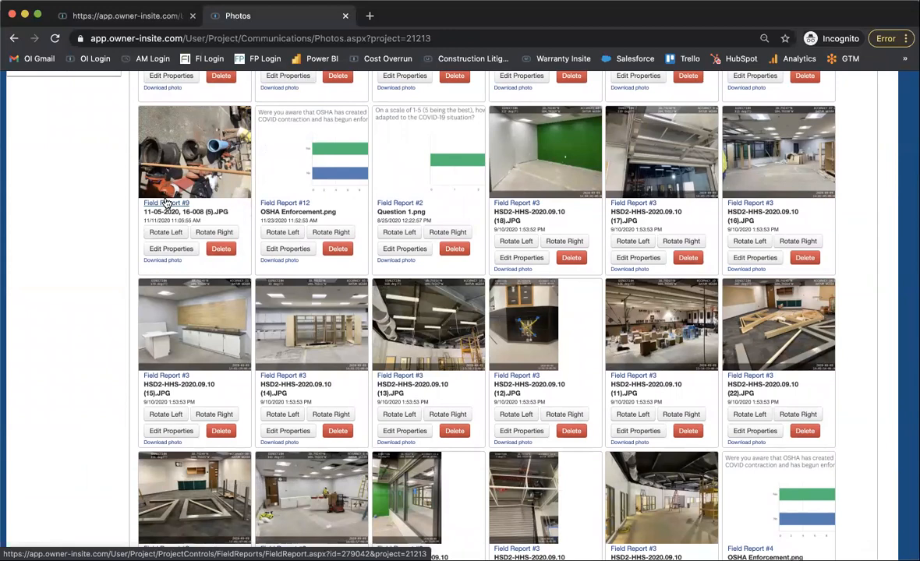
scroll(166, 203, down, 1)
scroll(166, 203, up, 1)
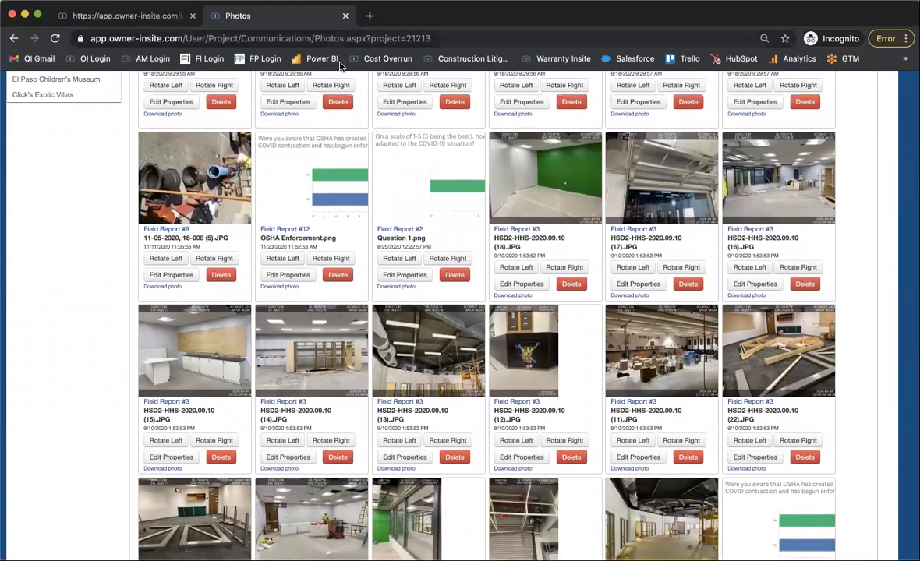
scroll(365, 206, up, 6)
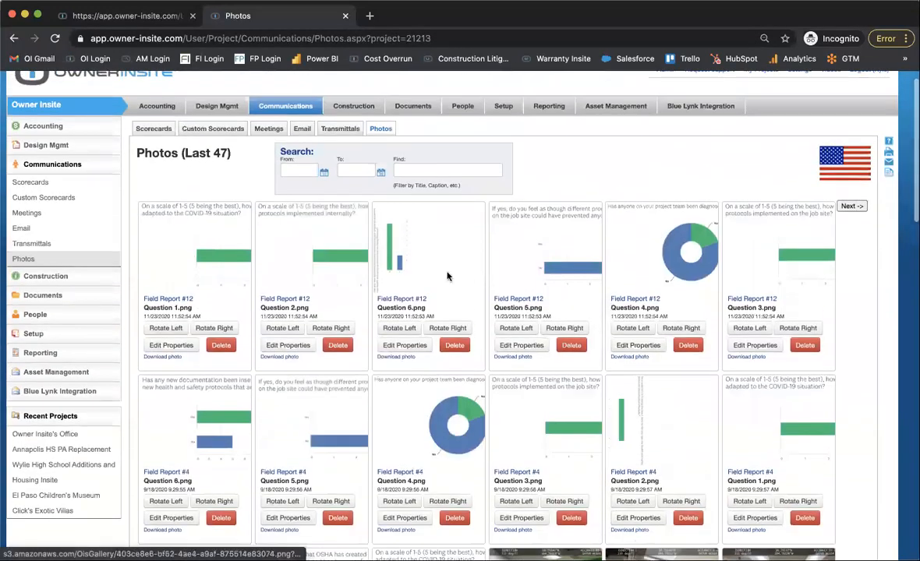
scroll(452, 276, down, 10)
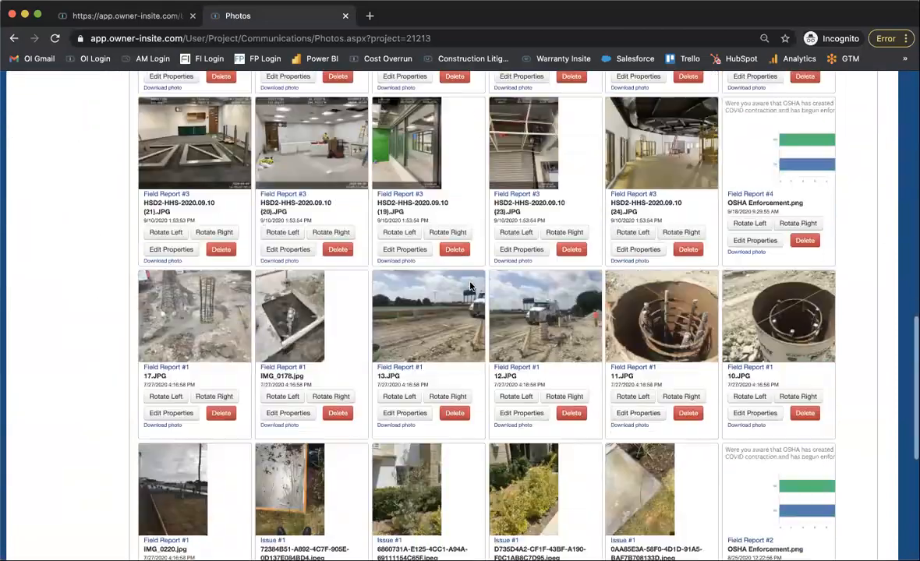
scroll(470, 287, down, 2)
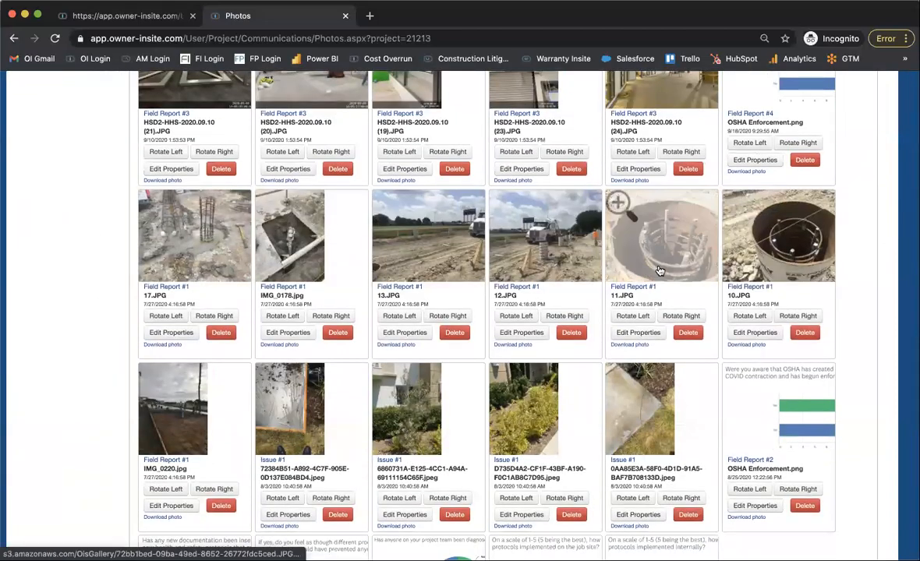
scroll(659, 271, down, 3)
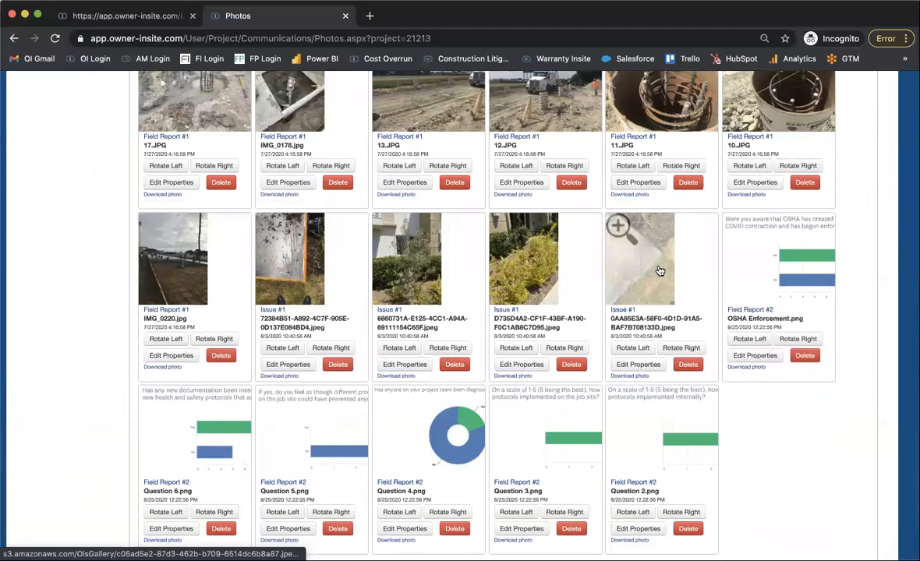
scroll(659, 271, down, 2)
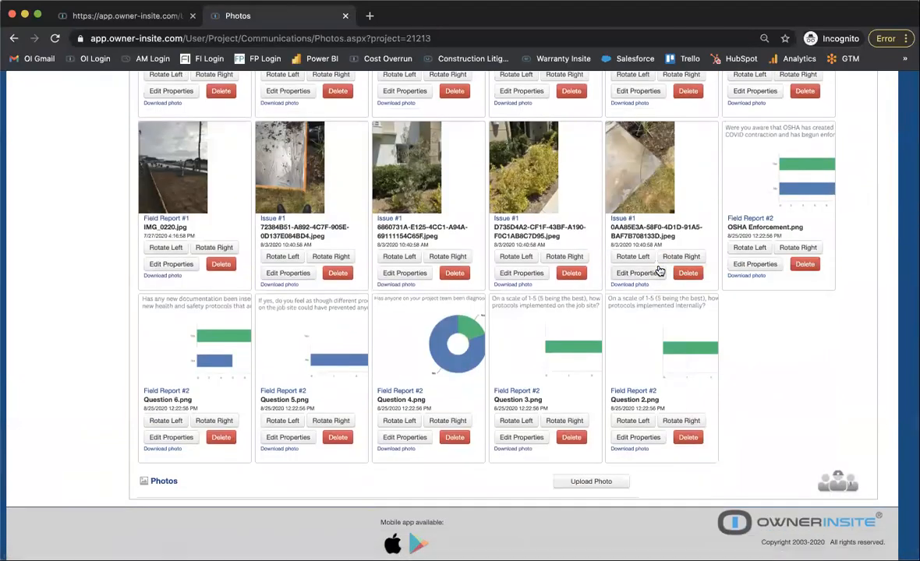
scroll(659, 270, down, 1)
scroll(659, 270, up, 10)
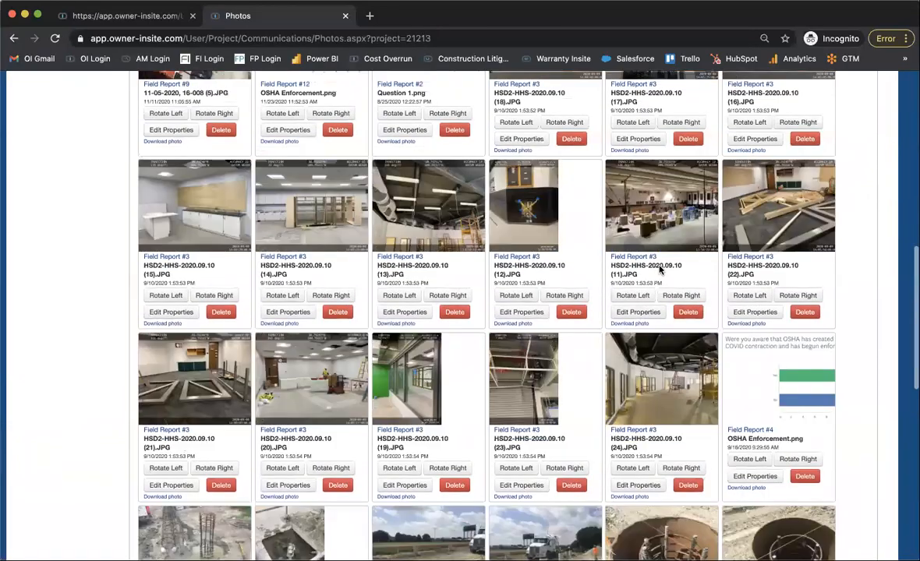
scroll(772, 230, up, 8)
click(840, 227)
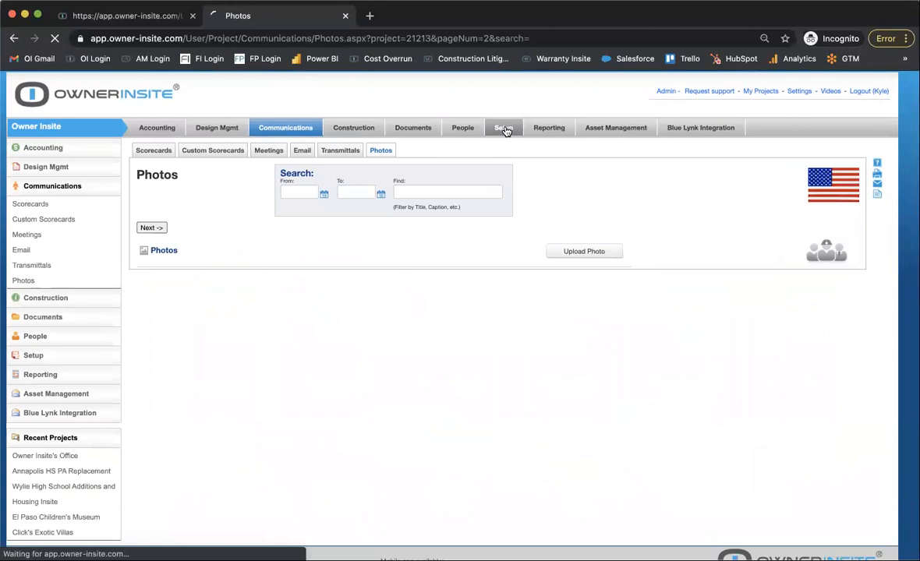
Review the project's Setup settings, document library and Field Reports list, and open Blue Lynk Integration.
click(504, 128)
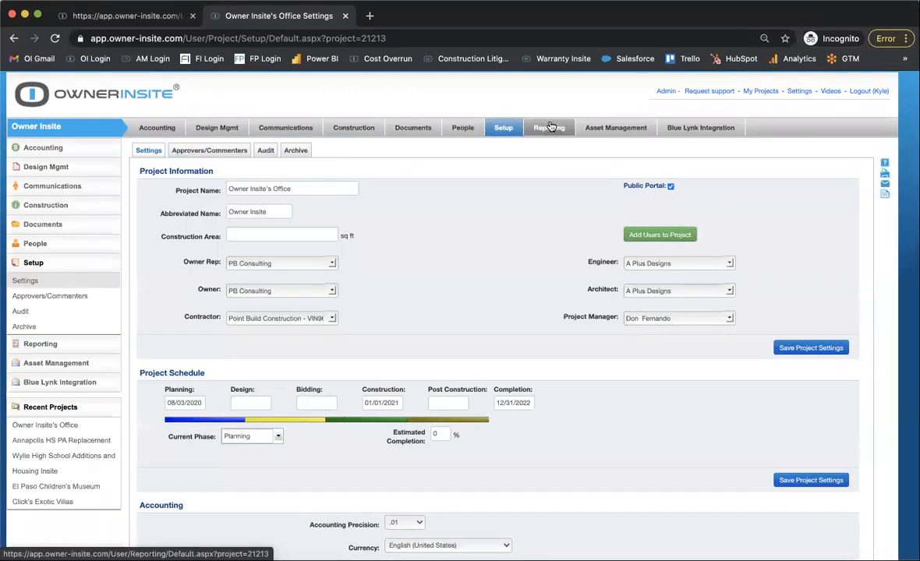
click(397, 129)
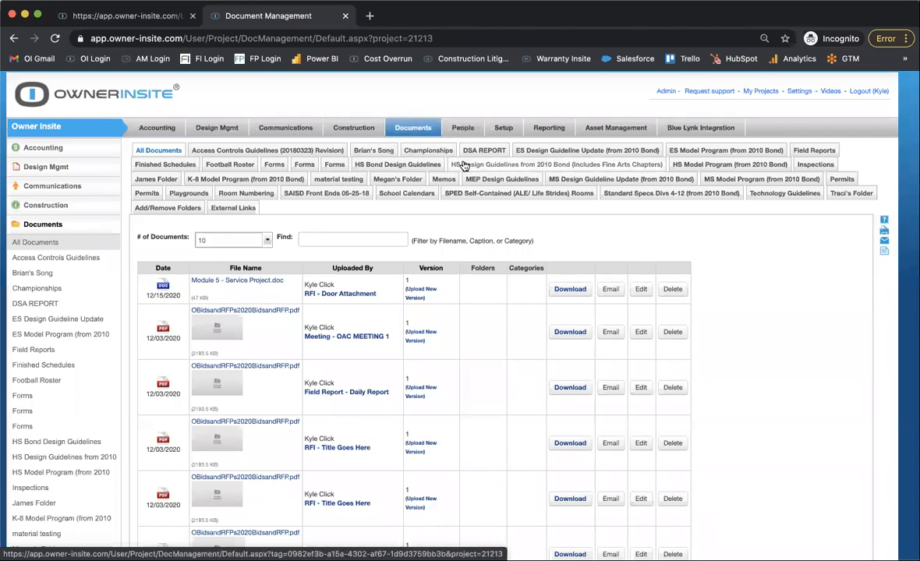
click(355, 128)
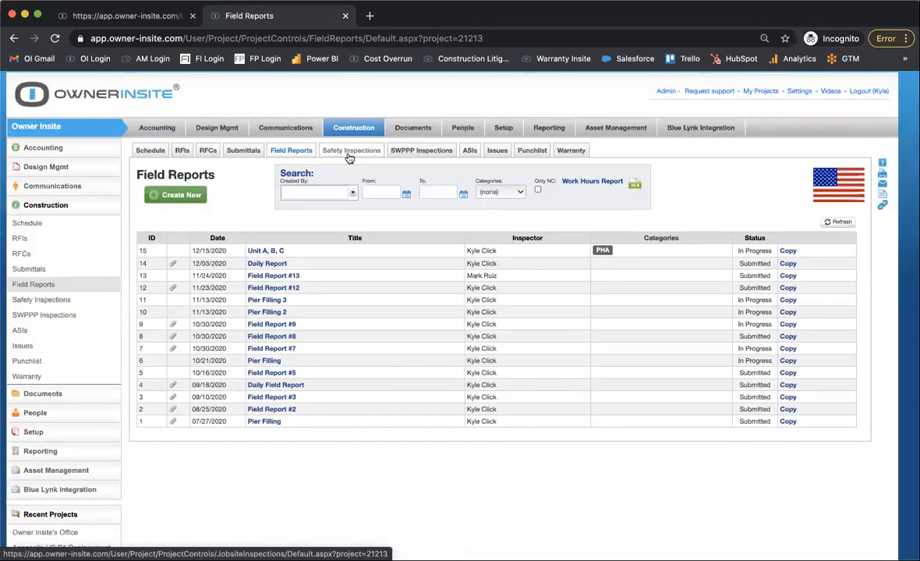
click(415, 128)
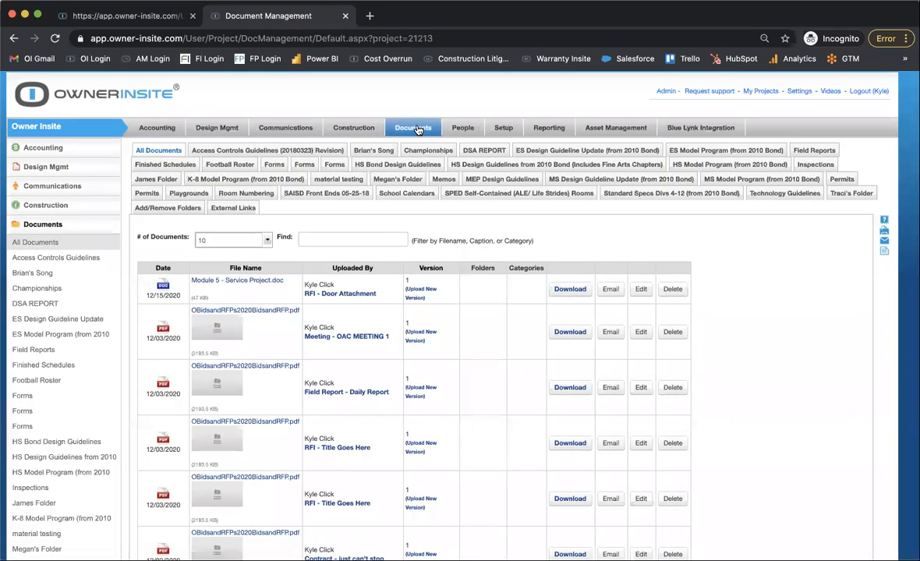
click(691, 131)
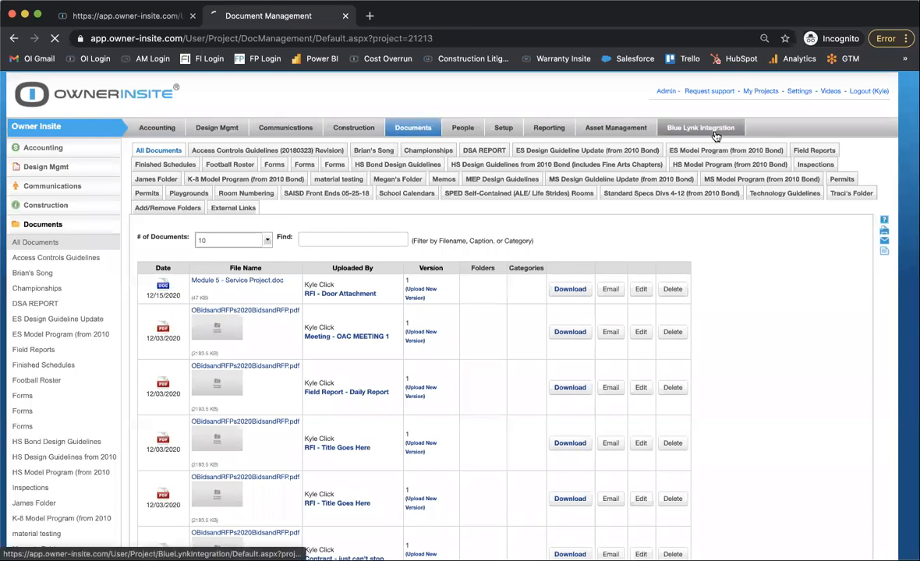